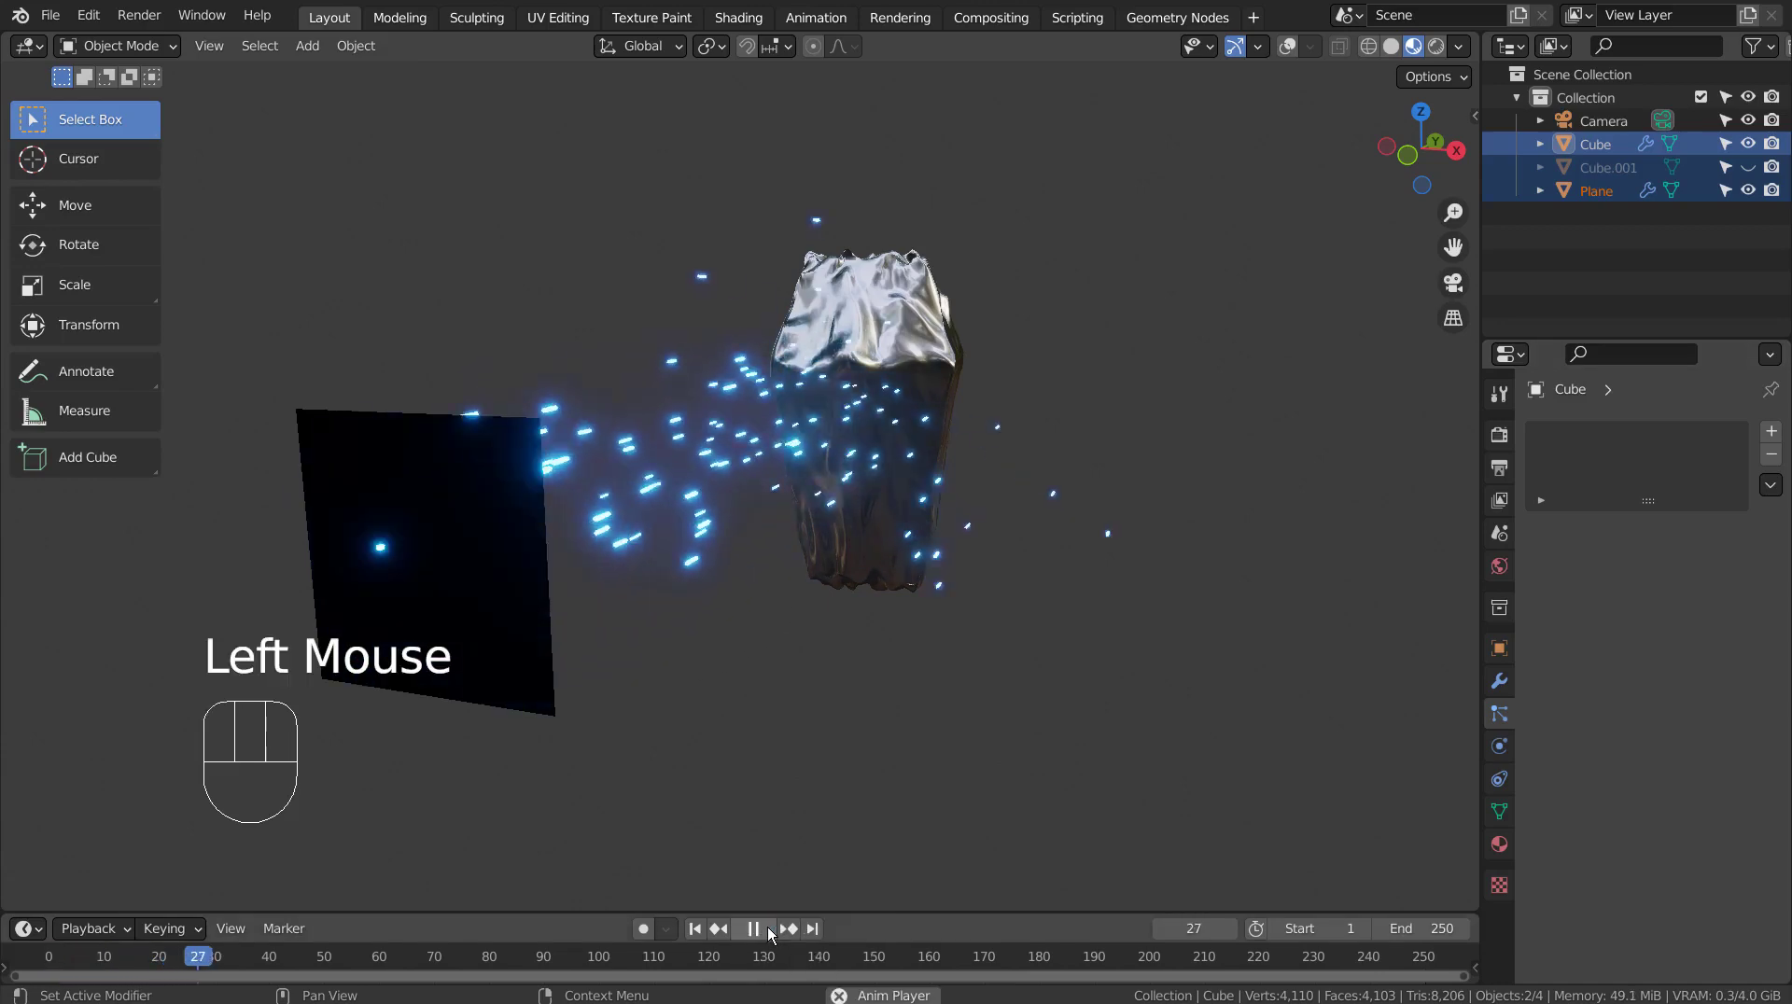
Stop the particle playback and rewind the timeline to frame 1
{"action": "middle_click_drag", "start_coordinate": [1064, 644], "coordinate": [1029, 629]}
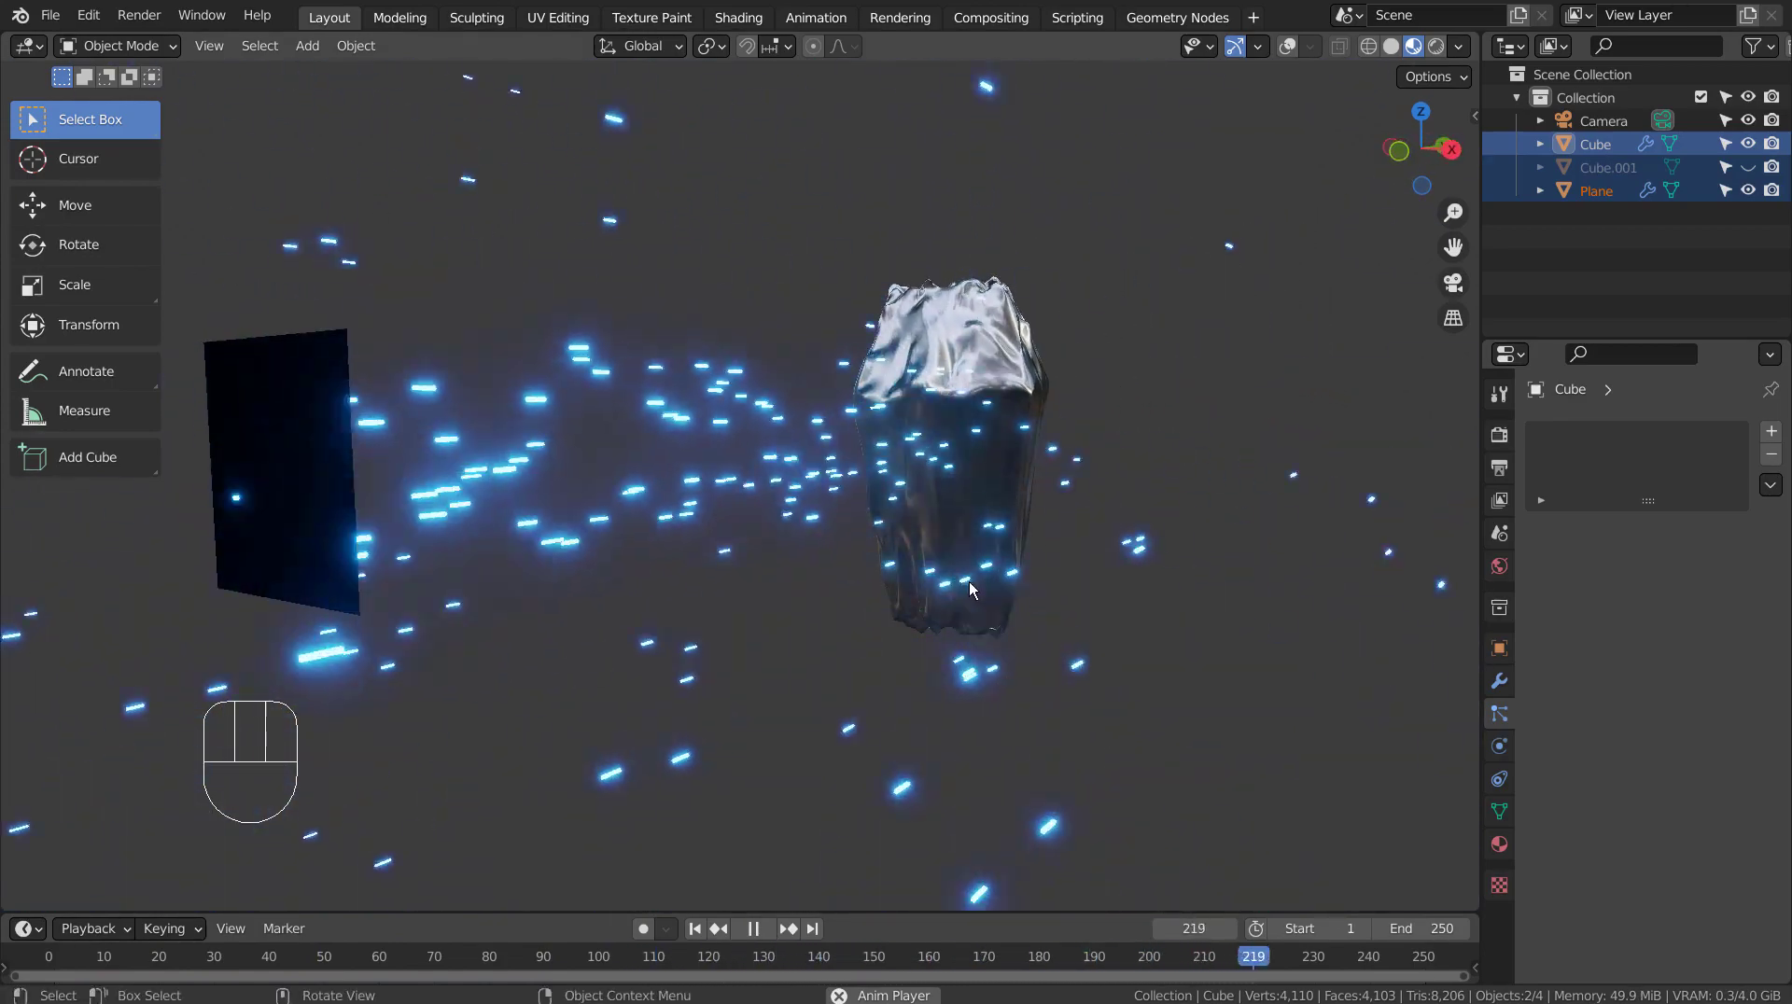
{"action": "left_click", "coordinate": [753, 929]}
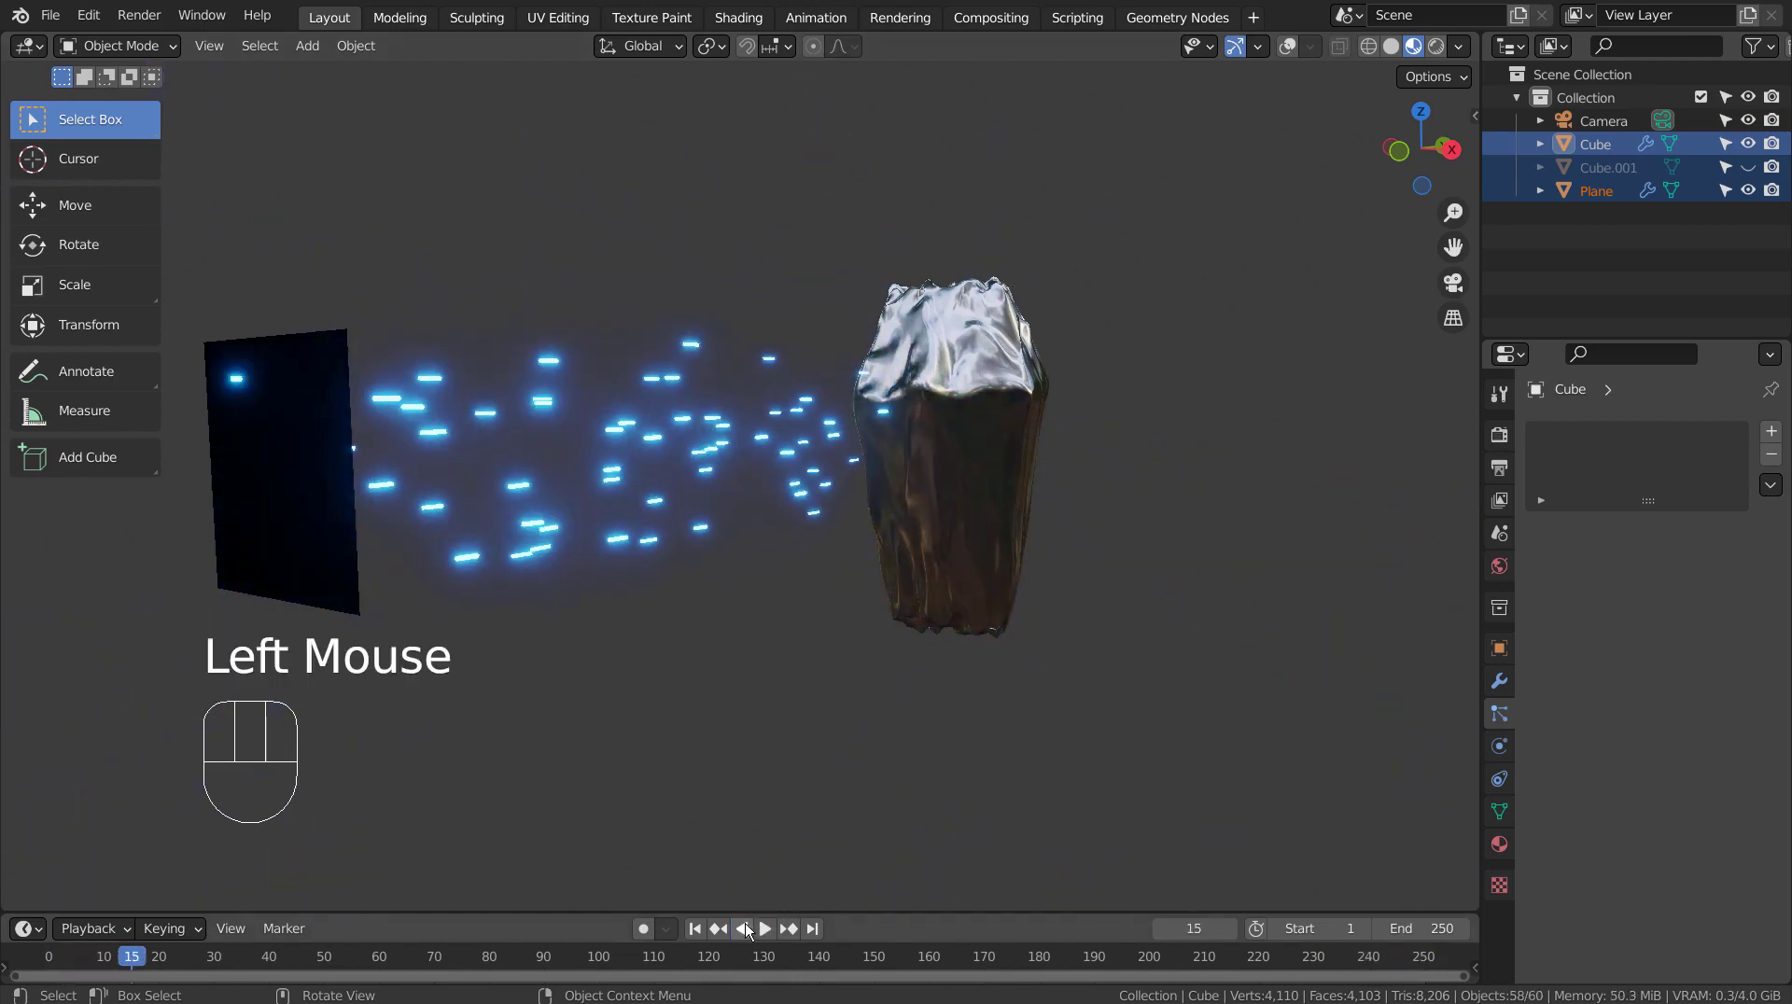
{"action": "double_click", "coordinate": [692, 929]}
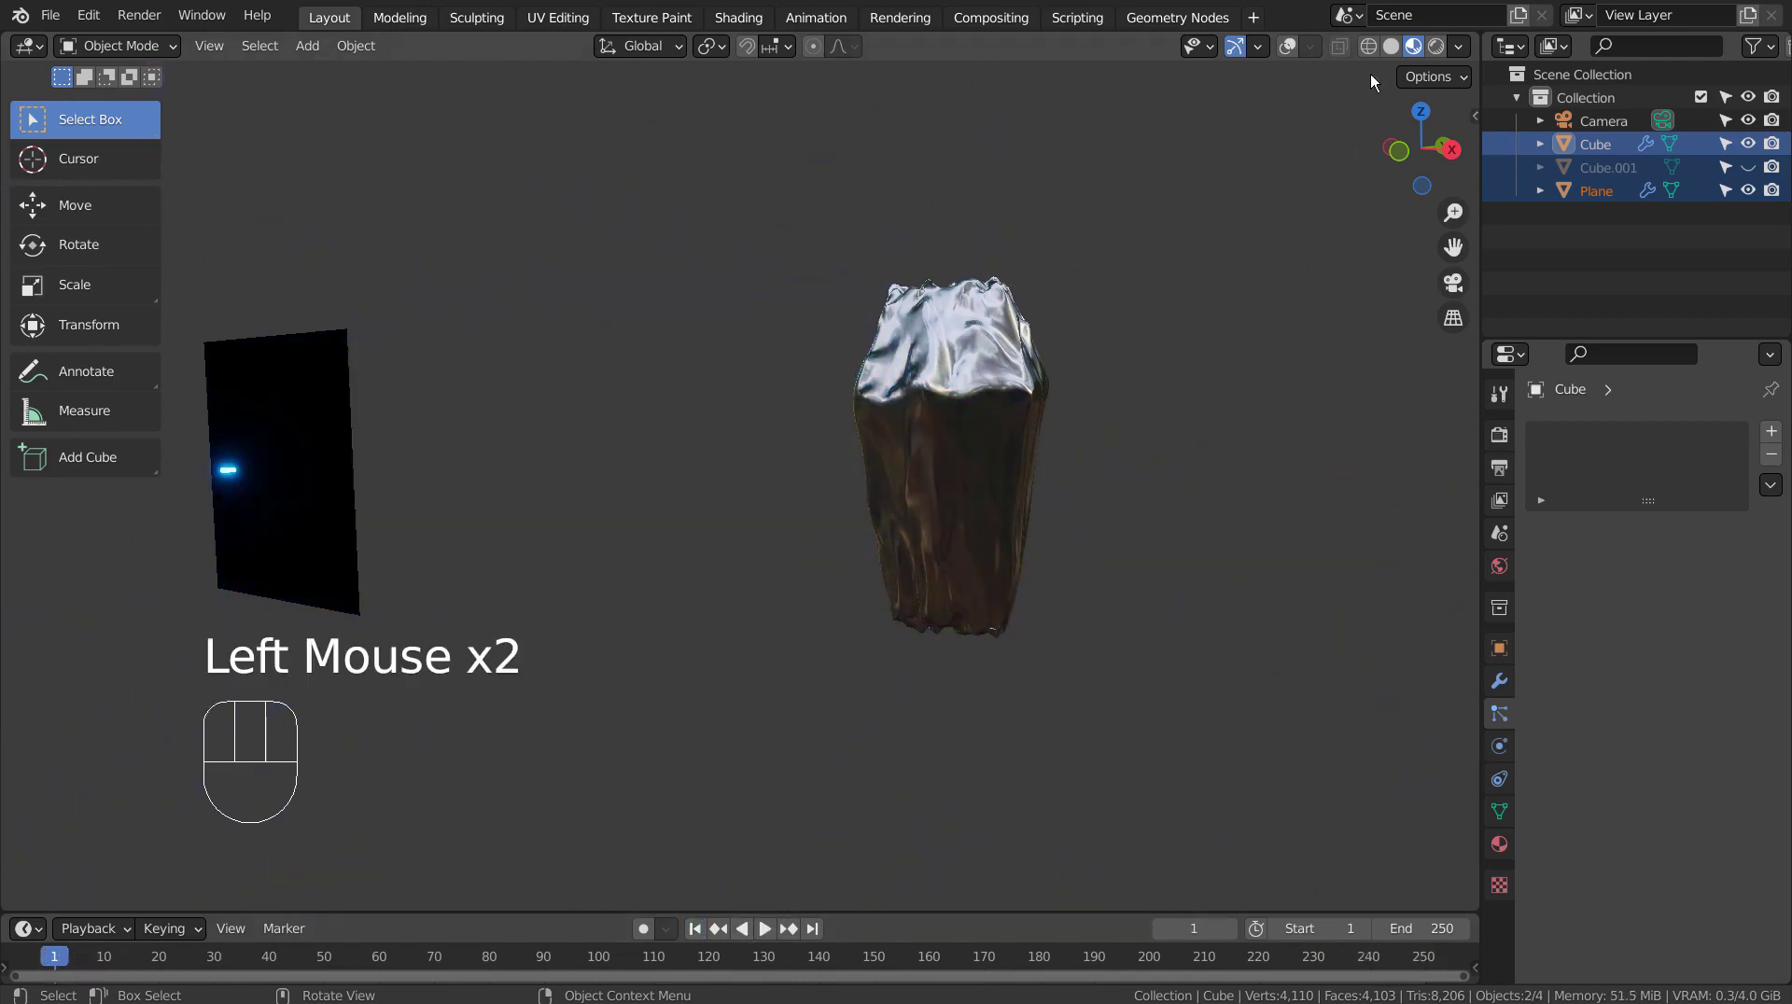
Show the viewport grid, outlines and scene statistics, then zoom out to view the scene
{"action": "left_click", "coordinate": [1288, 46]}
{"action": "middle_click_drag", "start_coordinate": [1083, 401], "coordinate": [732, 612]}
{"action": "left_click", "coordinate": [933, 486]}
{"action": "scroll", "coordinate": [934, 485], "scroll_direction": "down", "scroll_amount": 2}
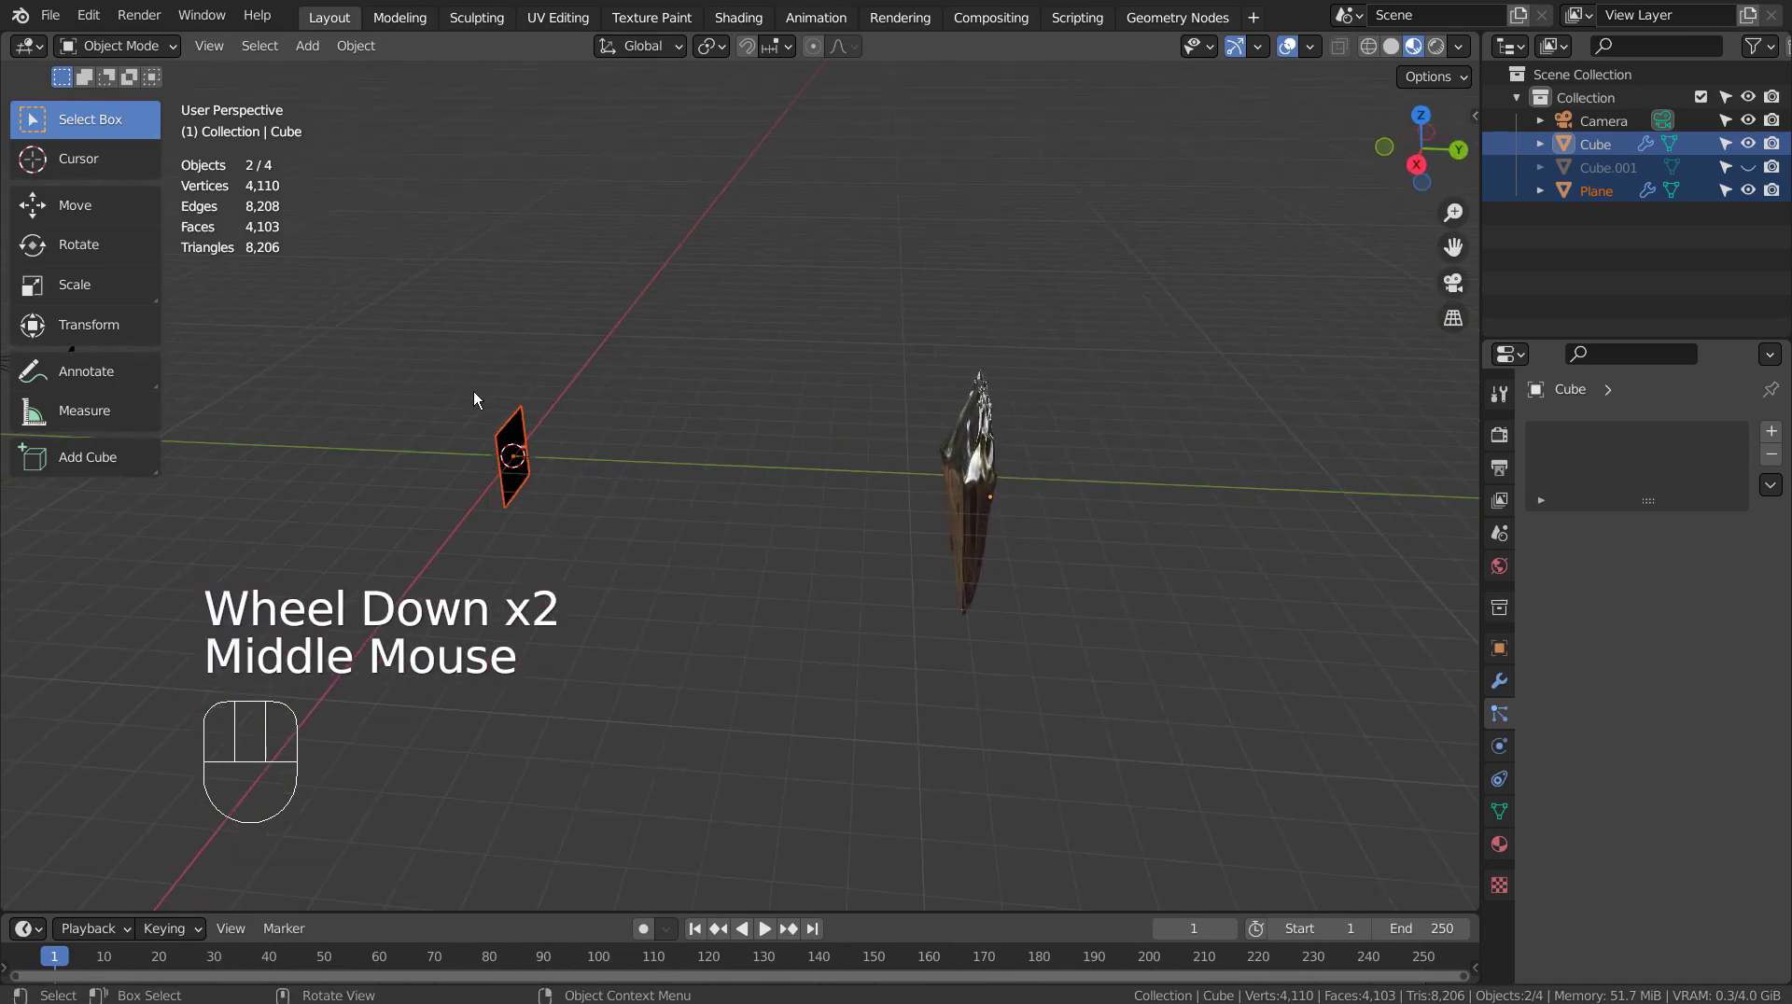
Move the box-selected cube and plane into a new Collection 2
{"action": "key", "text": "b"}
{"action": "left_click_drag", "start_coordinate": [462, 388], "coordinate": [1057, 635]}
{"action": "key", "text": "m"}
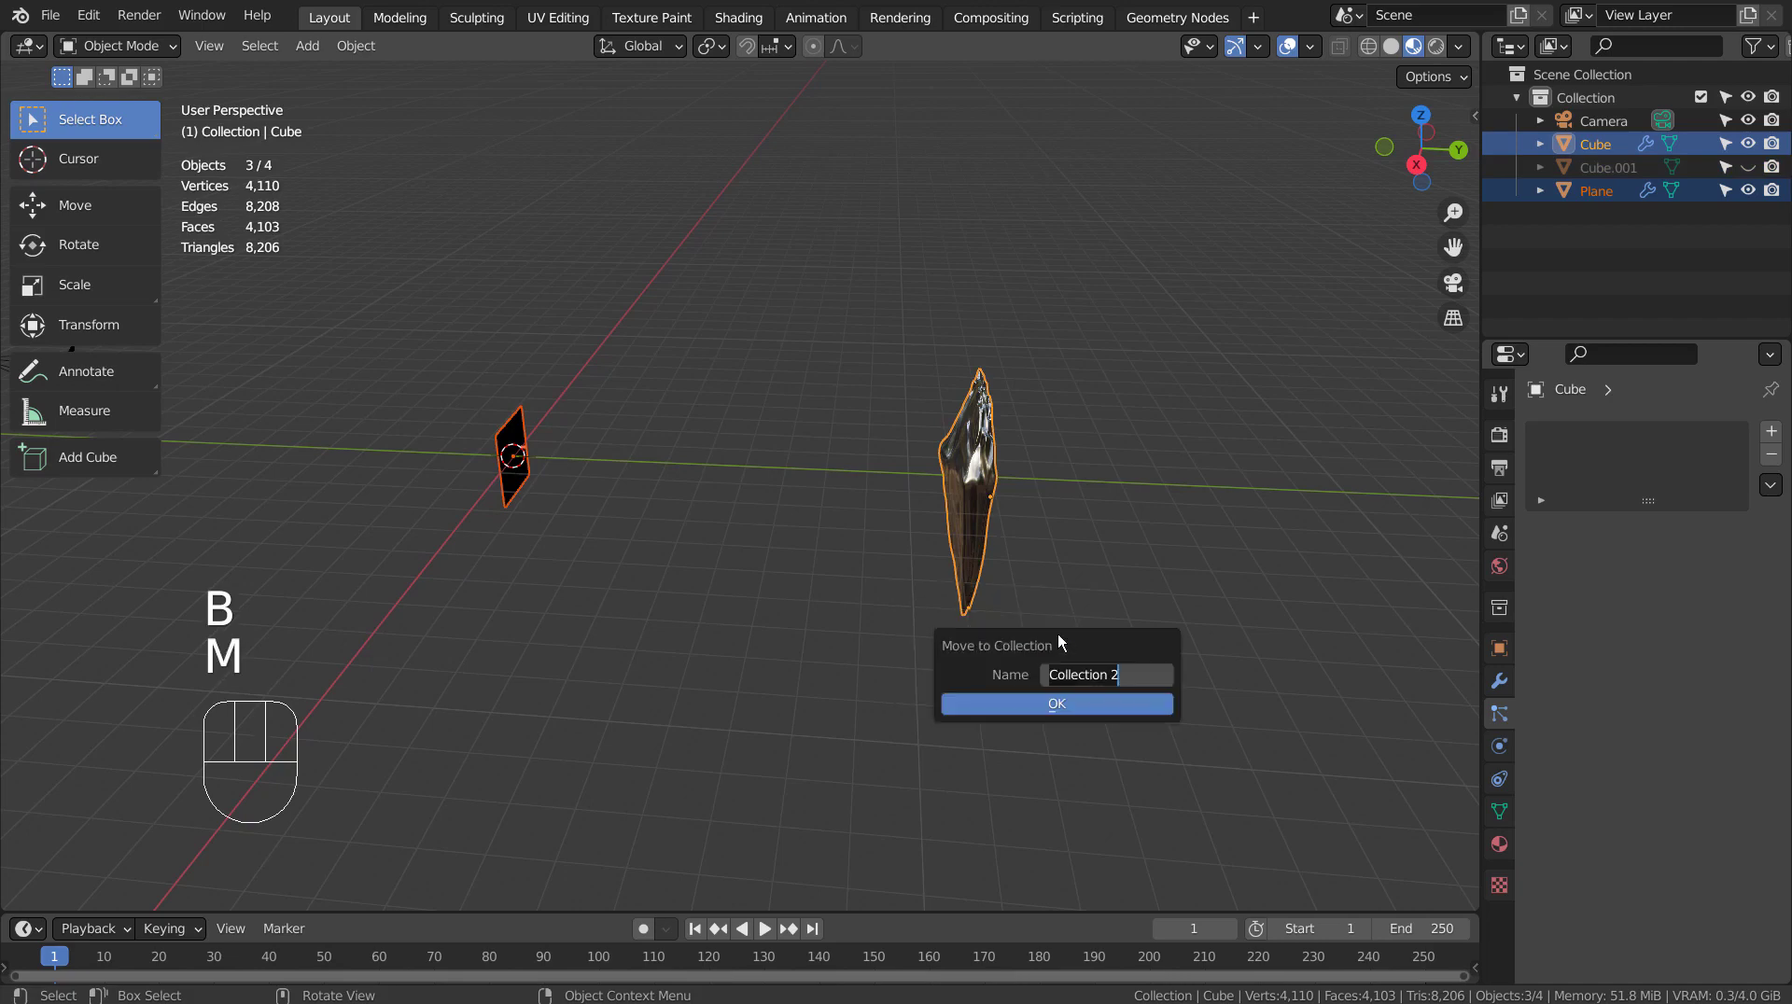
{"action": "key", "text": "Return"}
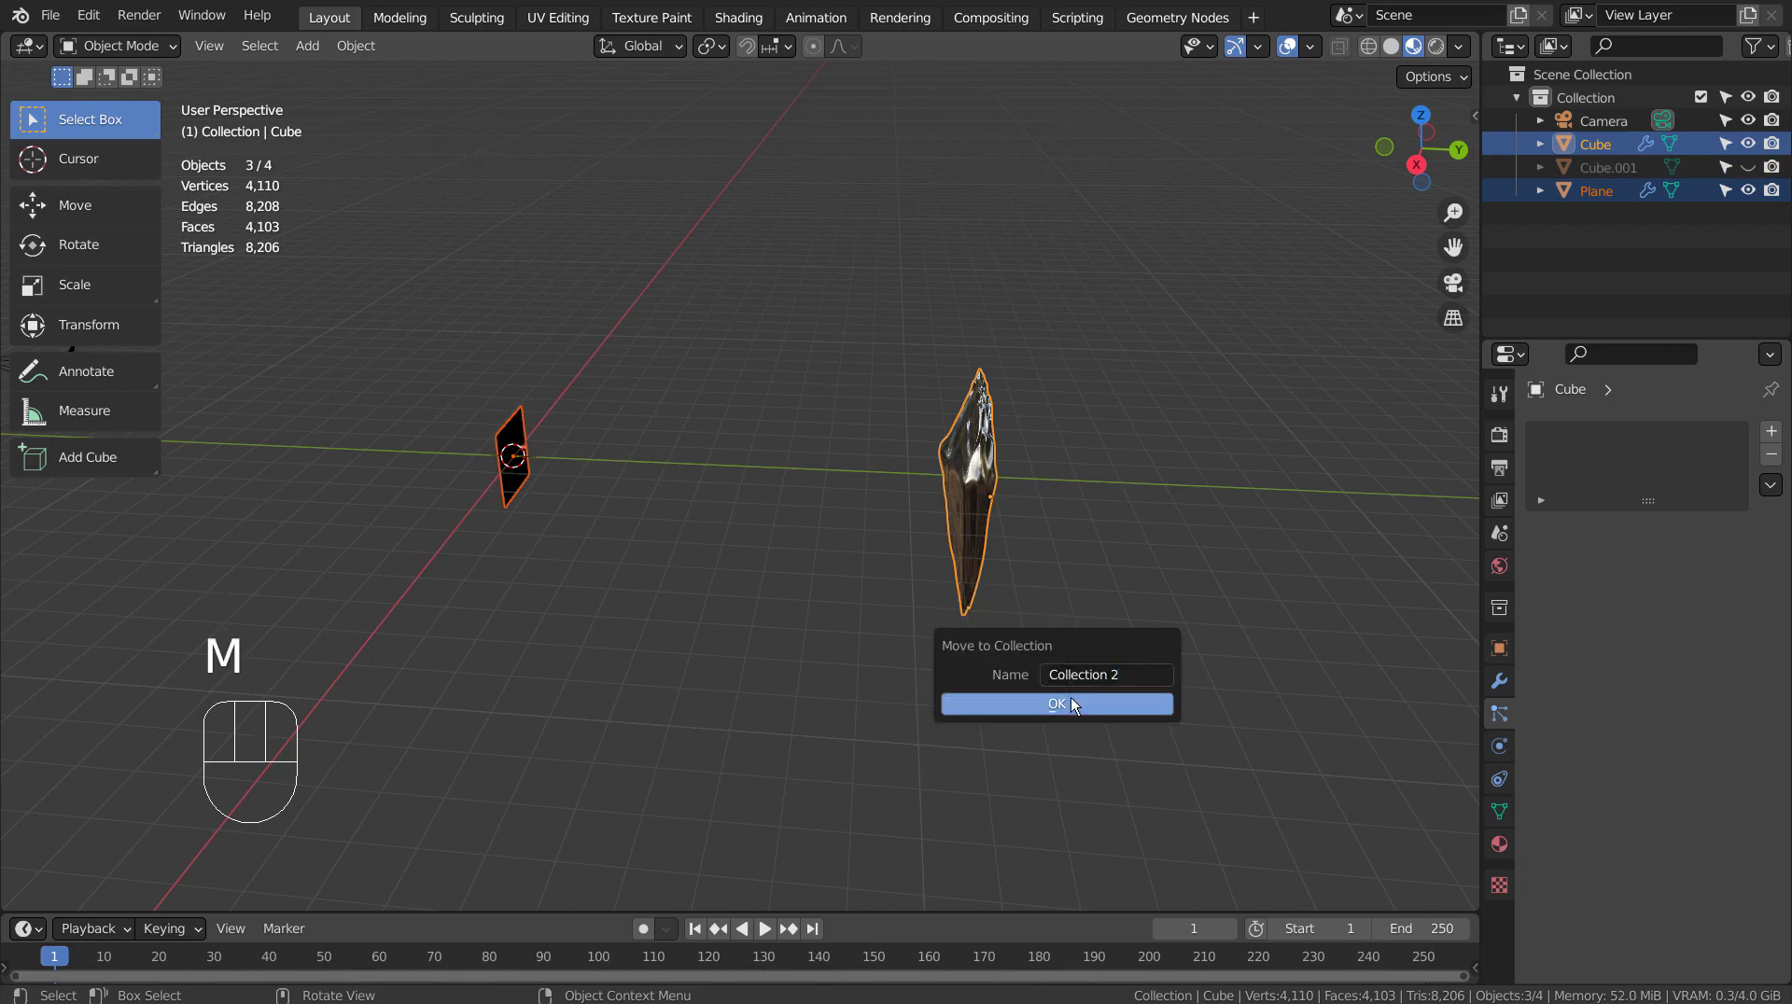
{"action": "left_click", "coordinate": [1083, 705]}
Put Cube.001 into Collection 2 as well and hide that collection from the viewport
{"action": "left_click_drag", "start_coordinate": [1586, 157], "coordinate": [1582, 177]}
{"action": "left_click", "coordinate": [1517, 144]}
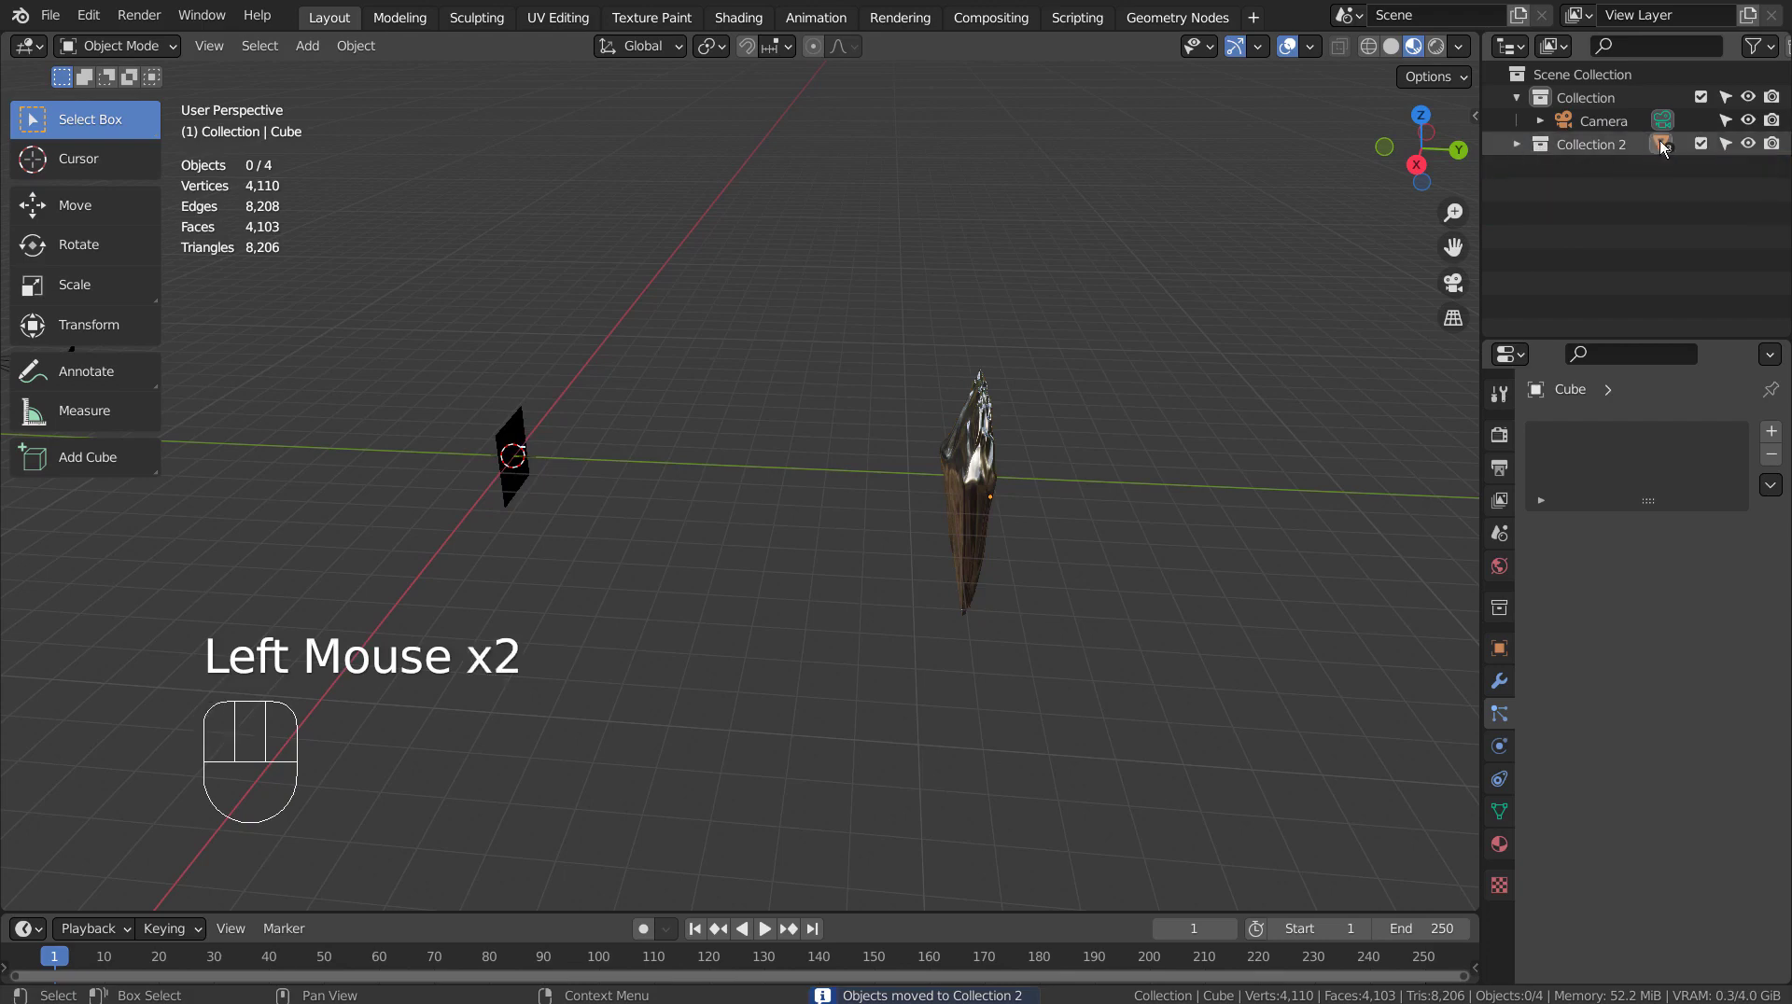
{"action": "left_click", "coordinate": [1759, 143]}
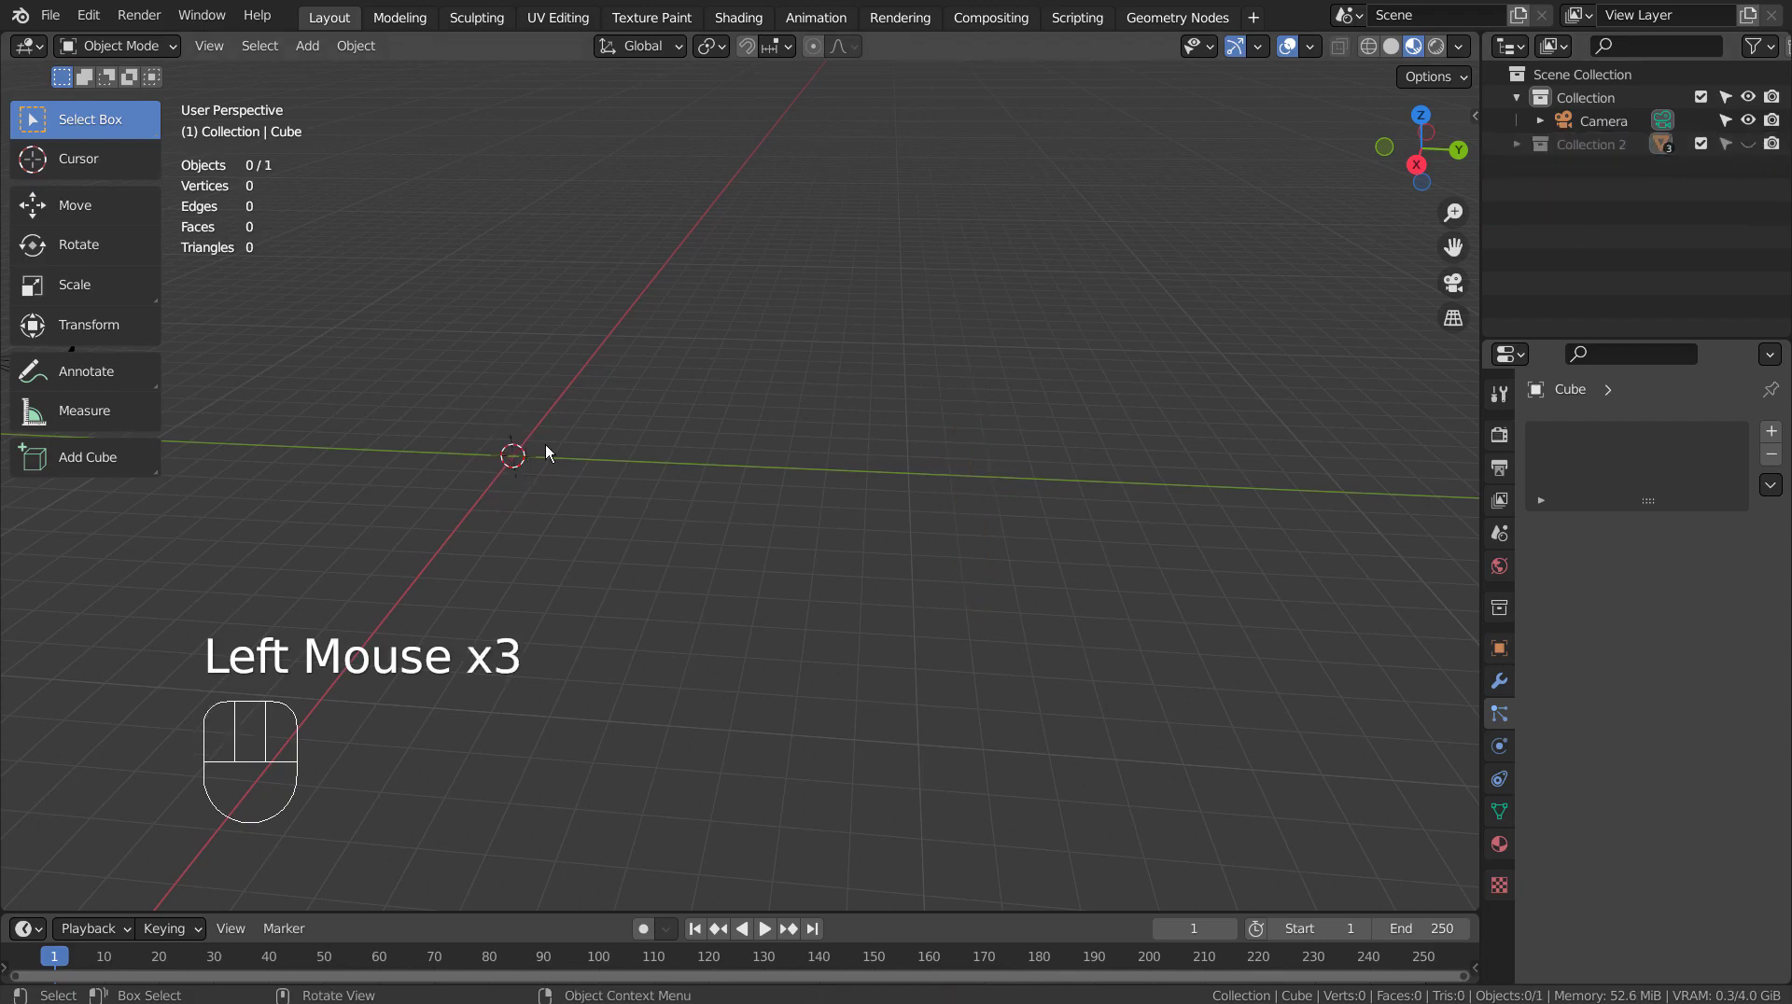
{"action": "middle_click_drag", "start_coordinate": [548, 451], "coordinate": [770, 503], "text": "shift"}
{"action": "scroll", "coordinate": [734, 502], "scroll_direction": "up", "scroll_amount": 3}
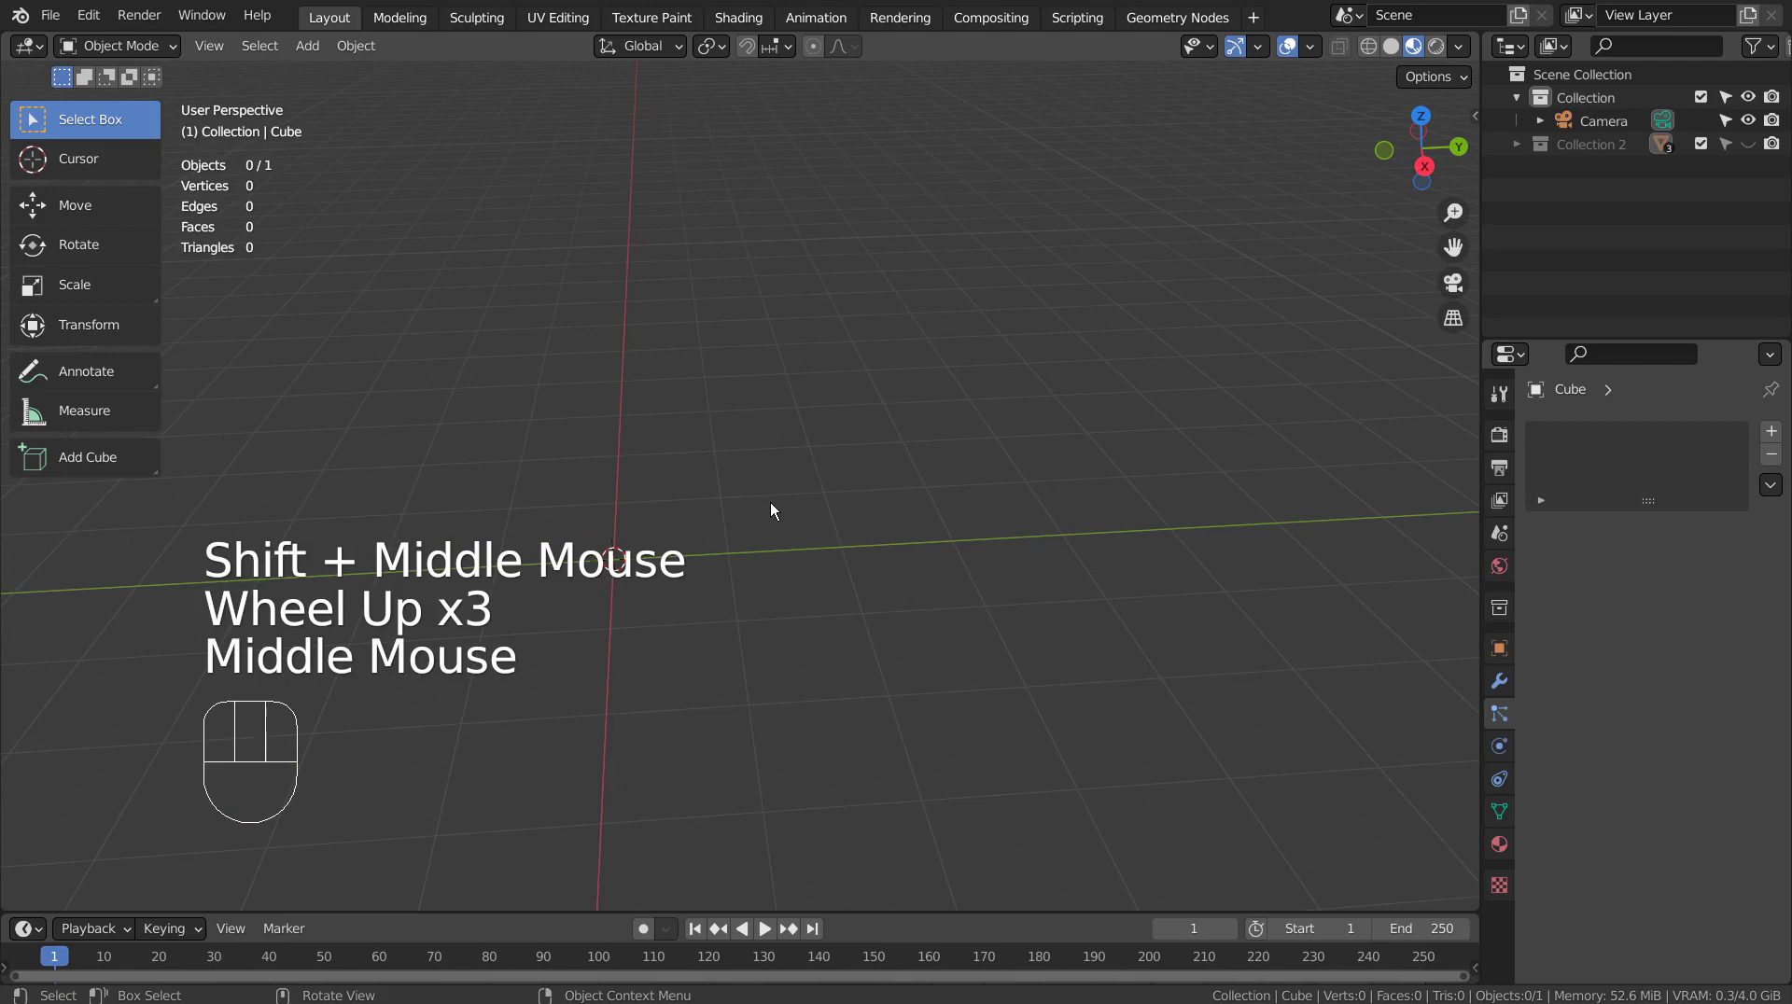
Add a new cube mesh and scale it down
{"action": "key", "text": "shift+a"}
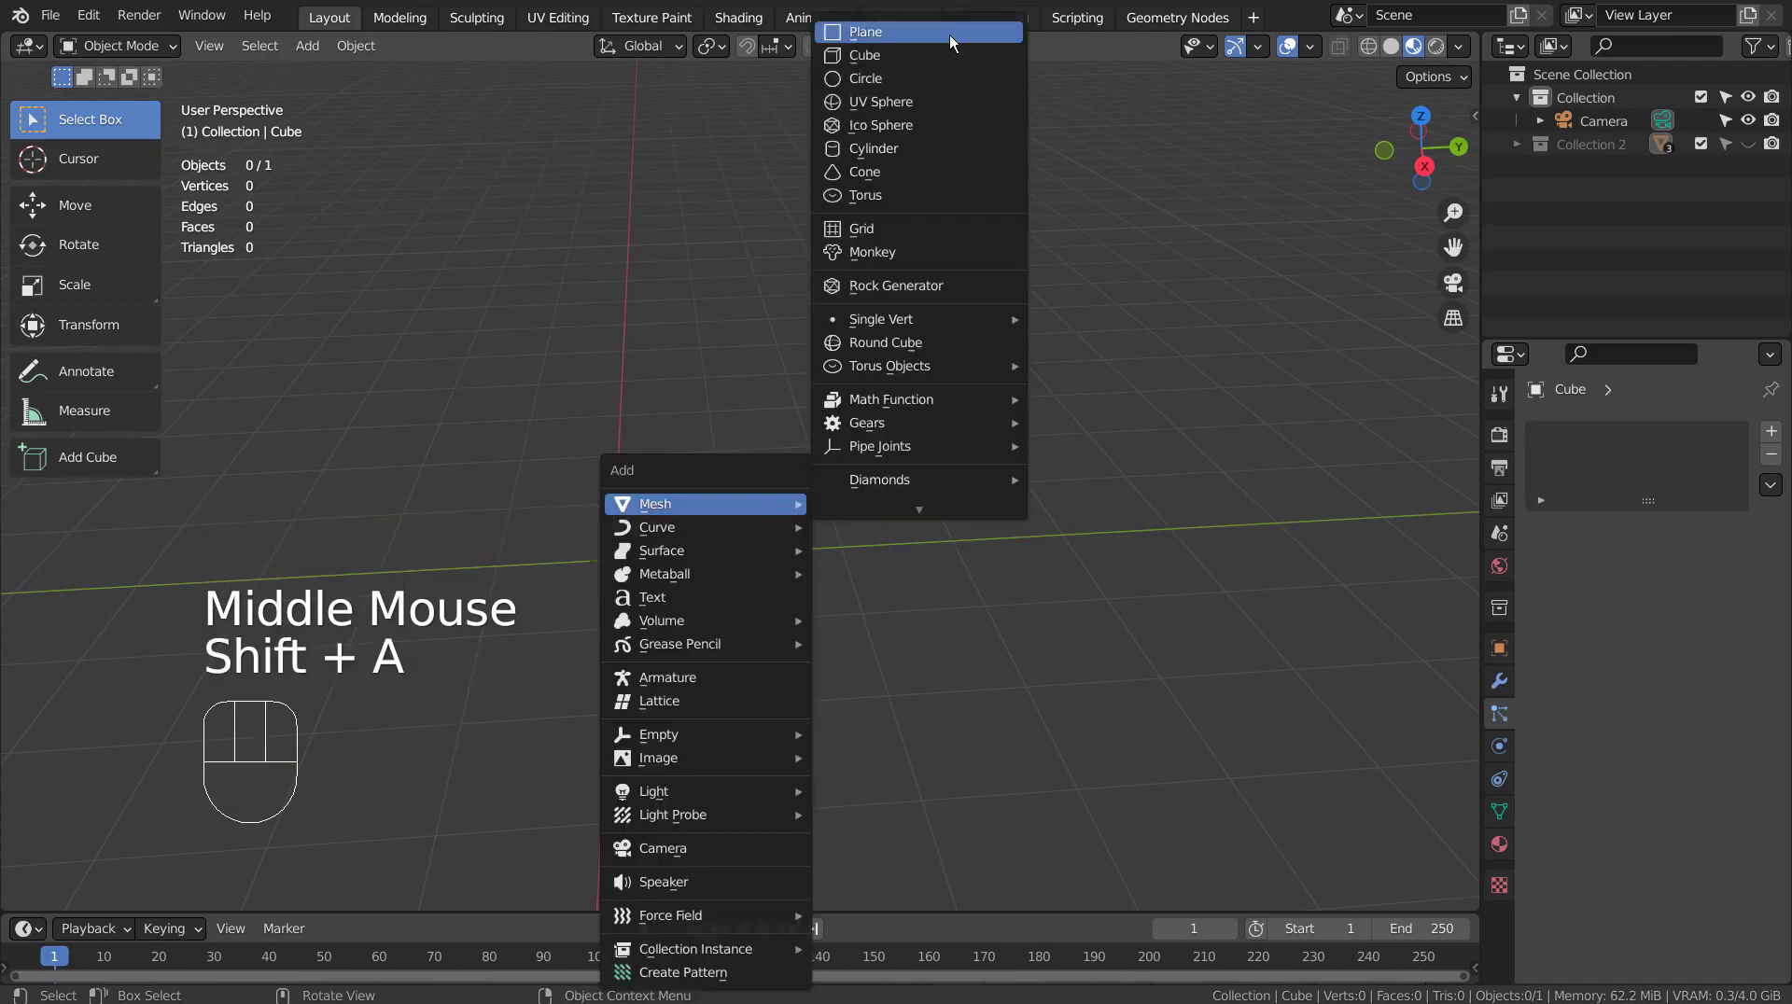
{"action": "left_click", "coordinate": [945, 54]}
{"action": "key", "text": "s"}
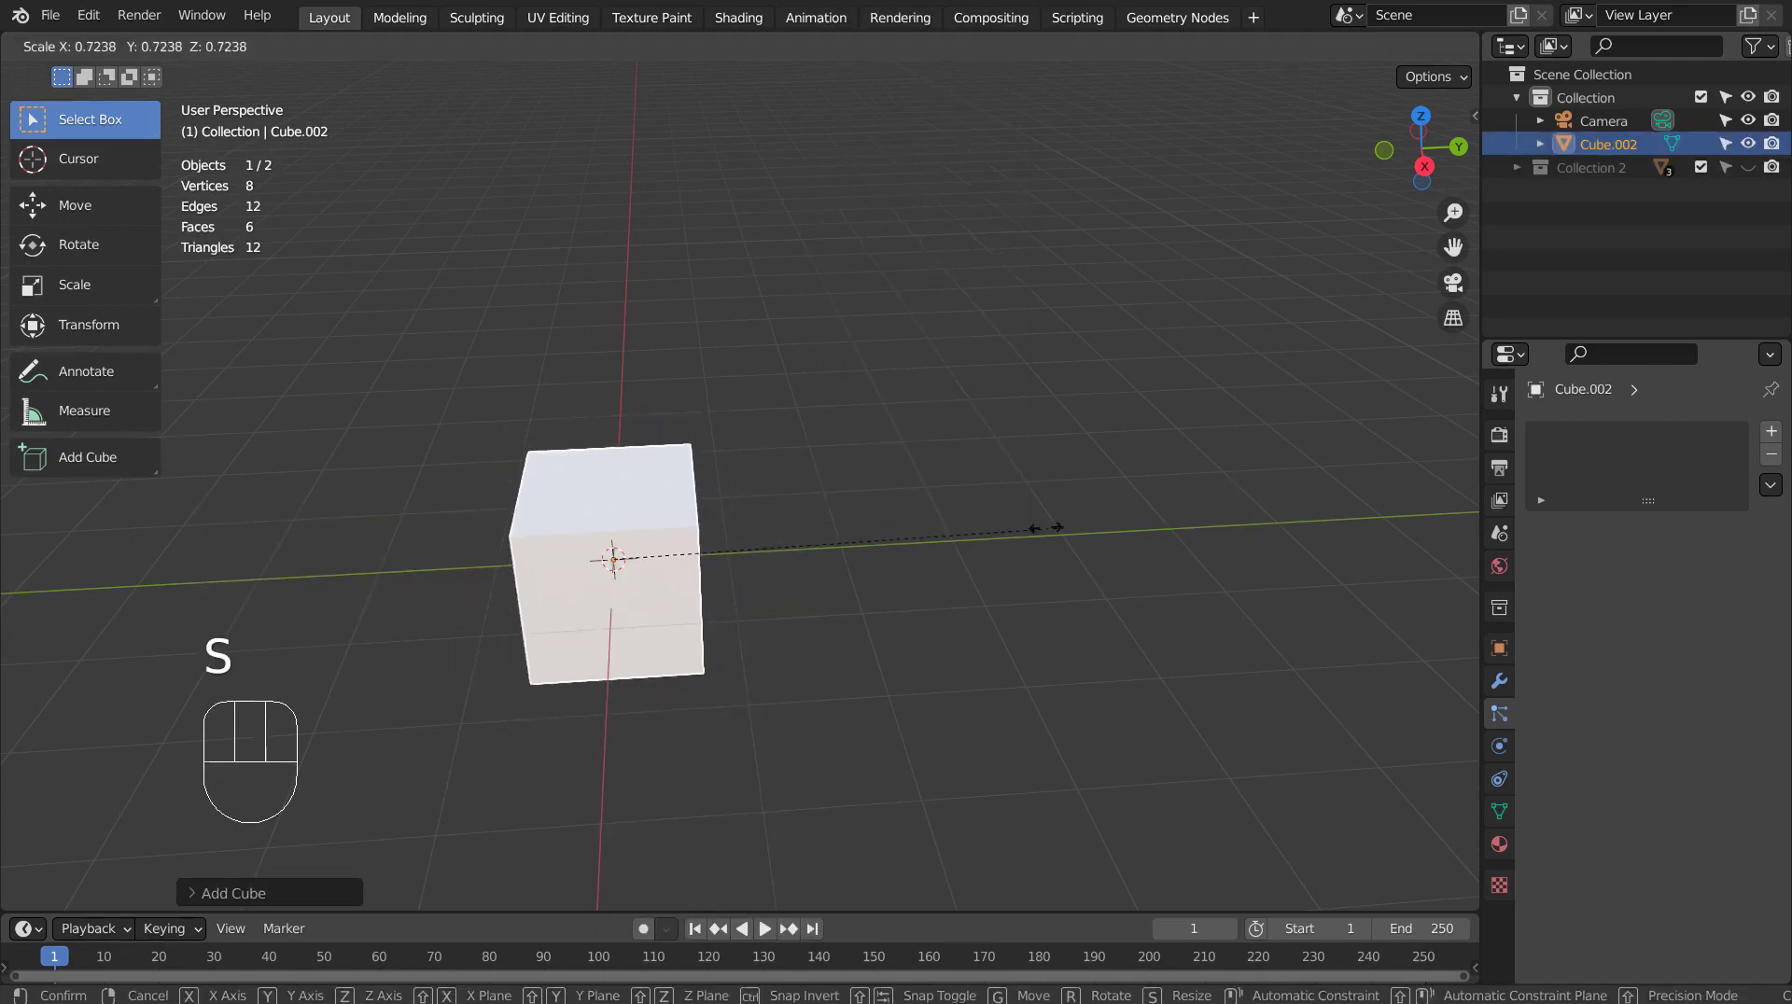
{"action": "left_click", "coordinate": [685, 529]}
Stretch the cube along X in front view, then shrink it into a small thin bar
{"action": "key", "text": "KP_1"}
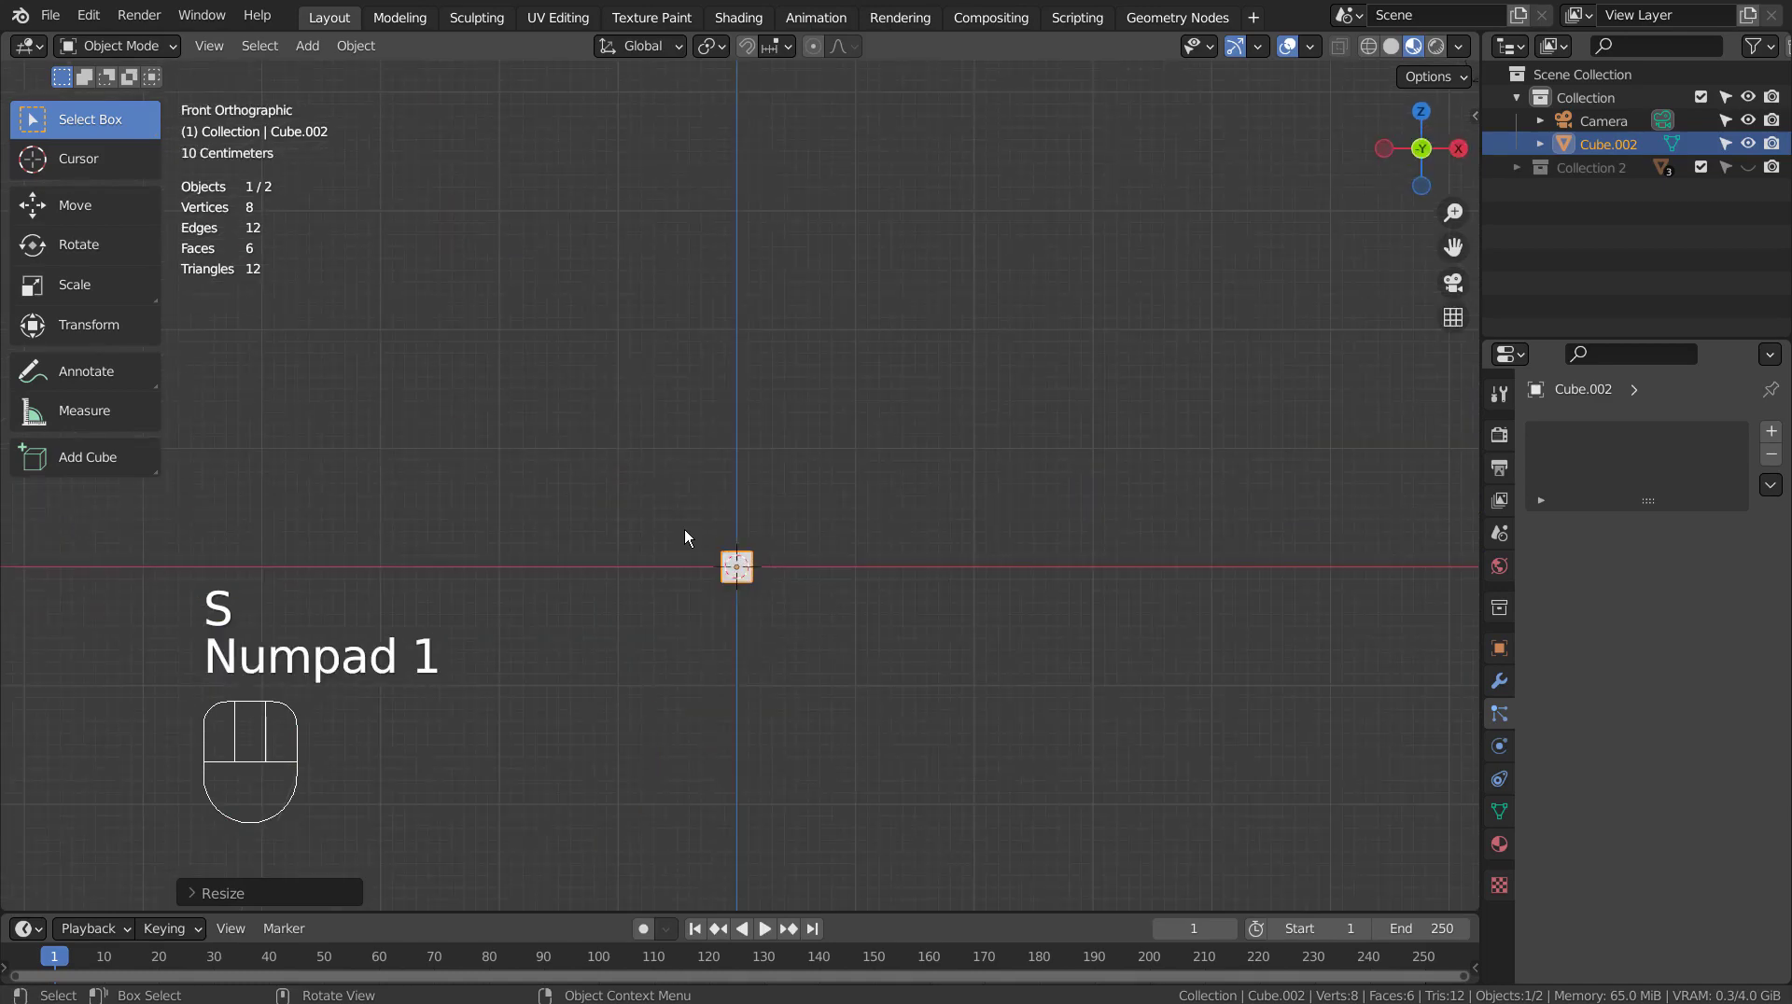
{"action": "key", "text": "s"}
{"action": "key", "text": "x"}
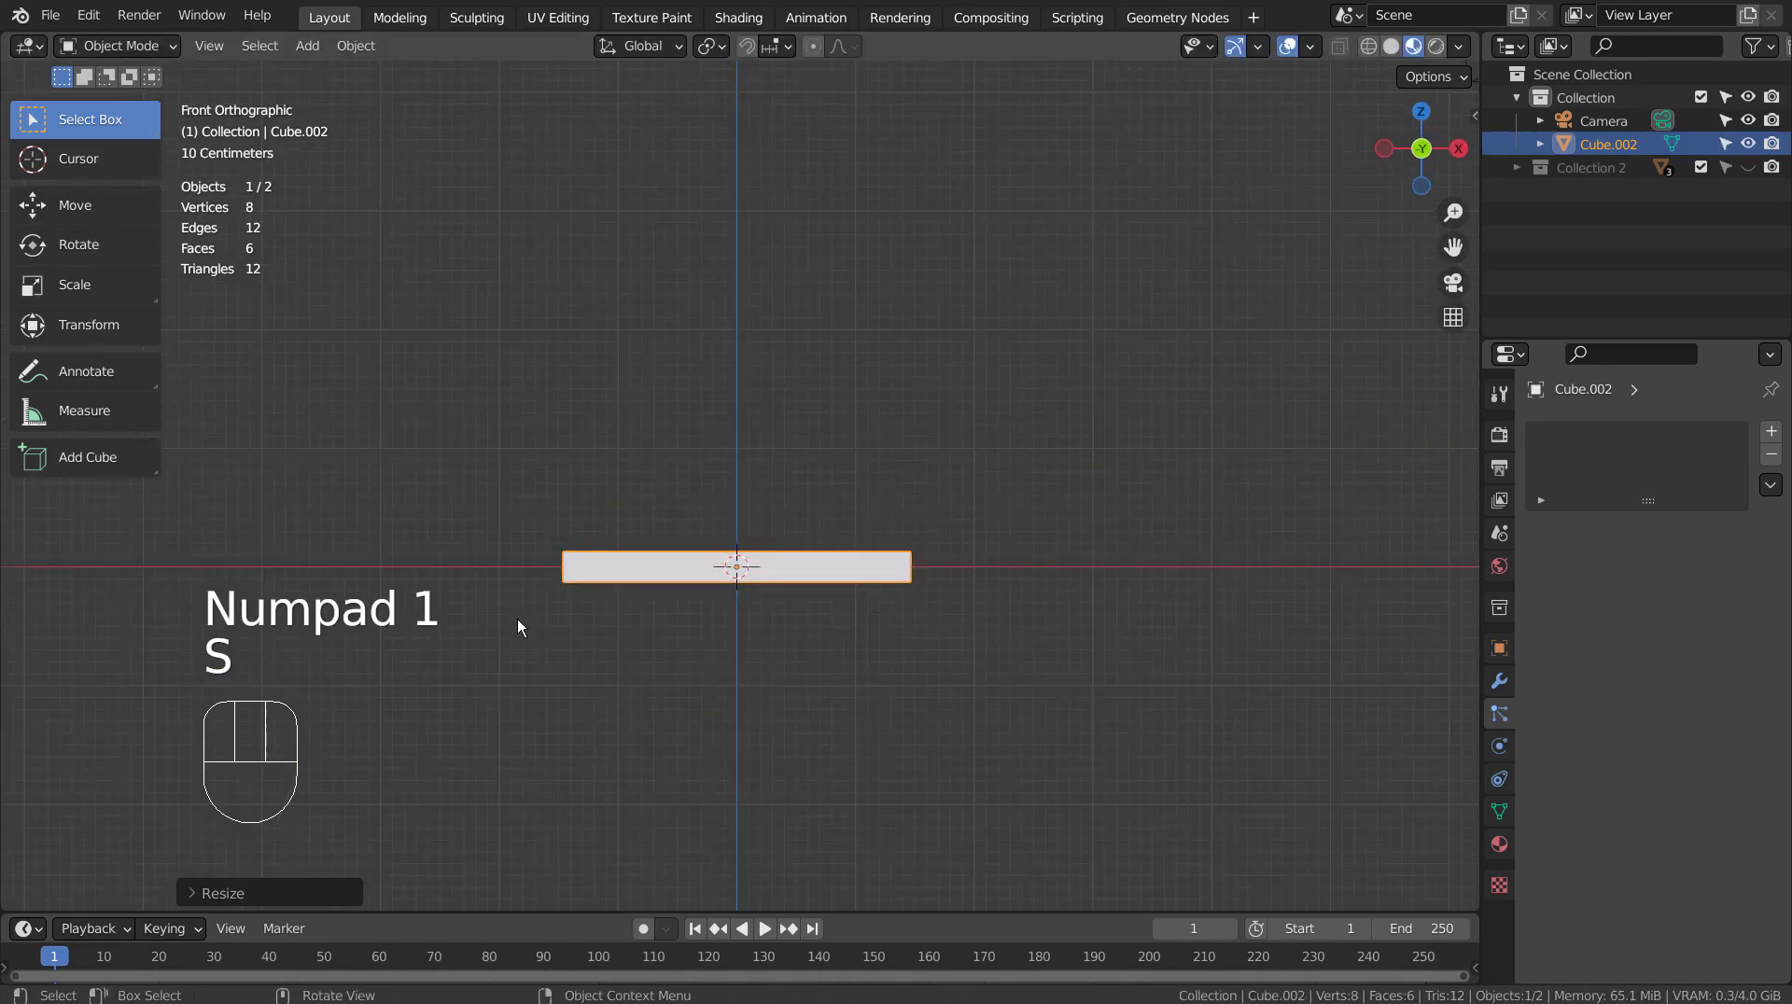
{"action": "left_click", "coordinate": [518, 619]}
{"action": "key", "text": "s"}
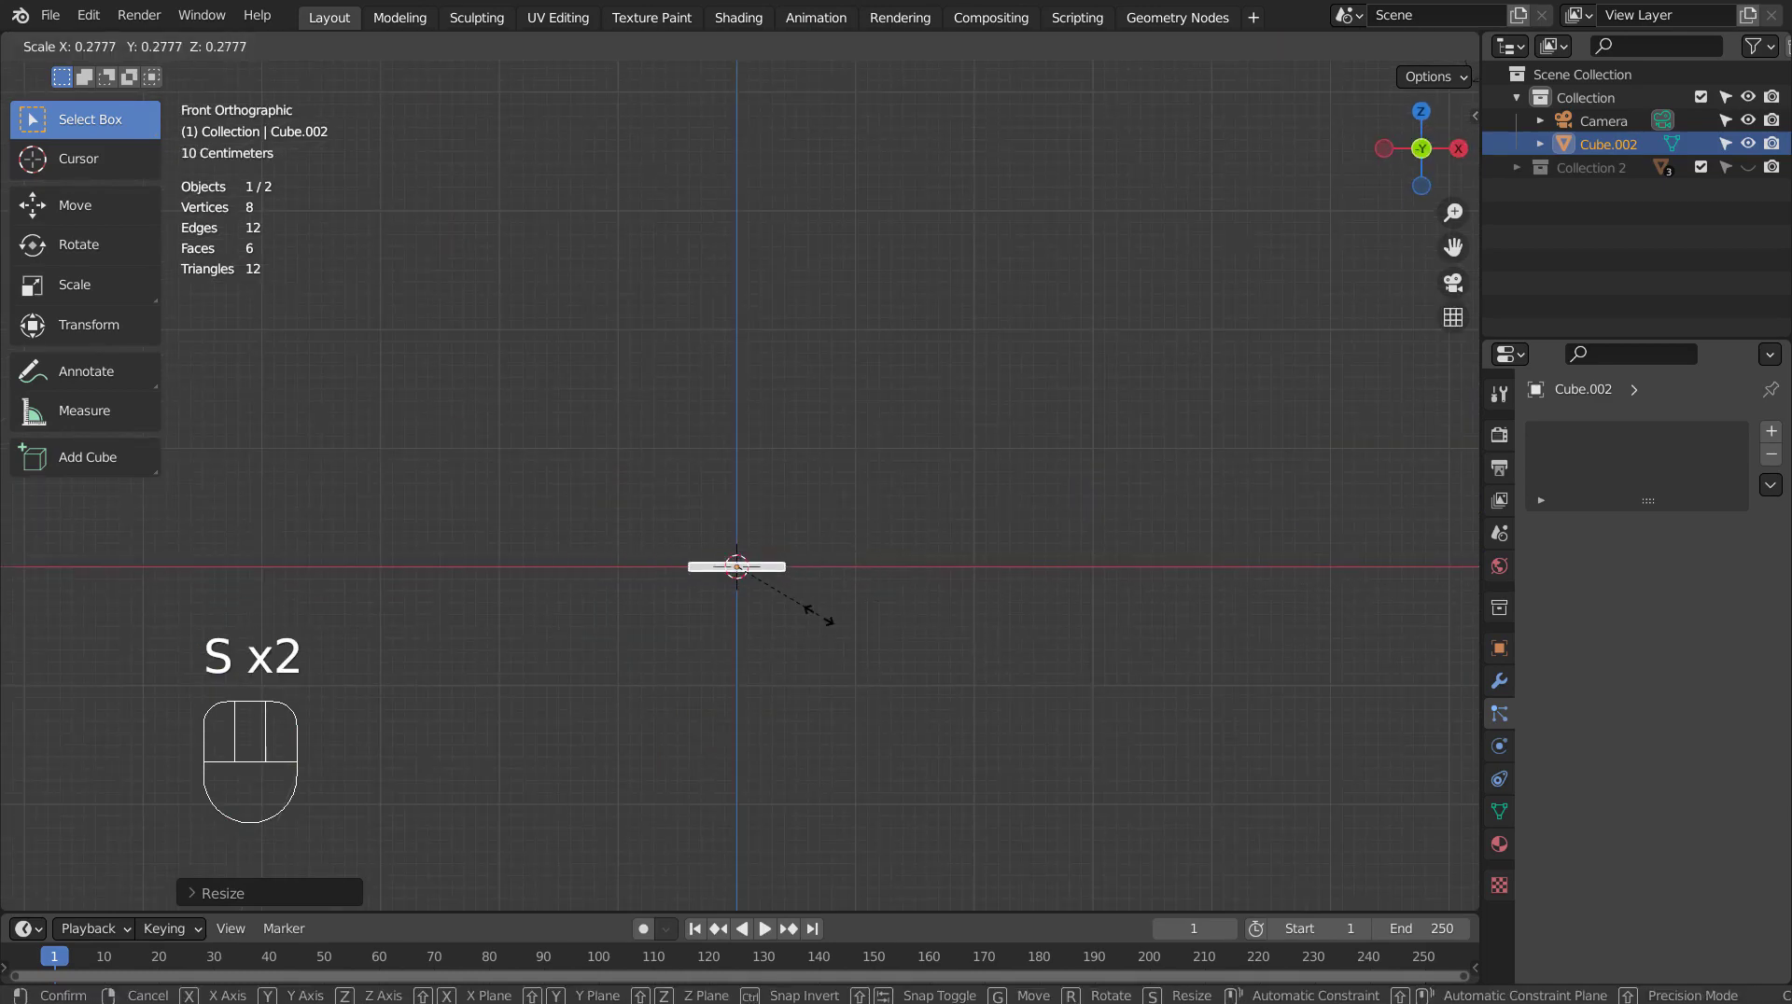
{"action": "left_click", "coordinate": [794, 607]}
{"action": "middle_click_drag", "start_coordinate": [794, 607], "coordinate": [955, 624]}
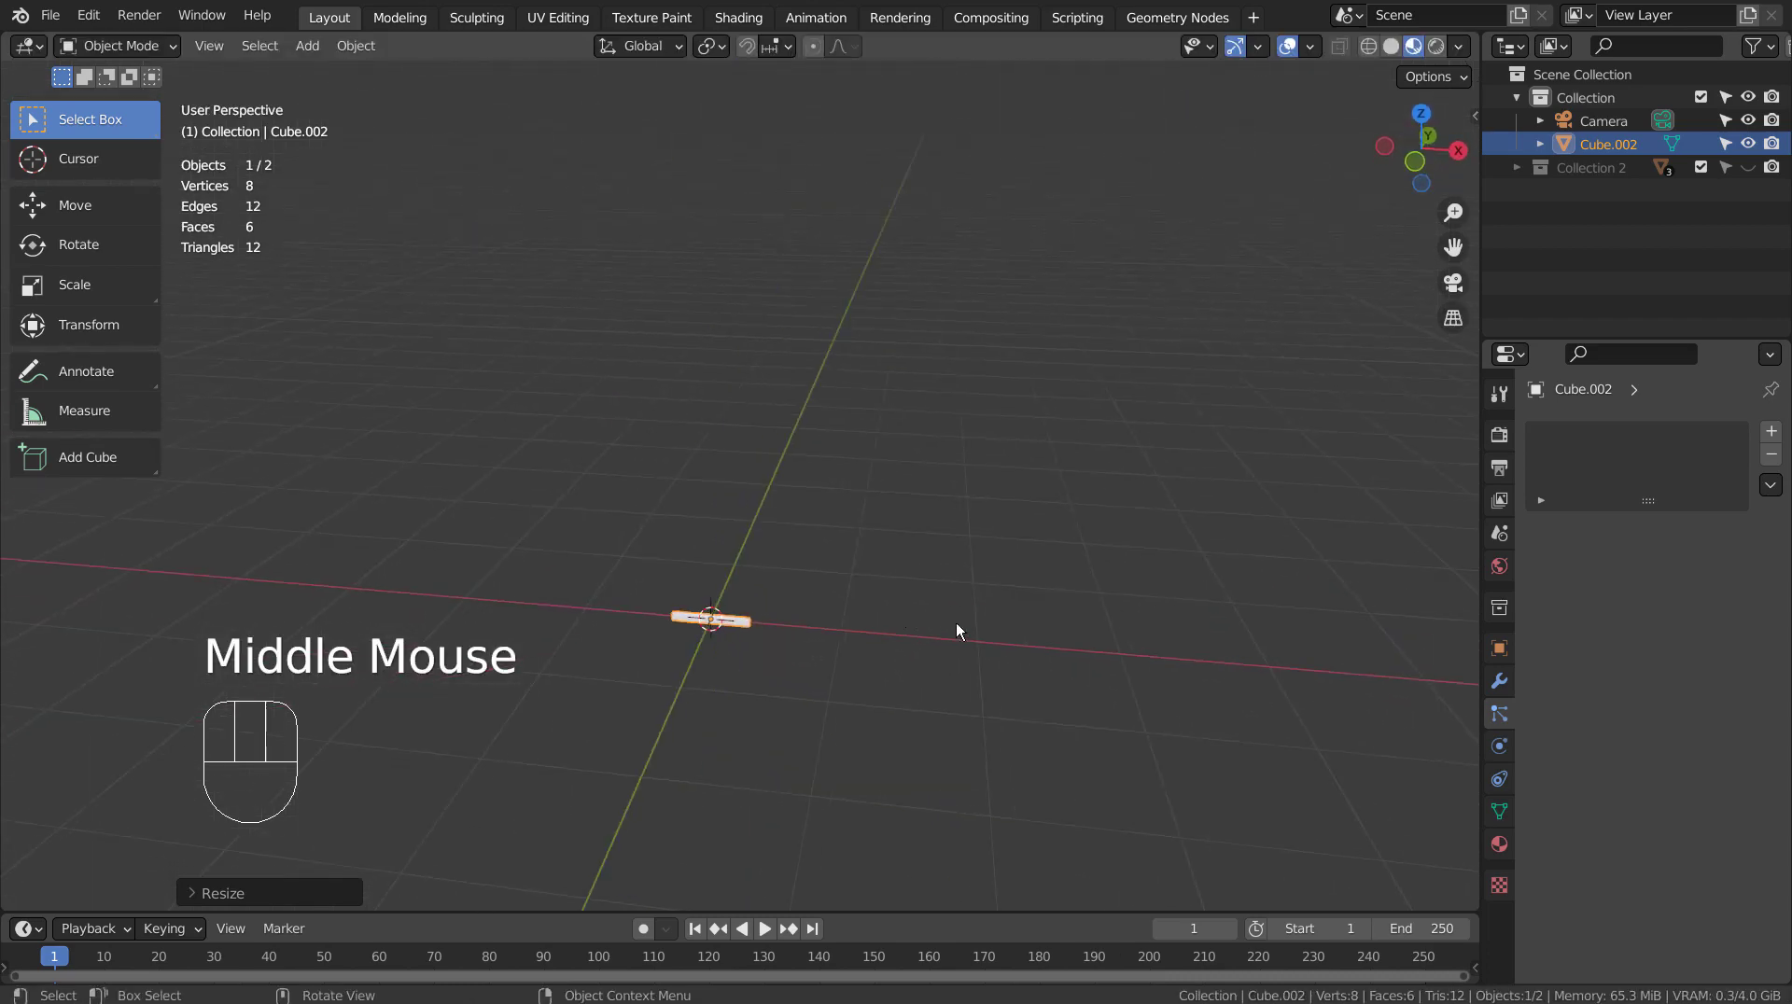
Create a new material for the bar with a blue Emission surface shader
{"action": "left_click", "coordinate": [1500, 843]}
{"action": "left_click", "coordinate": [1670, 525]}
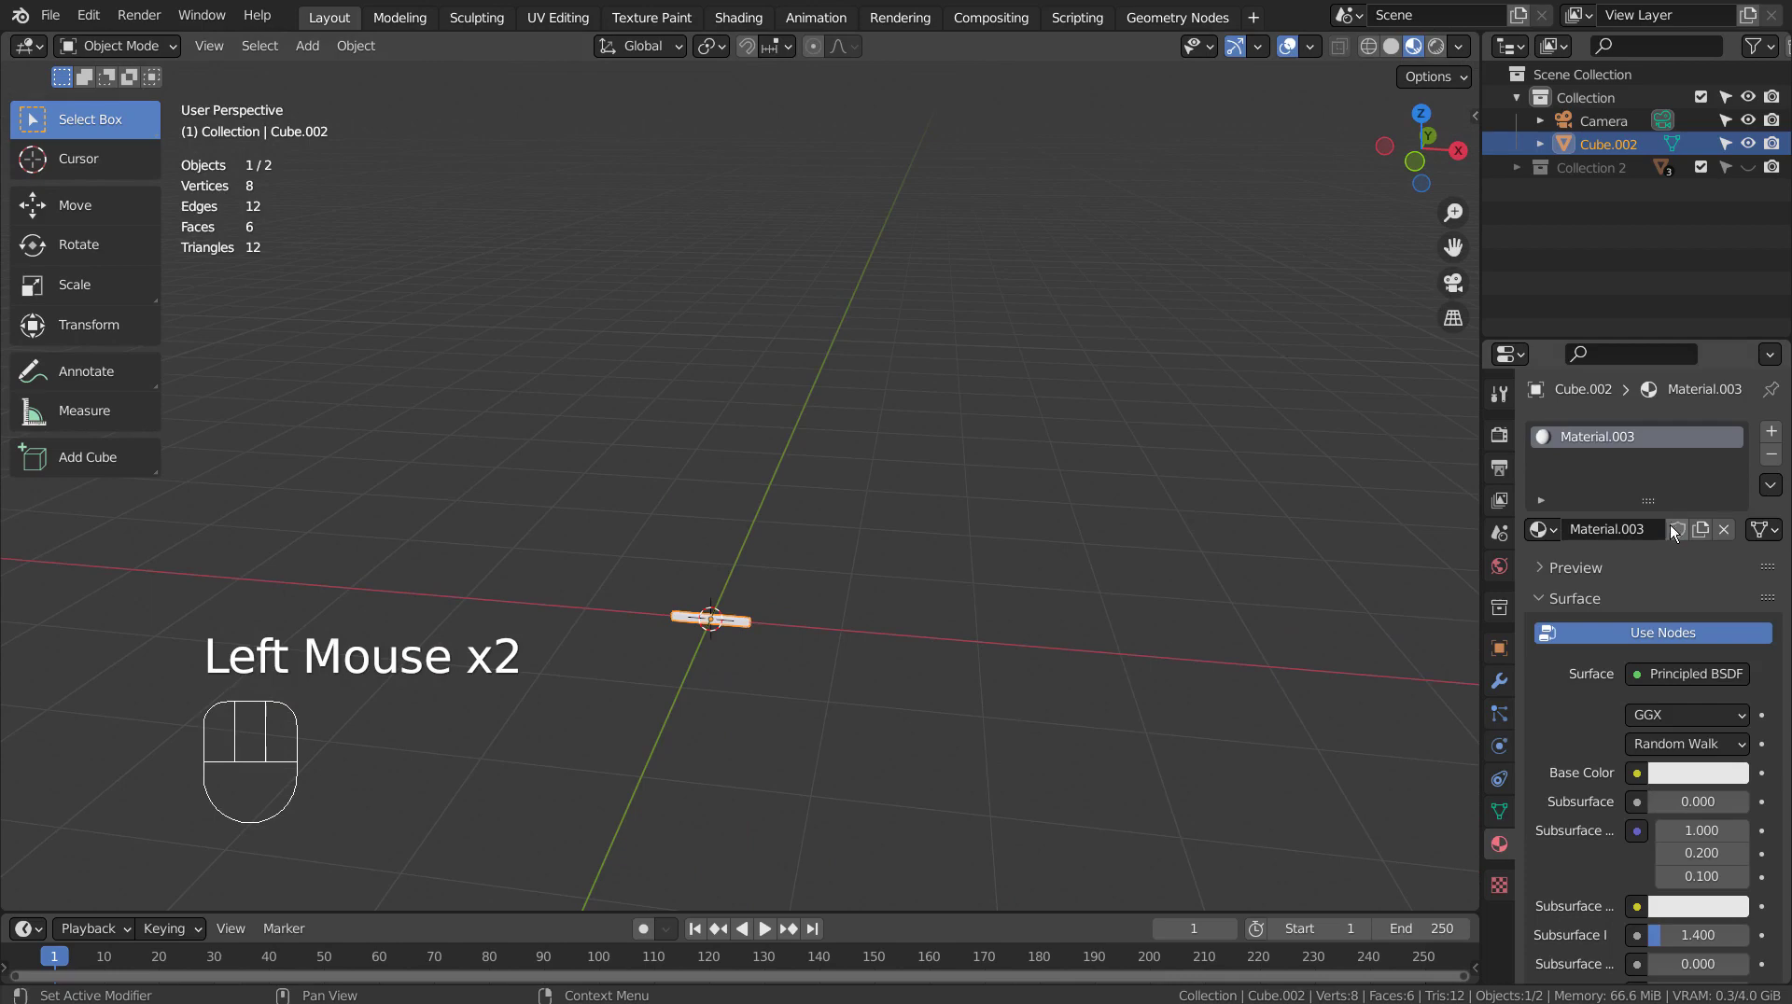
{"action": "left_click", "coordinate": [1666, 672]}
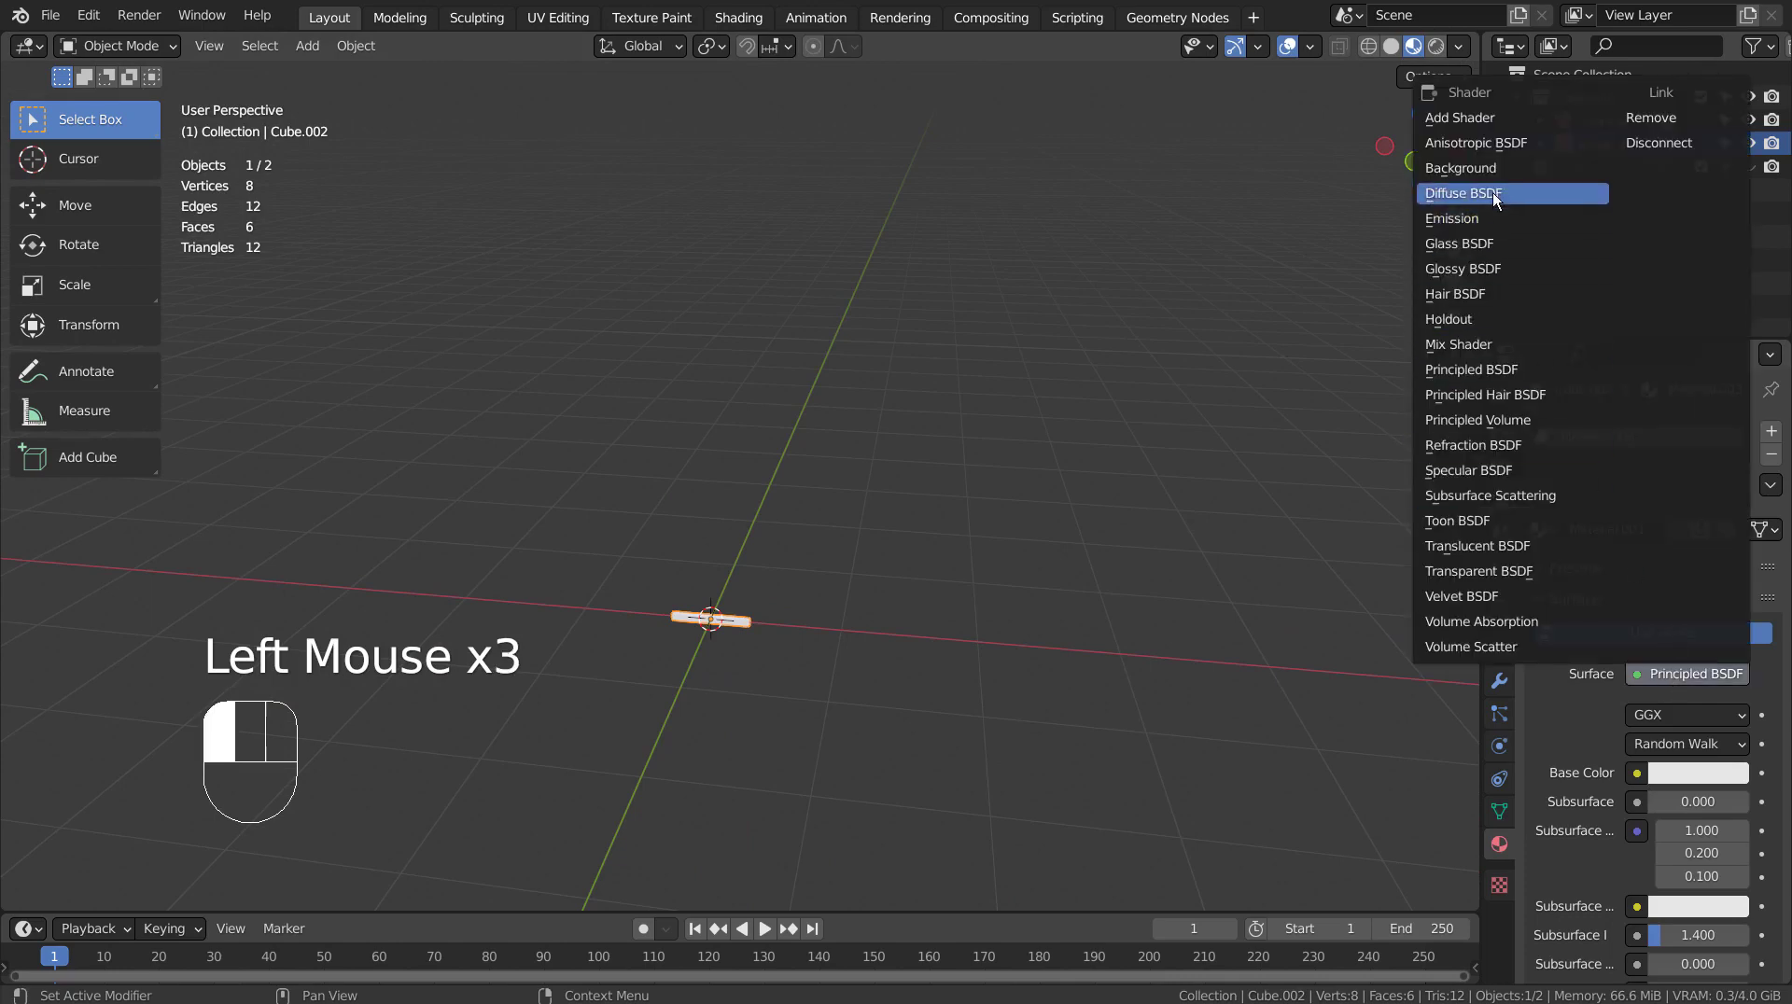
{"action": "left_click", "coordinate": [1492, 218]}
{"action": "left_click", "coordinate": [1693, 716]}
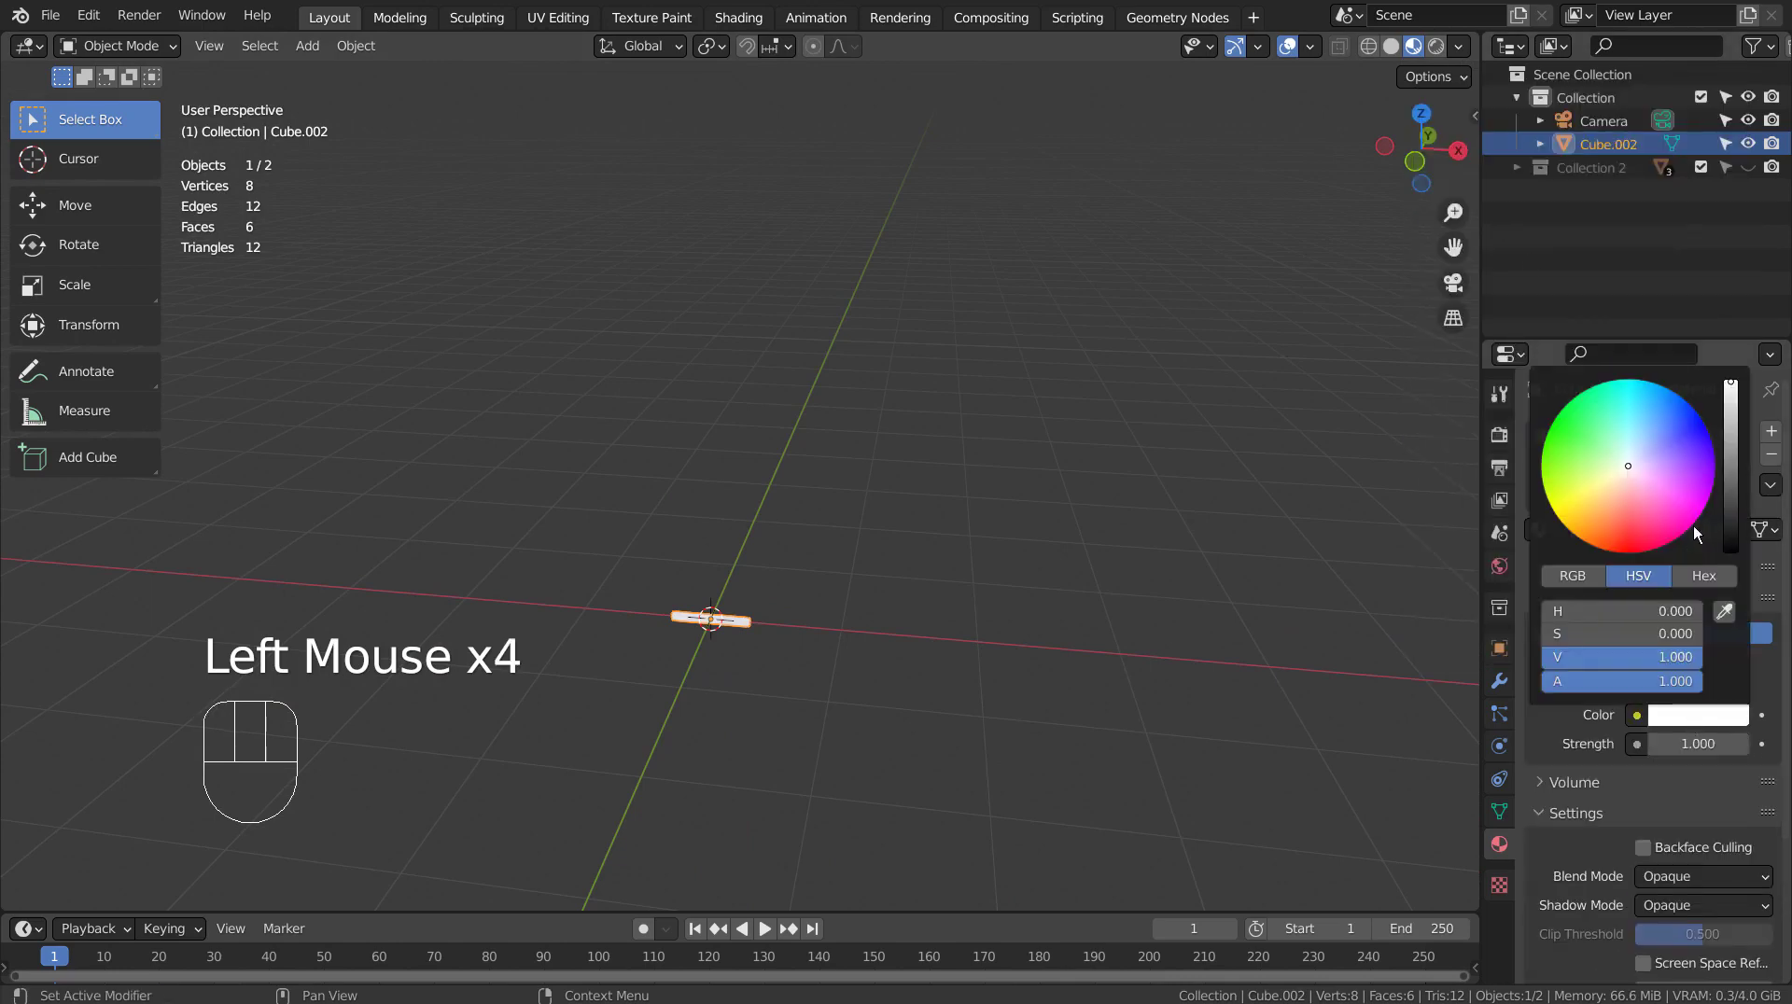
{"action": "left_click", "coordinate": [1665, 393]}
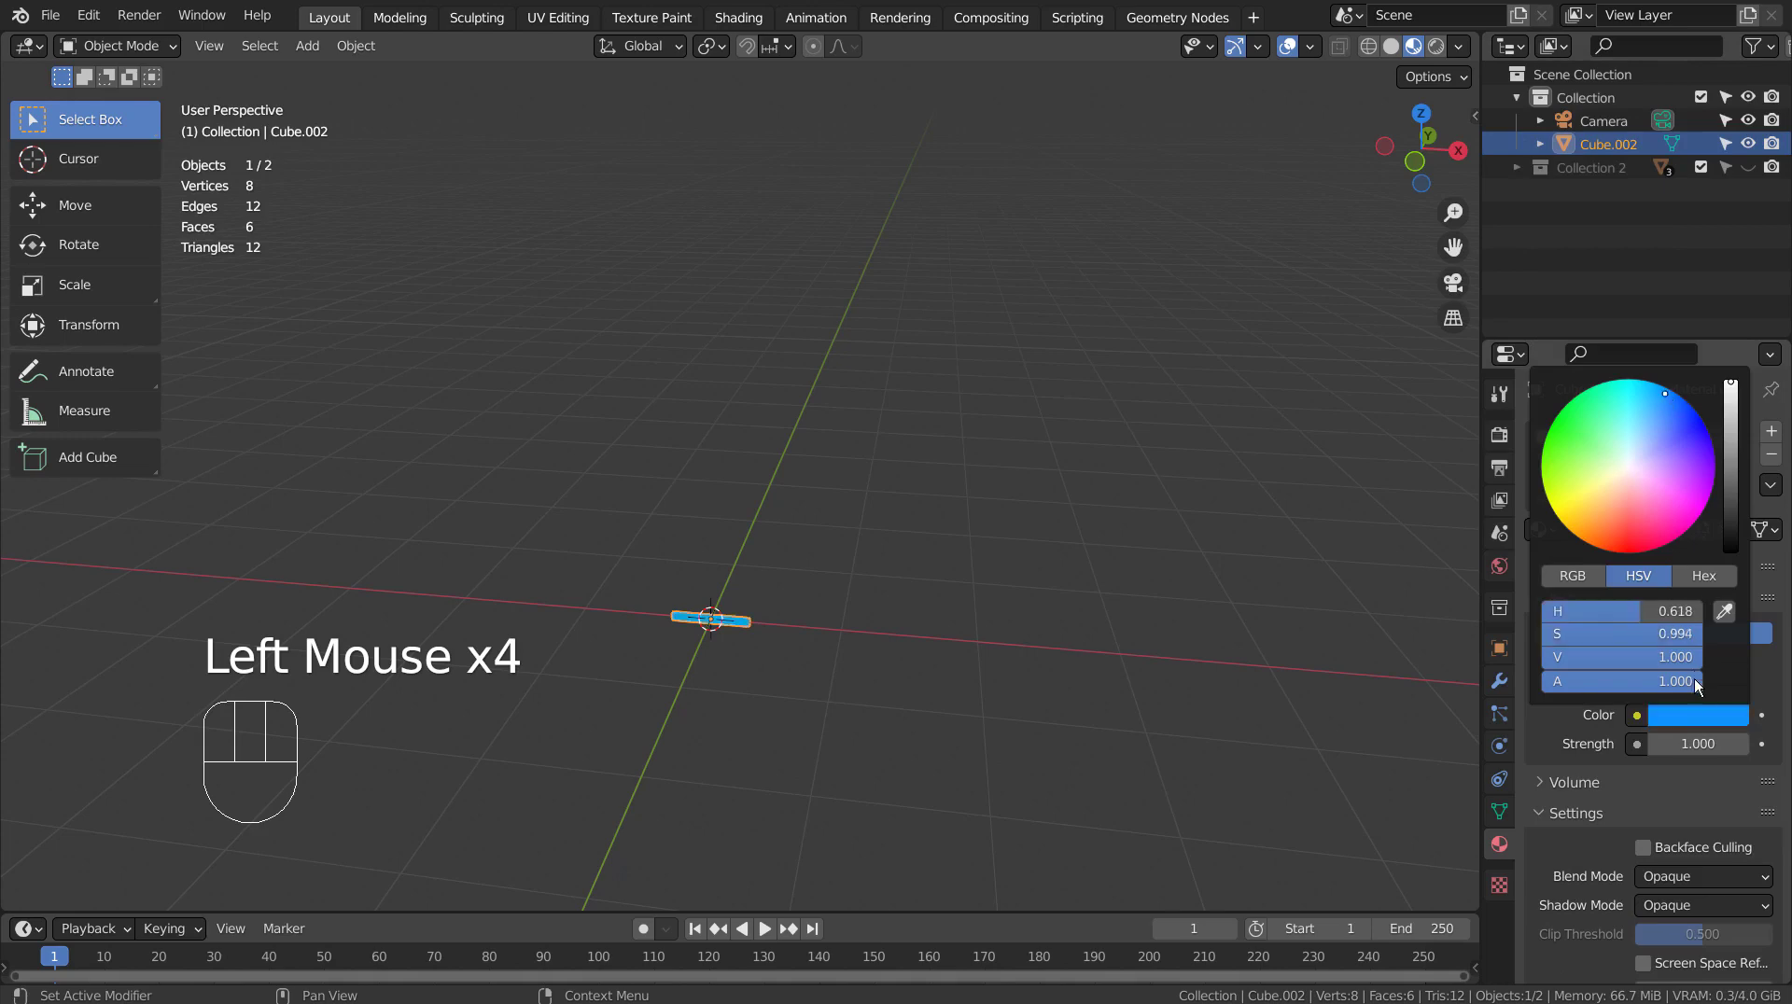
Set the emission strength to 55 and review the glowing bar alongside the render settings
{"action": "left_click", "coordinate": [1697, 744]}
{"action": "type", "text": "55"}
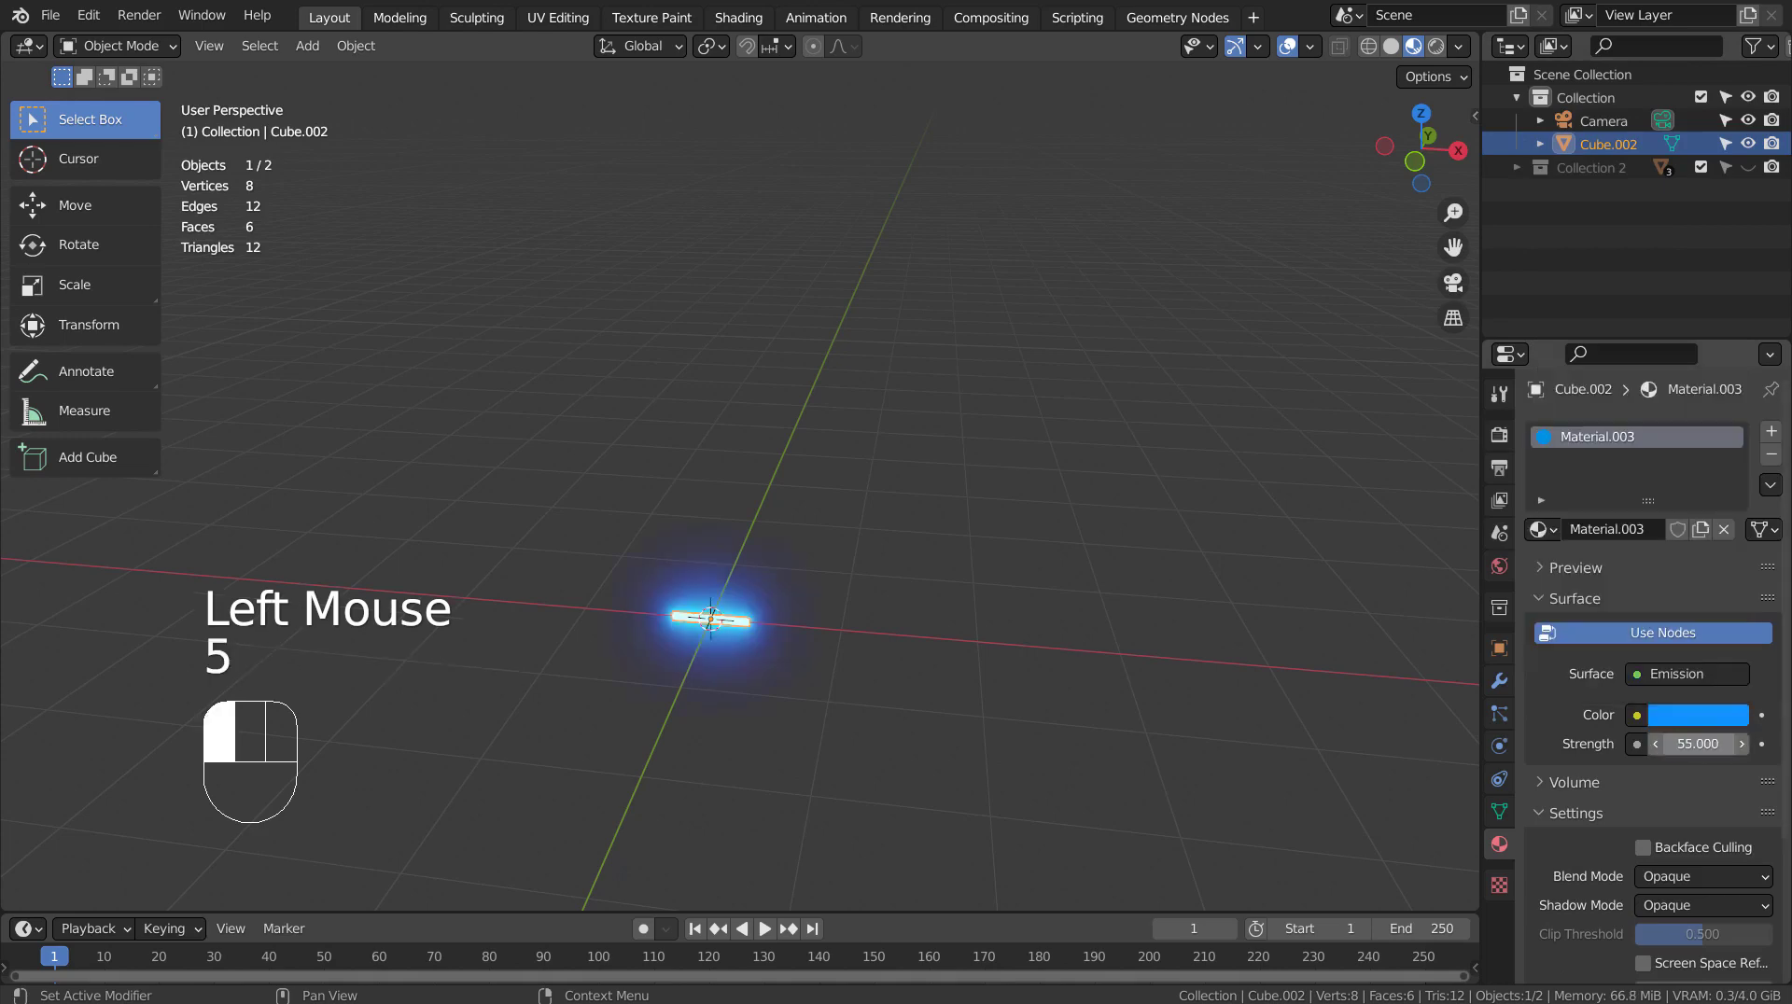
{"action": "left_click", "coordinate": [821, 648]}
{"action": "scroll", "coordinate": [823, 657], "scroll_direction": "up", "scroll_amount": 2}
{"action": "scroll", "coordinate": [824, 657], "scroll_direction": "up", "scroll_amount": 1}
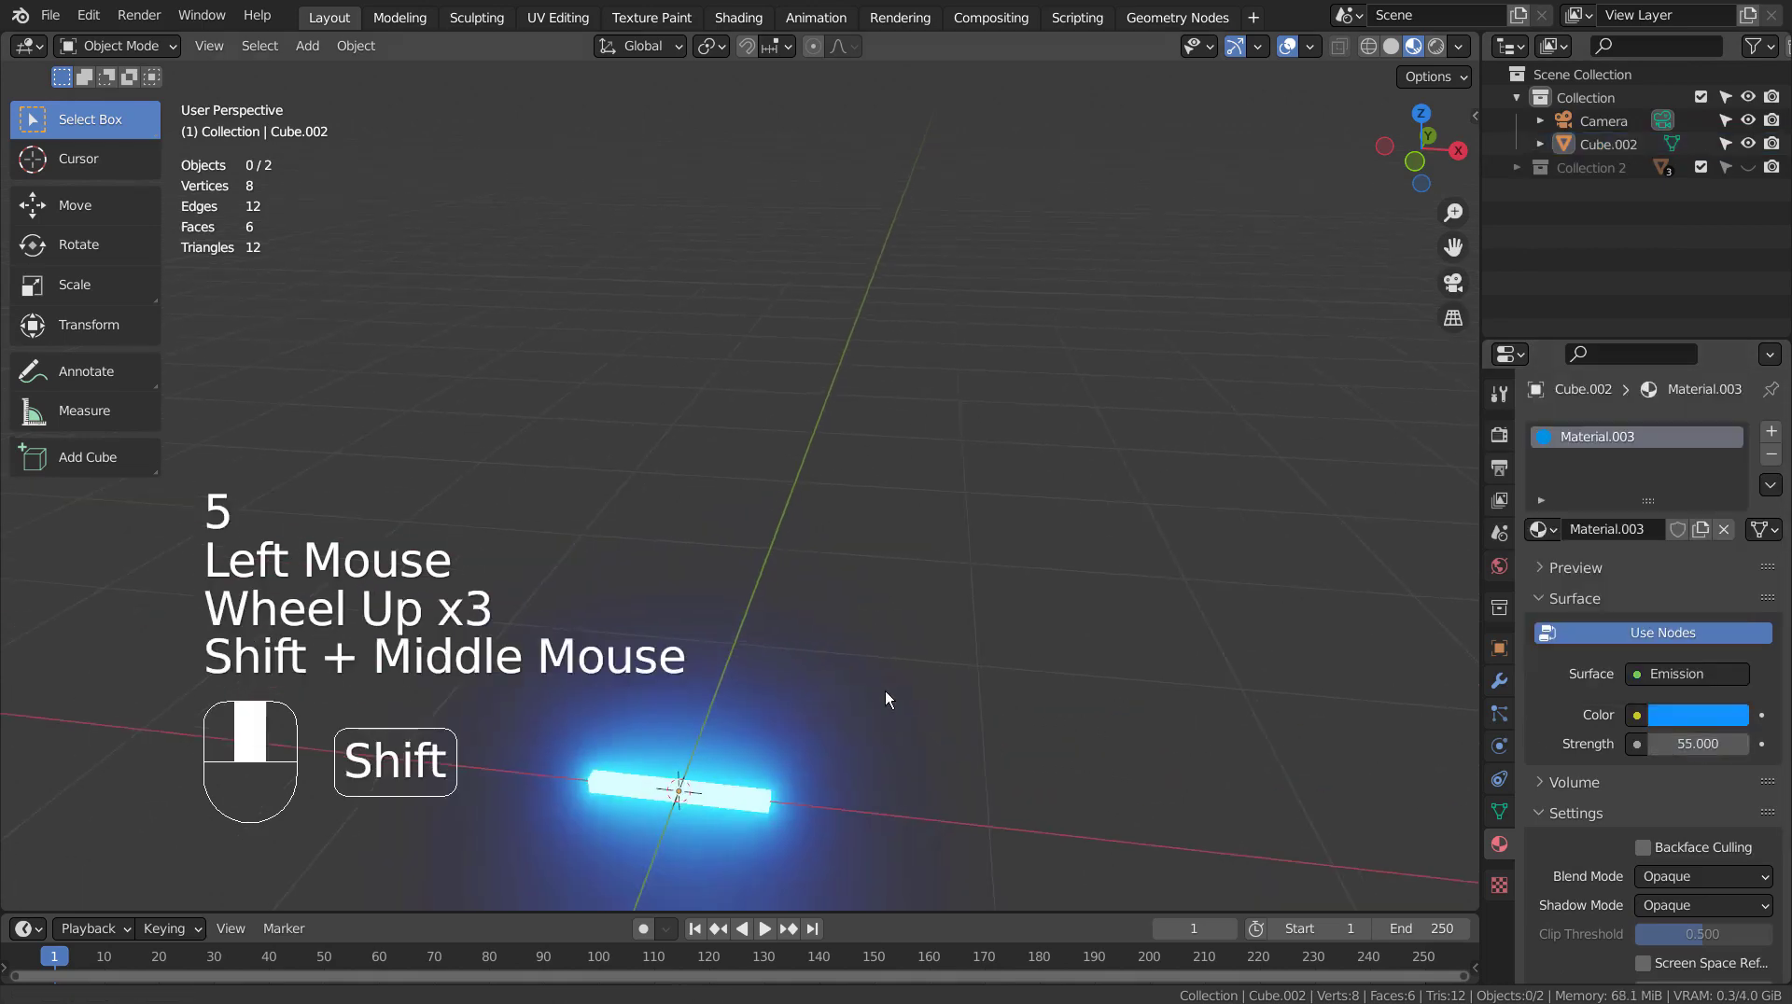
{"action": "middle_click_drag", "start_coordinate": [885, 691], "coordinate": [832, 557], "text": "shift"}
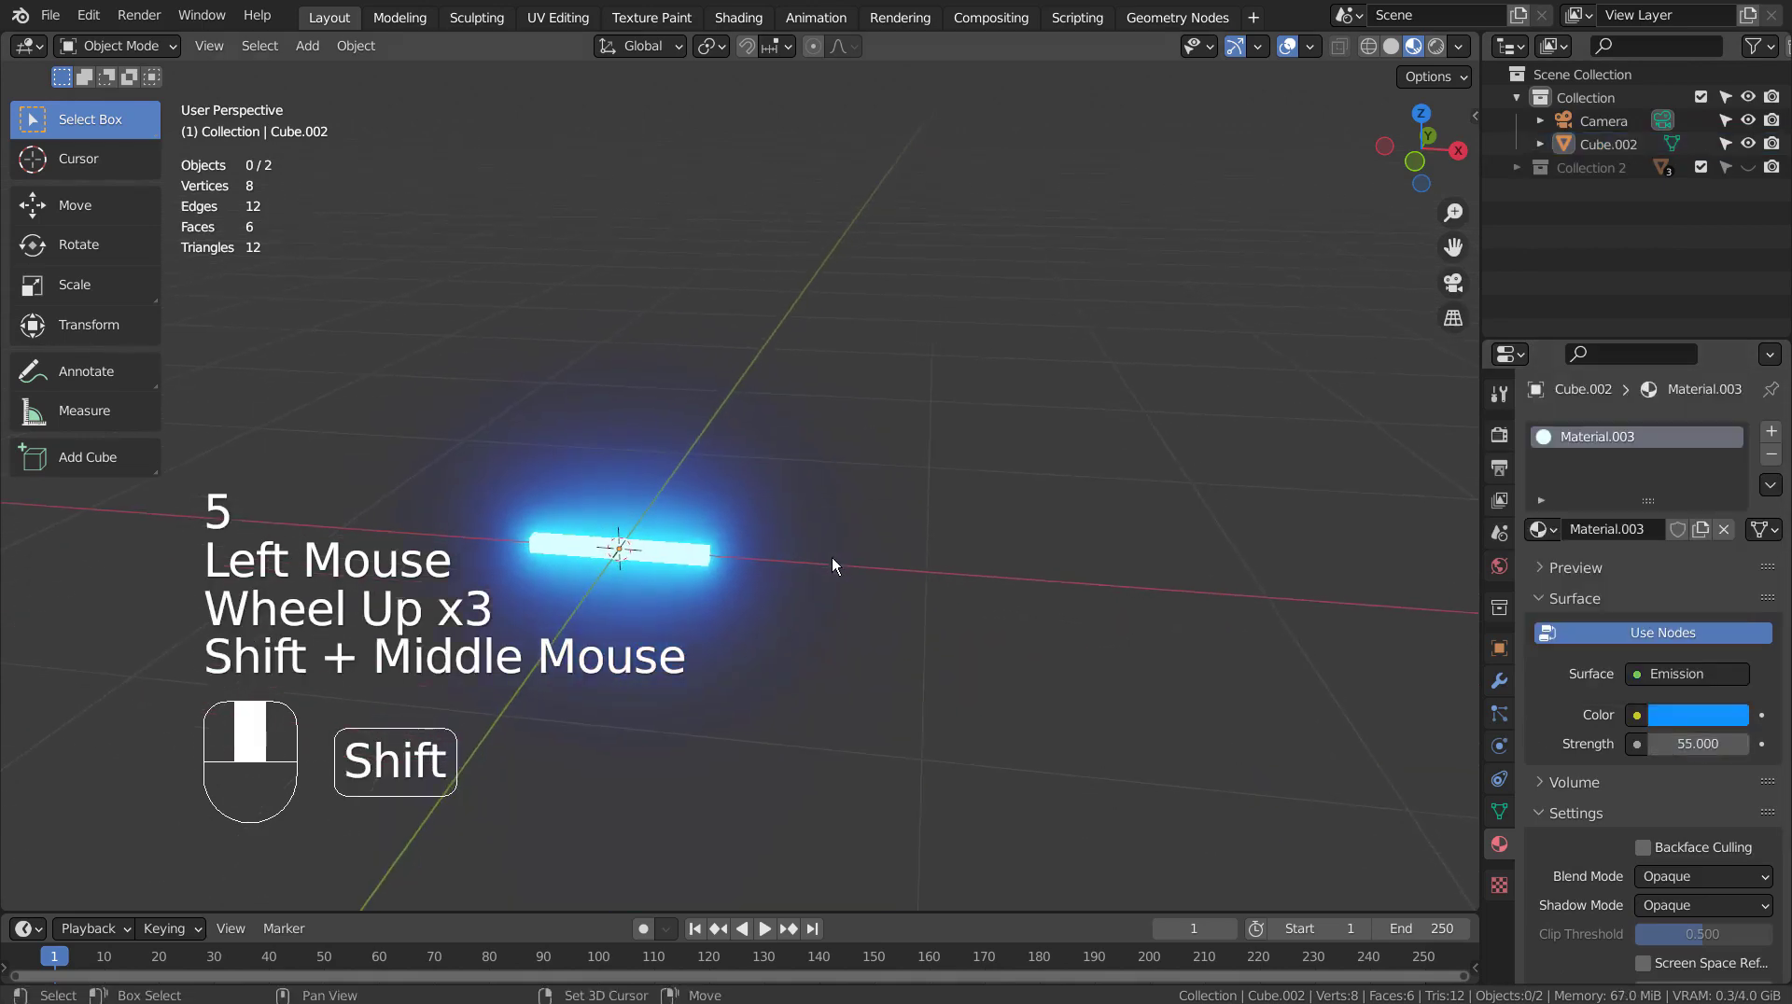
{"action": "left_click", "coordinate": [1498, 435]}
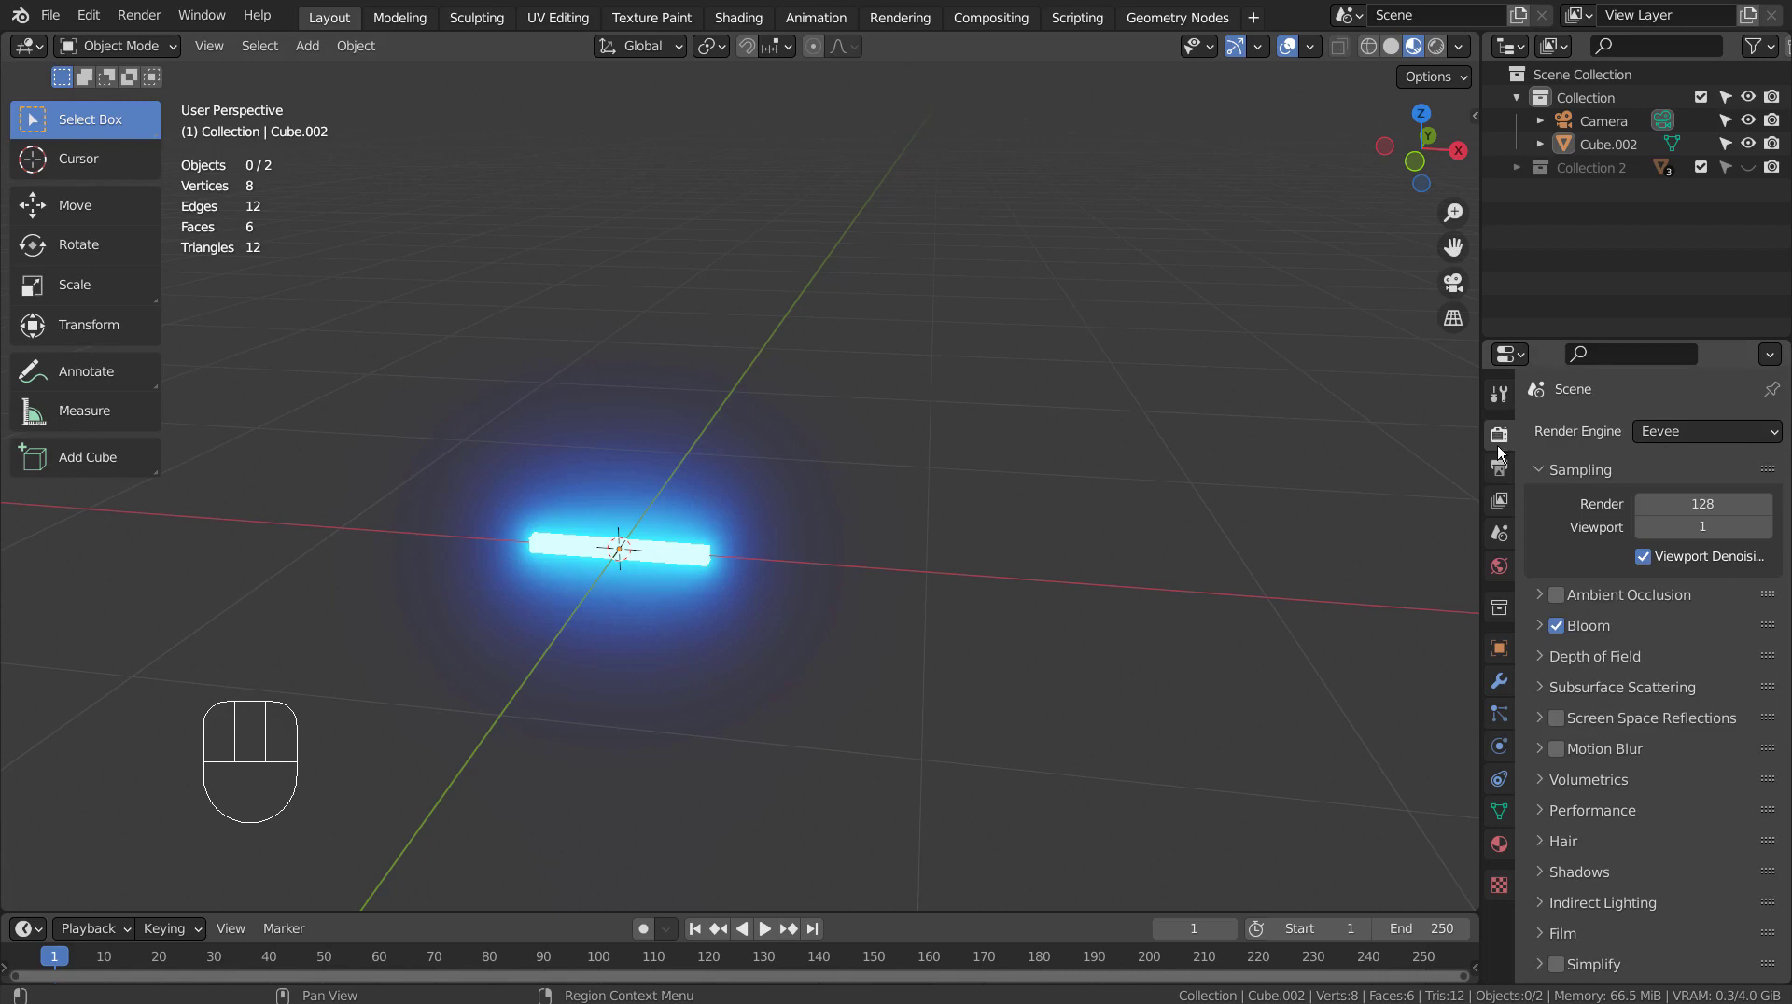
{"action": "left_click", "coordinate": [670, 566]}
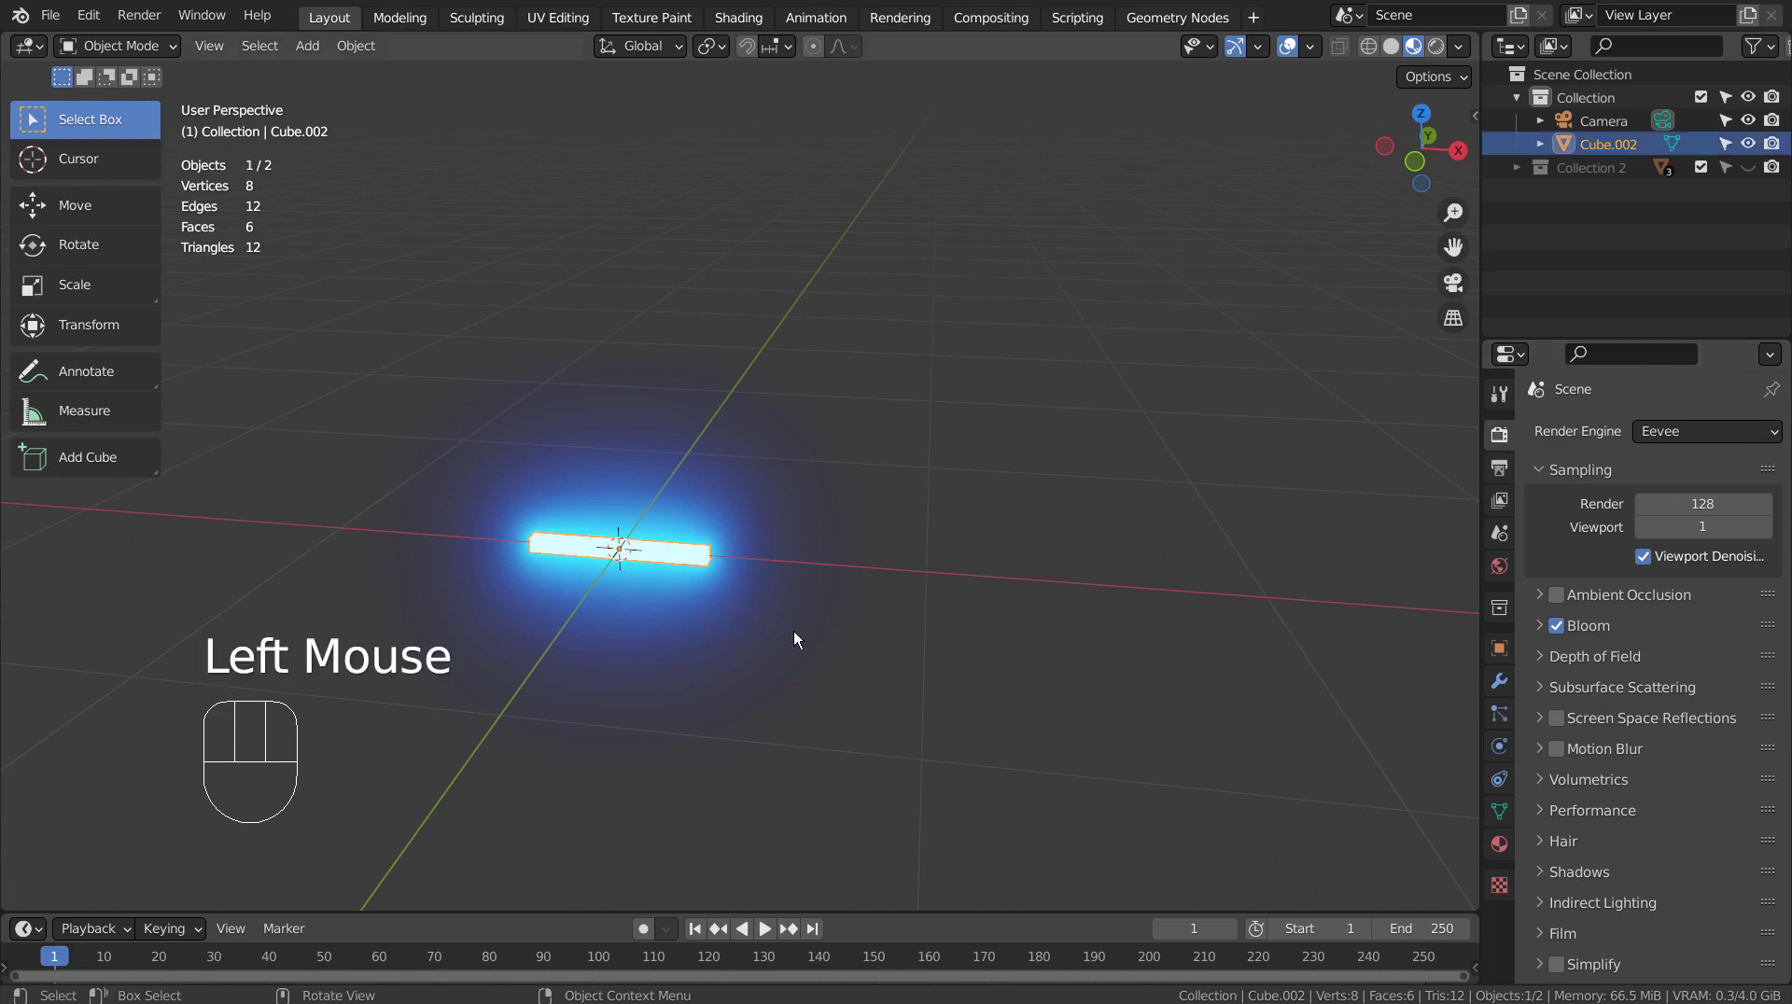
Add a new plane mesh to the scene
{"action": "left_click", "coordinate": [875, 607]}
{"action": "key", "text": "shift+a"}
{"action": "mouse_move", "coordinate": [888, 509]}
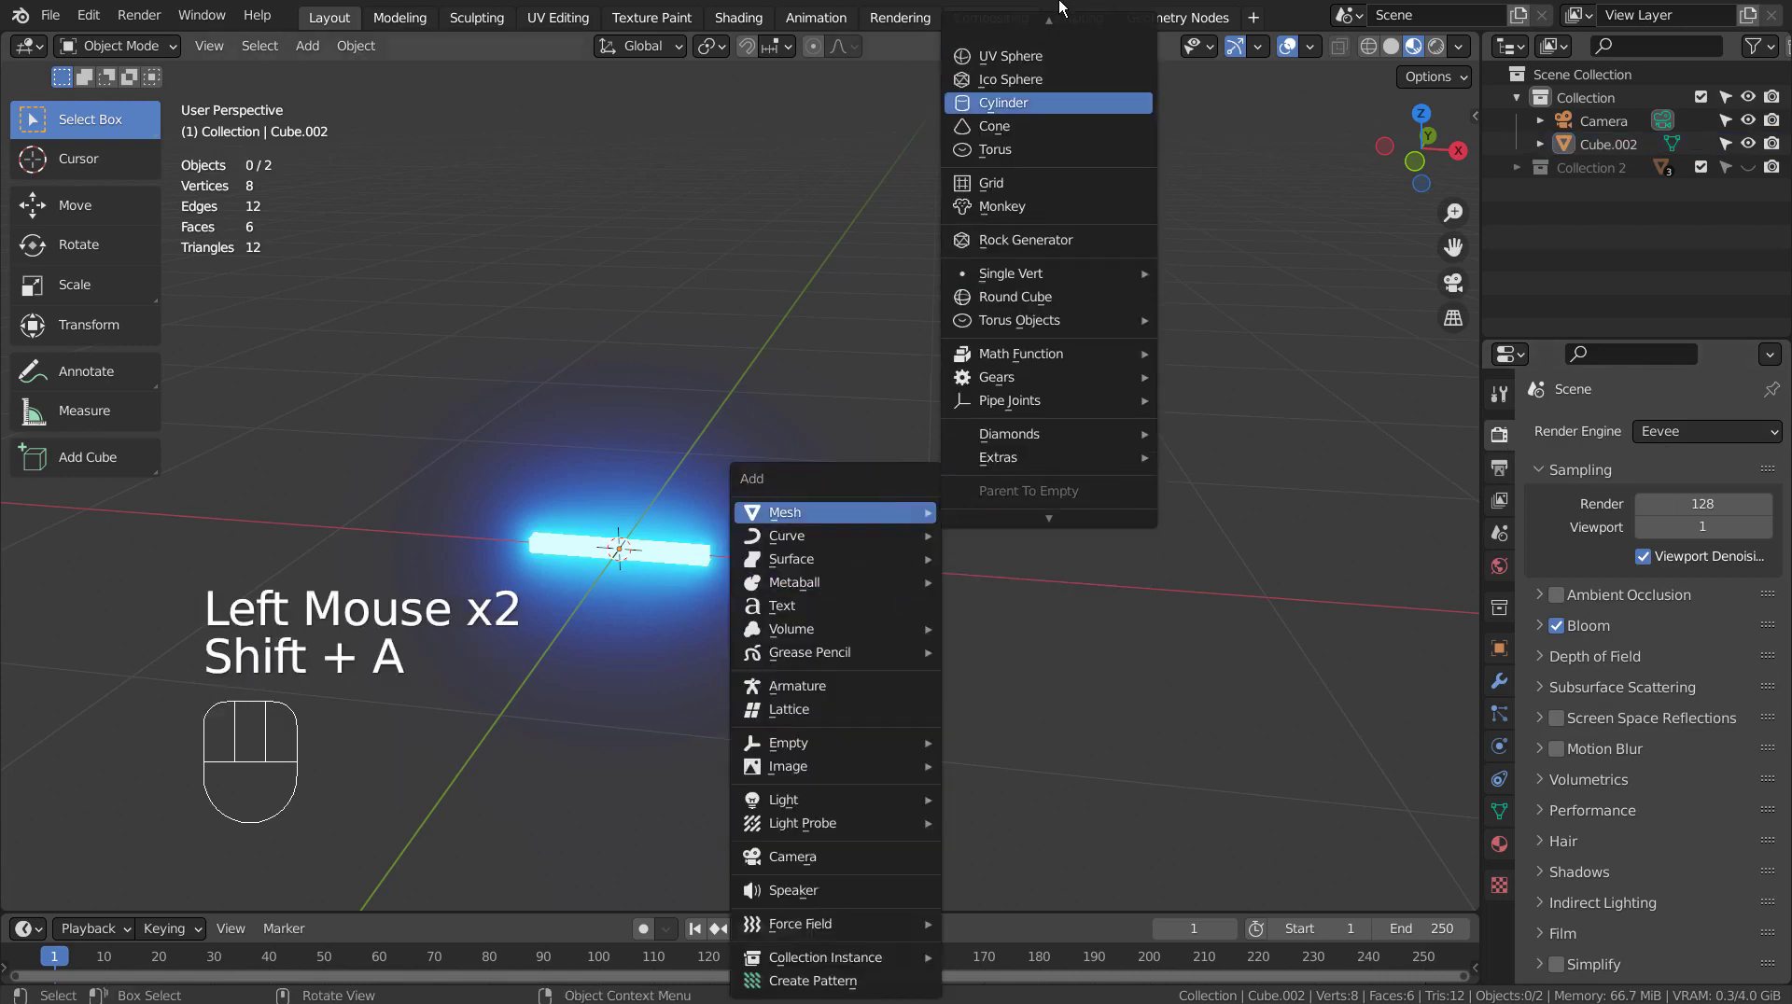
{"action": "left_click", "coordinate": [1052, 37]}
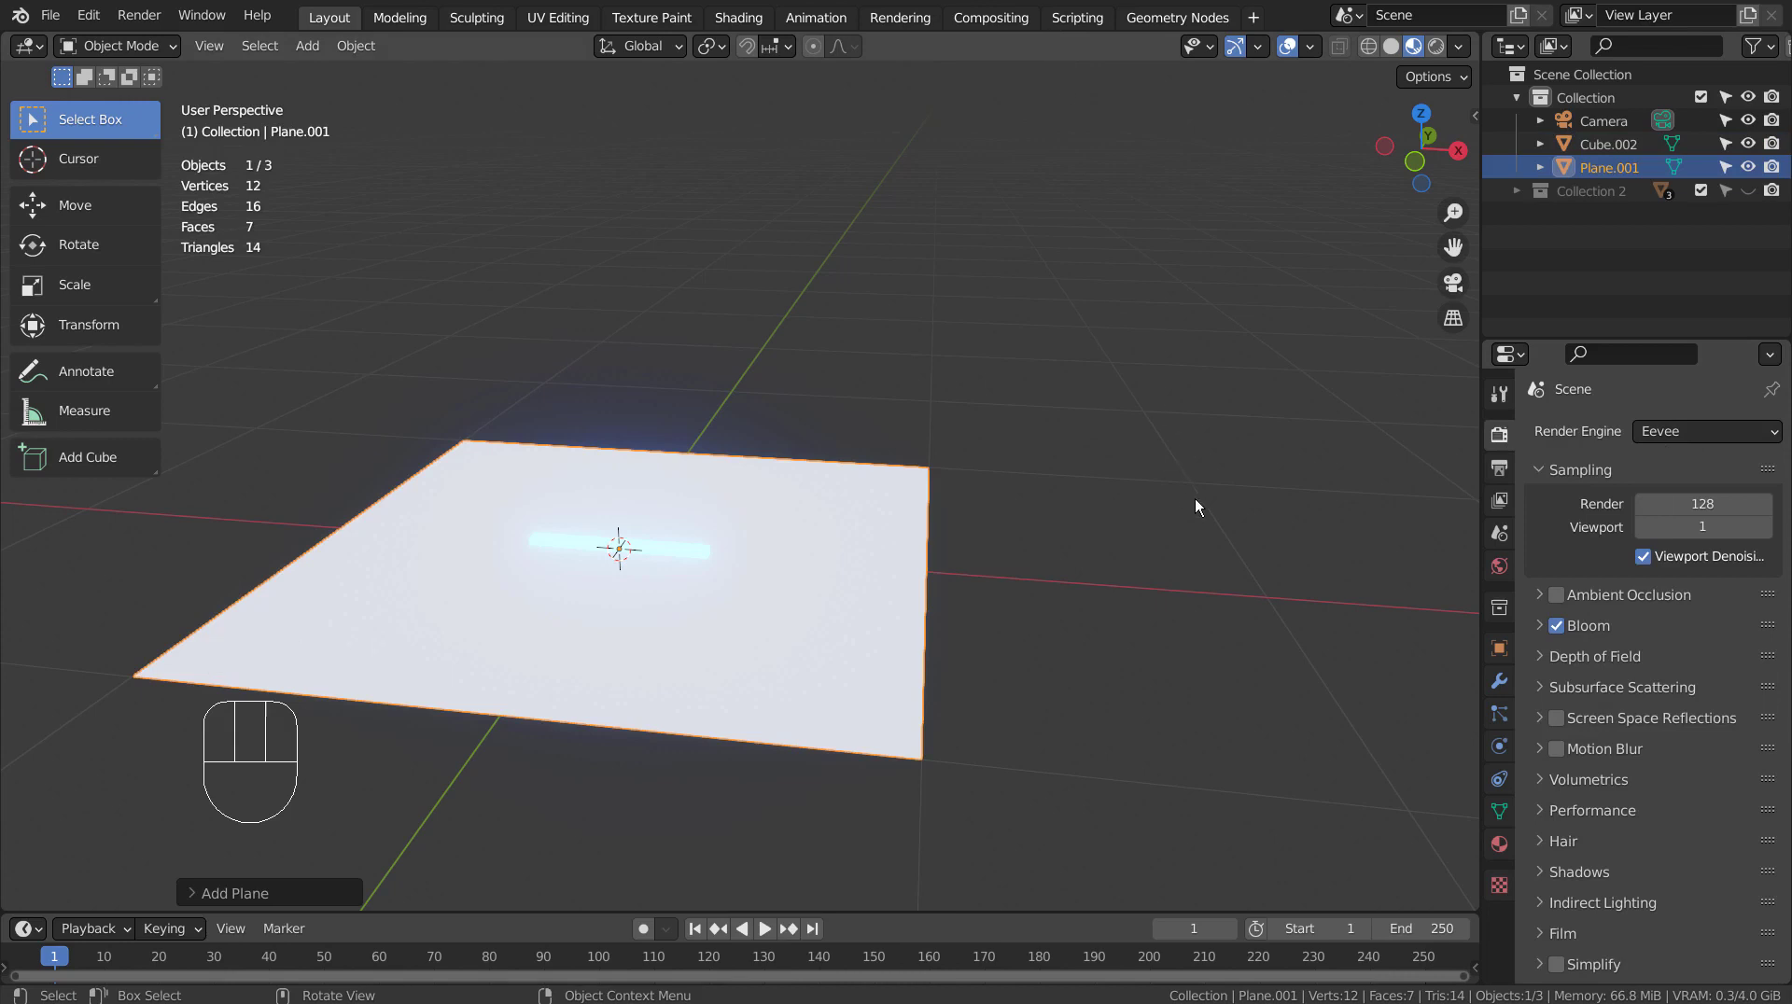
Give the plane its own copy of the existing material with a black base colour
{"action": "left_click", "coordinate": [1499, 844]}
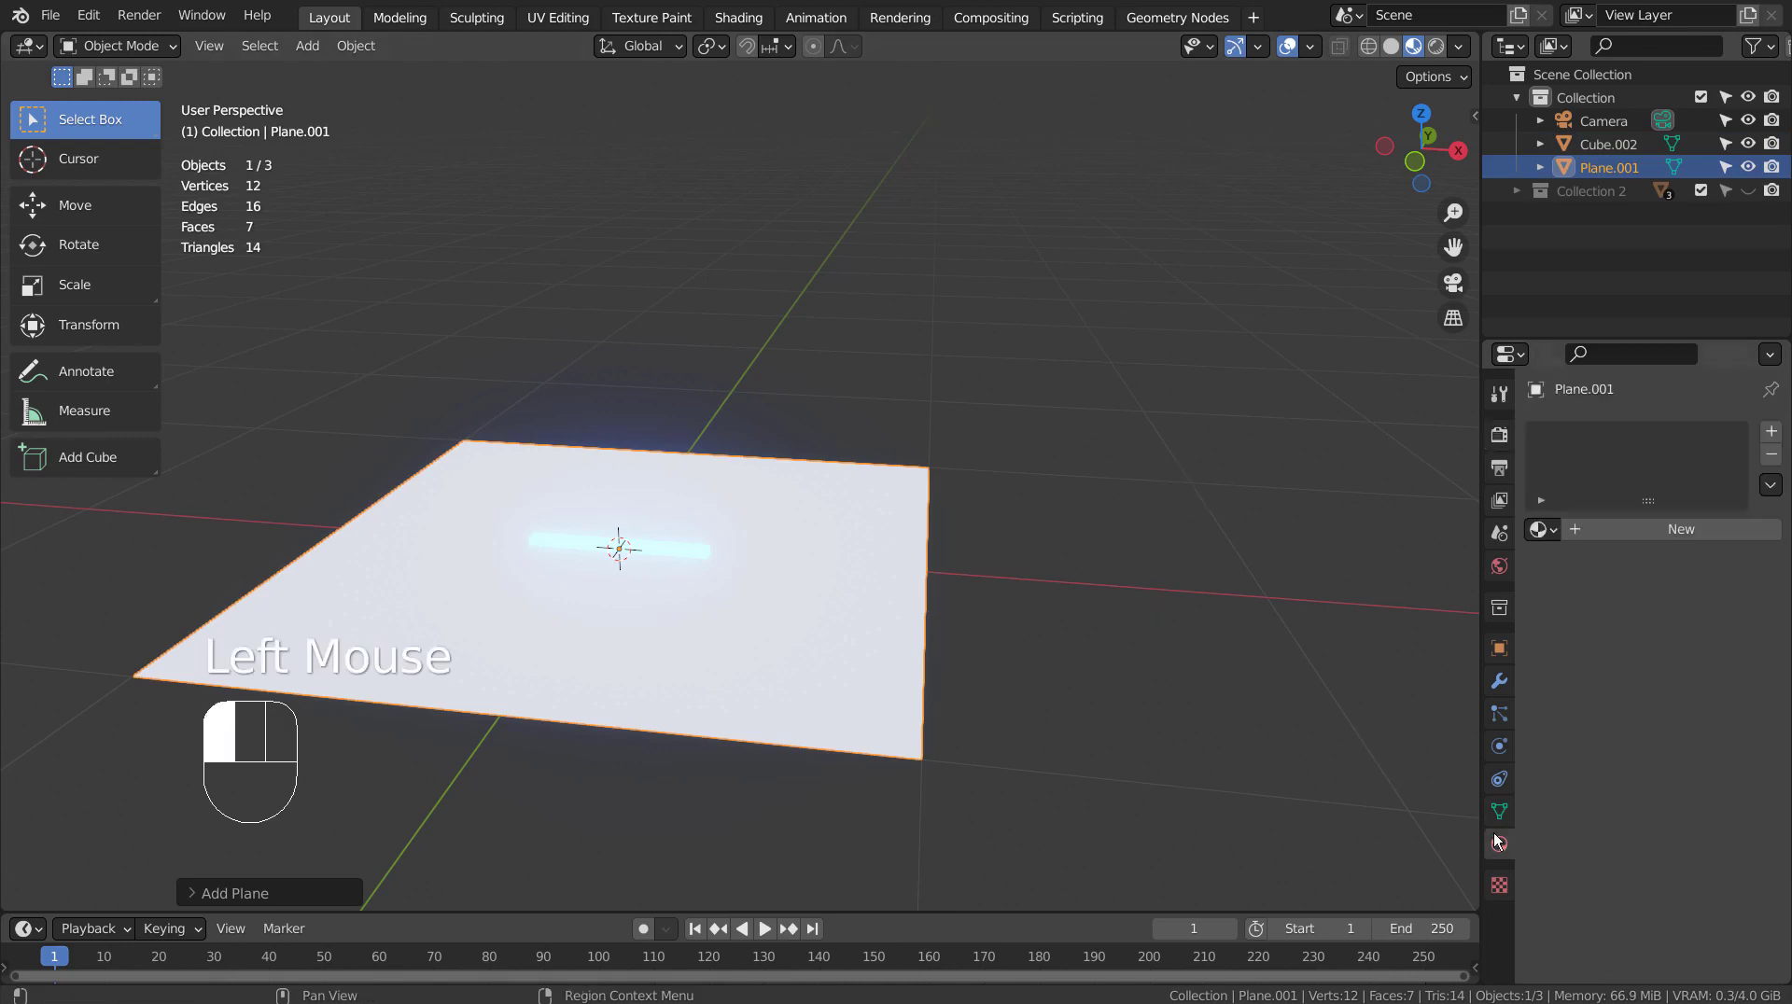
{"action": "left_click", "coordinate": [1539, 529]}
{"action": "left_click", "coordinate": [1523, 567]}
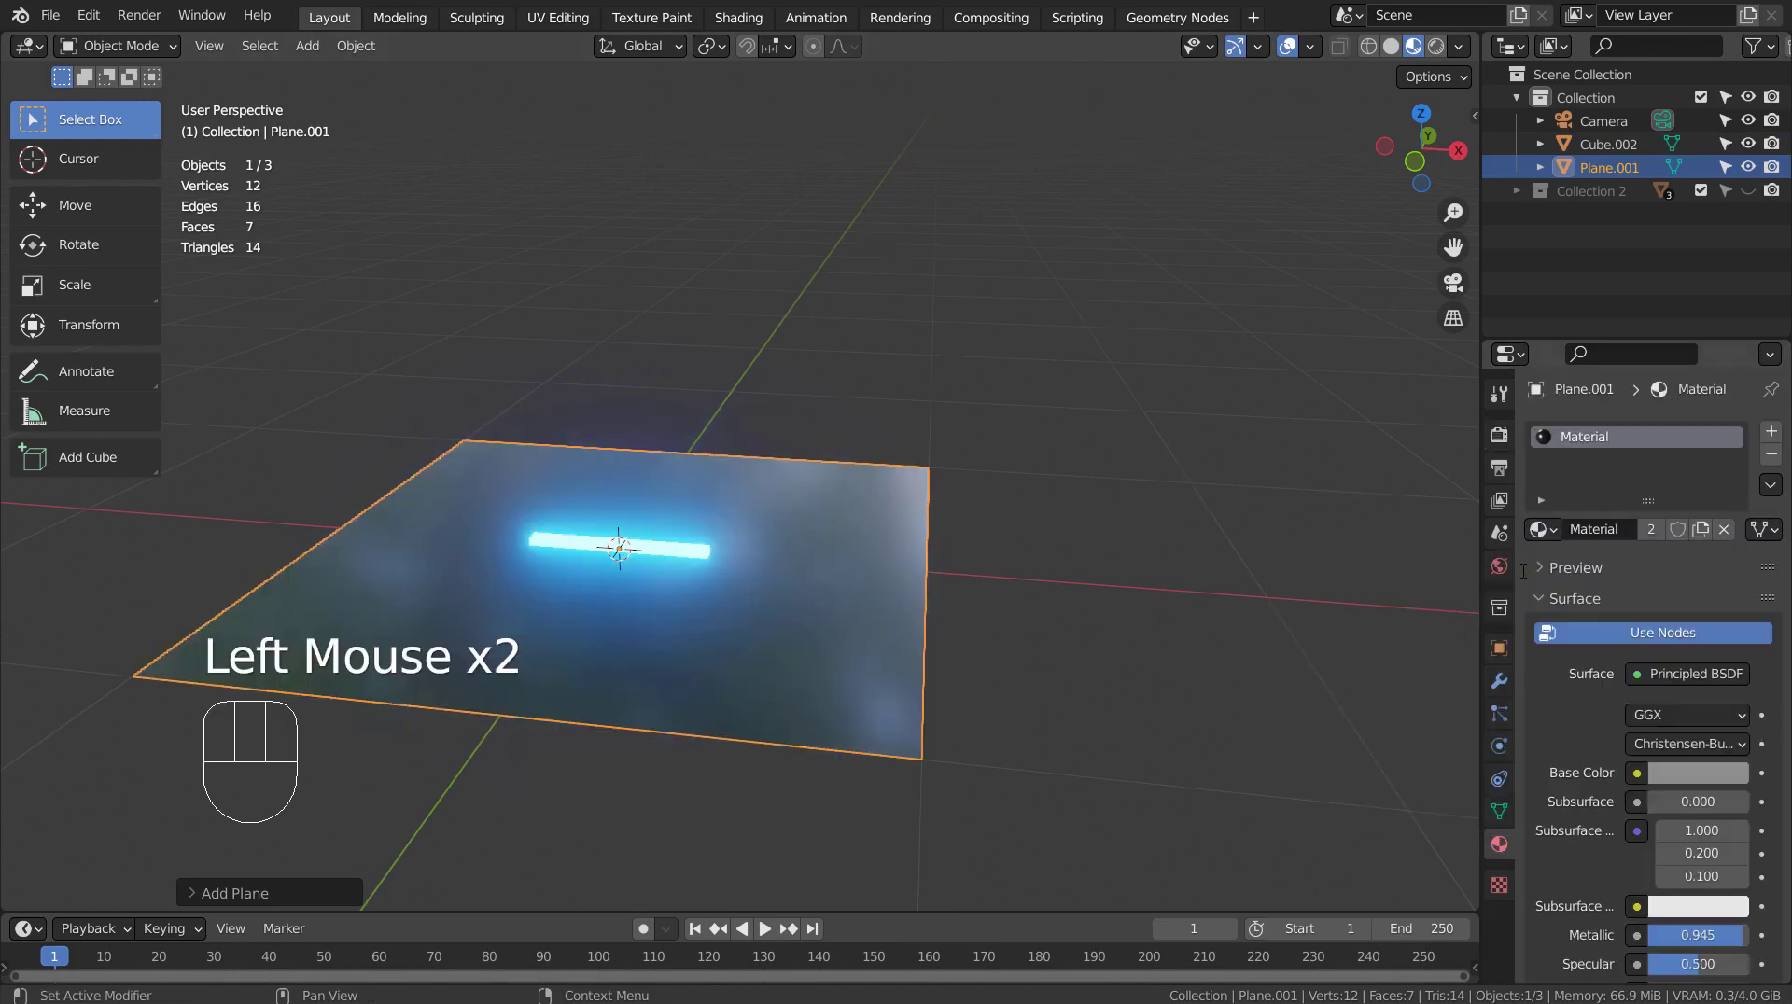
{"action": "left_click", "coordinate": [1654, 530]}
{"action": "left_click", "coordinate": [1678, 773]}
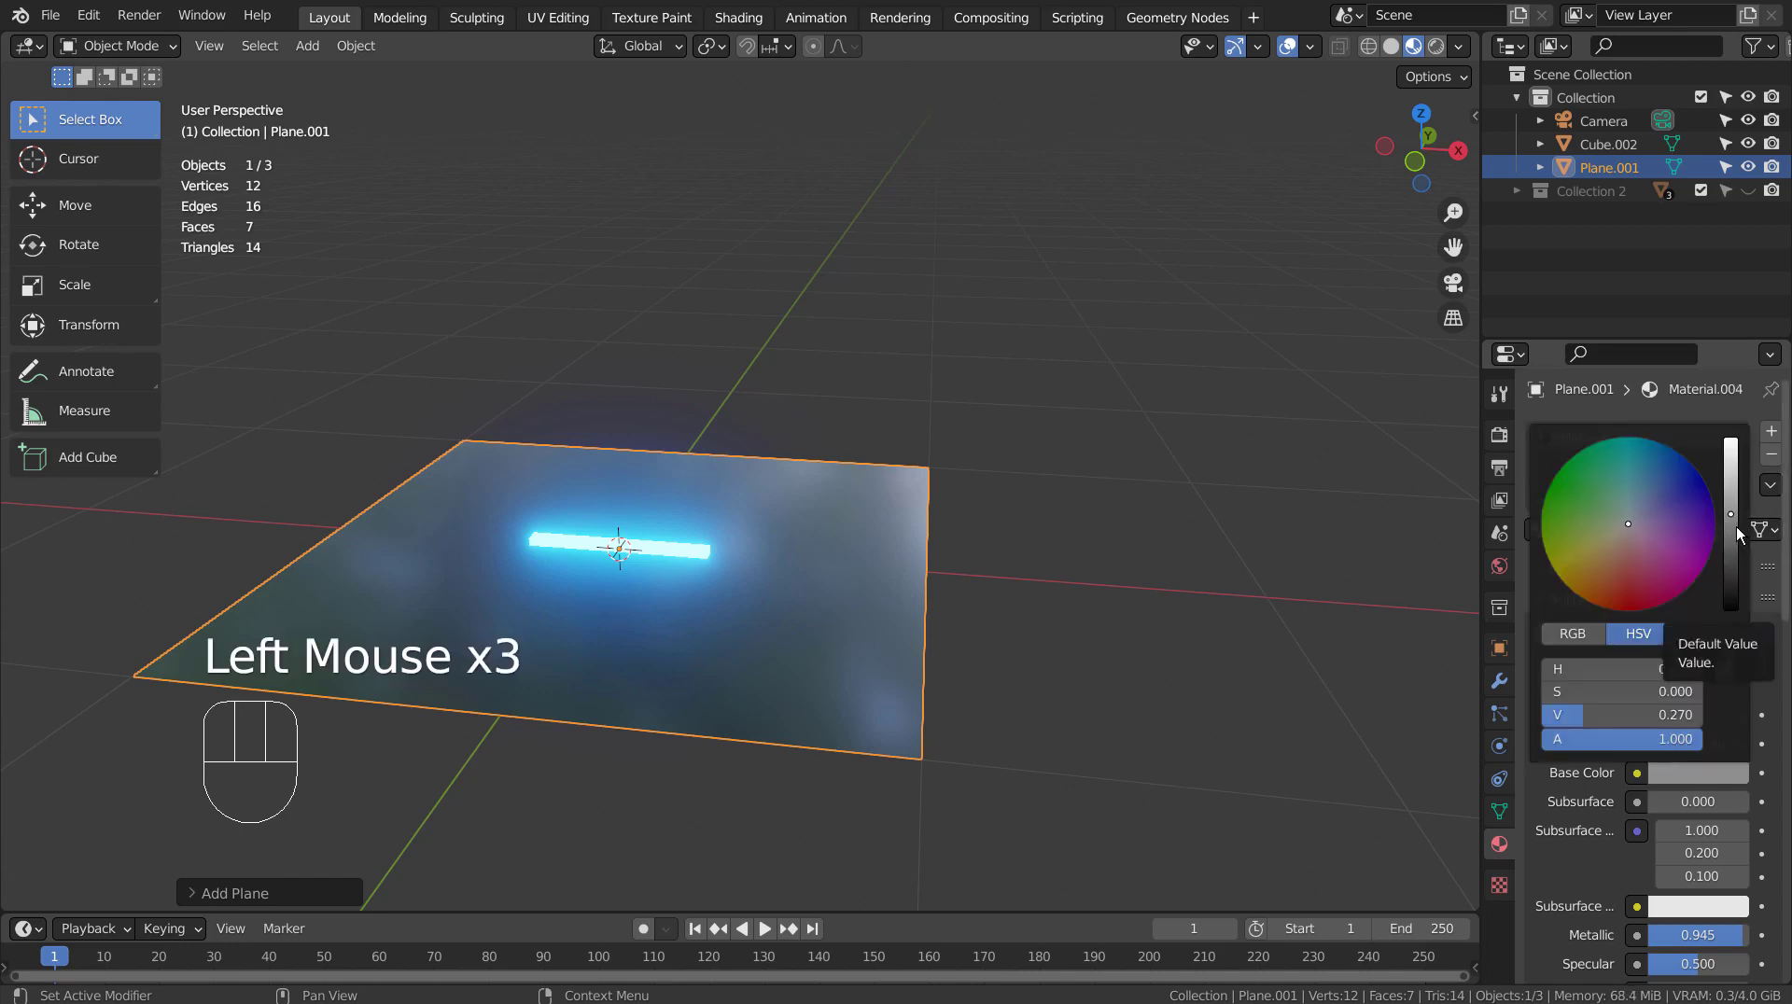
{"action": "left_click_drag", "start_coordinate": [1737, 527], "coordinate": [1732, 609]}
{"action": "left_click", "coordinate": [855, 553]}
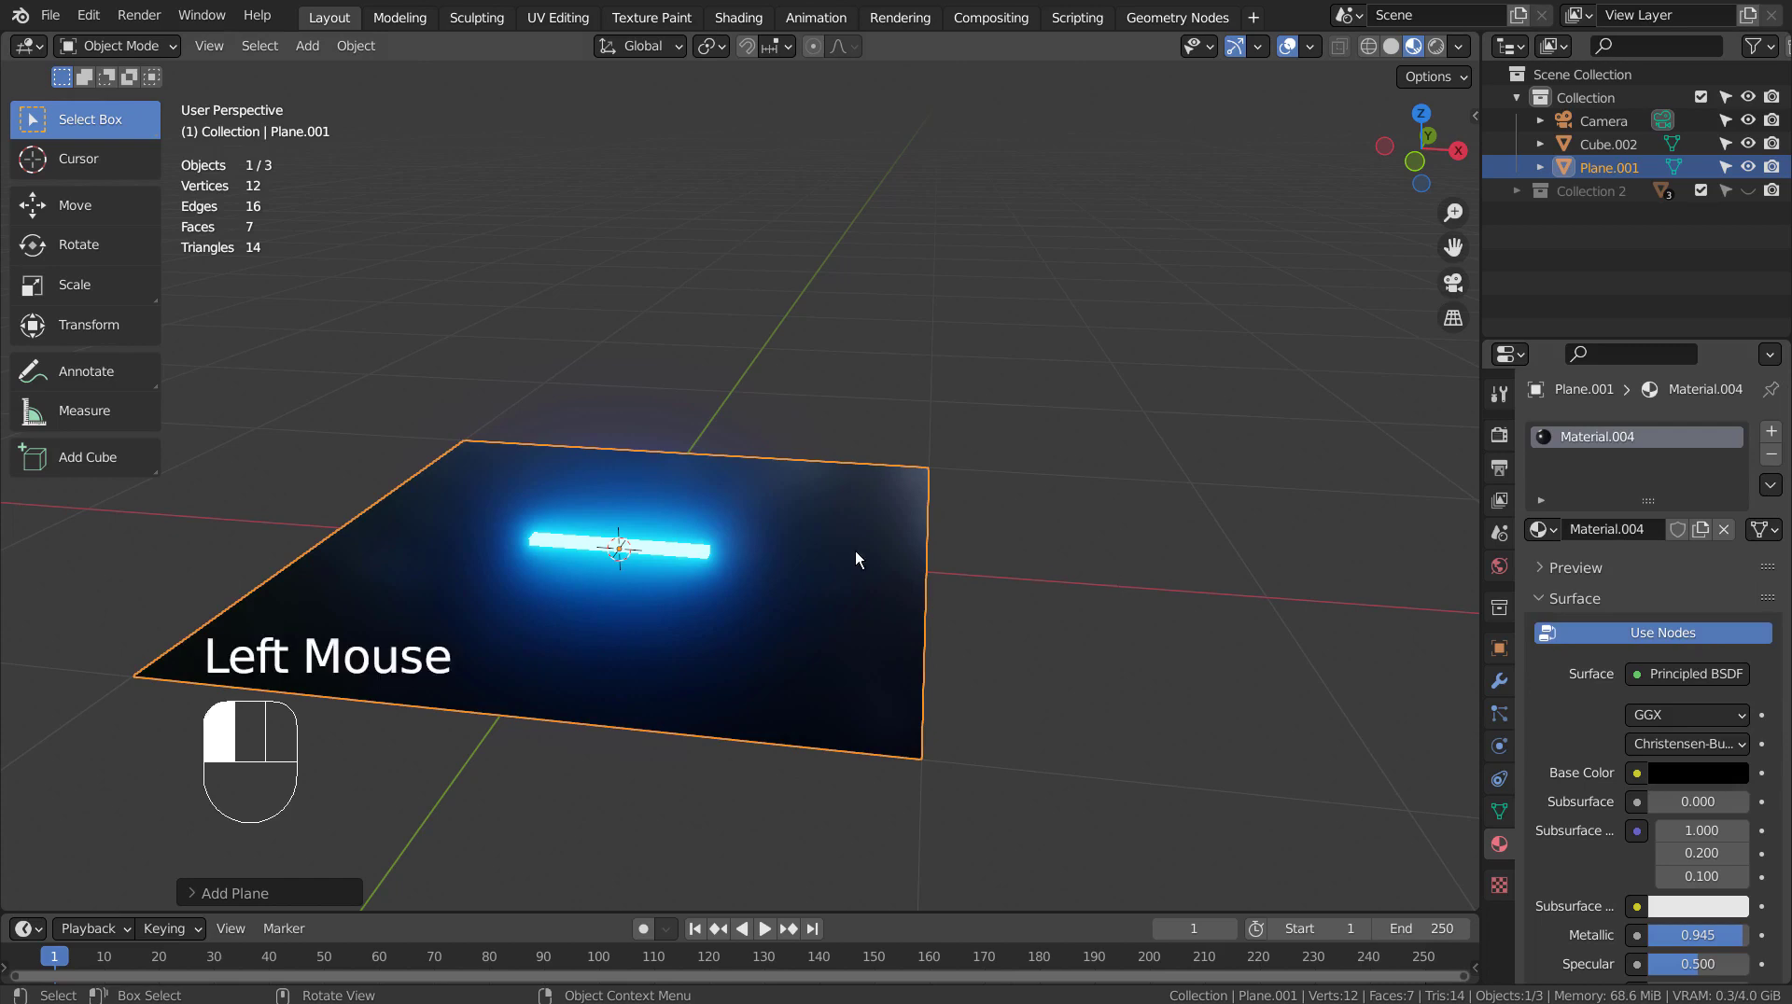
Add a particle system to the plane with emission ending at frame 250
{"action": "left_click", "coordinate": [1499, 713]}
{"action": "left_click", "coordinate": [1771, 431]}
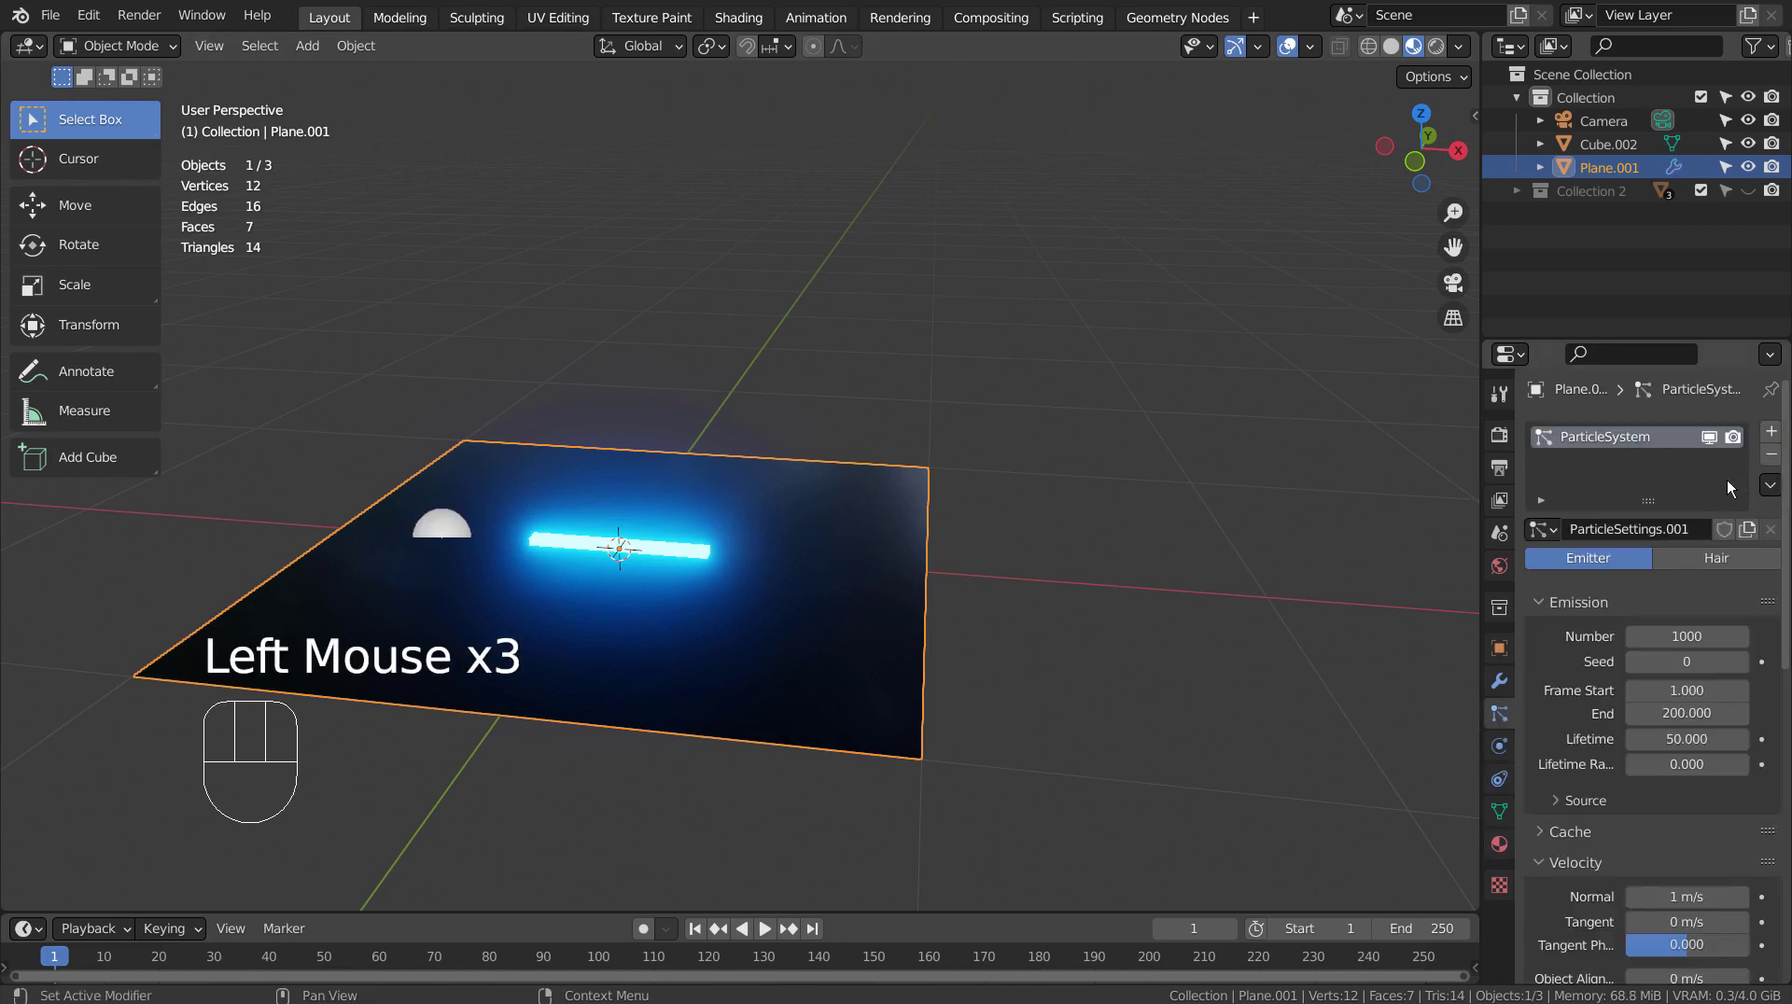
{"action": "scroll", "coordinate": [1681, 627], "scroll_direction": "down", "scroll_amount": 2}
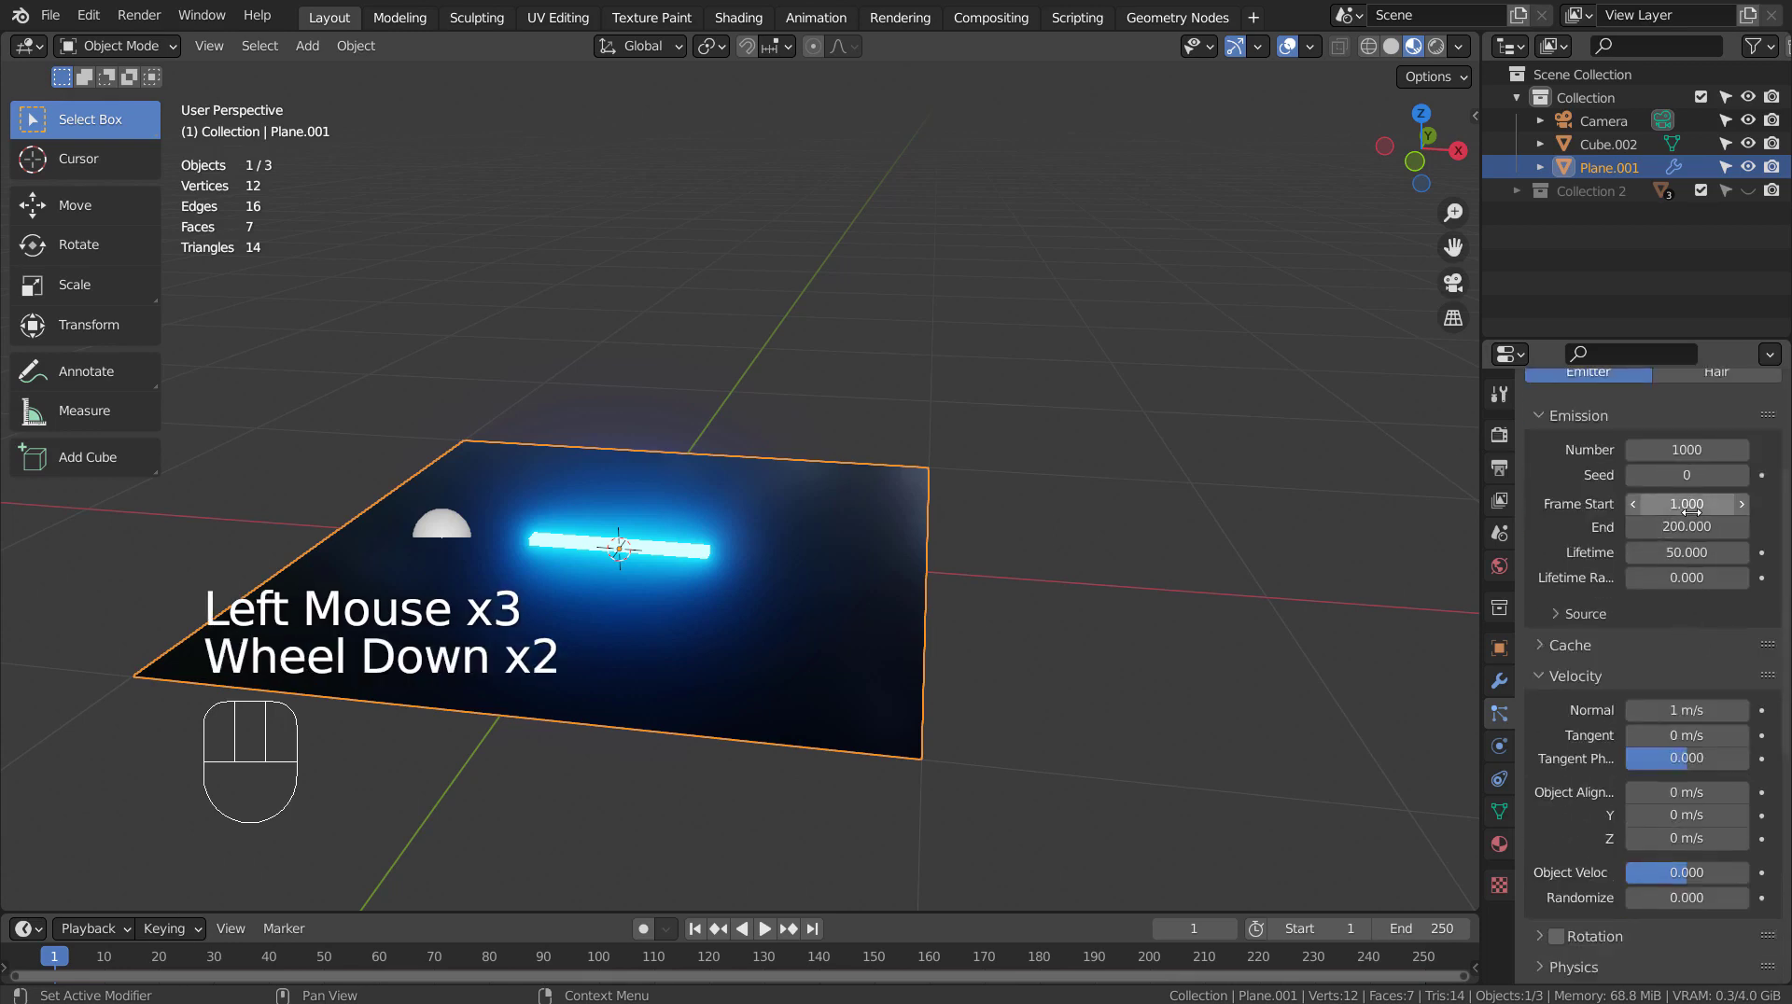
{"action": "left_click", "coordinate": [1687, 527]}
{"action": "type", "text": "250"}
{"action": "key", "text": "Return"}
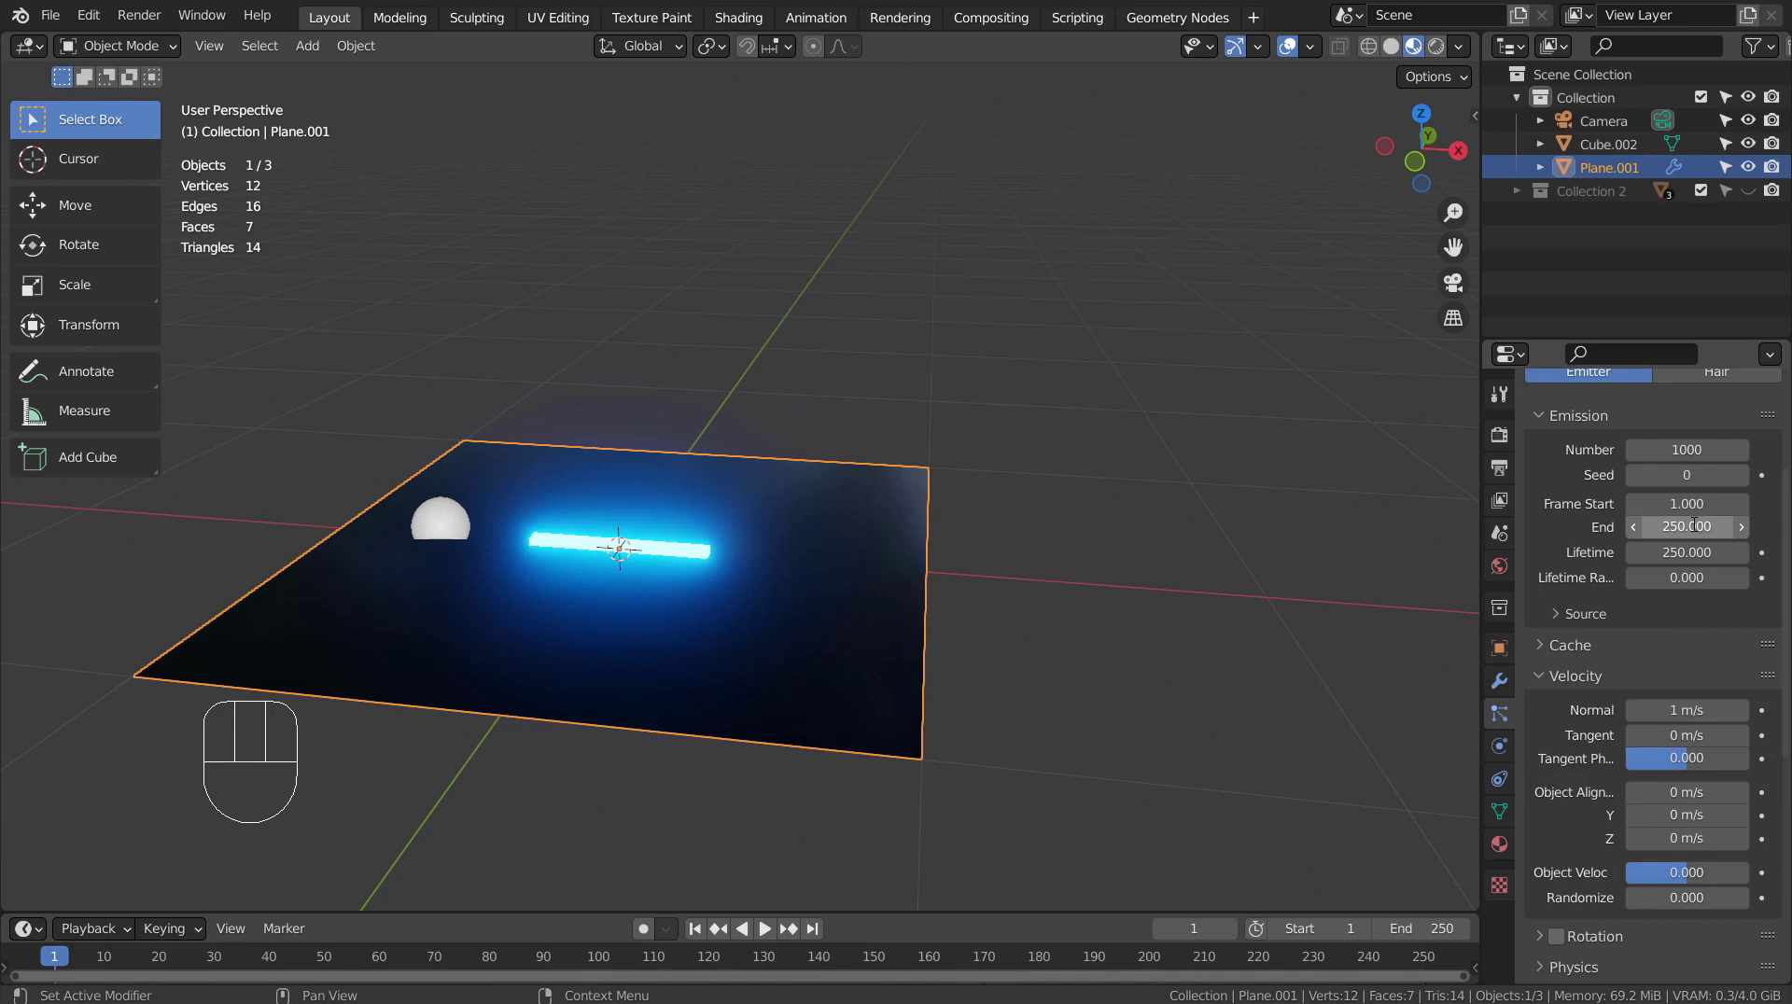
{"action": "scroll", "coordinate": [1696, 644], "scroll_direction": "down", "scroll_amount": 4}
{"action": "scroll", "coordinate": [1694, 659], "scroll_direction": "down", "scroll_amount": 6}
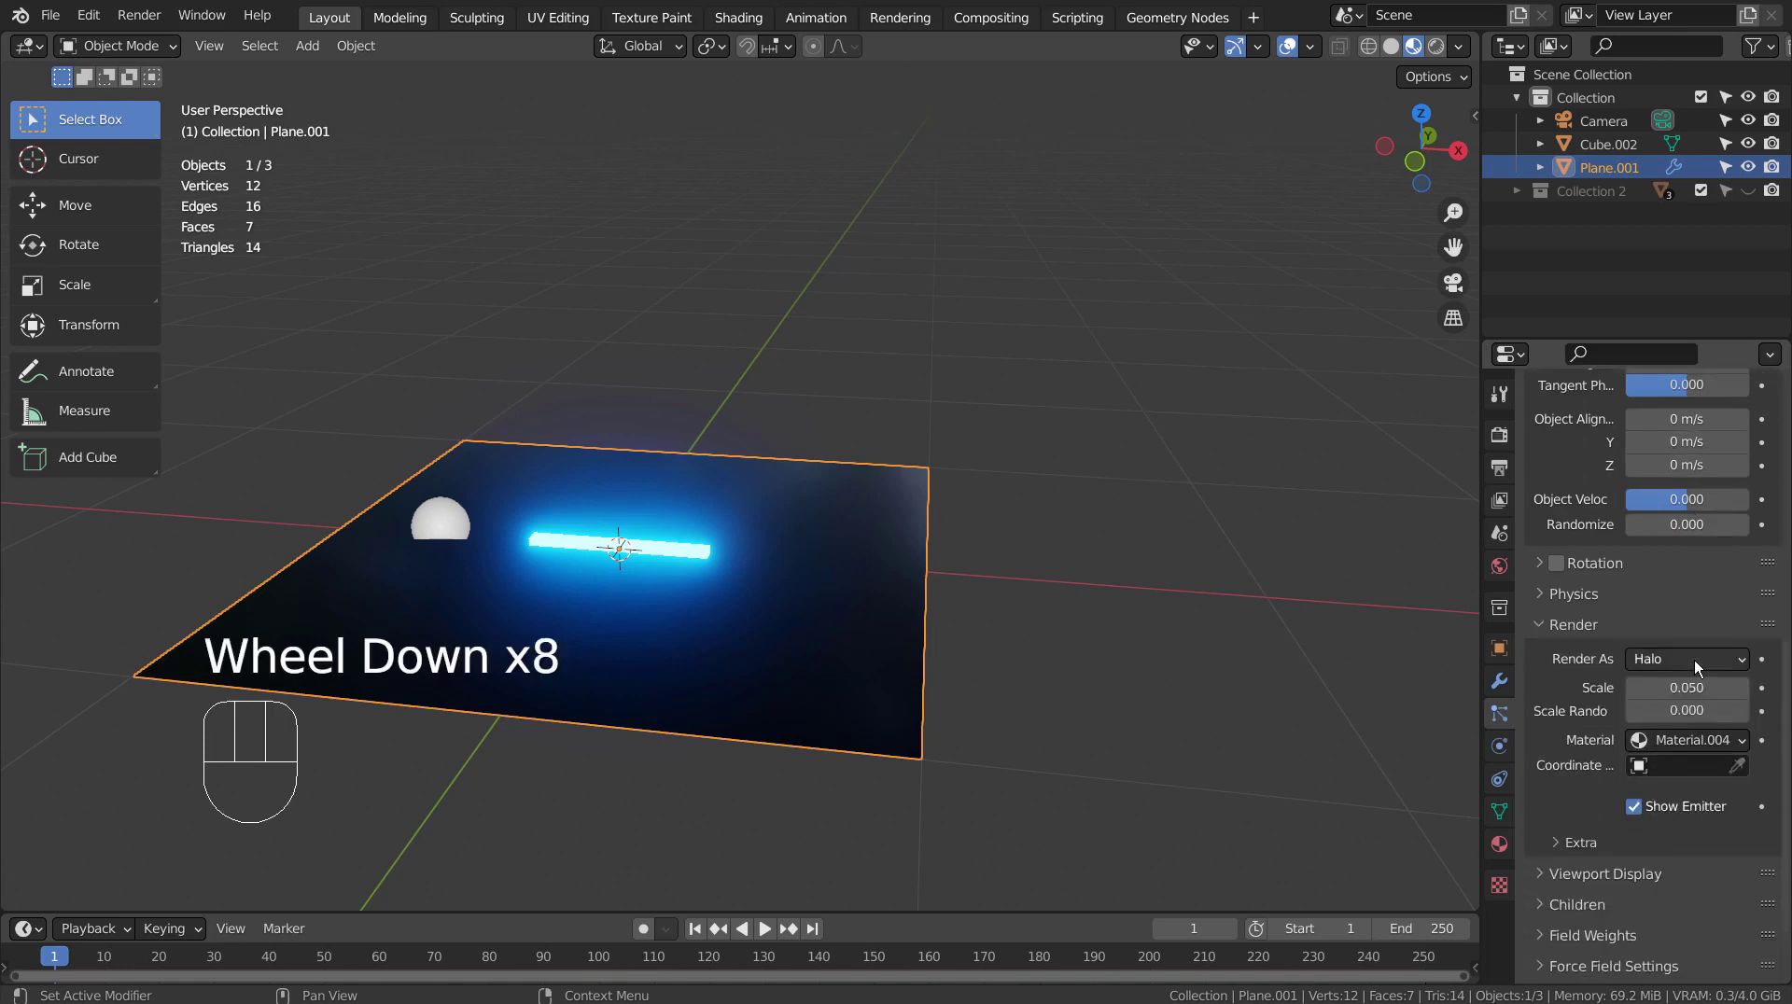
Preview the particles, then render them as instances of the Cube.002 bar
{"action": "left_click", "coordinate": [765, 929]}
{"action": "left_click", "coordinate": [765, 929]}
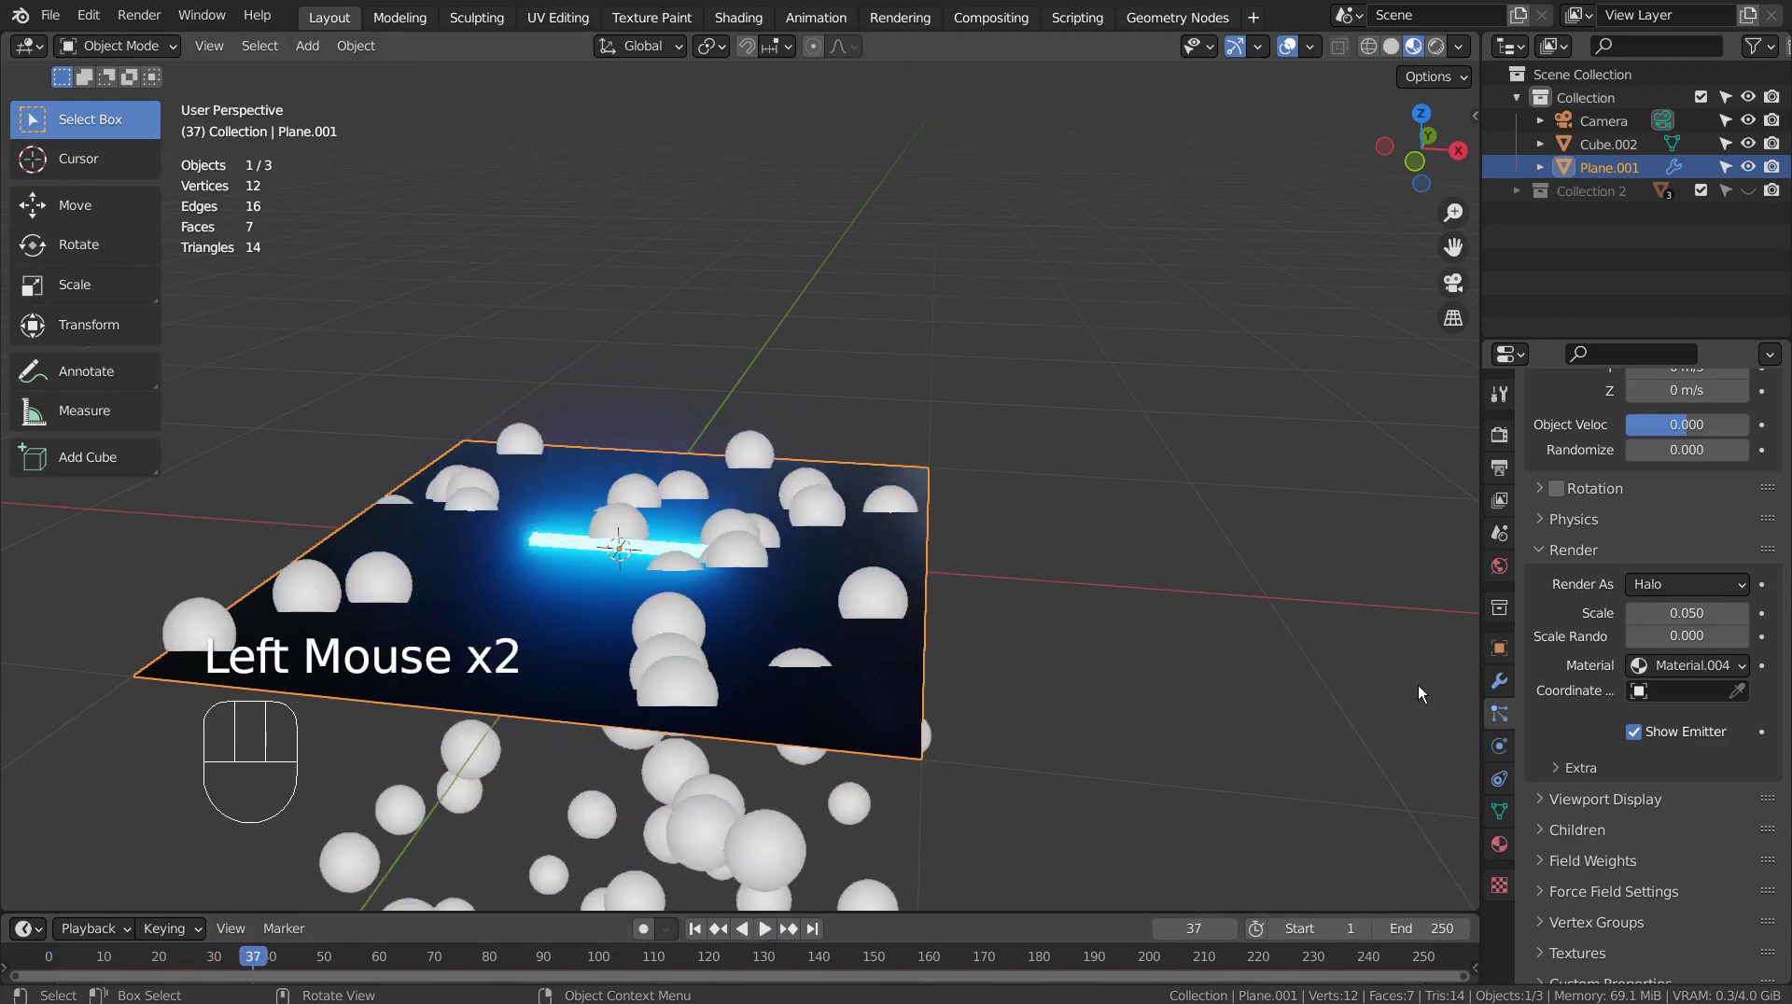
{"action": "left_click", "coordinate": [1677, 589]}
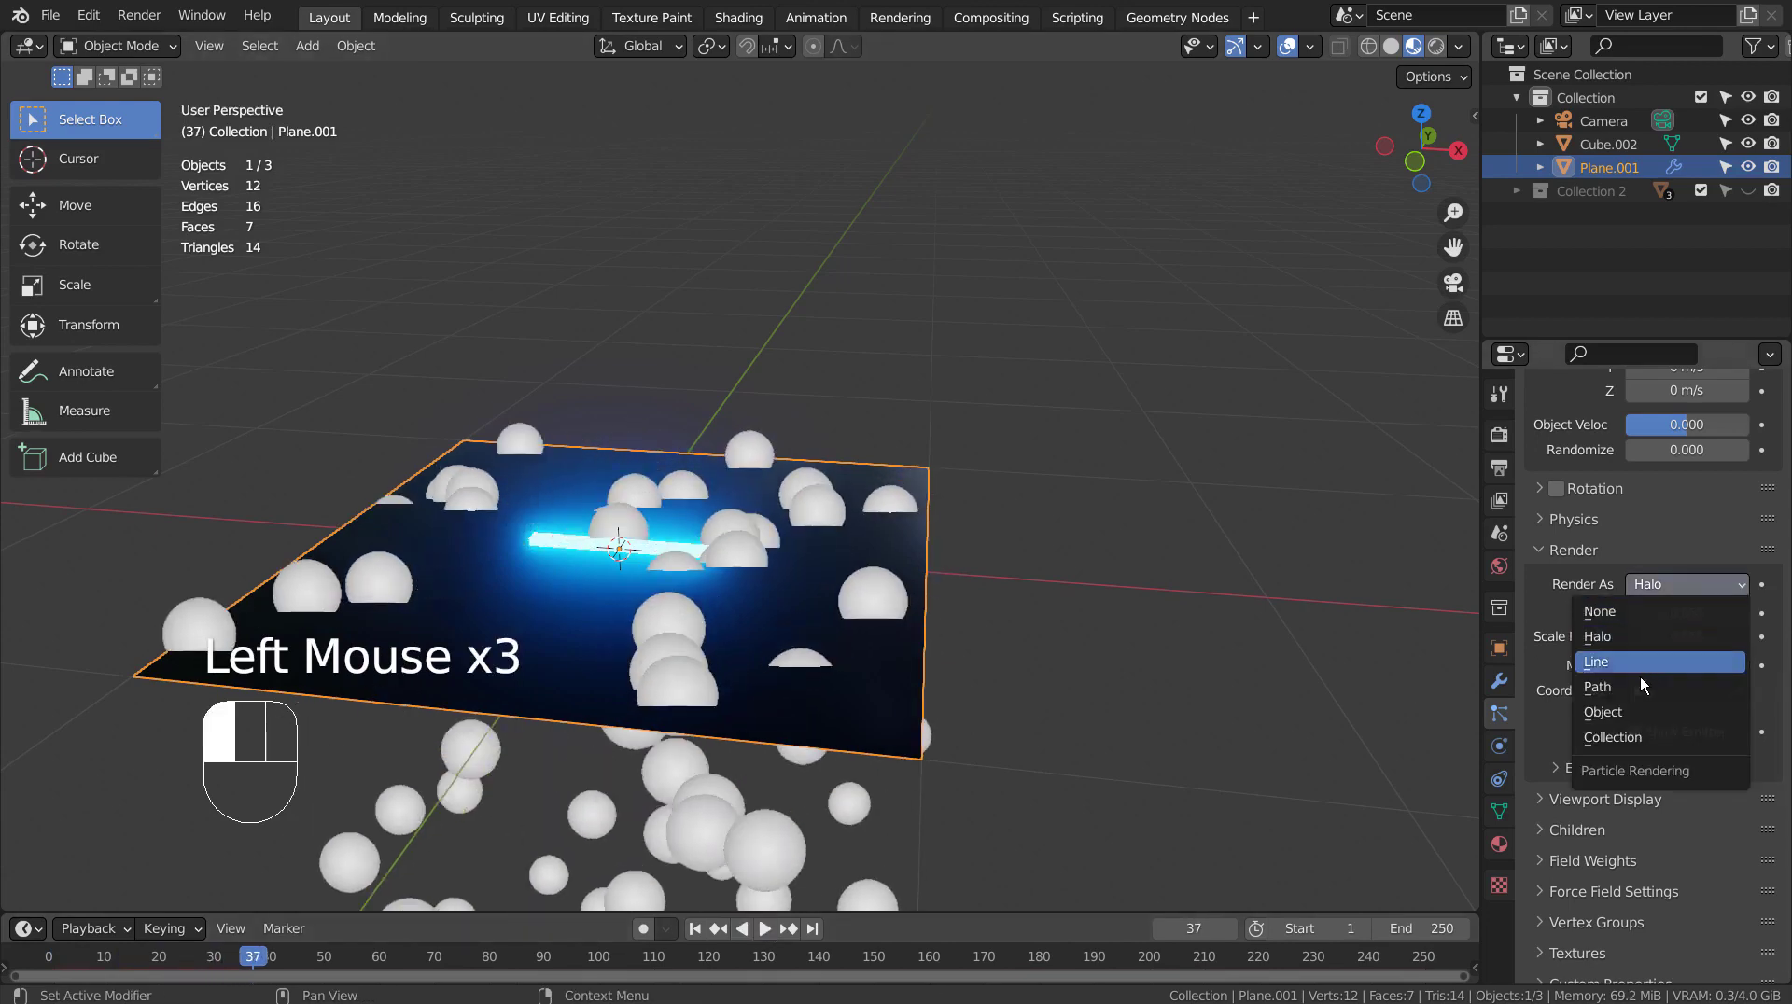
{"action": "left_click", "coordinate": [1635, 709]}
{"action": "left_click", "coordinate": [1672, 755]}
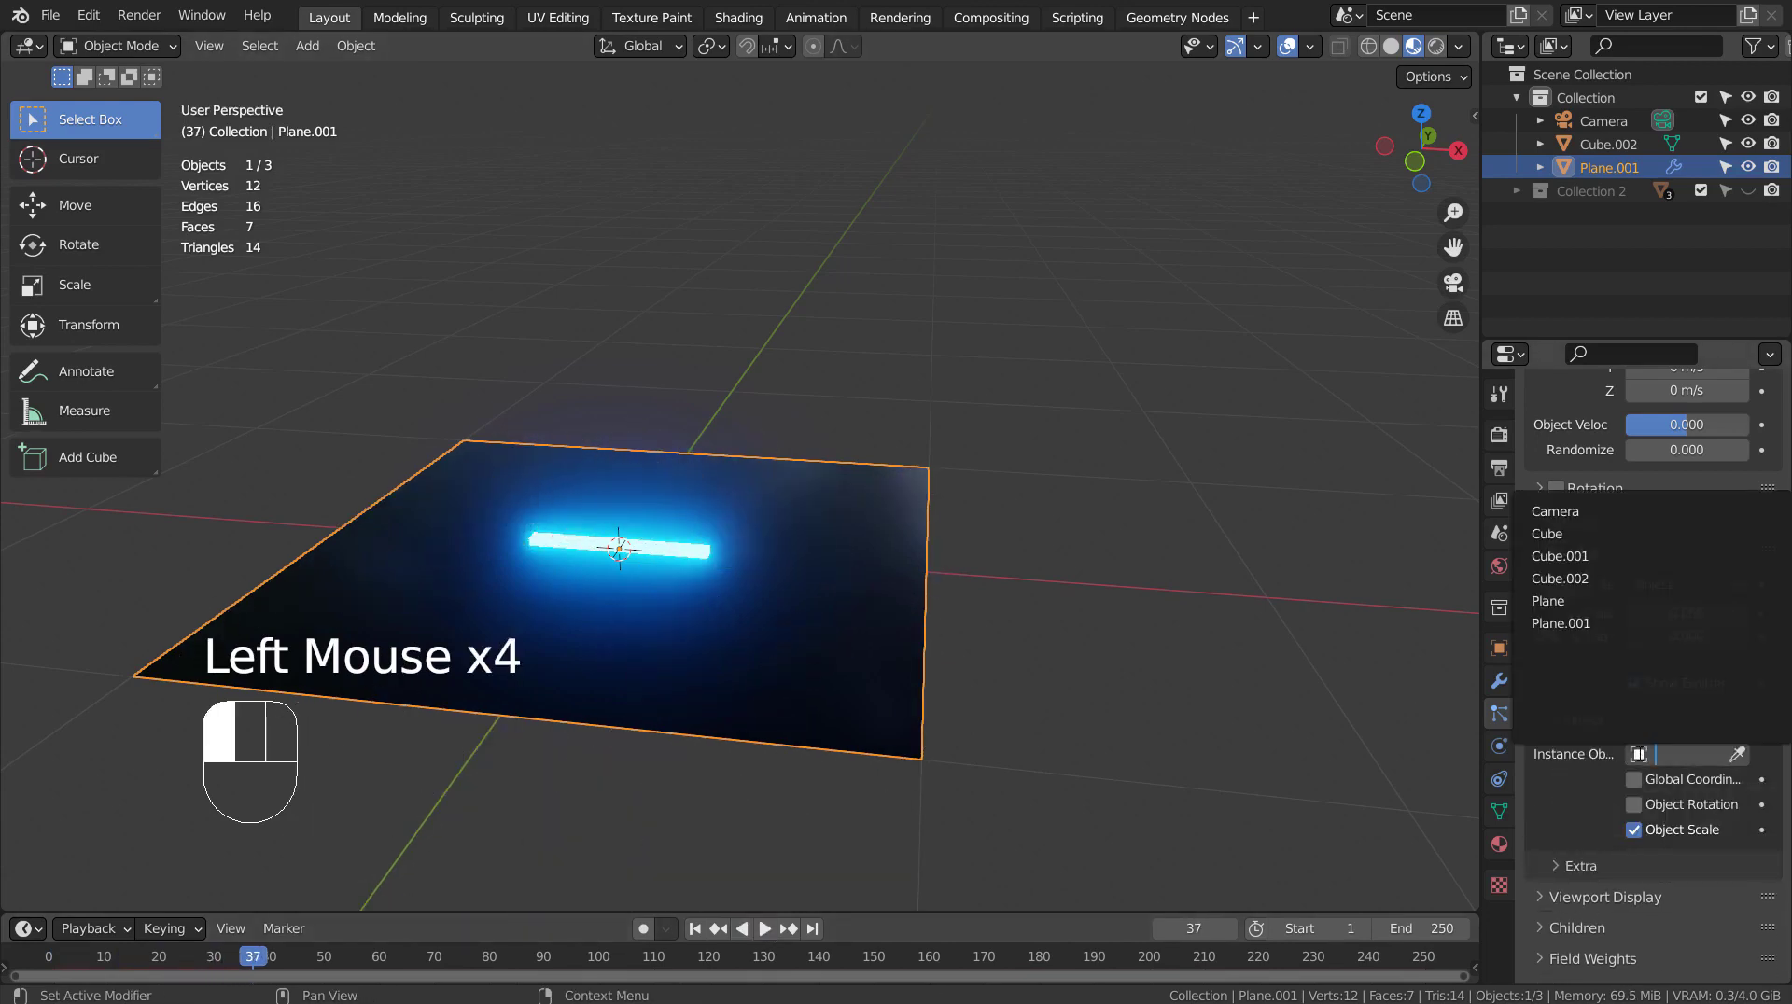
{"action": "left_click", "coordinate": [1616, 577]}
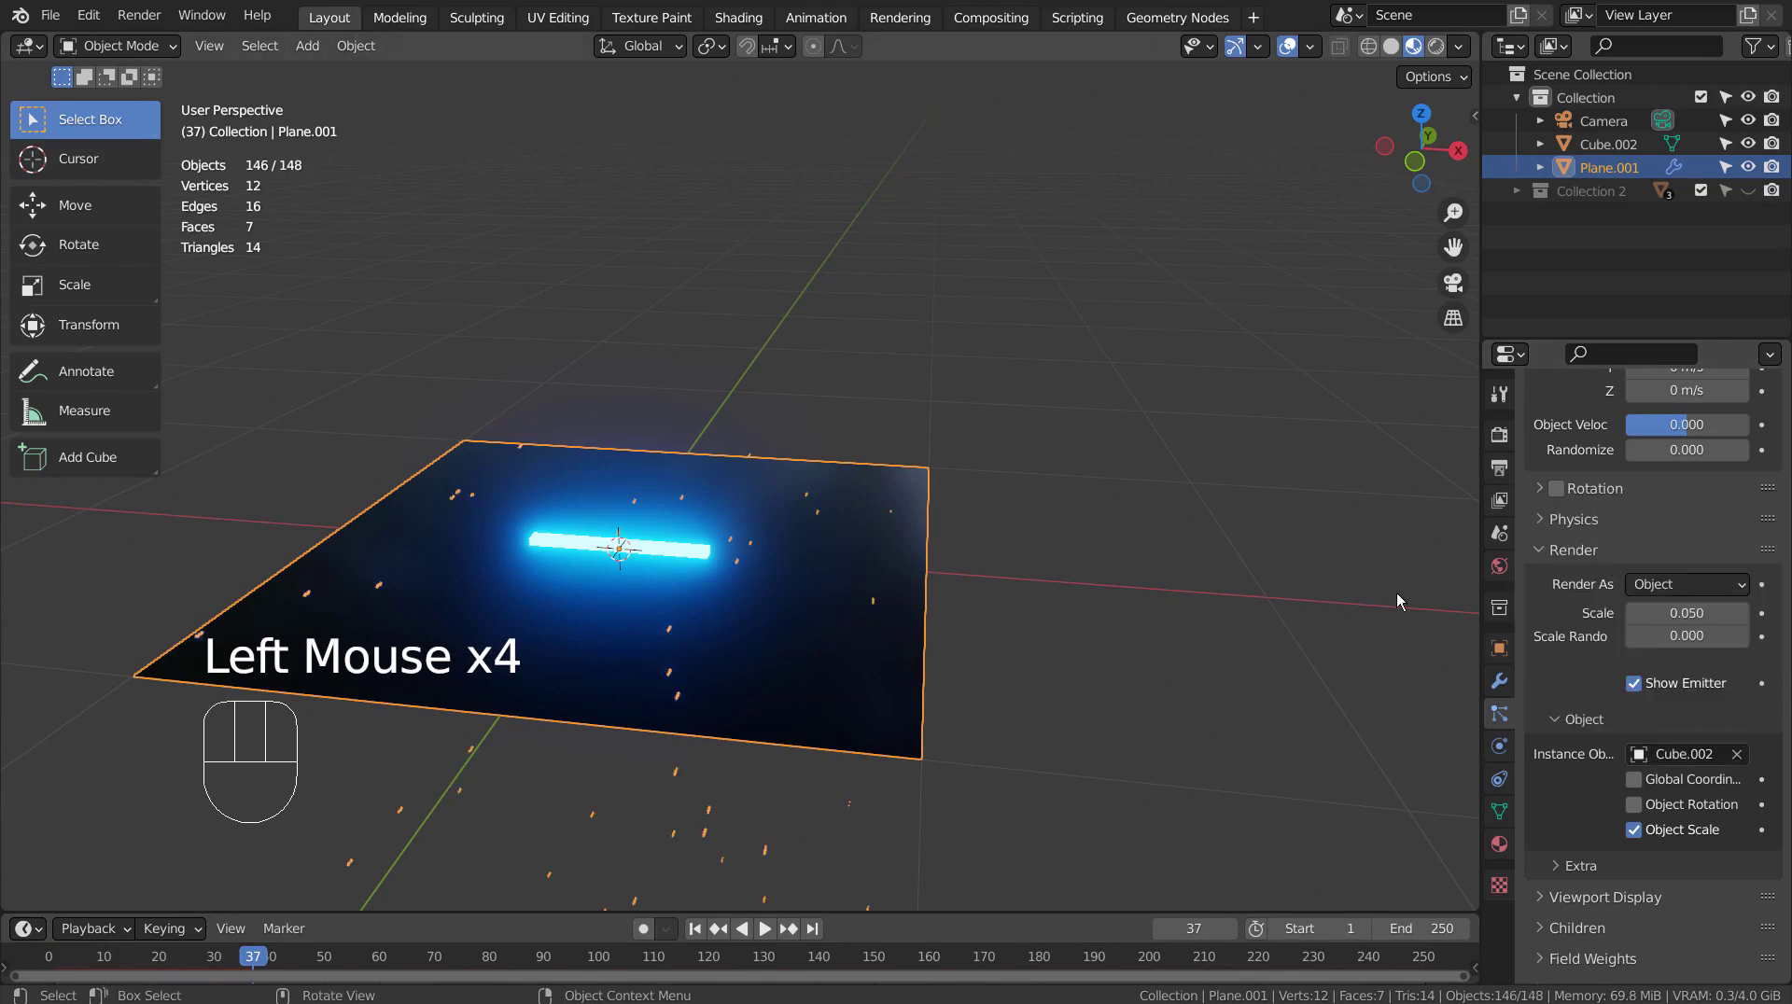
Raise the particle scale from 0.050 to 1.000 and play the animation from frame 1
{"action": "left_click", "coordinate": [694, 929]}
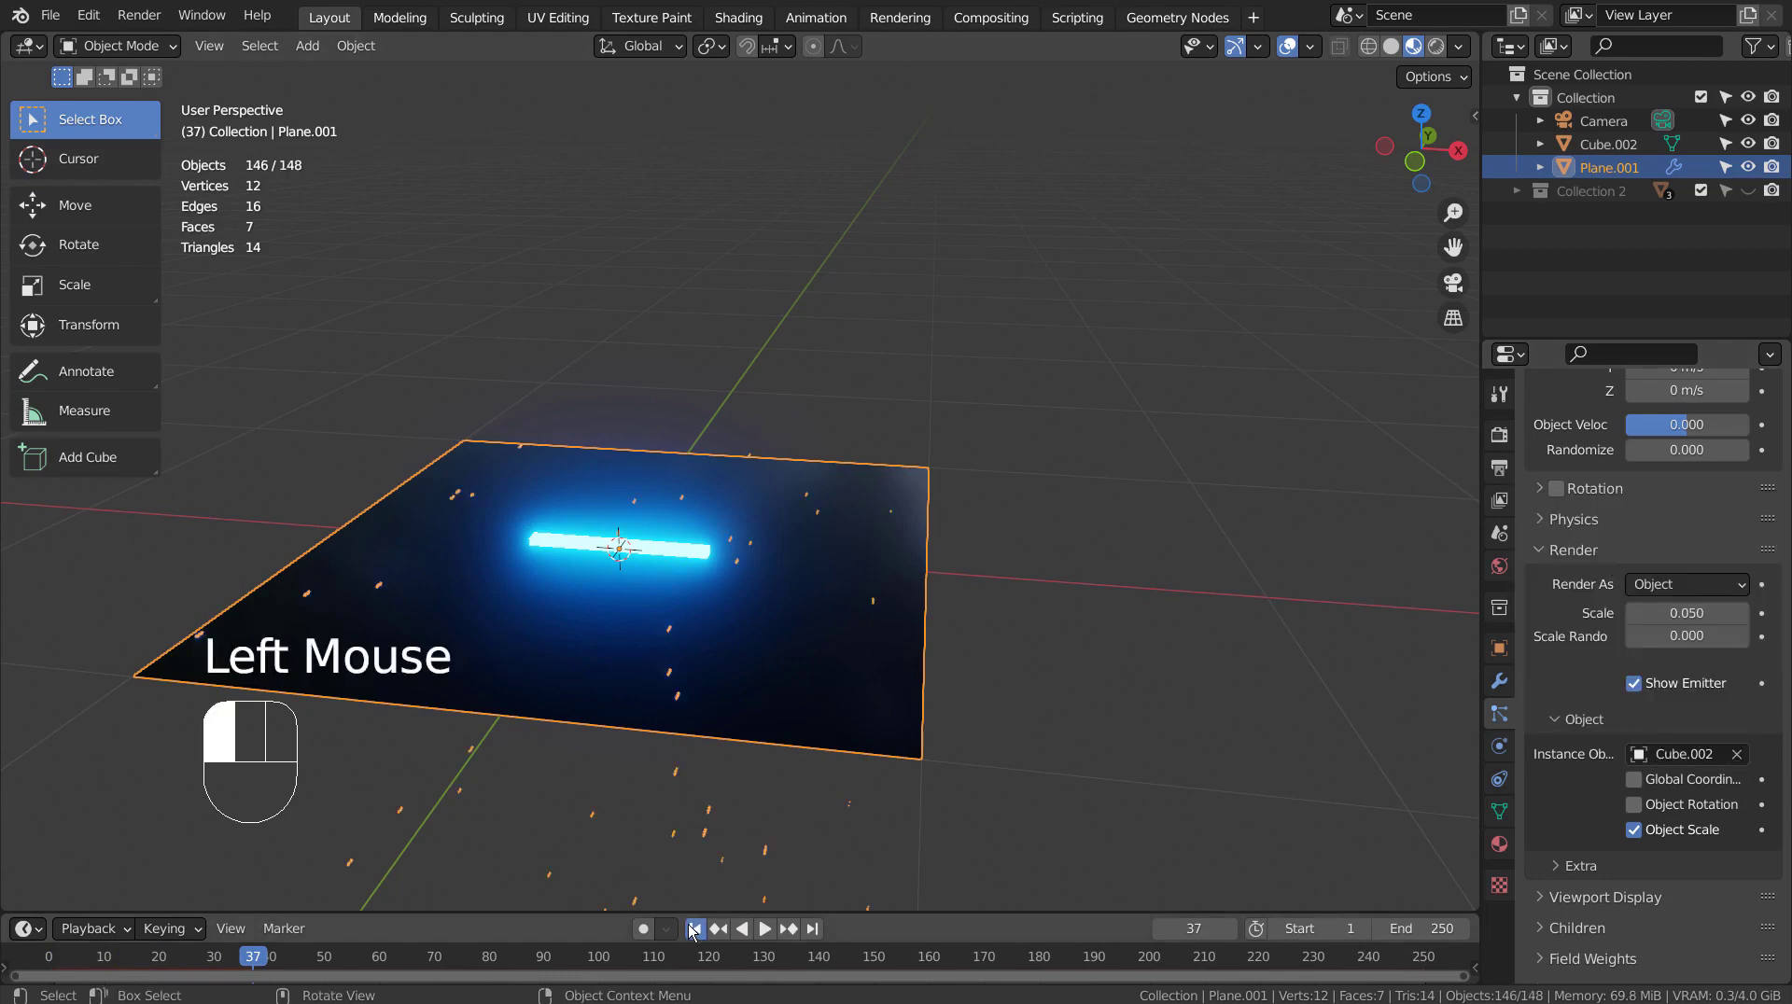
{"action": "scroll", "coordinate": [1724, 565], "scroll_direction": "up", "scroll_amount": 3}
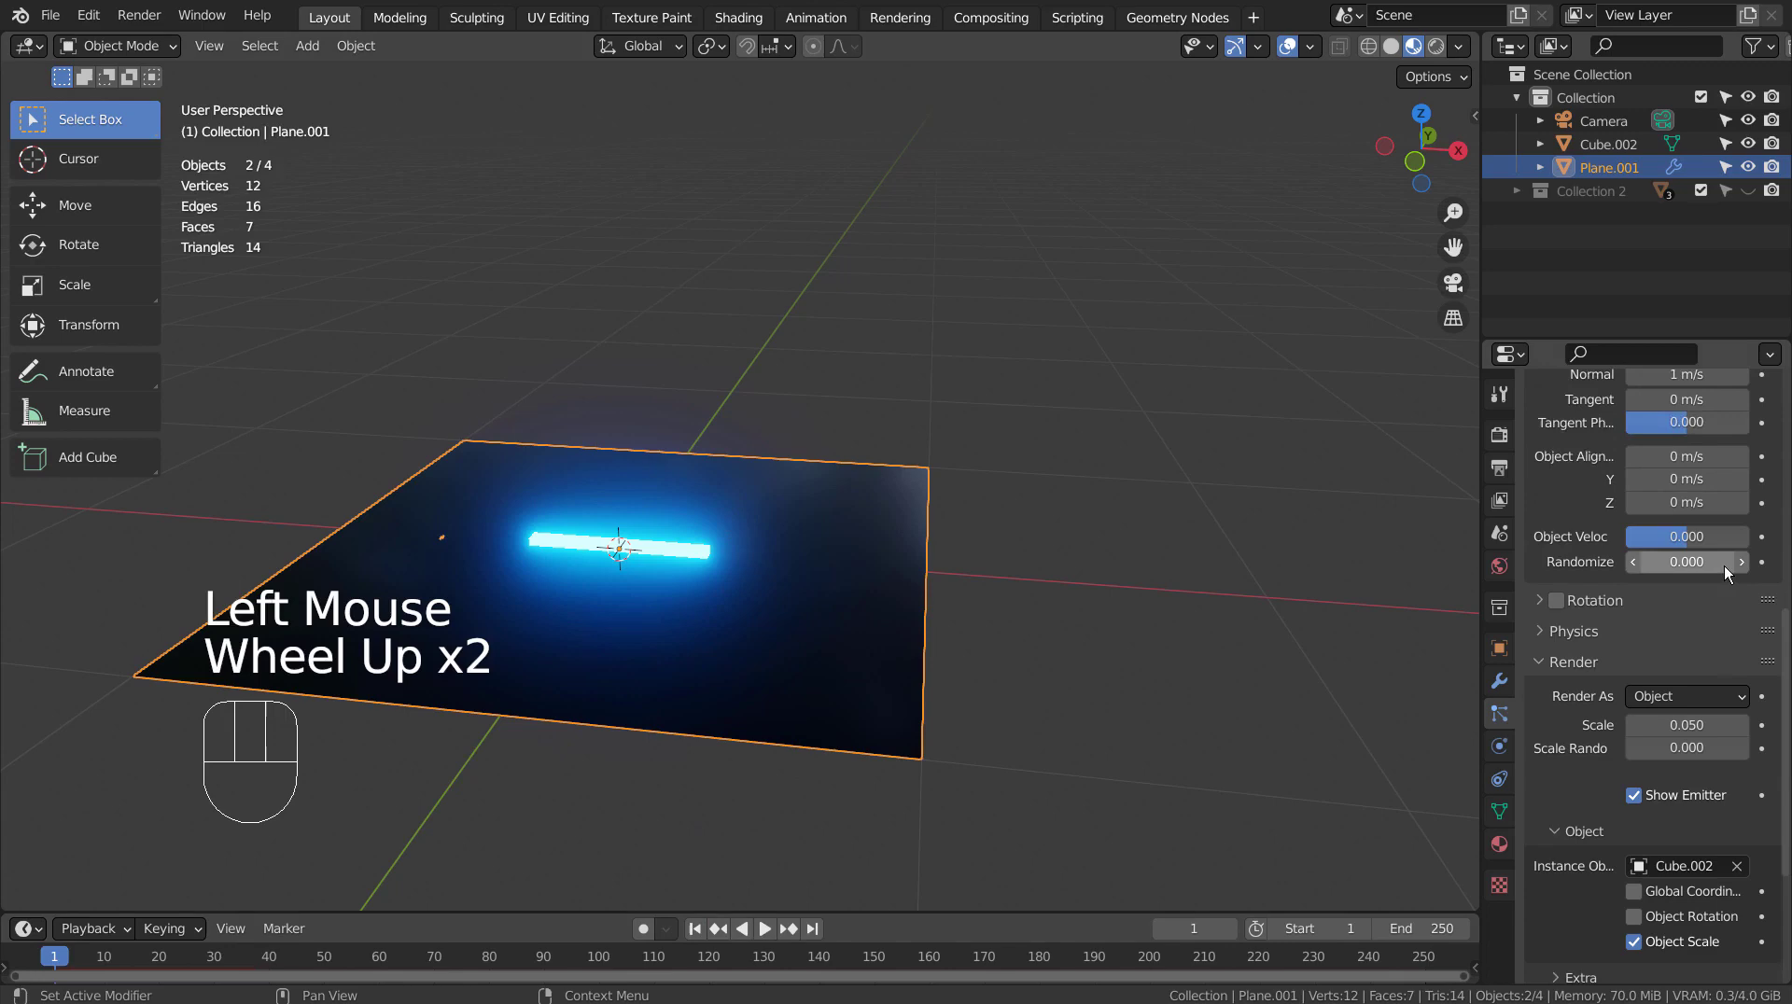
{"action": "scroll", "coordinate": [1724, 565], "scroll_direction": "down", "scroll_amount": 2}
{"action": "left_click_drag", "start_coordinate": [1718, 651], "coordinate": [1769, 651]}
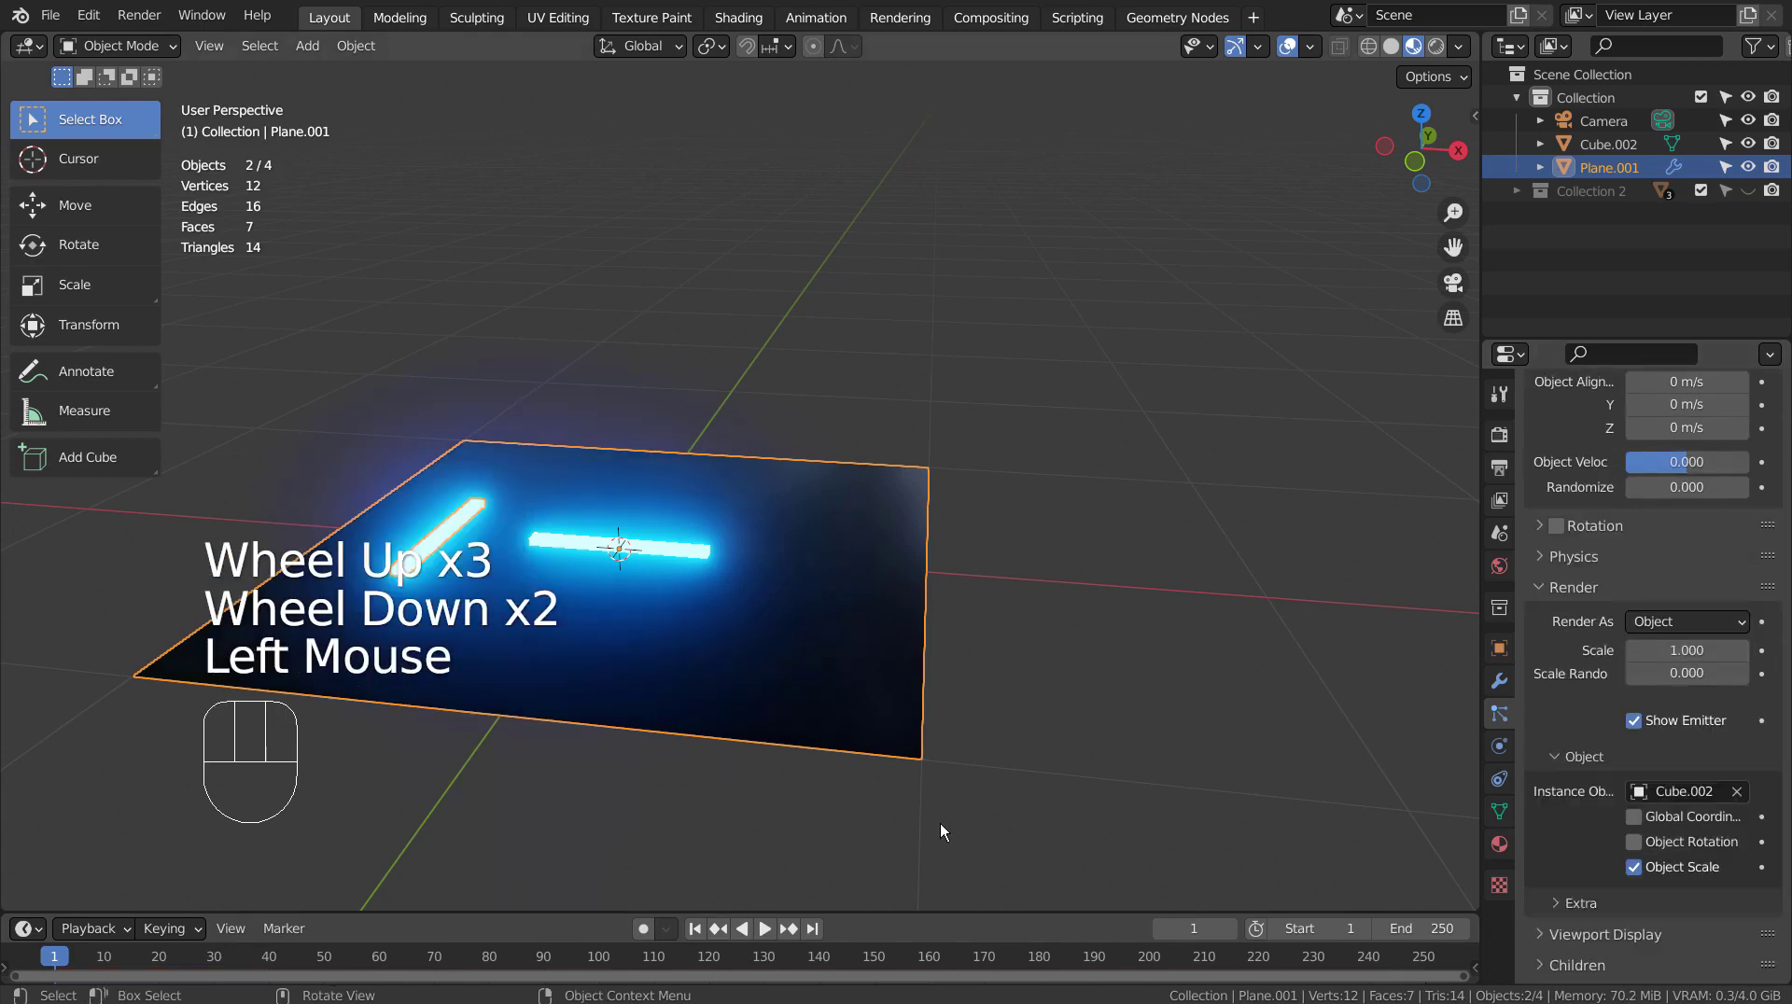
{"action": "left_click", "coordinate": [764, 928]}
{"action": "middle_click_drag", "start_coordinate": [978, 812], "coordinate": [971, 776]}
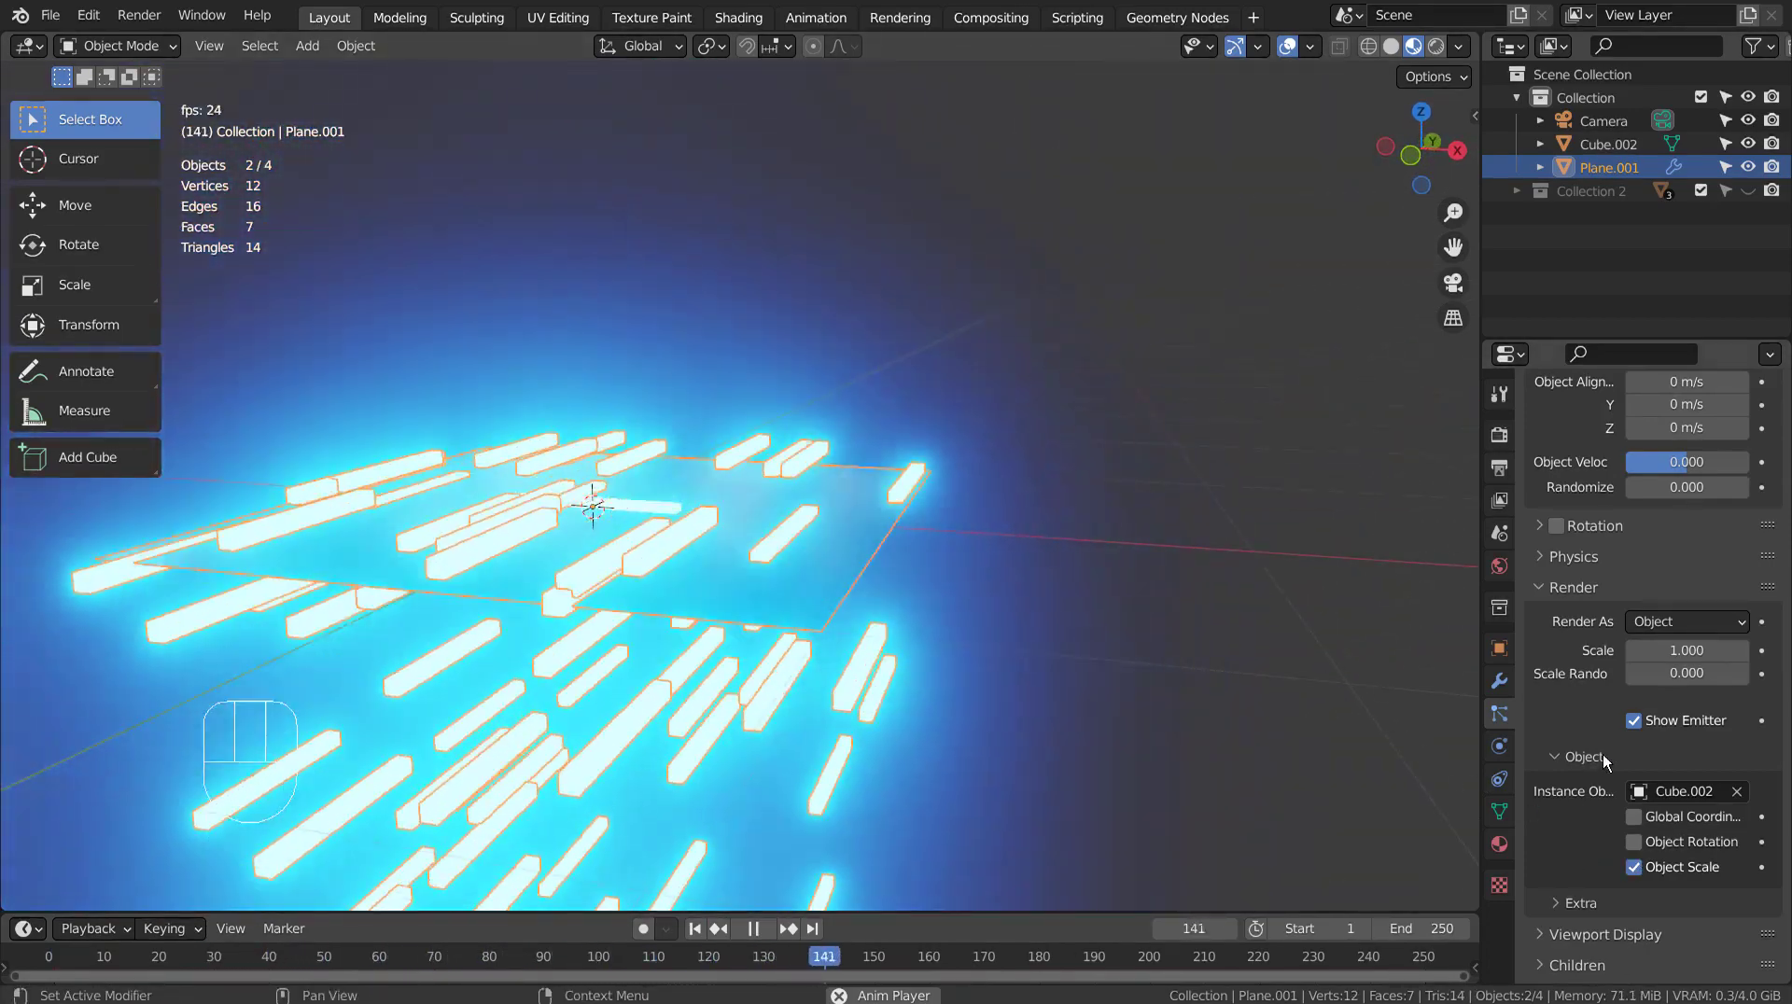
Rotate the emitter plane 90 degrees around X and replay the animation to check the streaks
{"action": "left_click", "coordinate": [753, 929]}
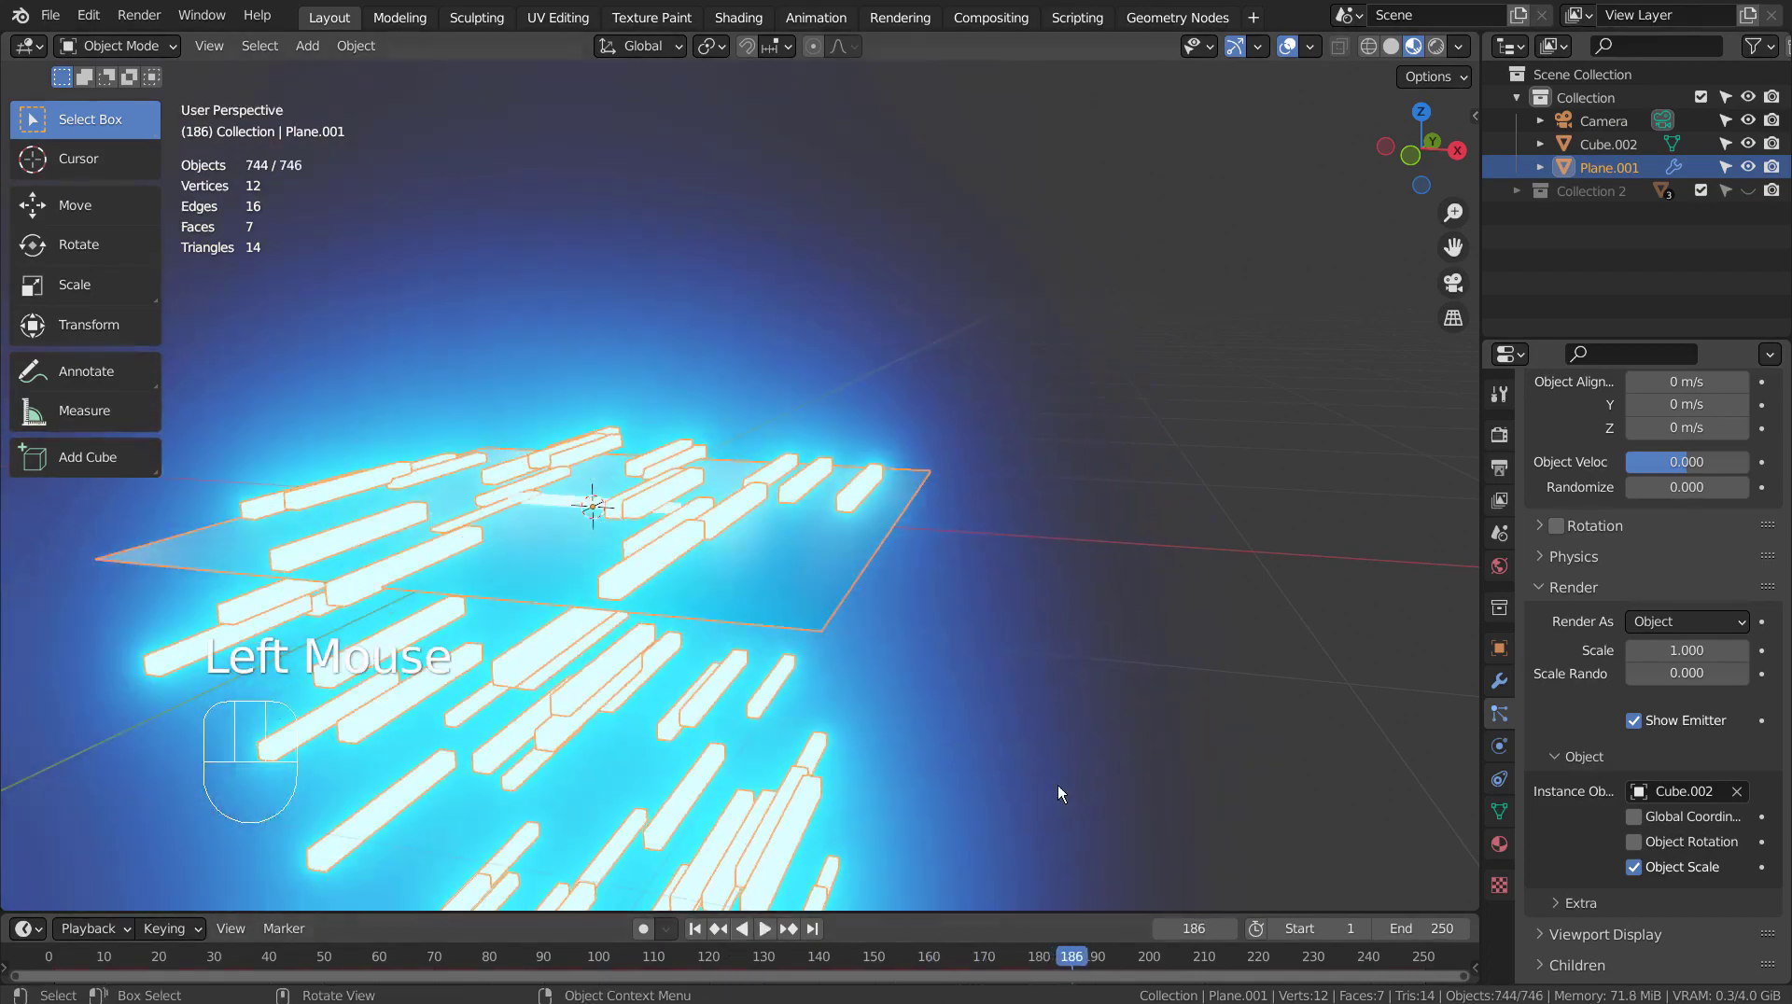
{"action": "scroll", "coordinate": [1201, 719], "scroll_direction": "down", "scroll_amount": 2}
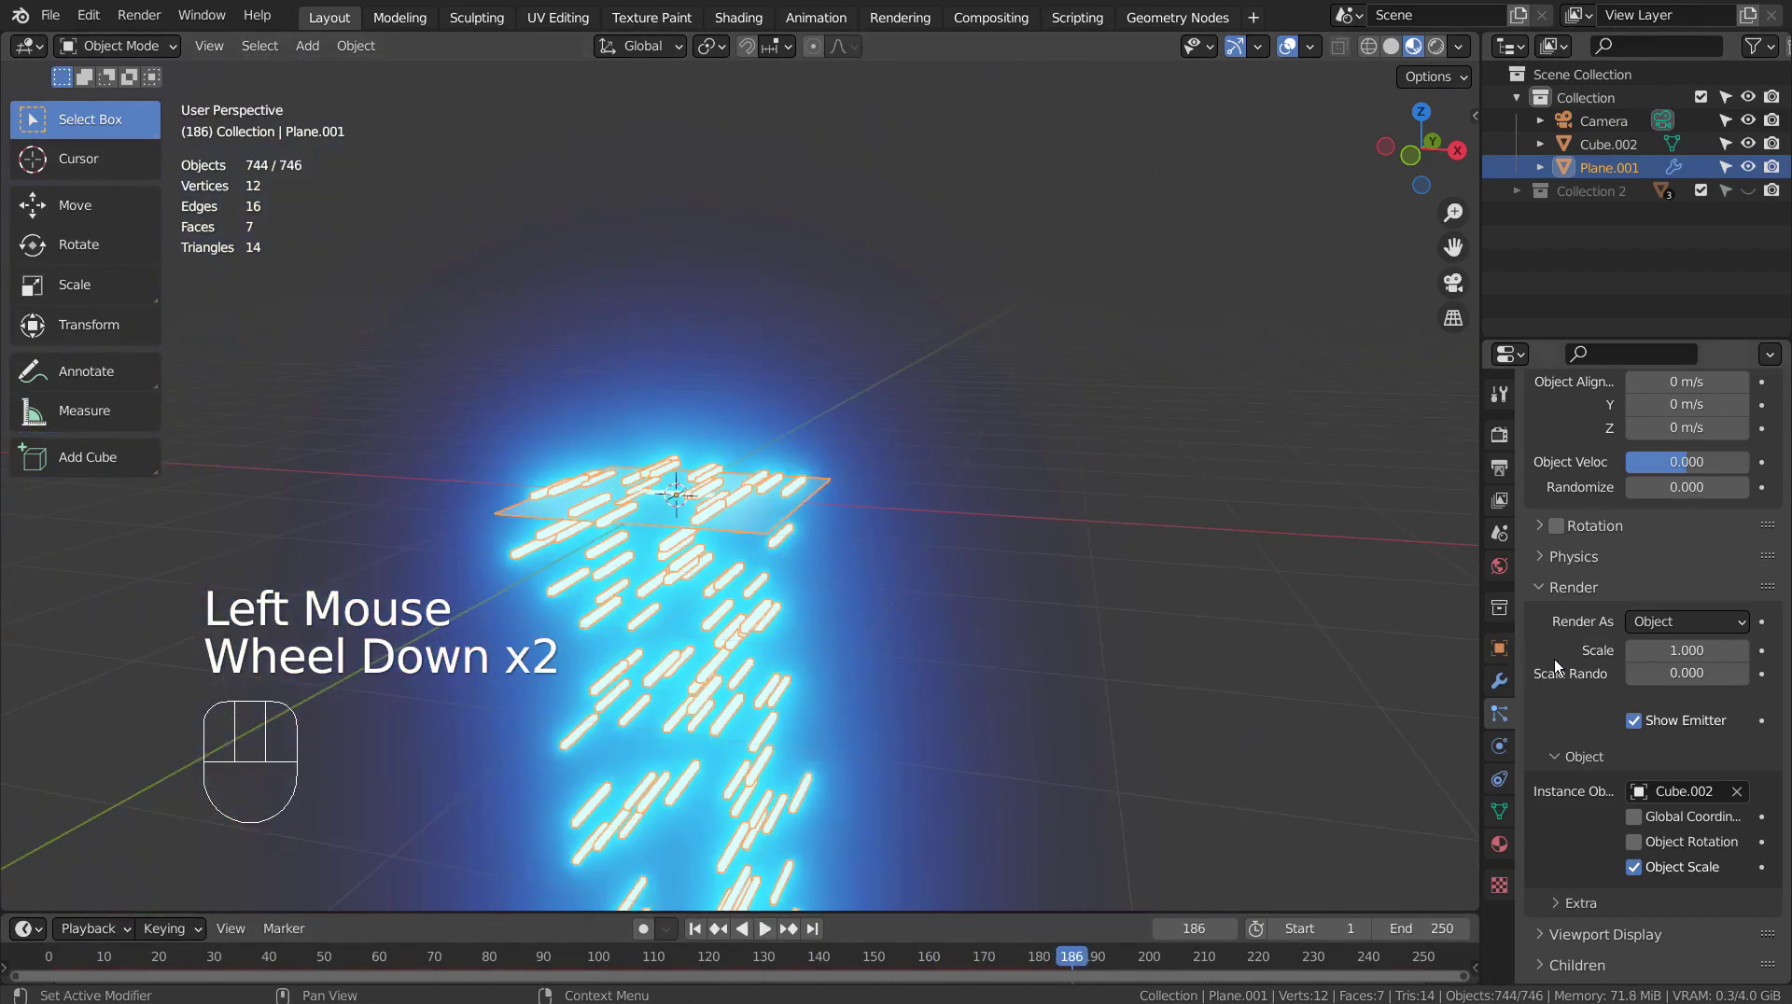
{"action": "left_click", "coordinate": [780, 512]}
{"action": "key", "text": "r"}
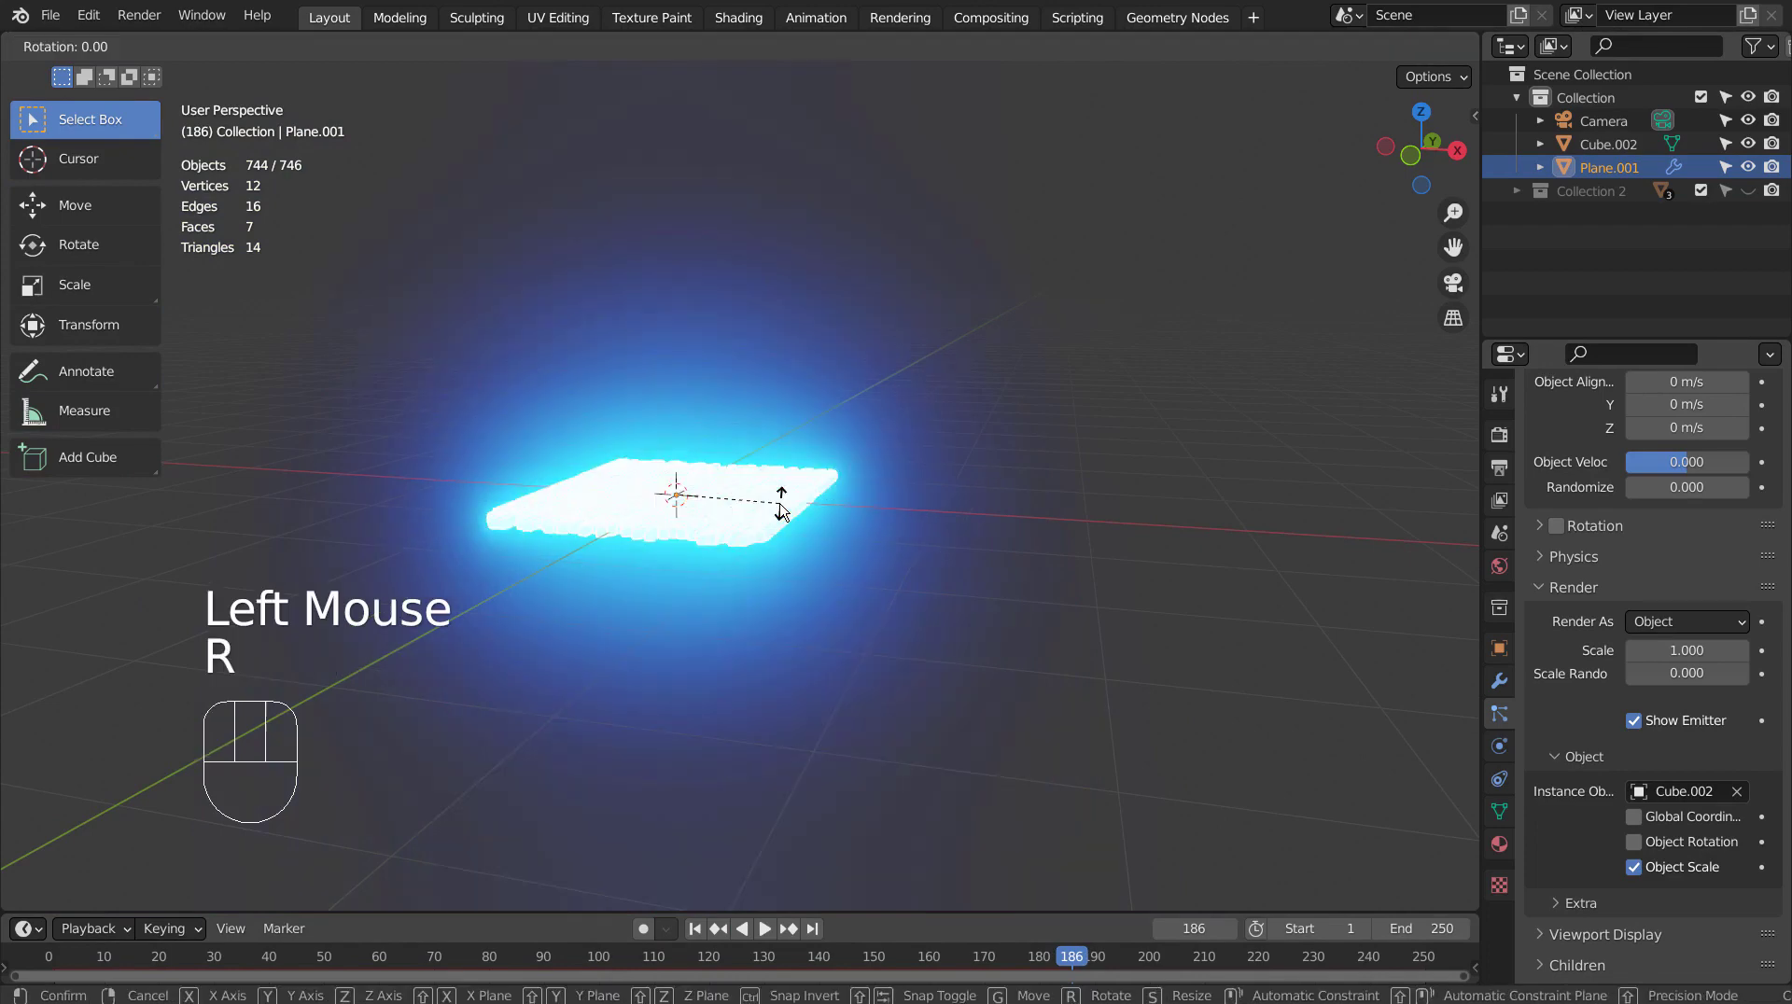
{"action": "type", "text": "x90"}
{"action": "key", "text": "Return"}
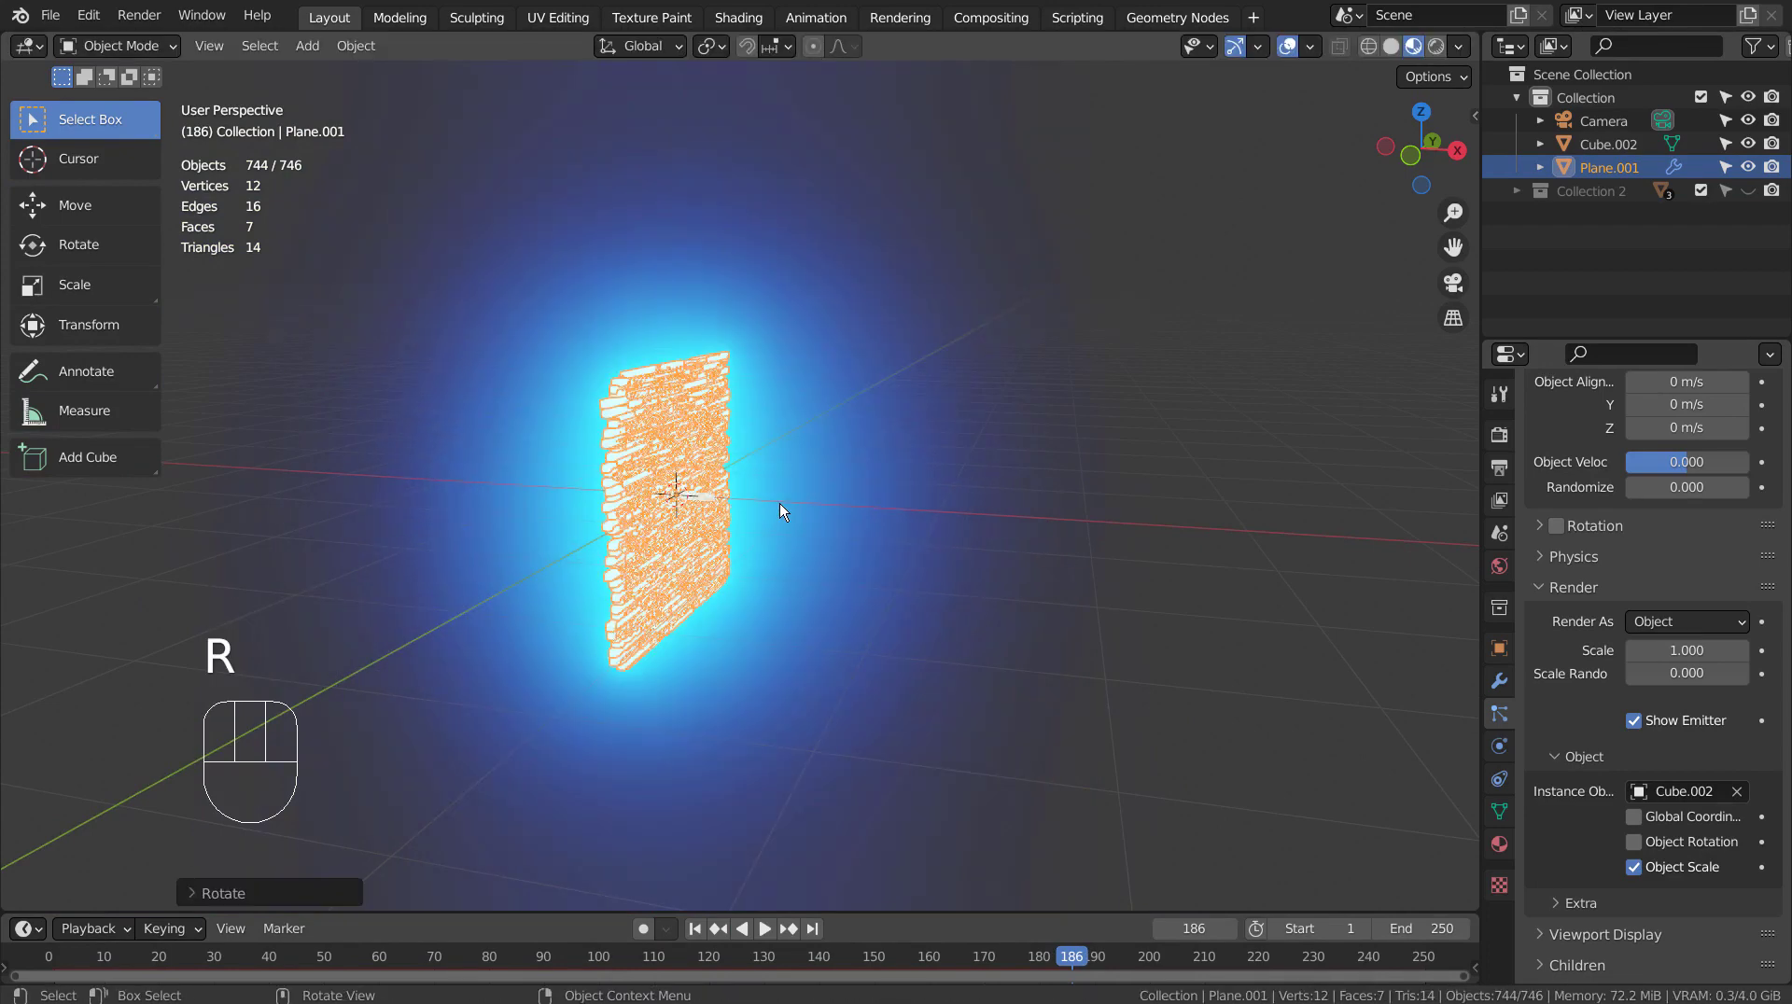
{"action": "left_click", "coordinate": [760, 934]}
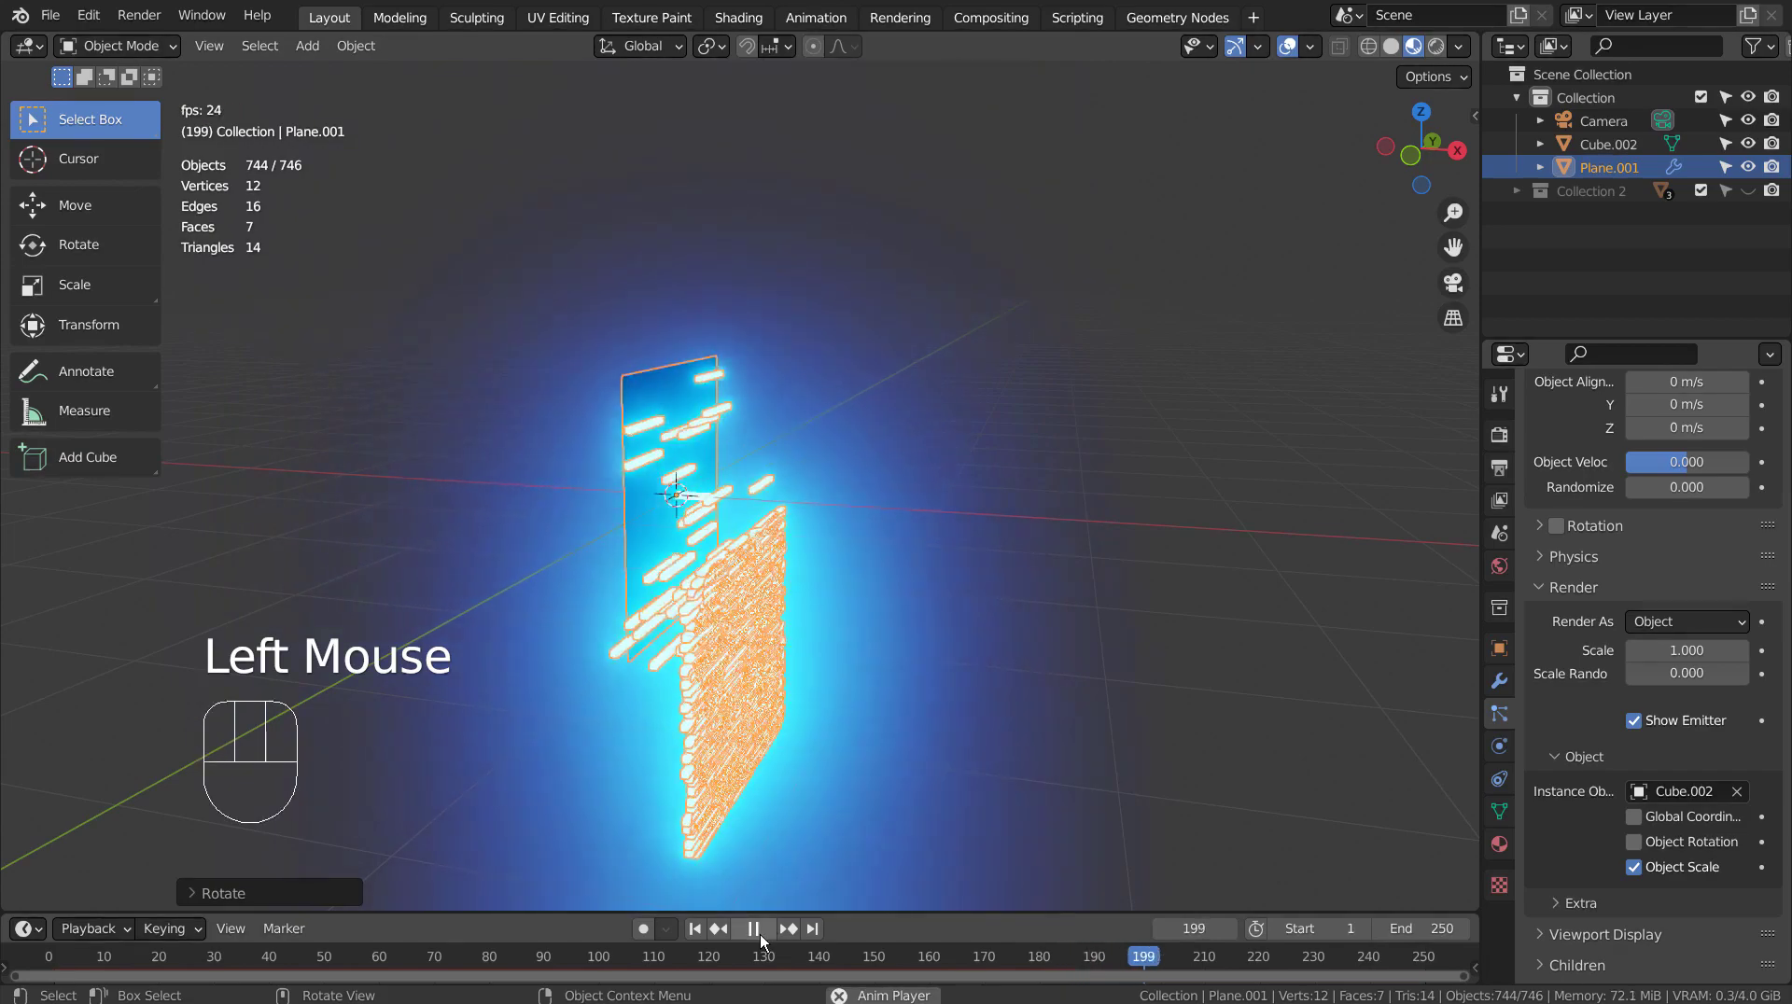
{"action": "middle_click_drag", "start_coordinate": [840, 821], "coordinate": [933, 744]}
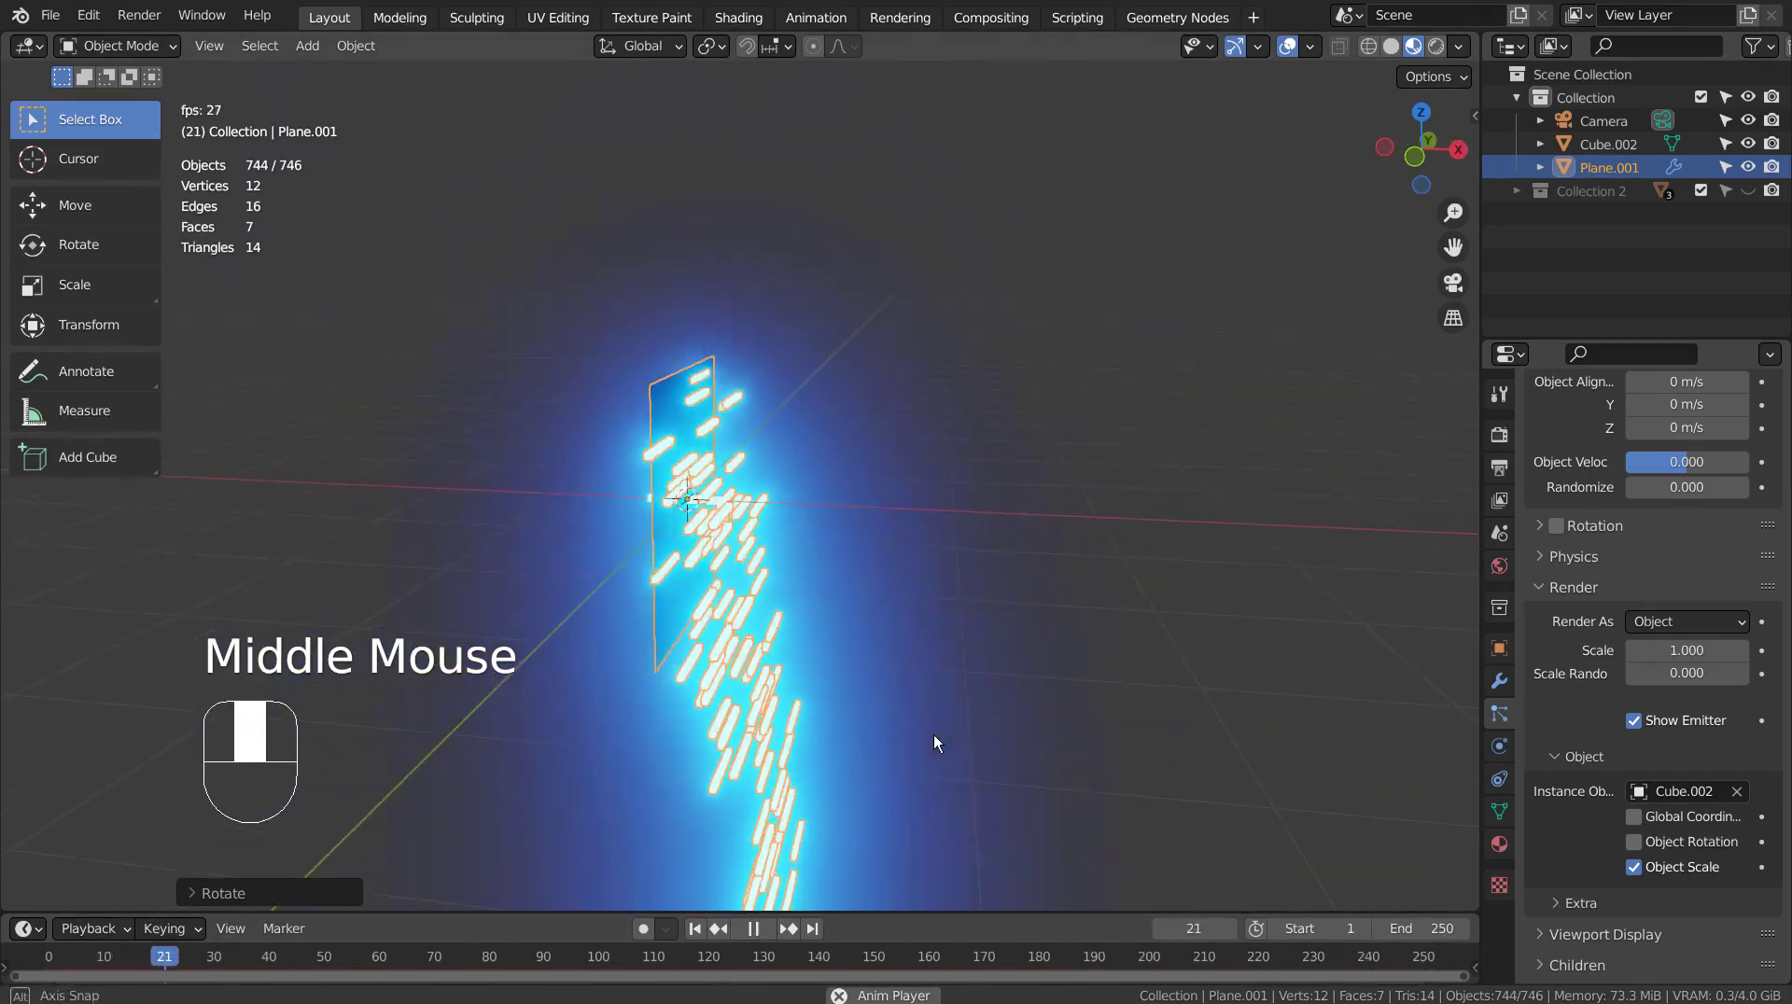
Set the particles' gravity field weight to 0 and preview the straight-travelling streaks
{"action": "left_click", "coordinate": [753, 928]}
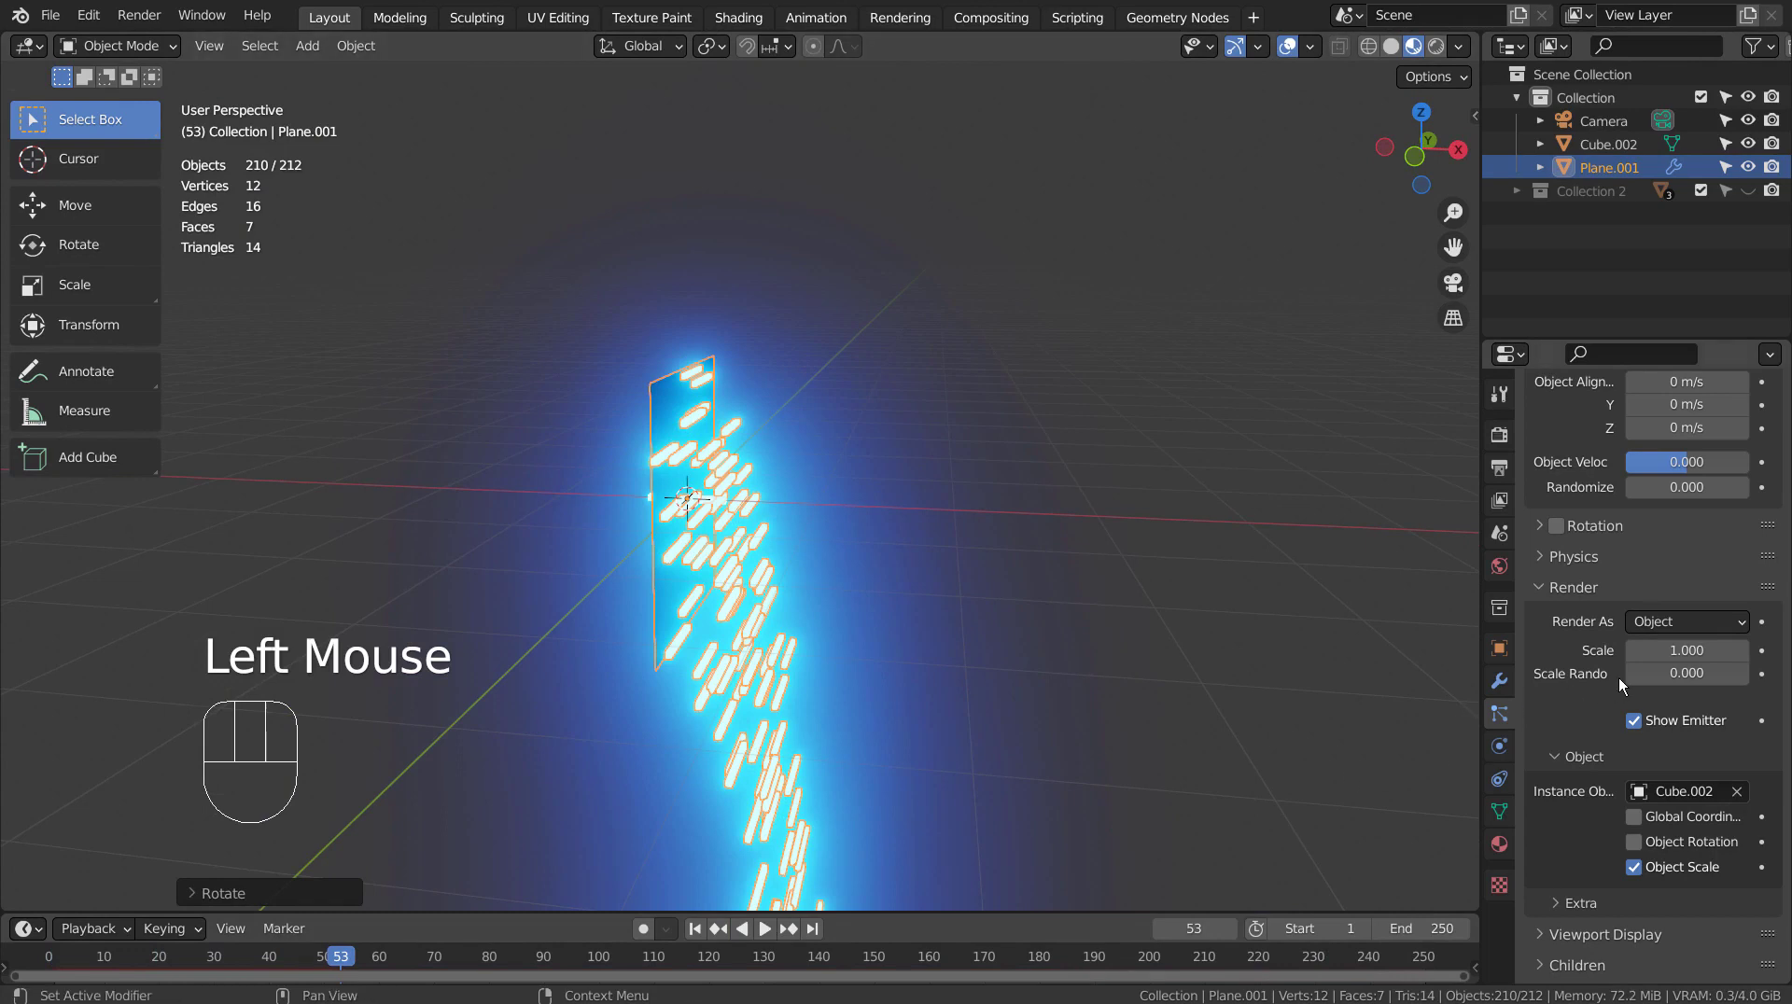
{"action": "scroll", "coordinate": [1620, 688], "scroll_direction": "down", "scroll_amount": 4}
{"action": "scroll", "coordinate": [1618, 678], "scroll_direction": "down", "scroll_amount": 1}
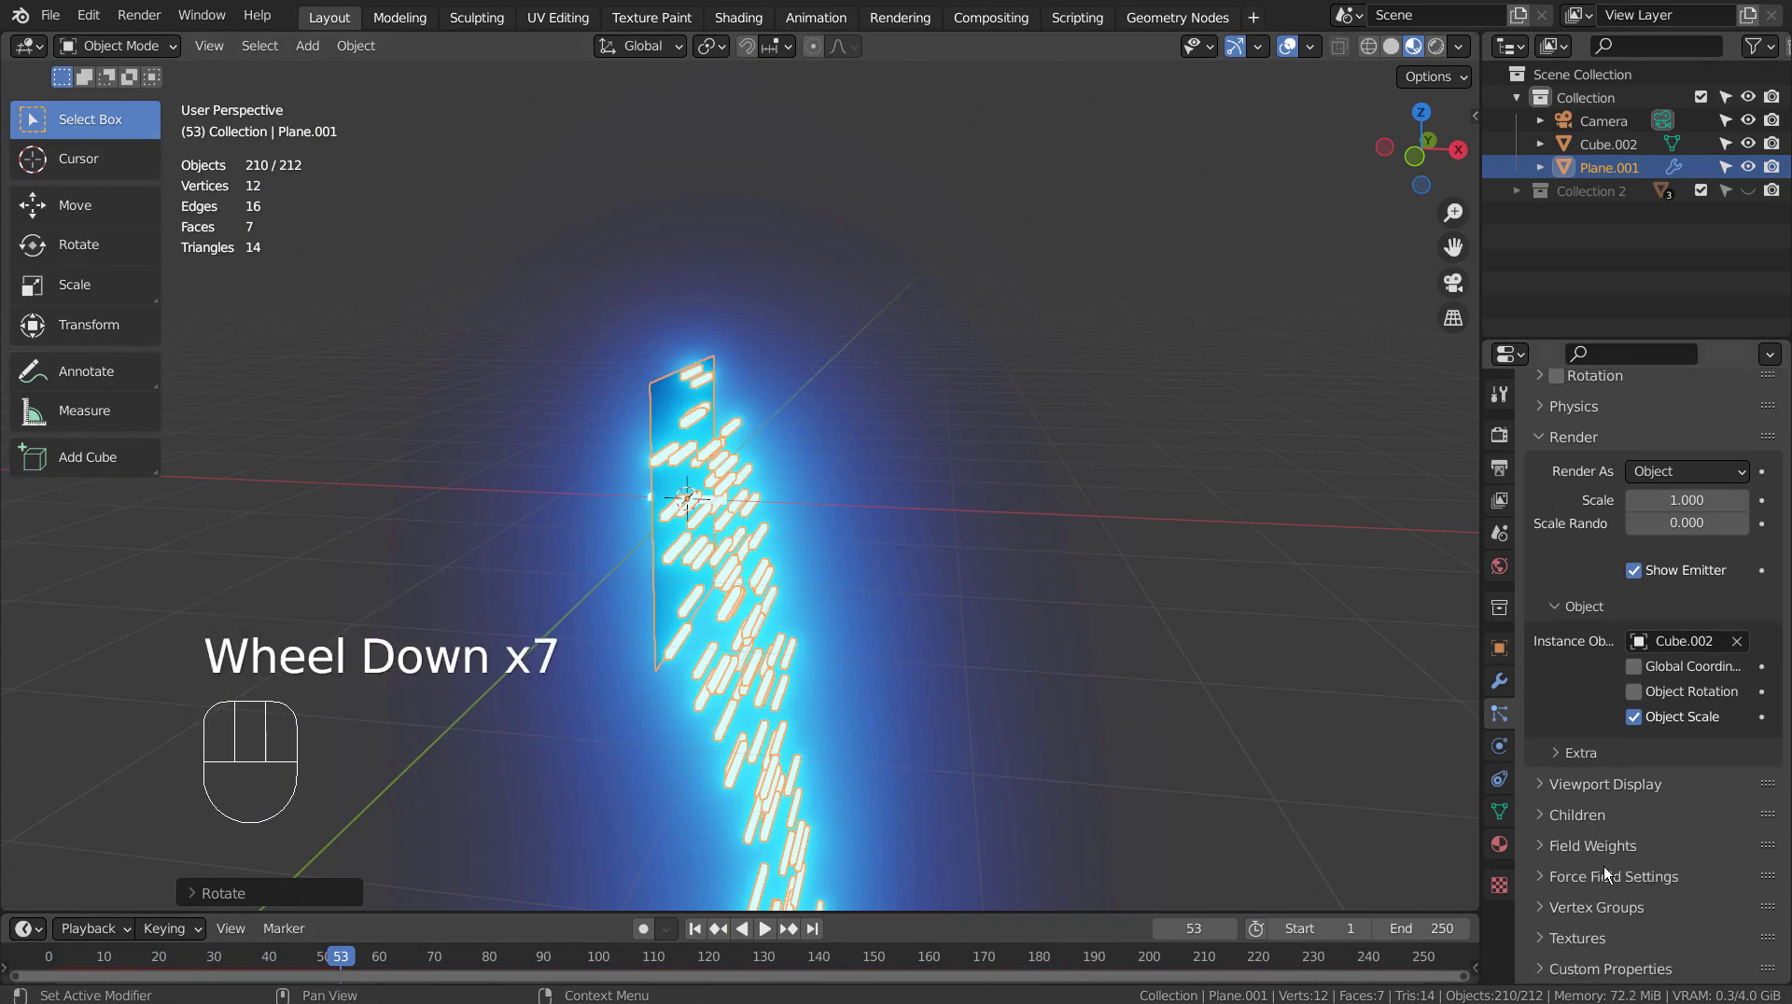
{"action": "left_click", "coordinate": [1536, 845]}
{"action": "left_click", "coordinate": [1688, 915]}
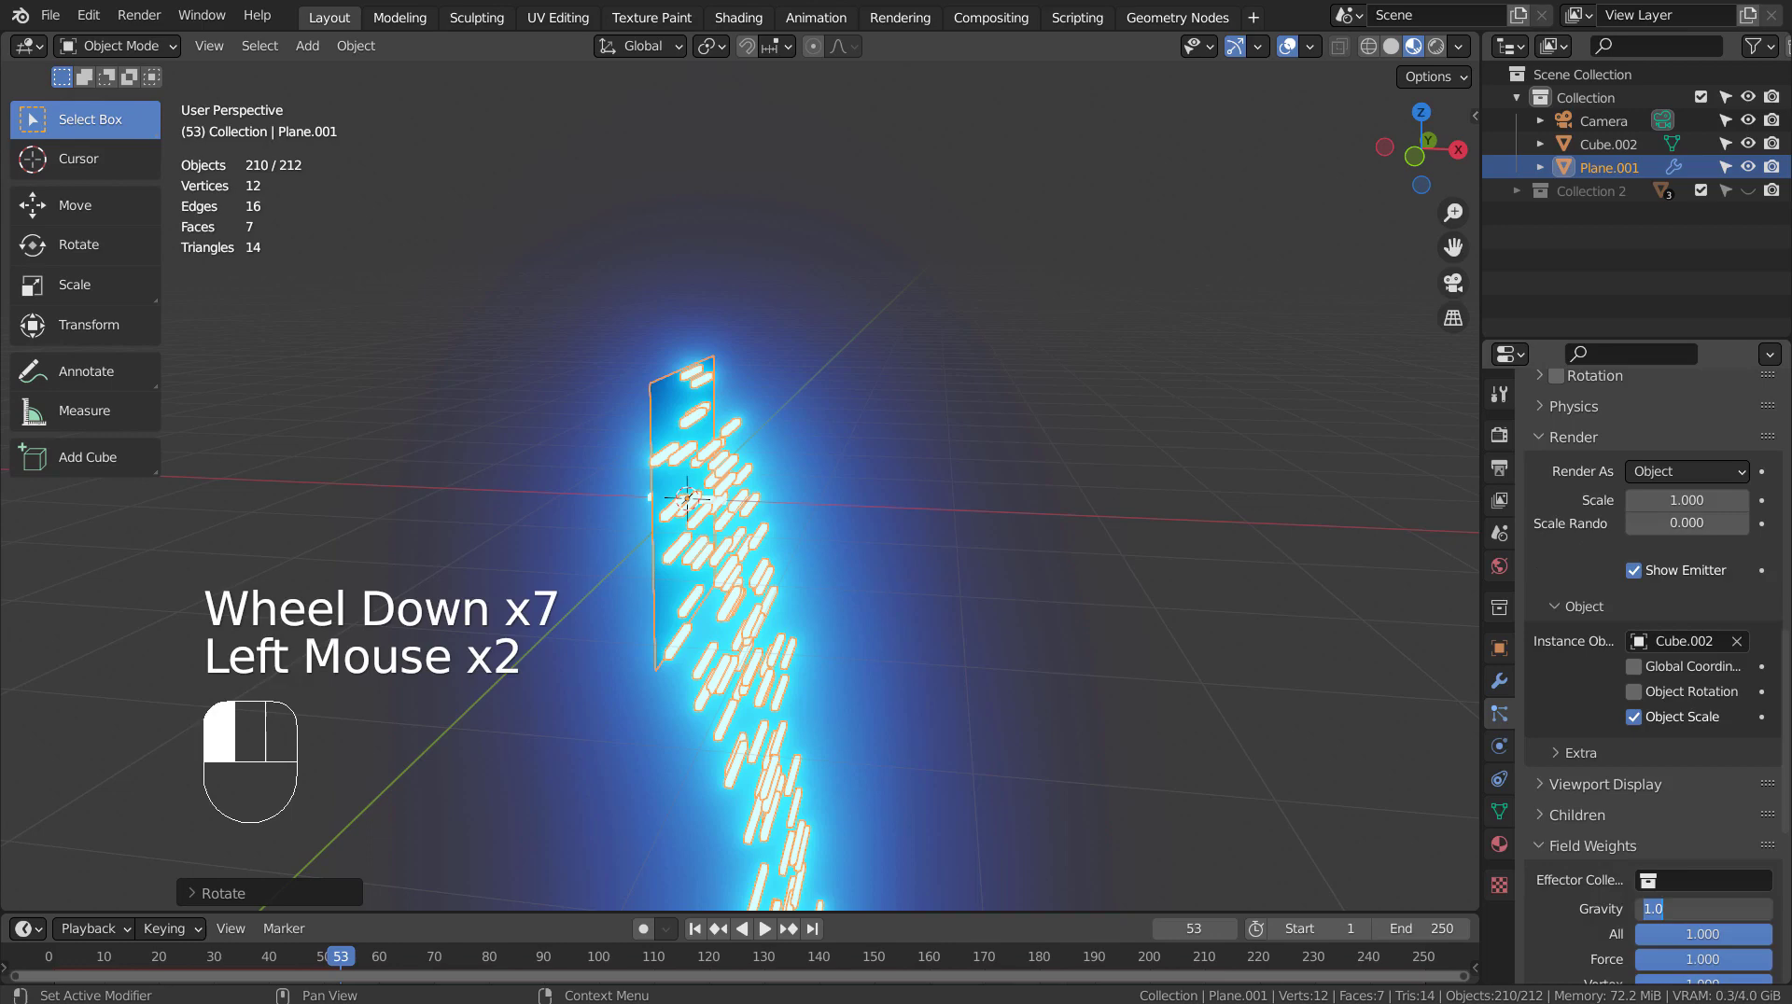
{"action": "type", "text": "0"}
{"action": "key", "text": "Return"}
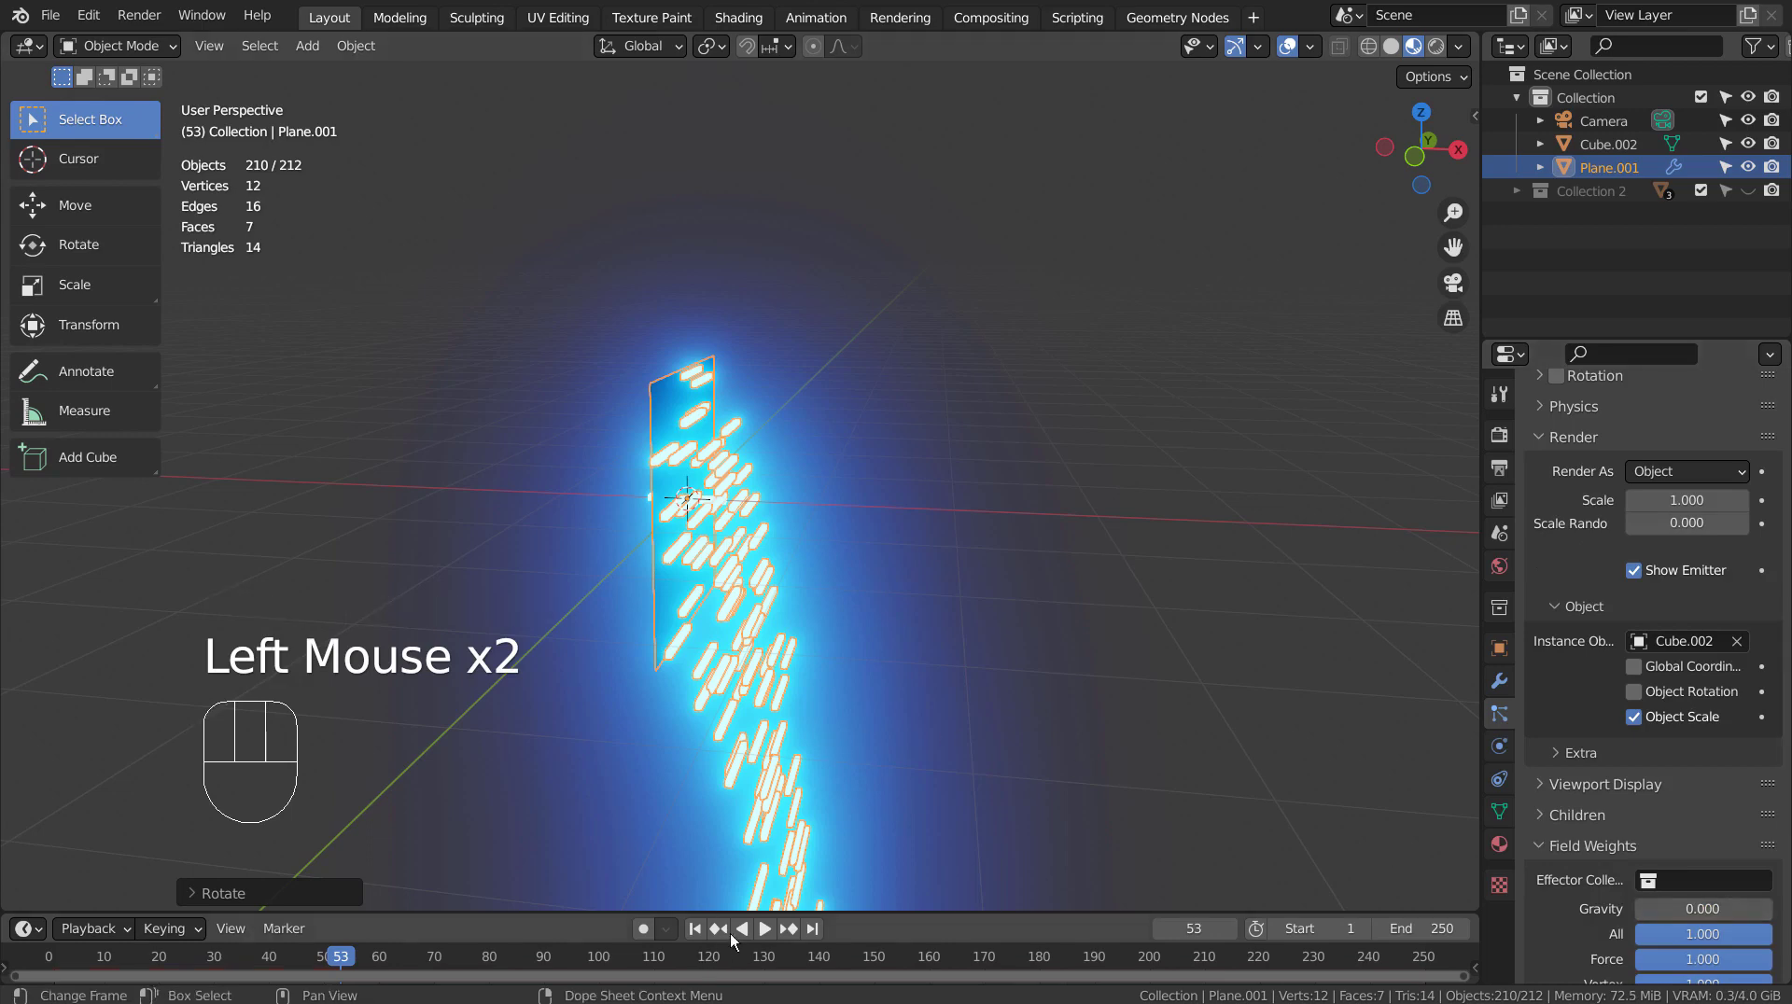
{"action": "left_click", "coordinate": [765, 930]}
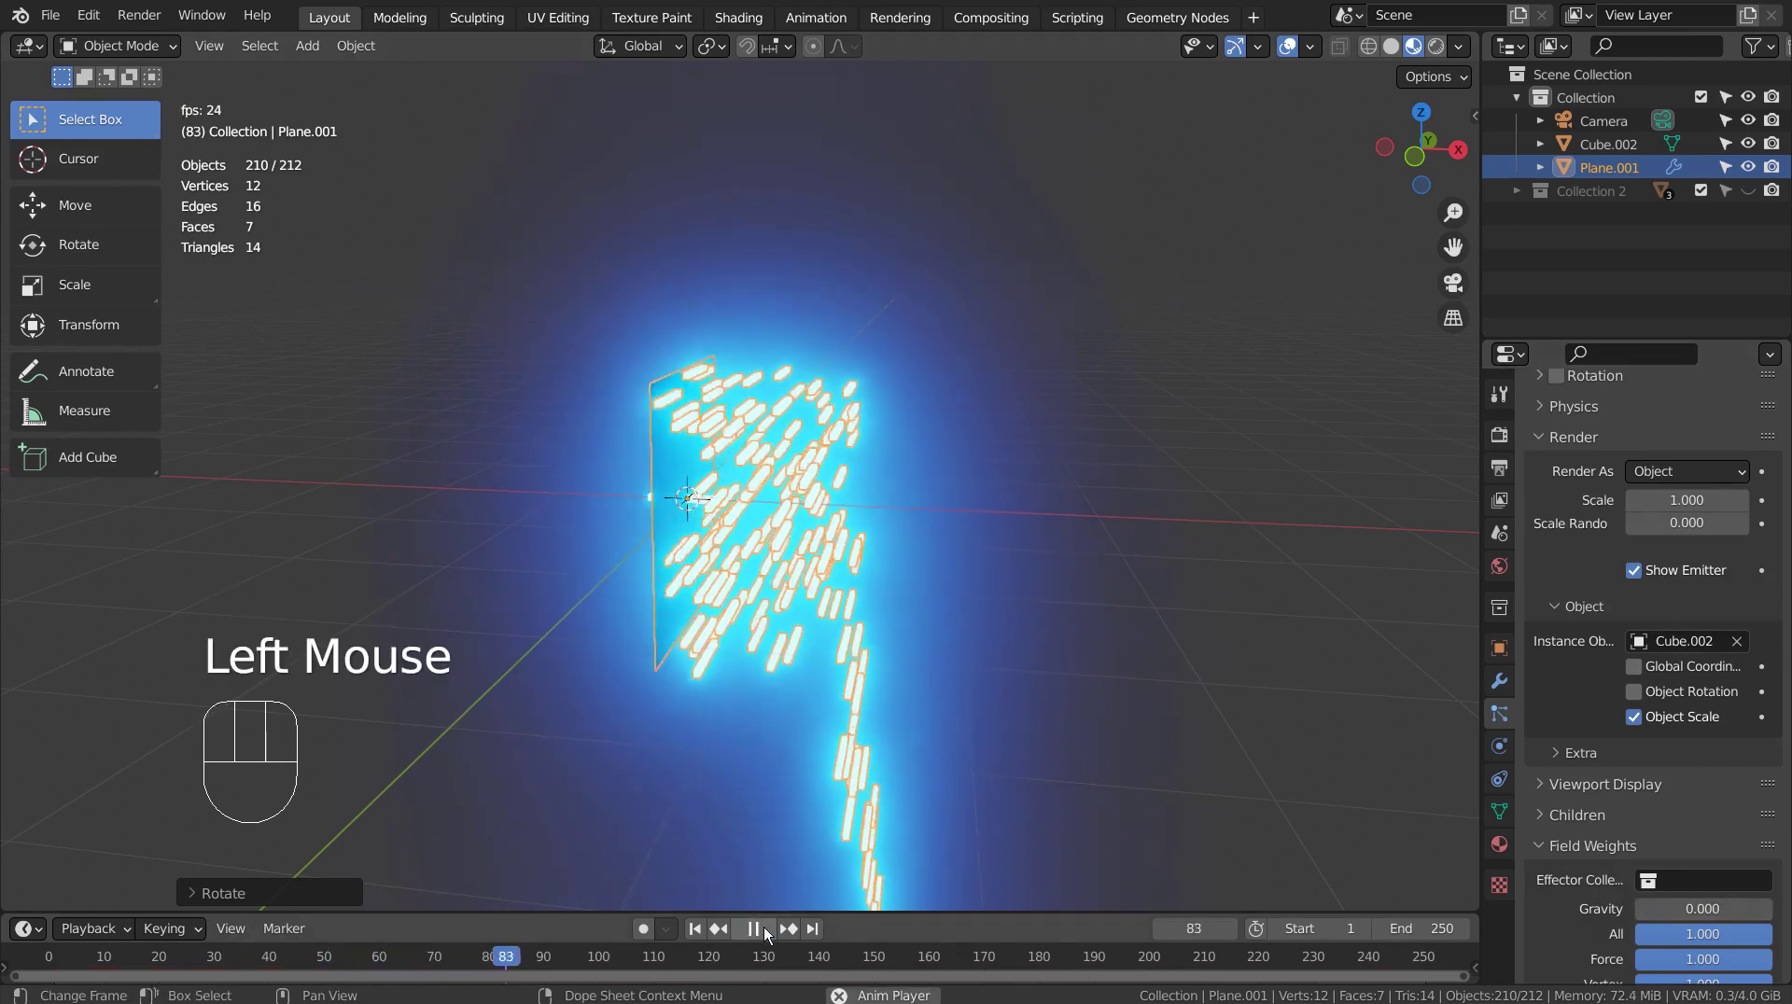
{"action": "left_click", "coordinate": [765, 930]}
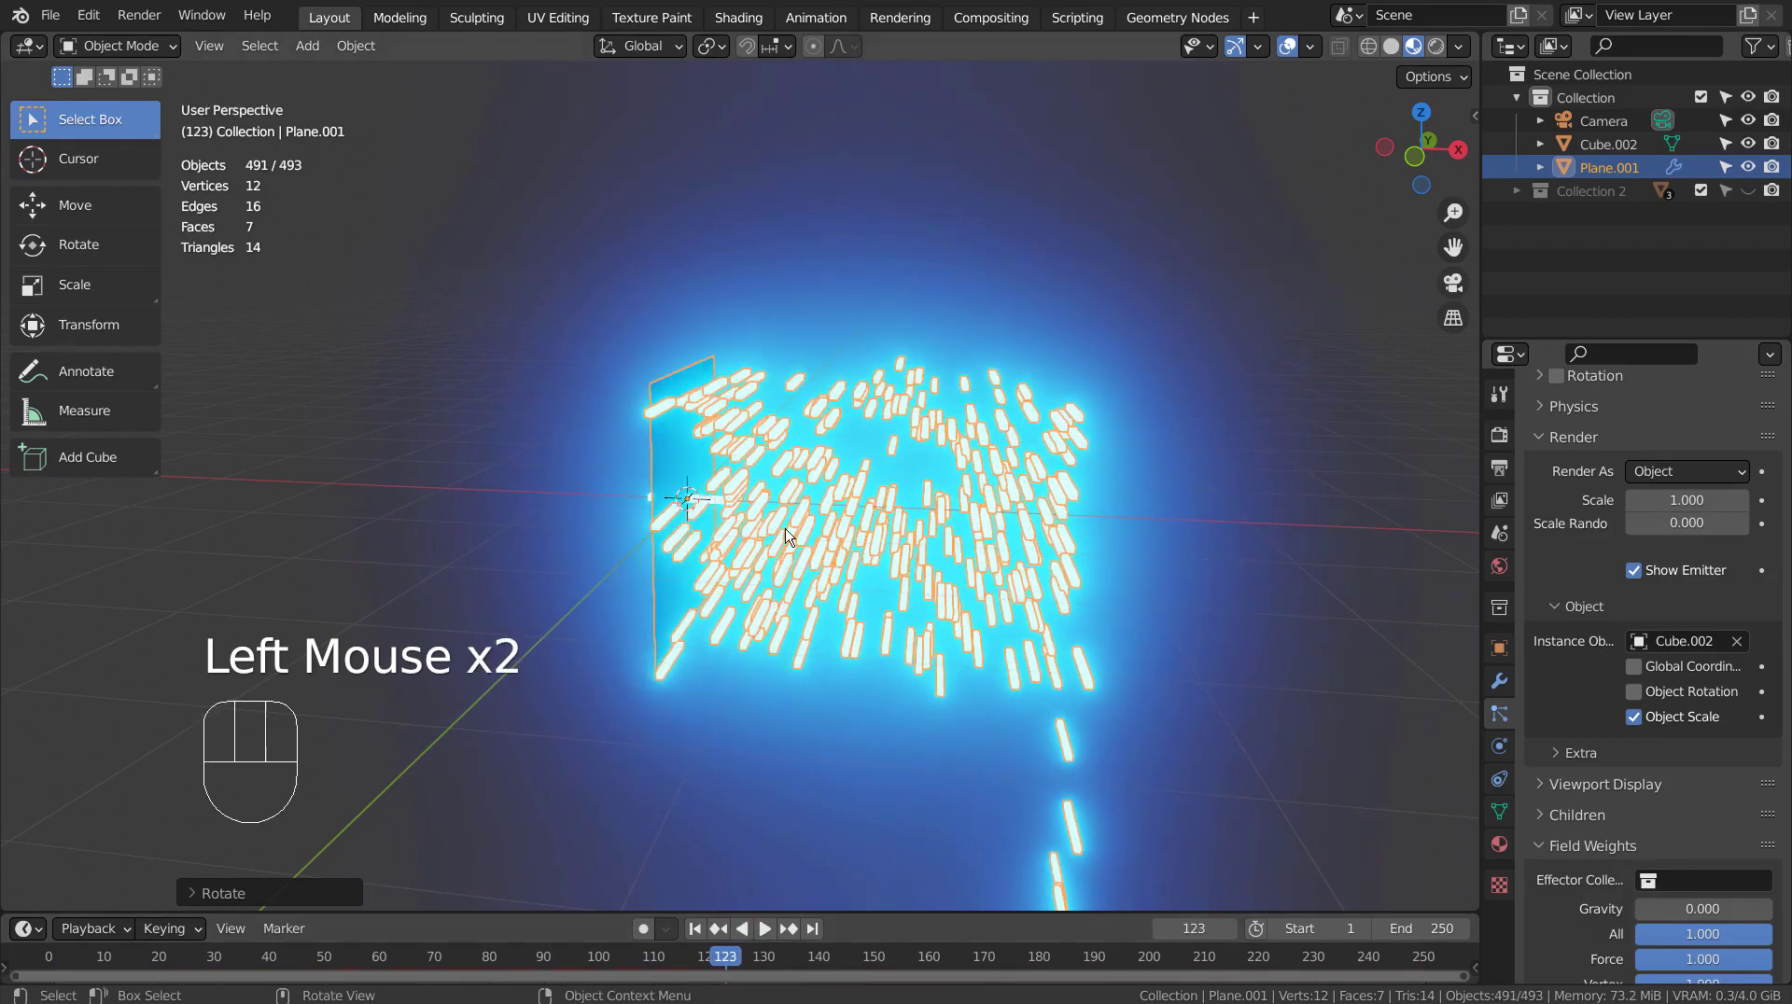
Rotate the Cube.002 bar's whole mesh -90 degrees in Edit Mode from top view
{"action": "middle_click_drag", "start_coordinate": [943, 523], "coordinate": [796, 625]}
{"action": "left_click", "coordinate": [700, 573]}
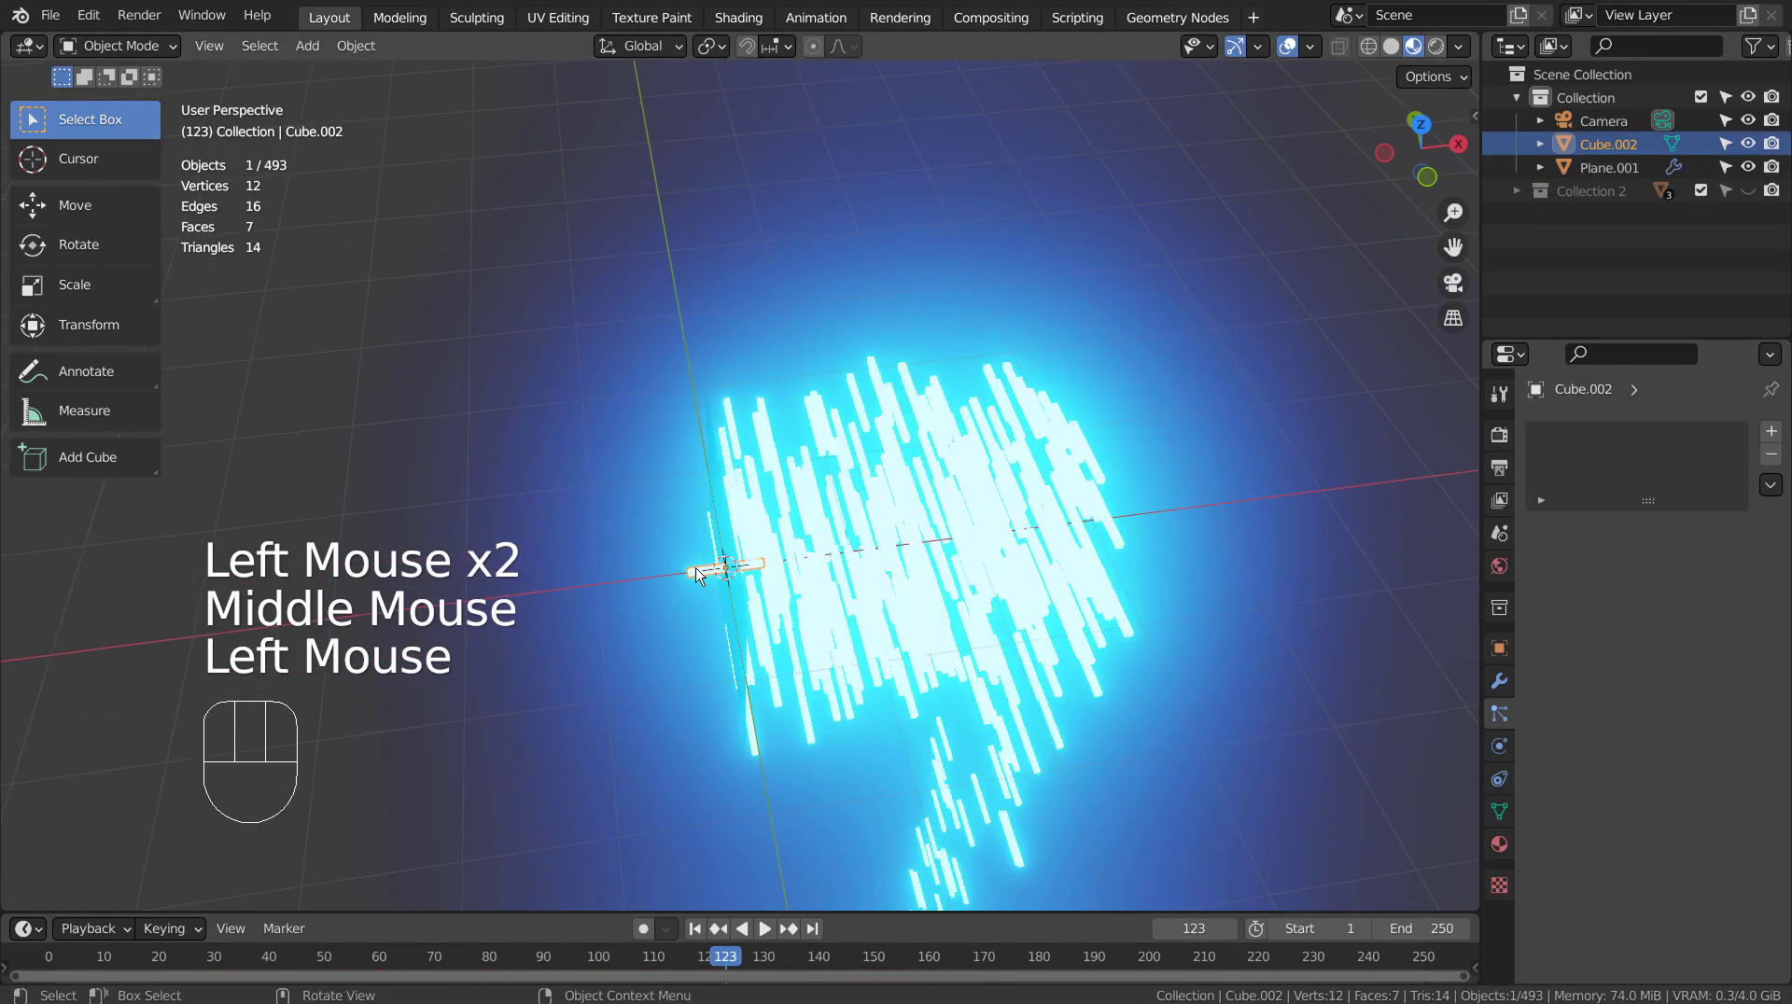
{"action": "key", "text": "Tab"}
{"action": "key", "text": "a"}
{"action": "key", "text": "KP_7"}
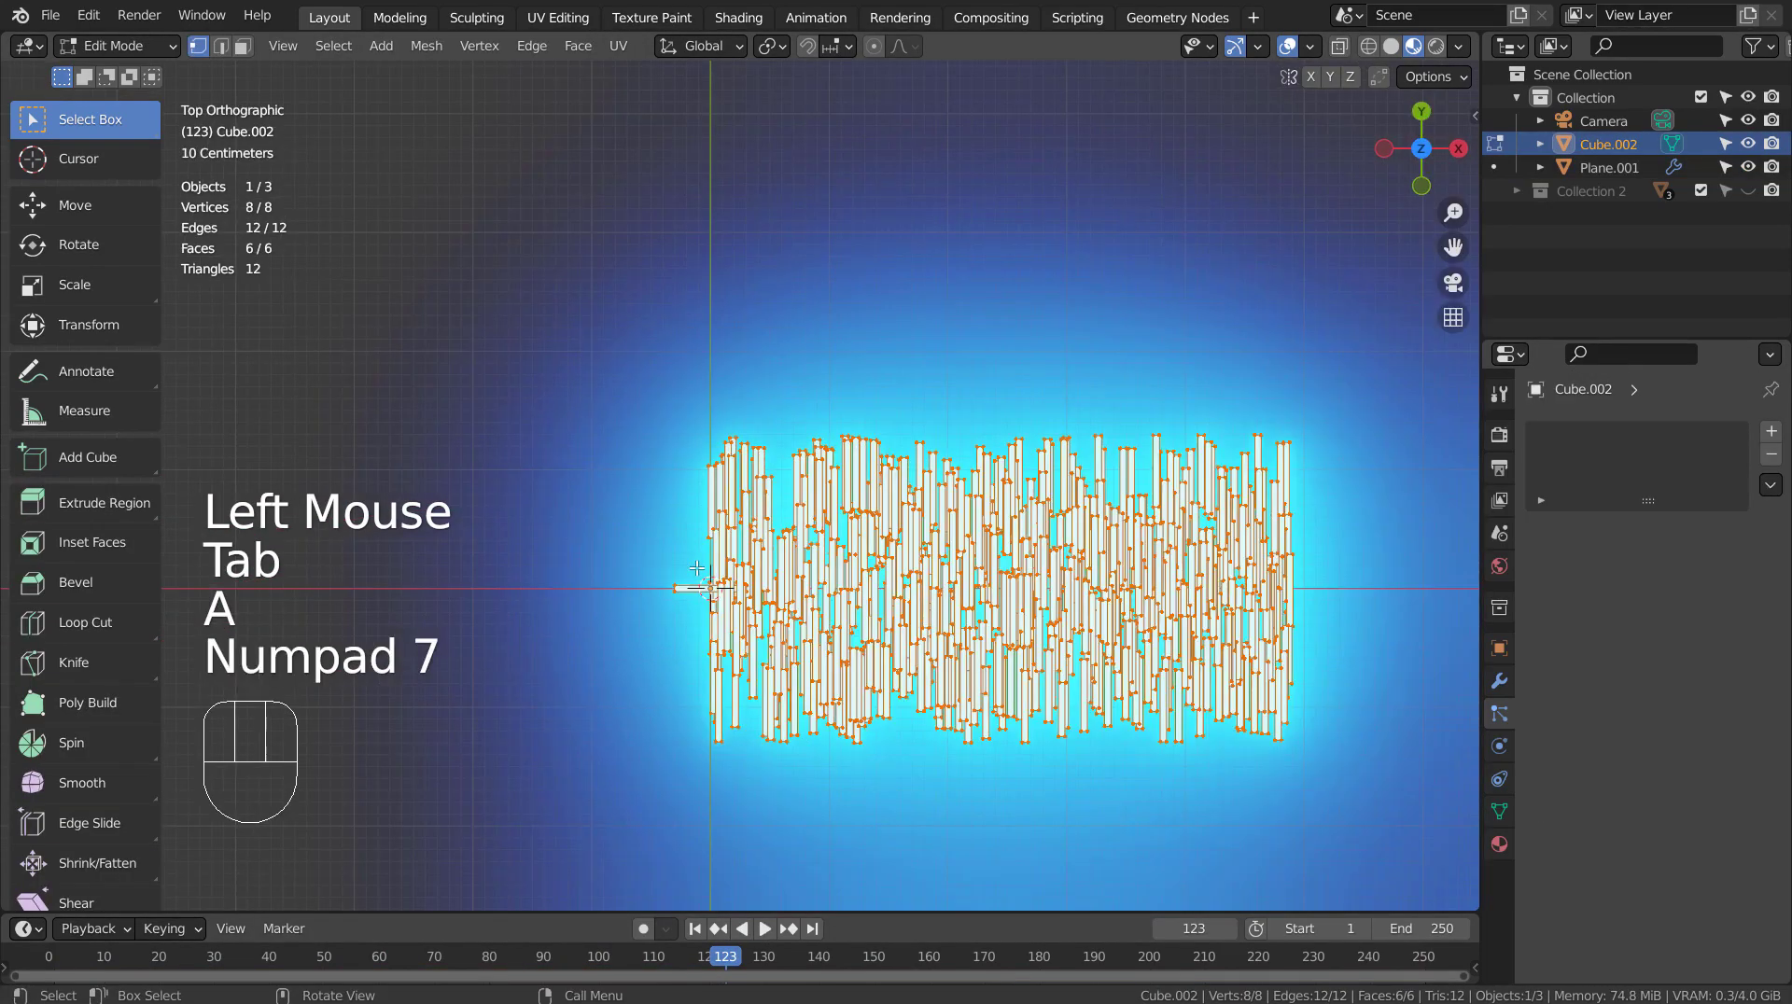
{"action": "key", "text": "r"}
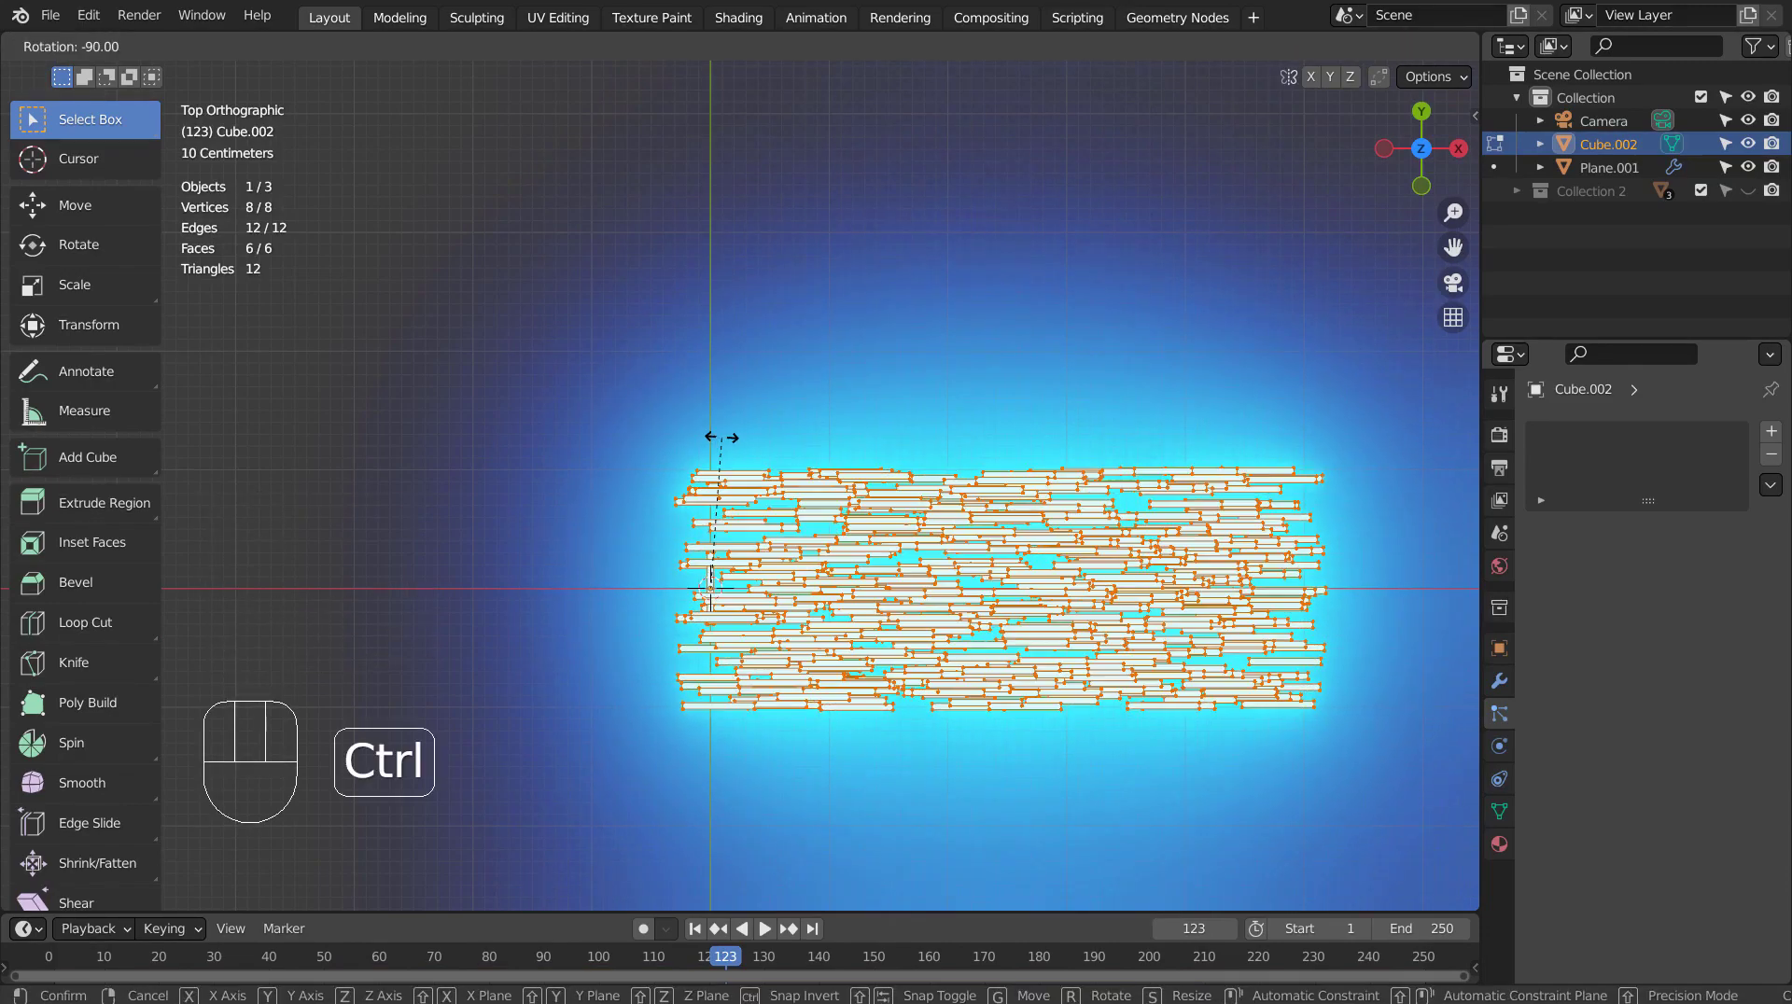
{"action": "left_click", "coordinate": [719, 437]}
{"action": "key", "text": "Tab"}
Orbit to a perspective view and select the emitter plane Plane.001
{"action": "middle_click_drag", "start_coordinate": [1032, 720], "coordinate": [1039, 508]}
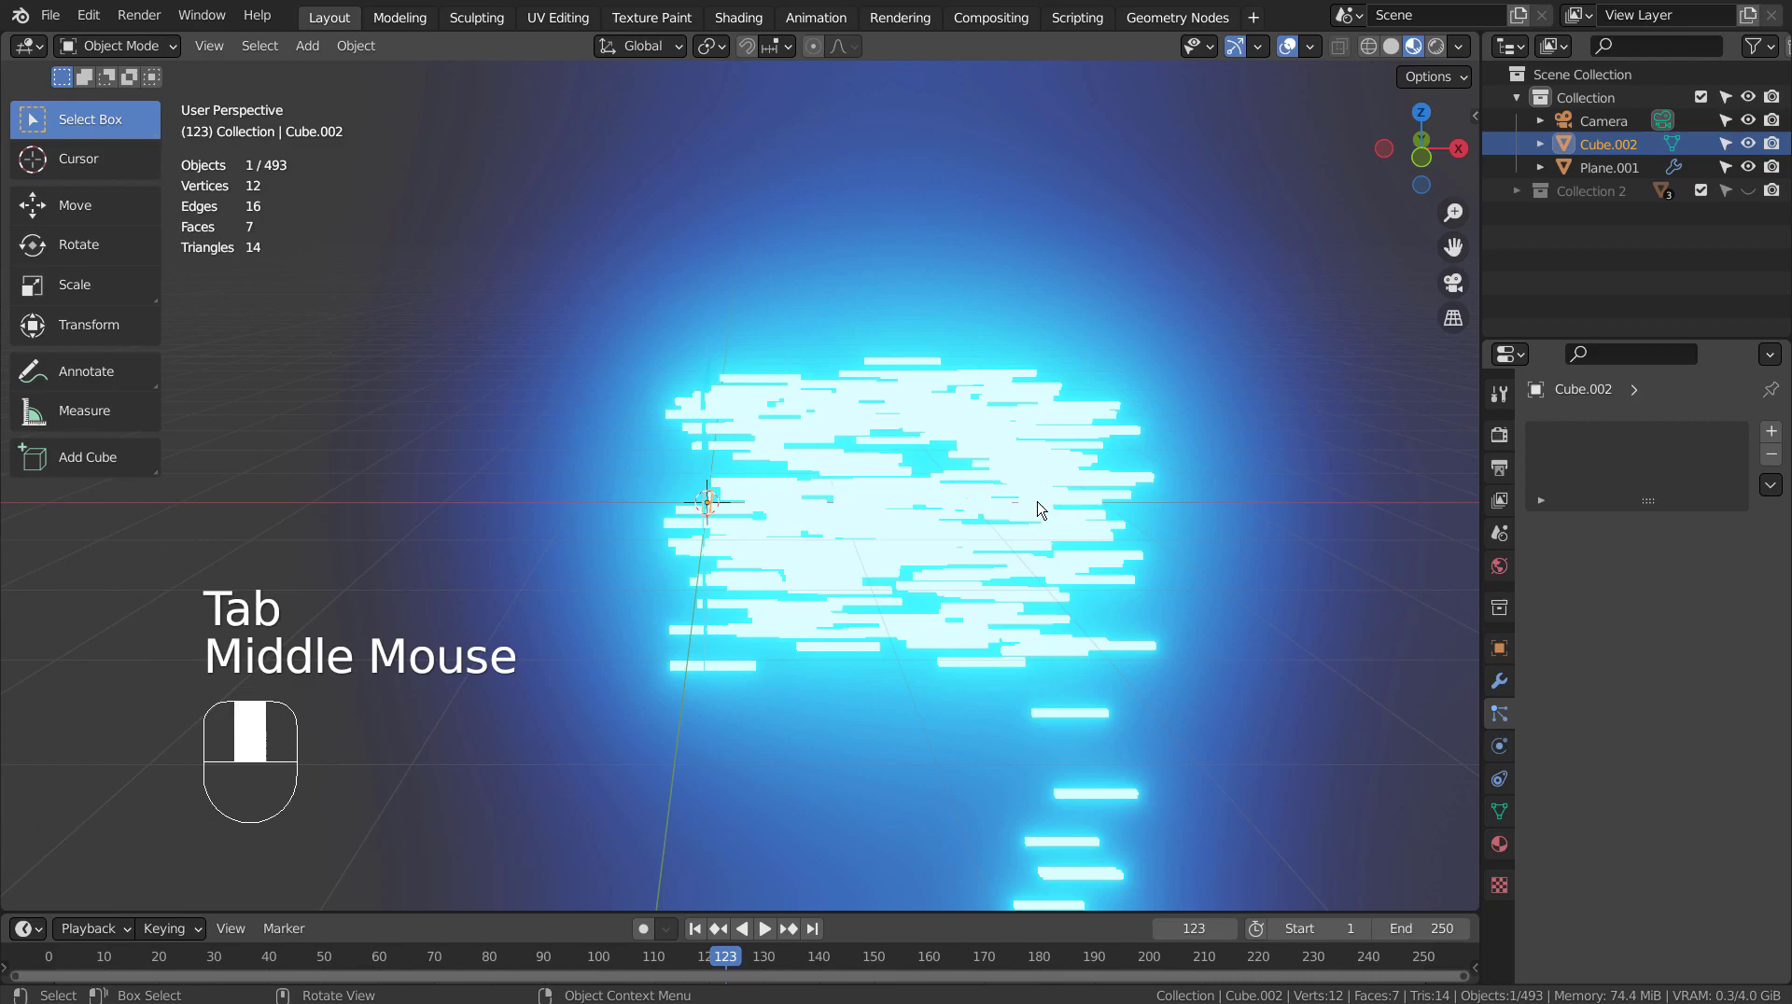
{"action": "middle_click_drag", "start_coordinate": [719, 541], "coordinate": [872, 551]}
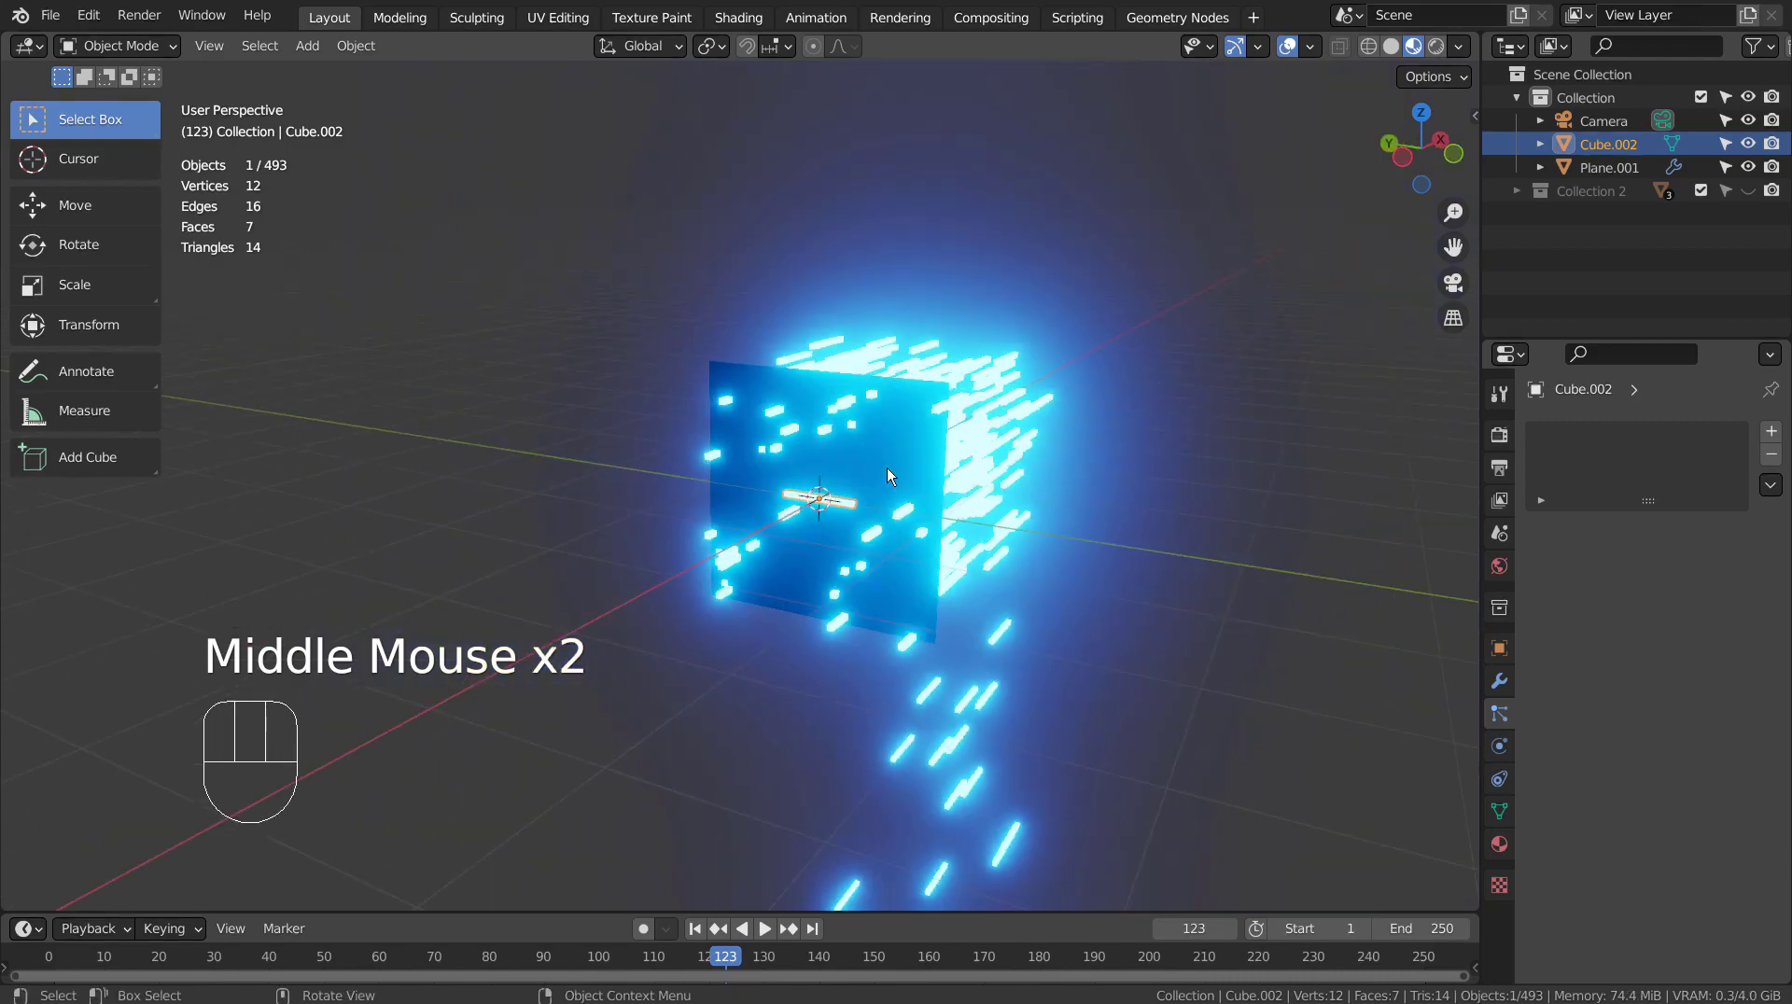
{"action": "left_click", "coordinate": [888, 474]}
{"action": "middle_click_drag", "start_coordinate": [1064, 601], "coordinate": [835, 628]}
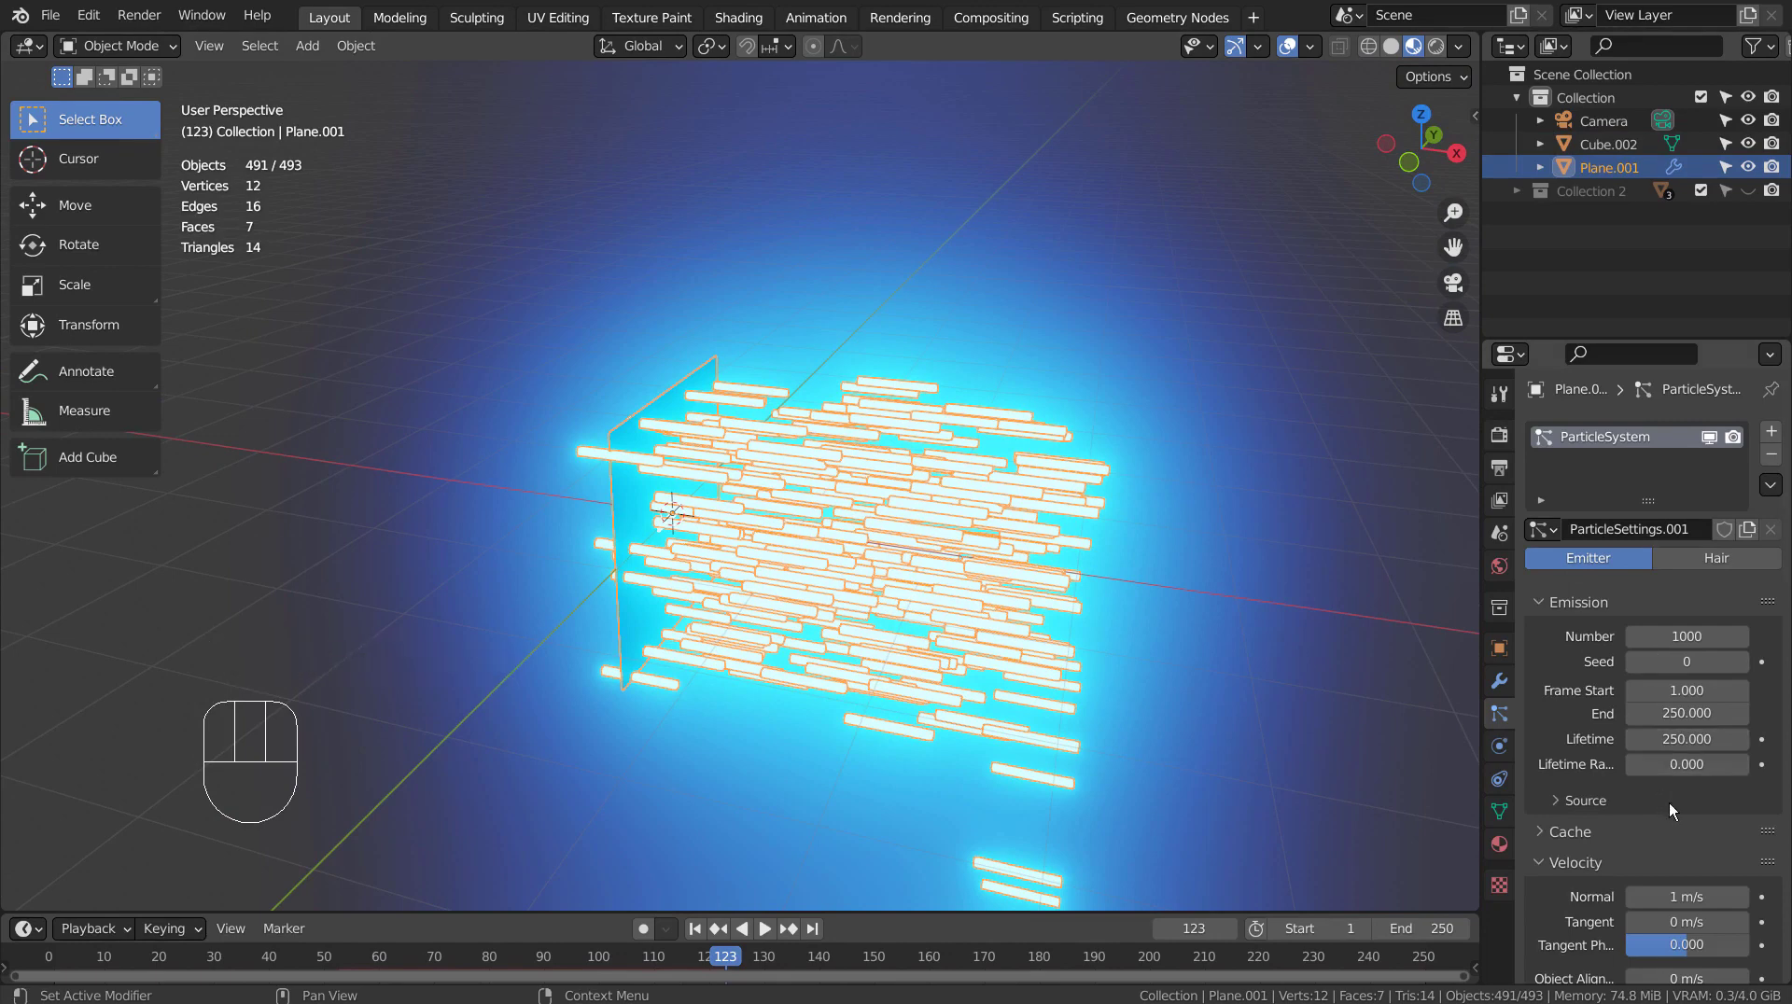
Set the emitter's particle Normal velocity to 15 m/s and rewind to frame 1
{"action": "scroll", "coordinate": [1669, 803], "scroll_direction": "down", "scroll_amount": 3}
{"action": "left_click_drag", "start_coordinate": [1681, 711], "coordinate": [1745, 710]}
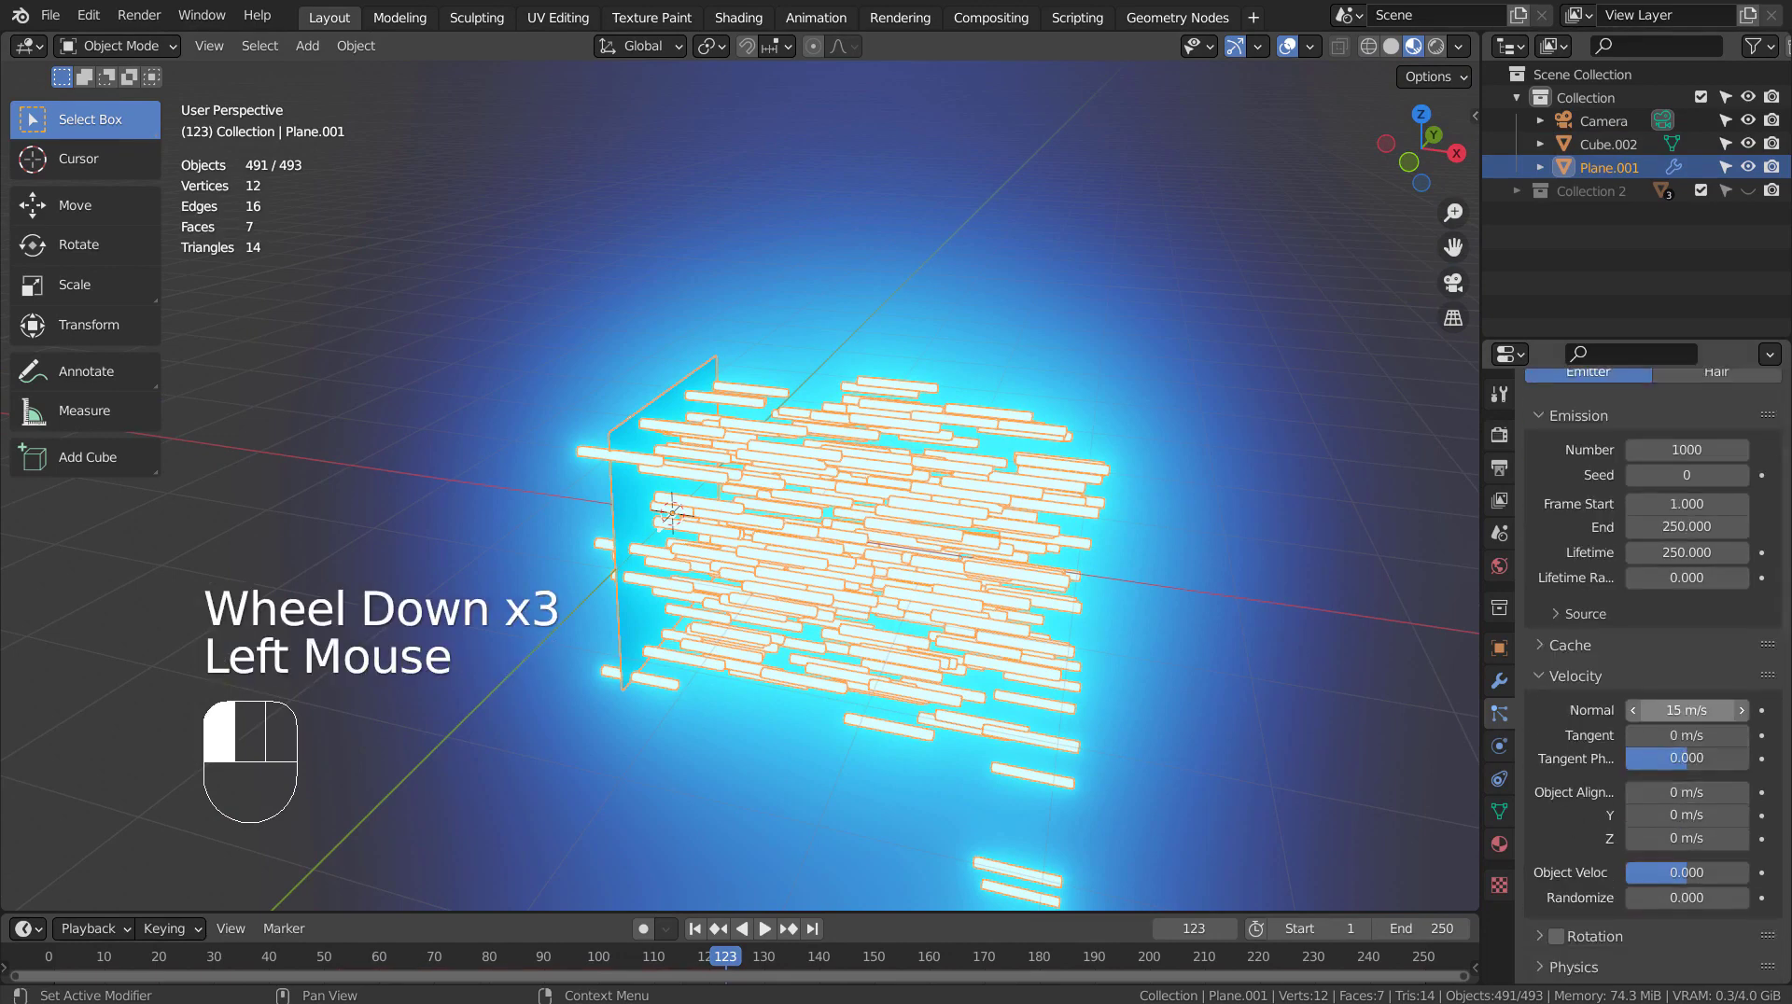
{"action": "left_click", "coordinate": [699, 928]}
Play the animation, orbiting to follow the faster streaks, then stop playback
{"action": "left_click", "coordinate": [765, 929]}
{"action": "middle_click_drag", "start_coordinate": [814, 841], "coordinate": [694, 690]}
{"action": "left_click", "coordinate": [967, 720]}
{"action": "middle_click_drag", "start_coordinate": [967, 721], "coordinate": [1153, 754]}
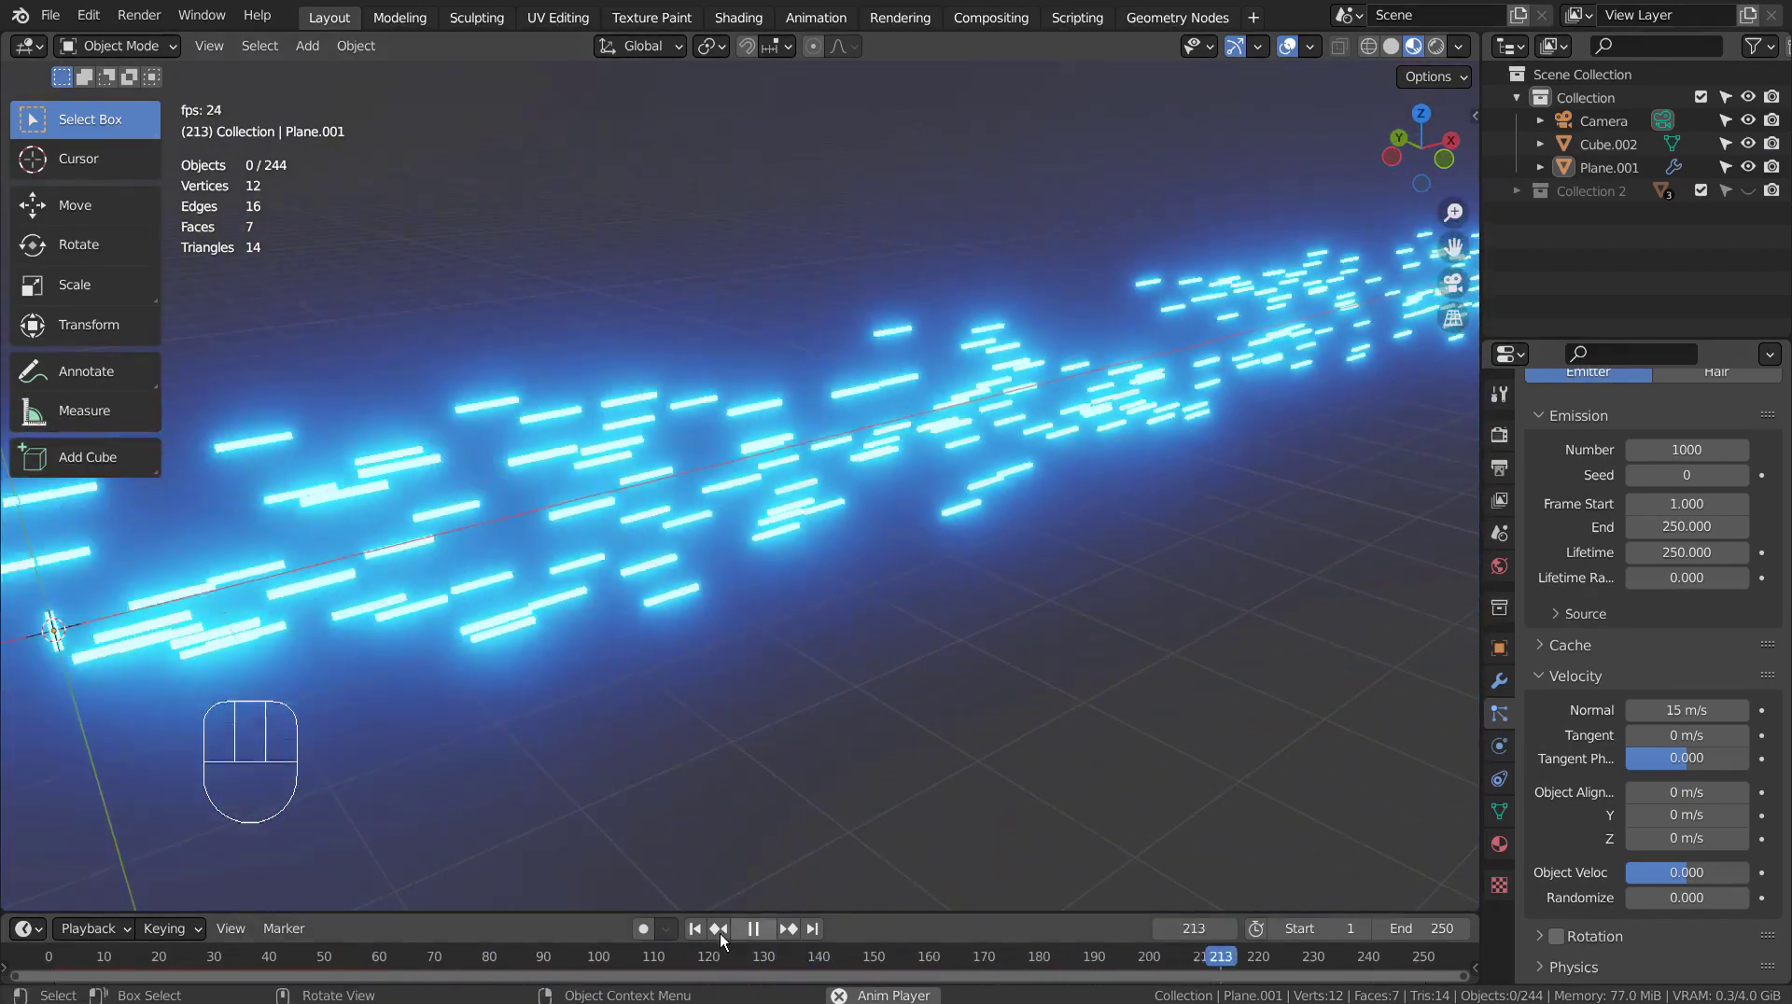
{"action": "left_click", "coordinate": [752, 929]}
Rewind to frame 1 and add a new mesh cube to the scene
{"action": "left_click", "coordinate": [707, 932]}
{"action": "scroll", "coordinate": [805, 646], "scroll_direction": "down", "scroll_amount": 2}
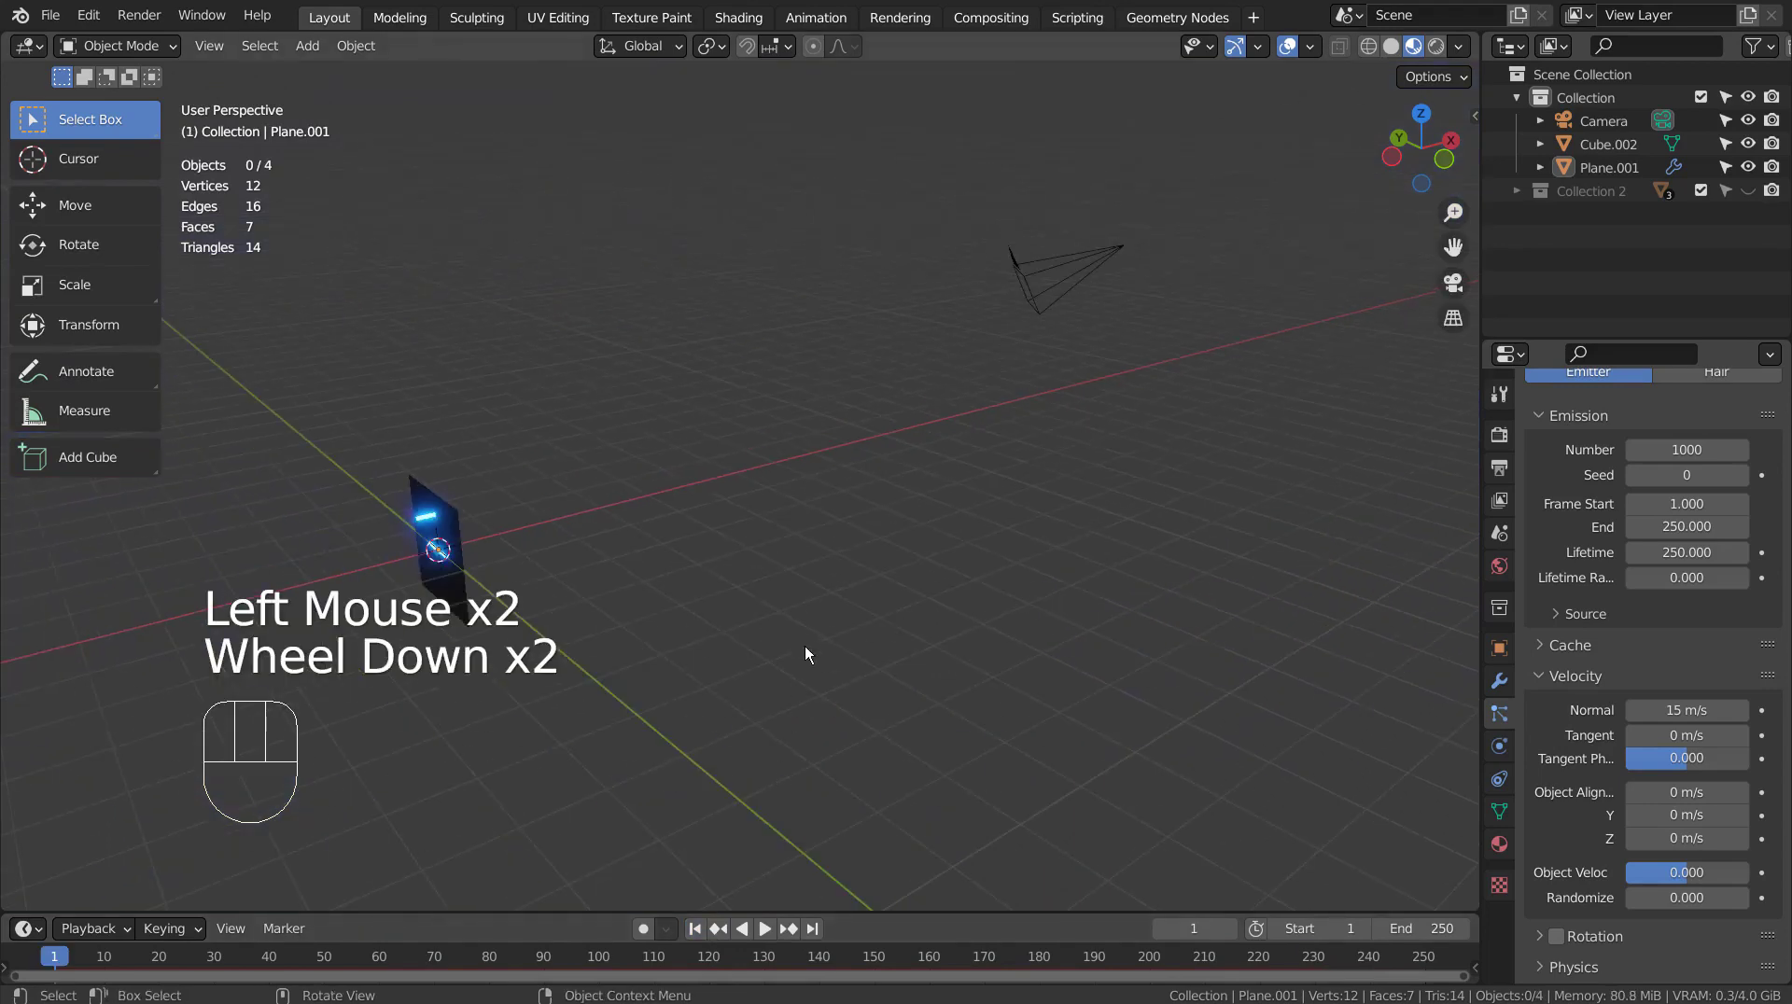
{"action": "left_click", "coordinate": [804, 635]}
{"action": "key", "text": "shift+a"}
{"action": "mouse_move", "coordinate": [775, 491]}
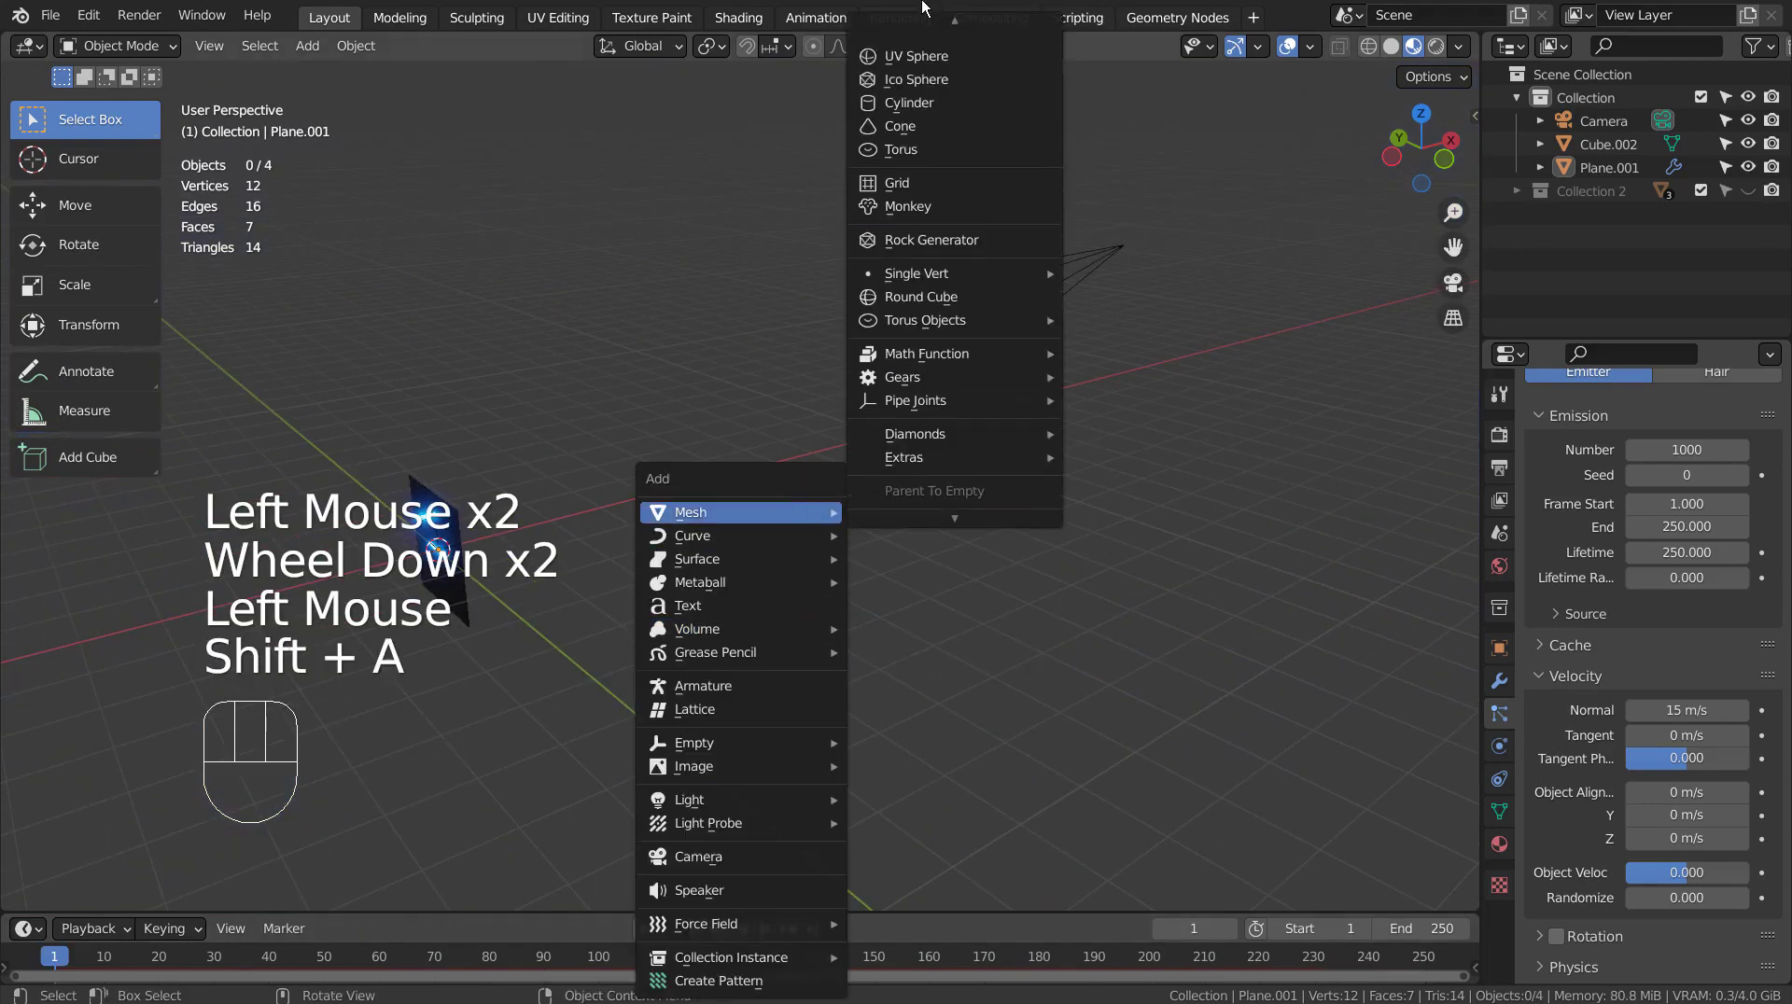
{"action": "left_click", "coordinate": [919, 56]}
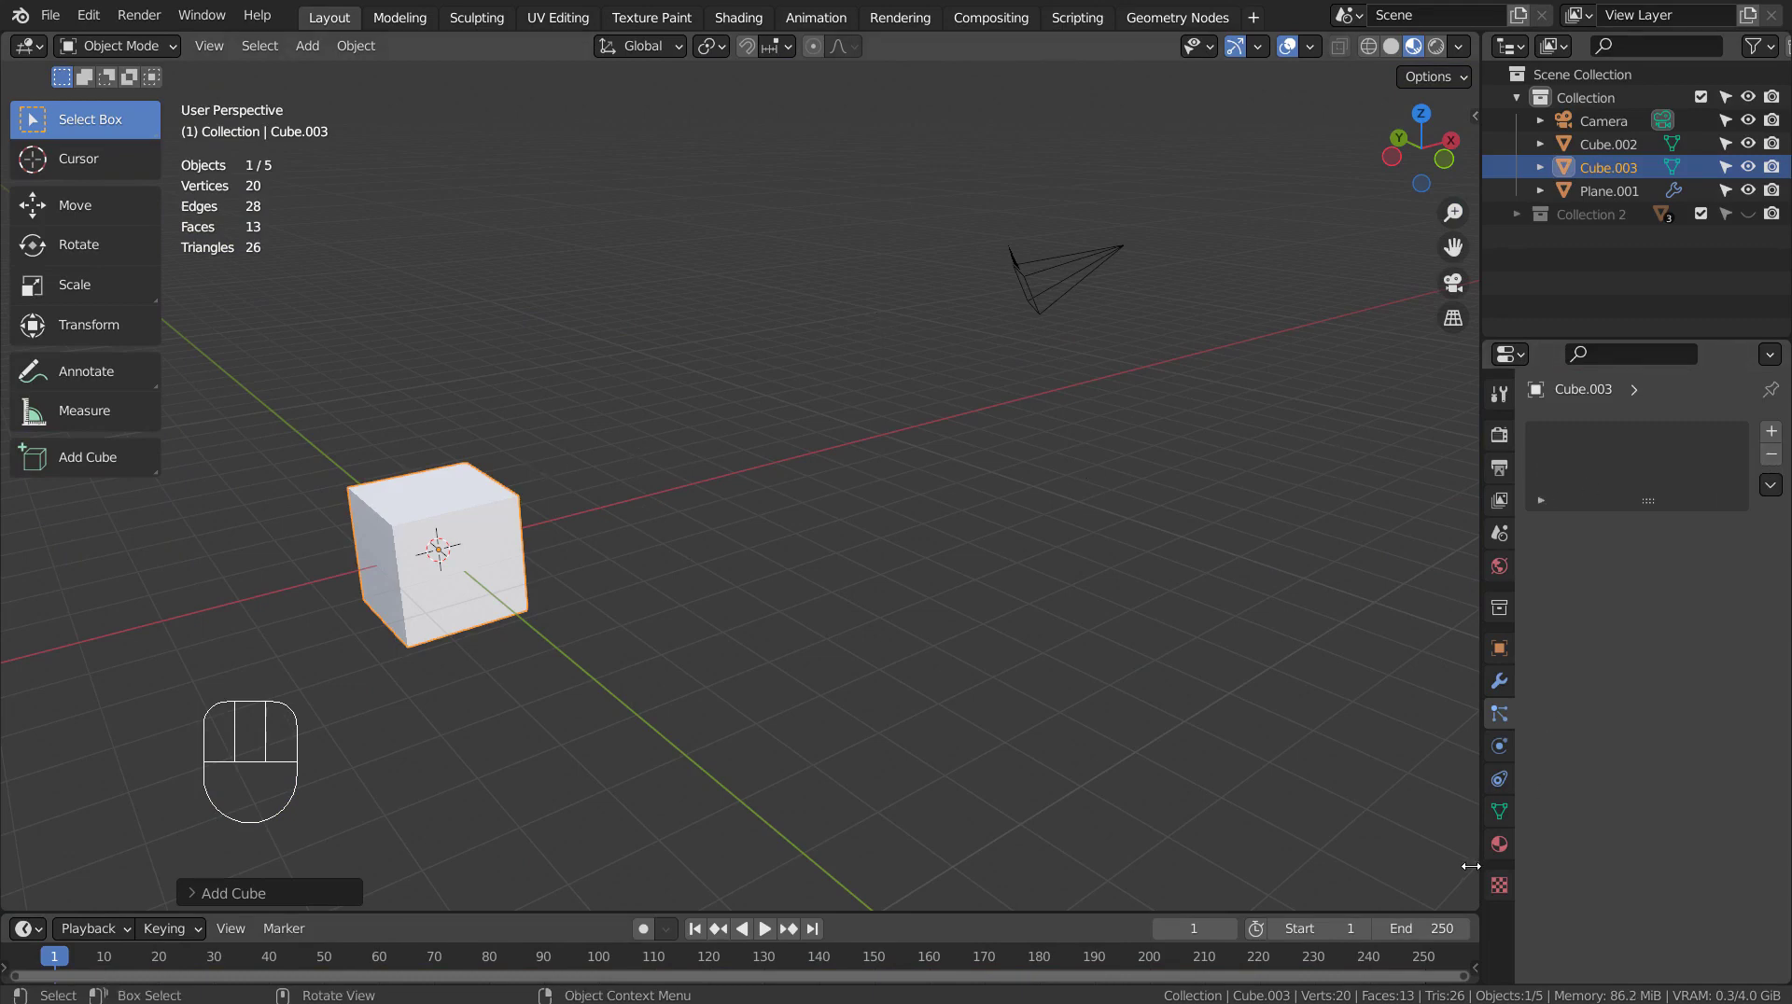
Assign the existing shared 'Material' to the new cube
{"action": "left_click", "coordinate": [1499, 844]}
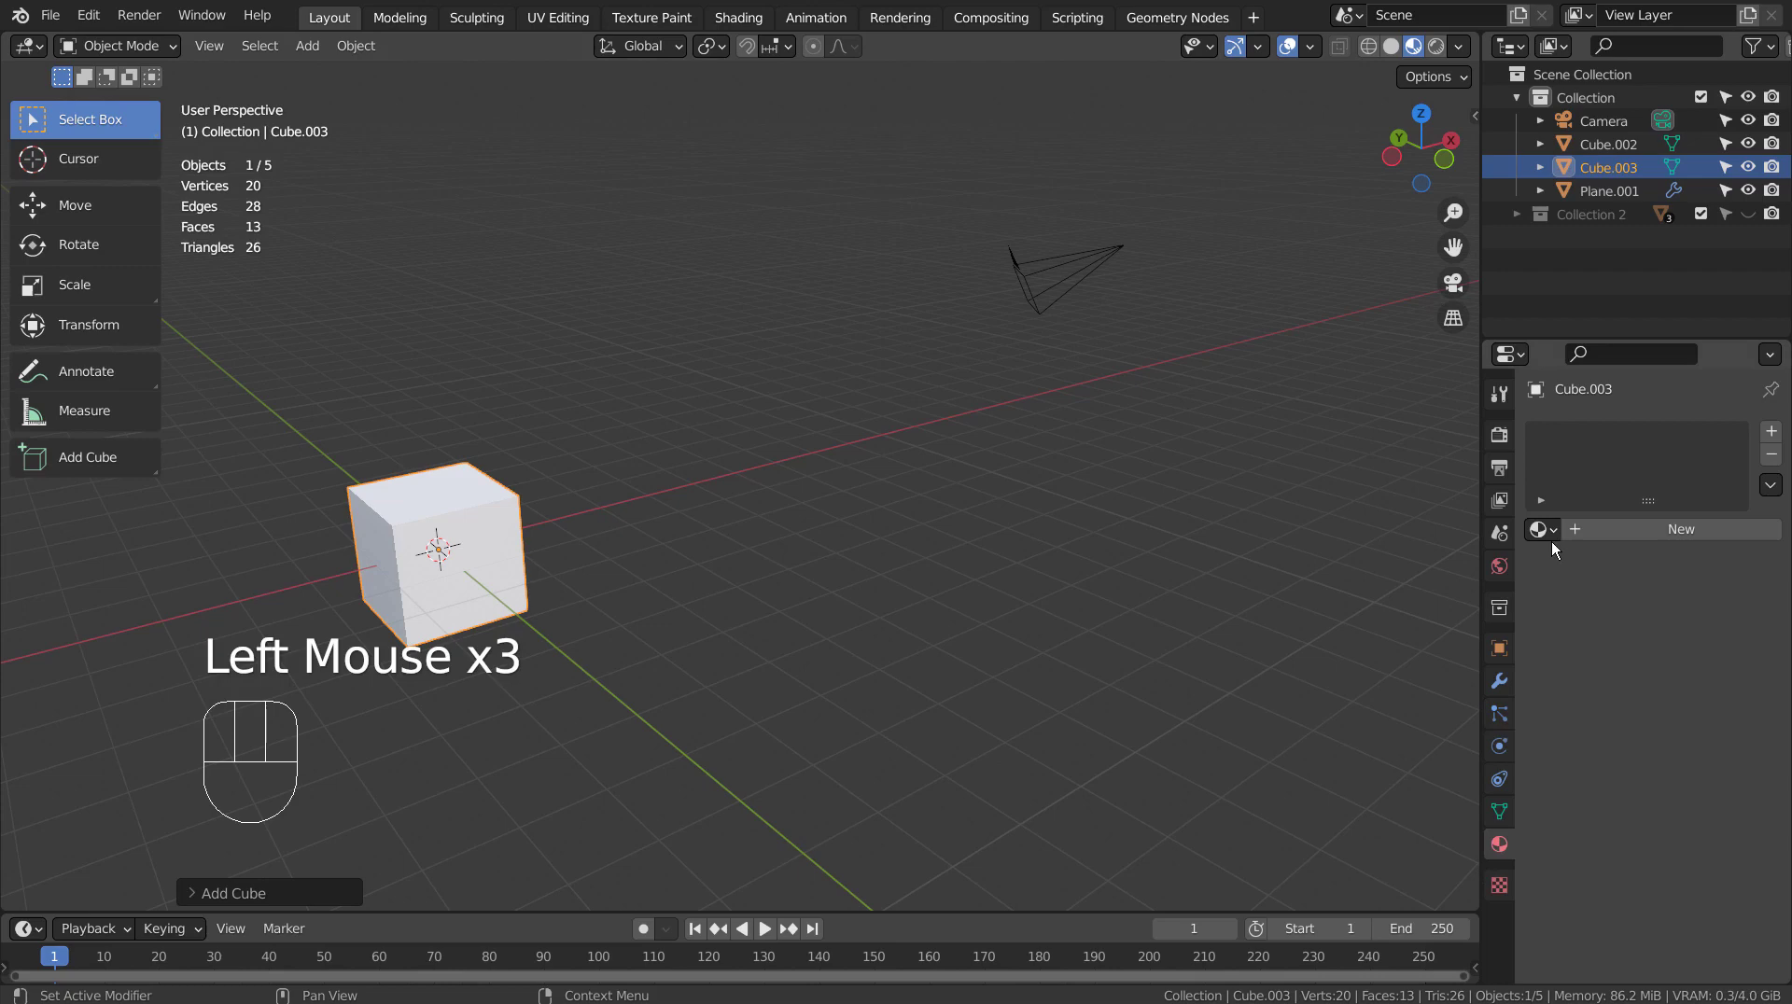
{"action": "left_click", "coordinate": [1542, 529]}
{"action": "left_click", "coordinate": [1505, 564]}
Deselect all, then pick objects in the Outliner, including Cube.002 and Cube.003
{"action": "left_click", "coordinate": [855, 506]}
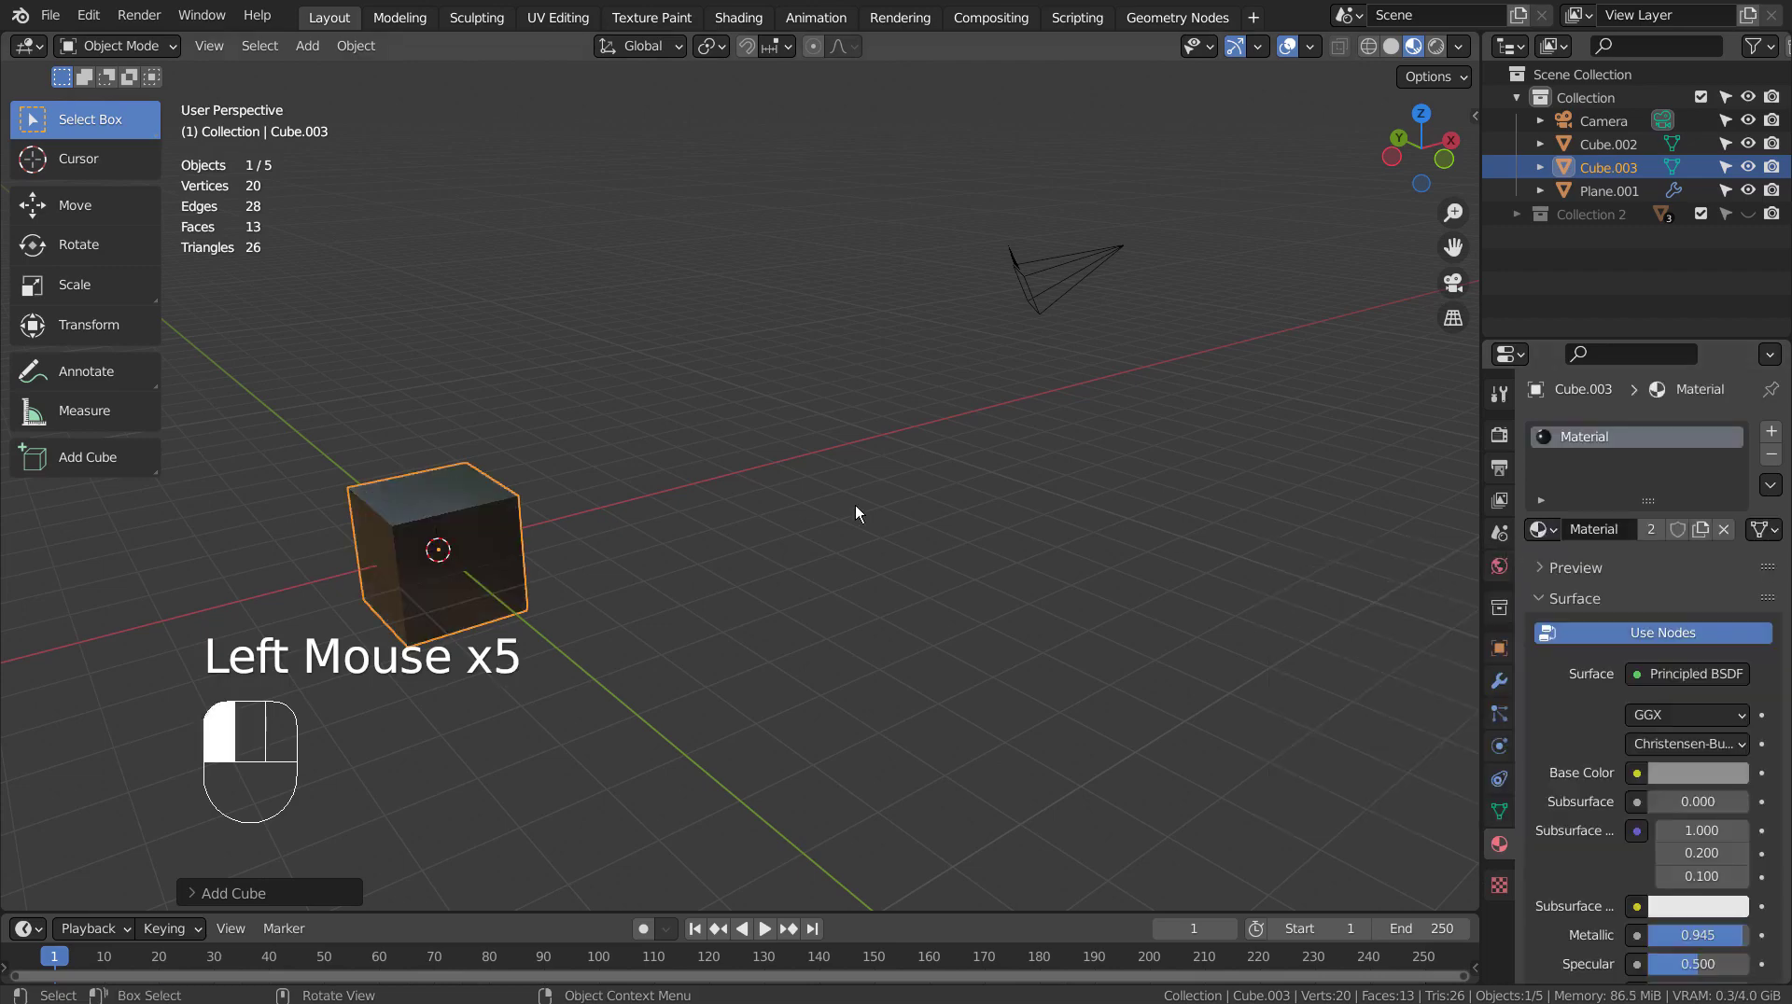
{"action": "left_click", "coordinate": [1643, 121]}
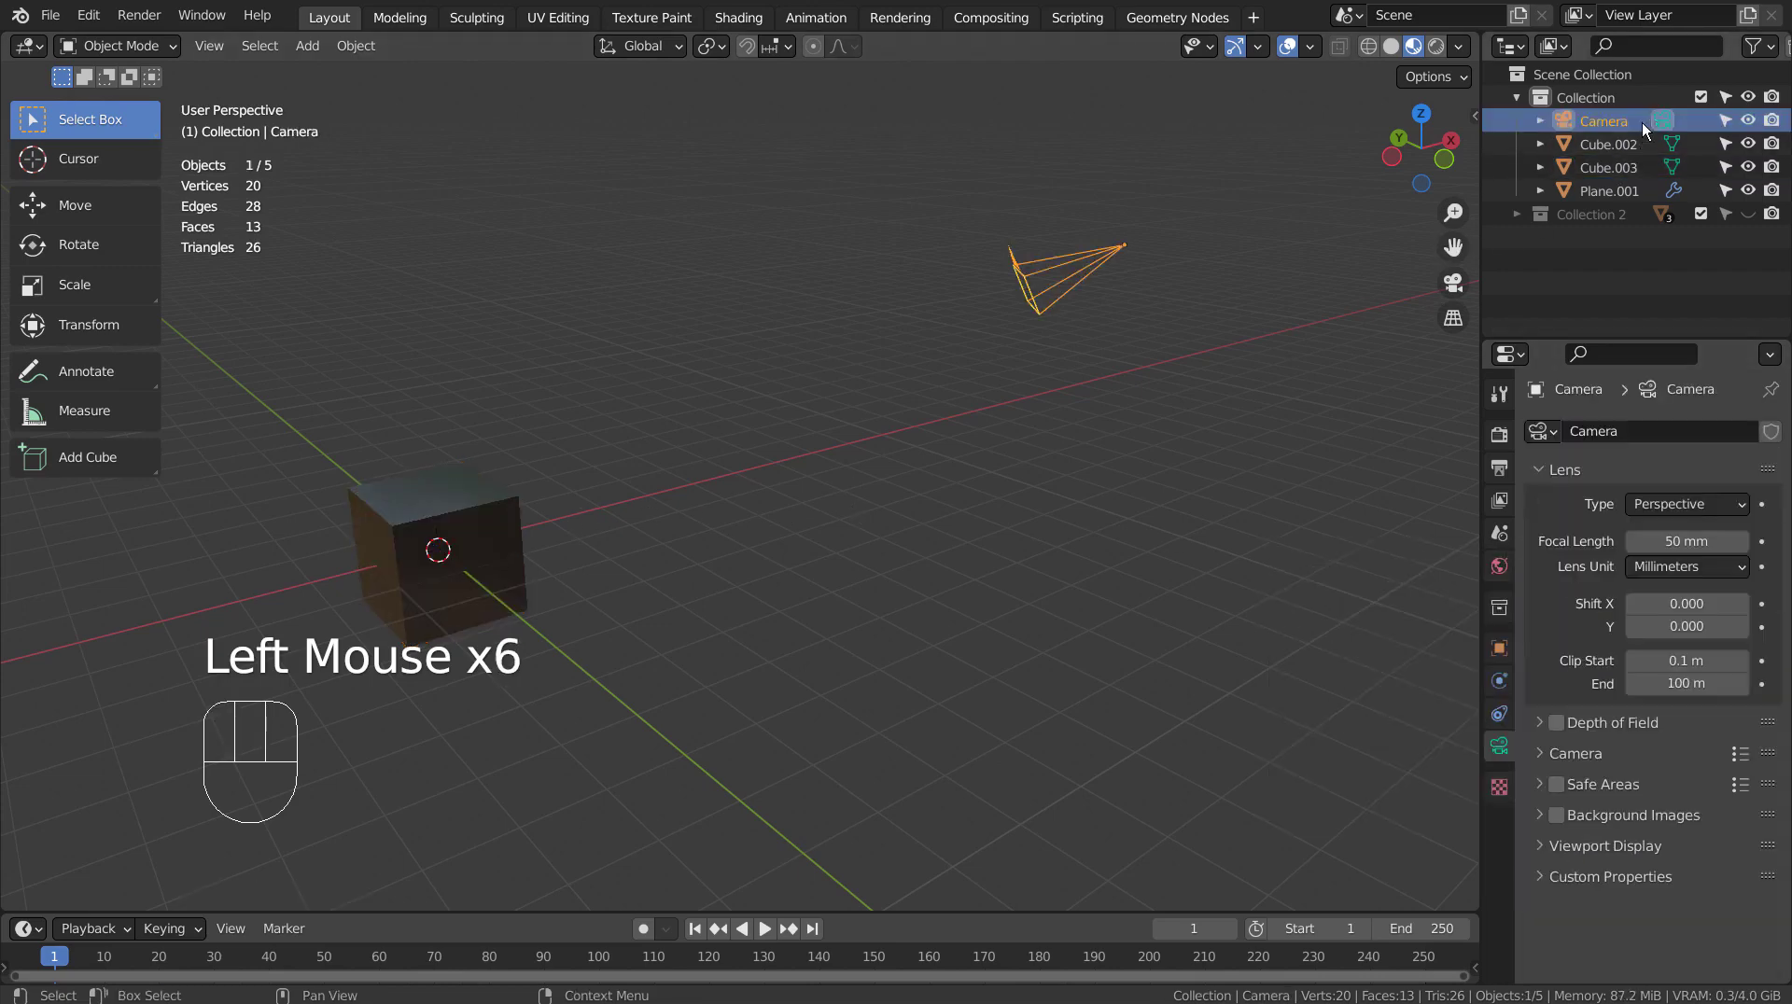
{"action": "left_click", "coordinate": [1622, 146]}
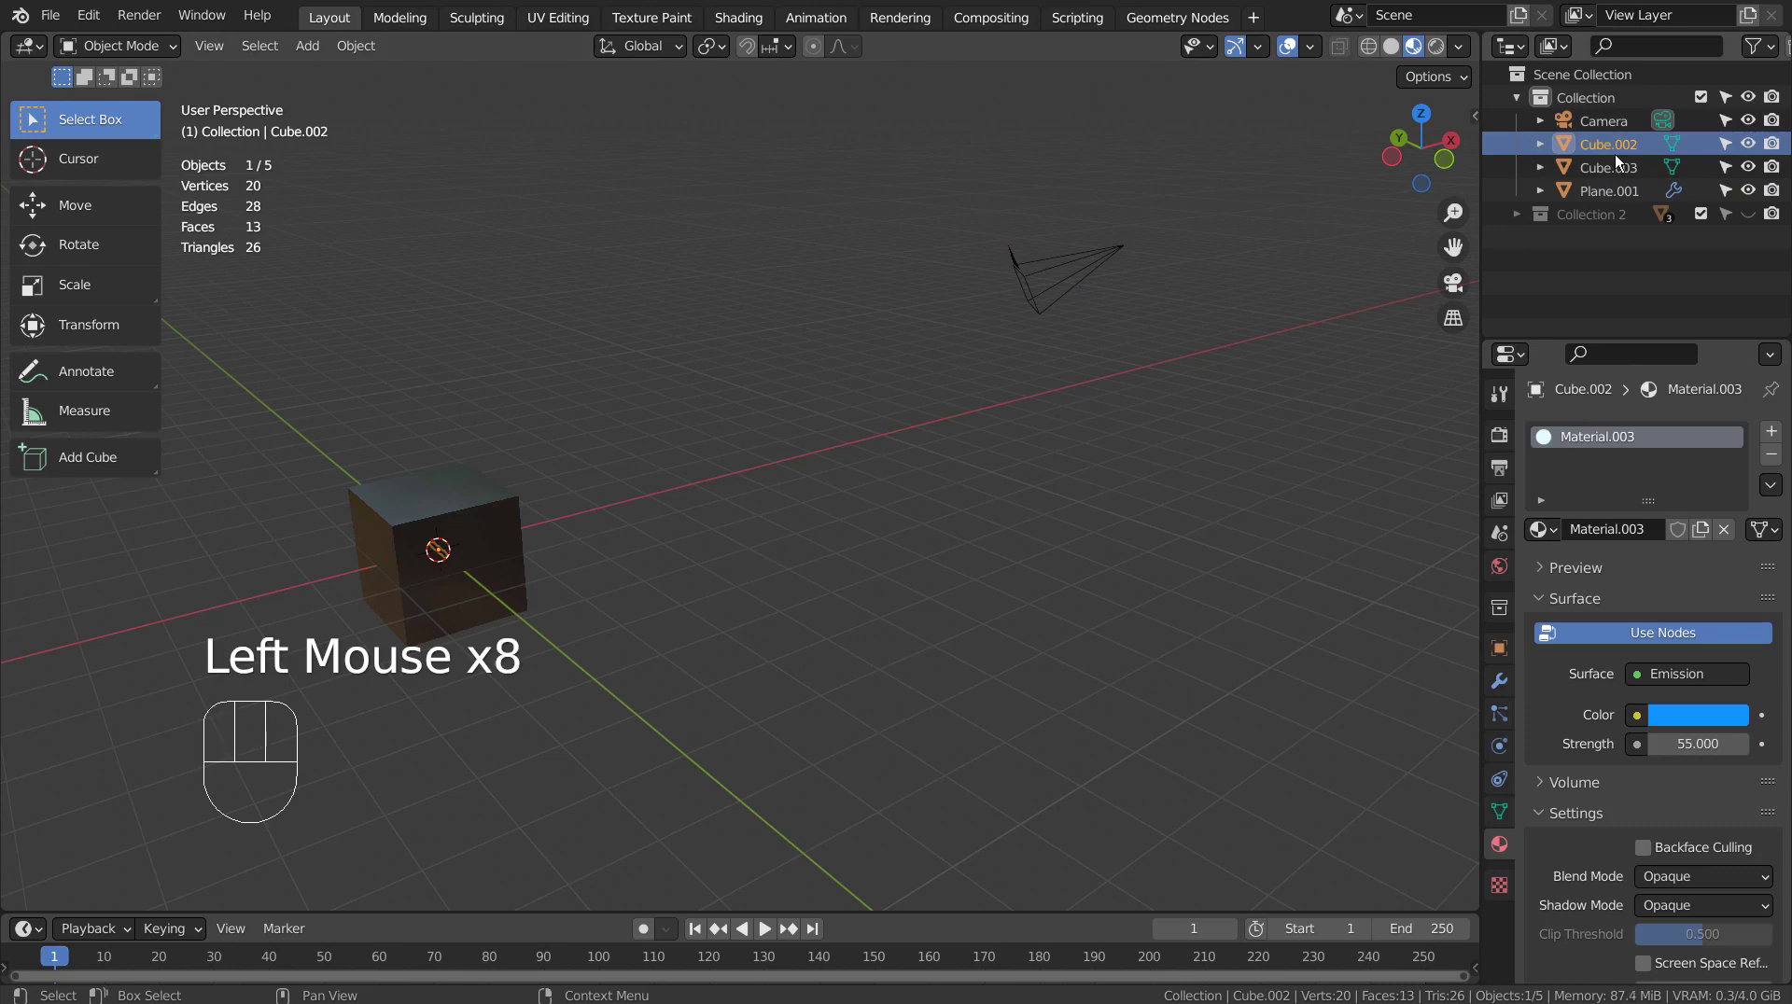
{"action": "left_click", "coordinate": [1614, 159]}
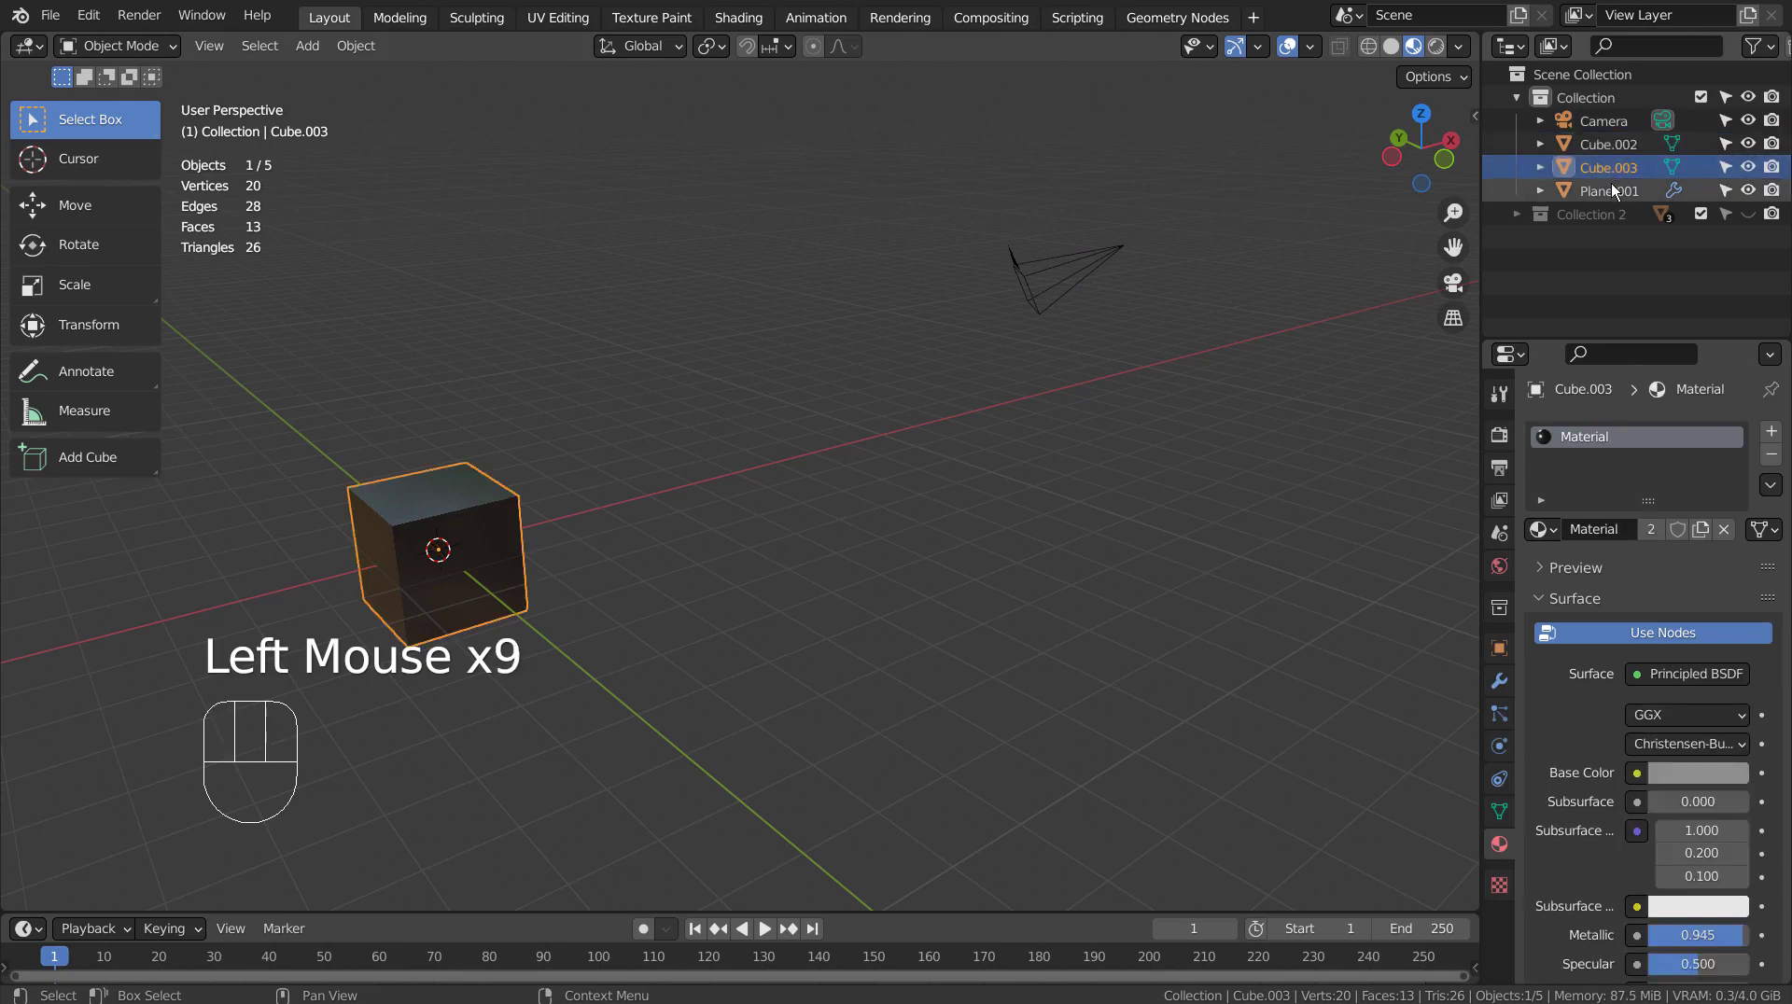
Slide the emitter plane away from the new cube along the X axis
{"action": "left_click", "coordinate": [1606, 146], "text": "ctrl"}
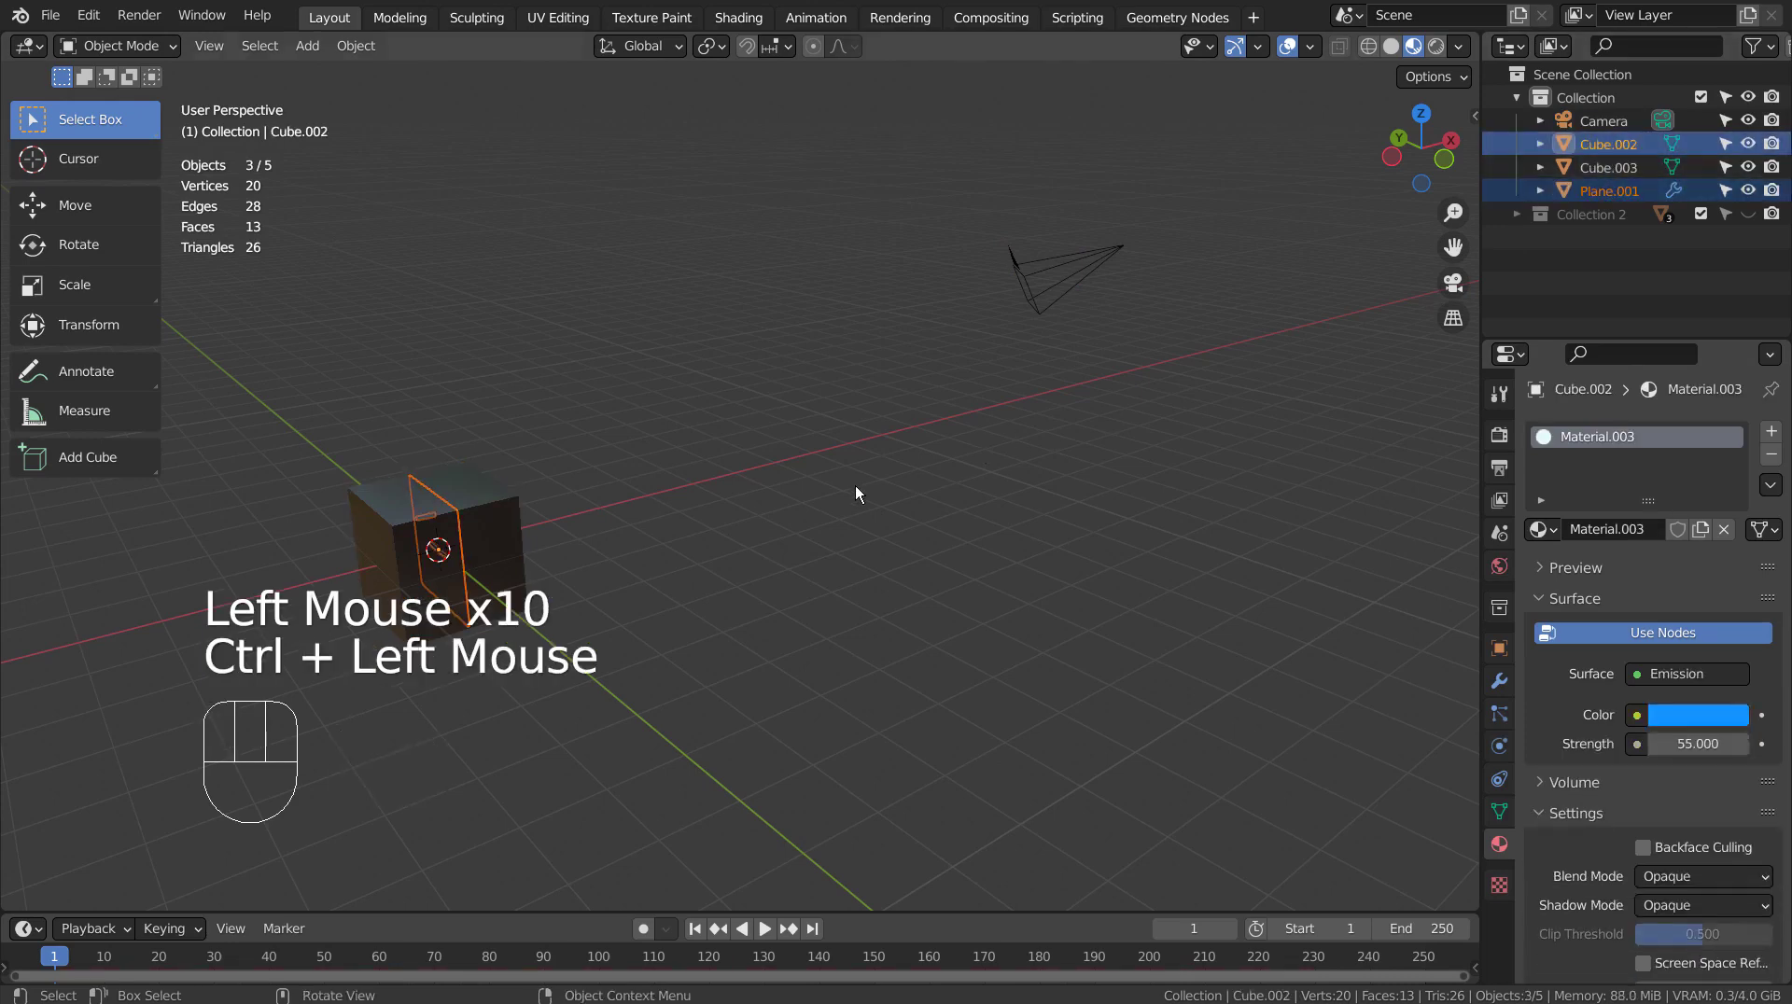
{"action": "key", "text": "g"}
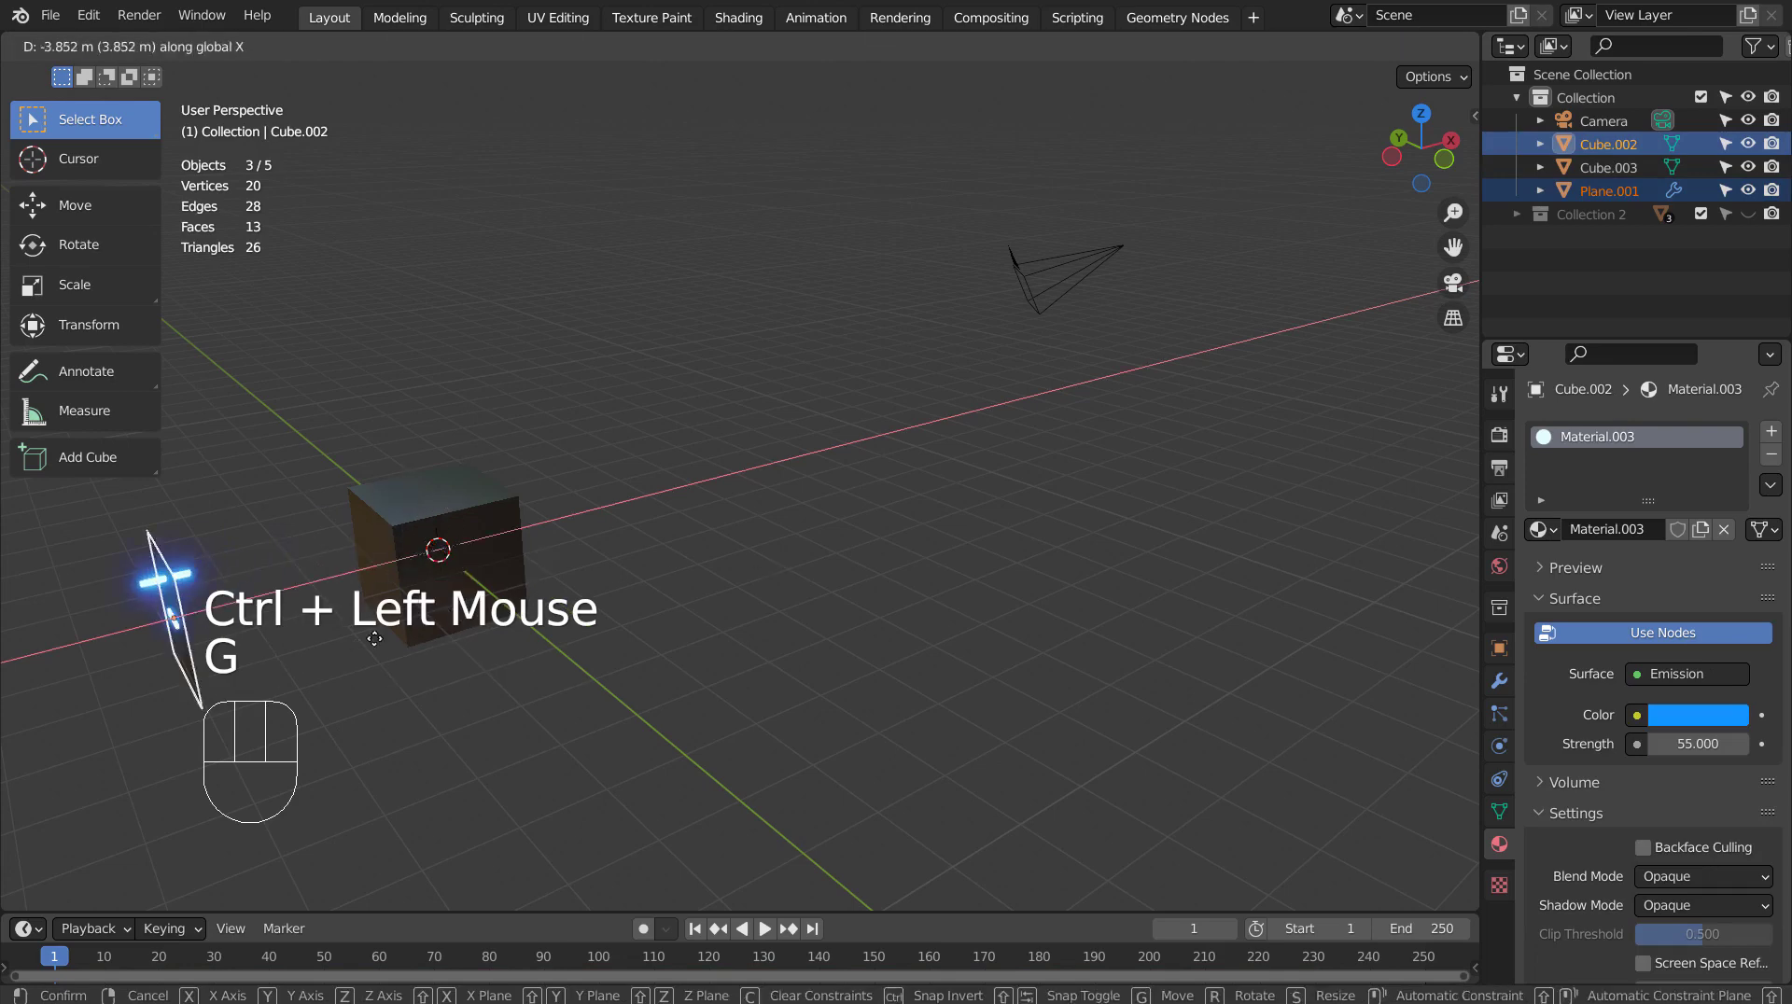
{"action": "left_click", "coordinate": [362, 646], "text": "shift"}
{"action": "middle_click_drag", "start_coordinate": [362, 646], "coordinate": [965, 581], "text": "shift"}
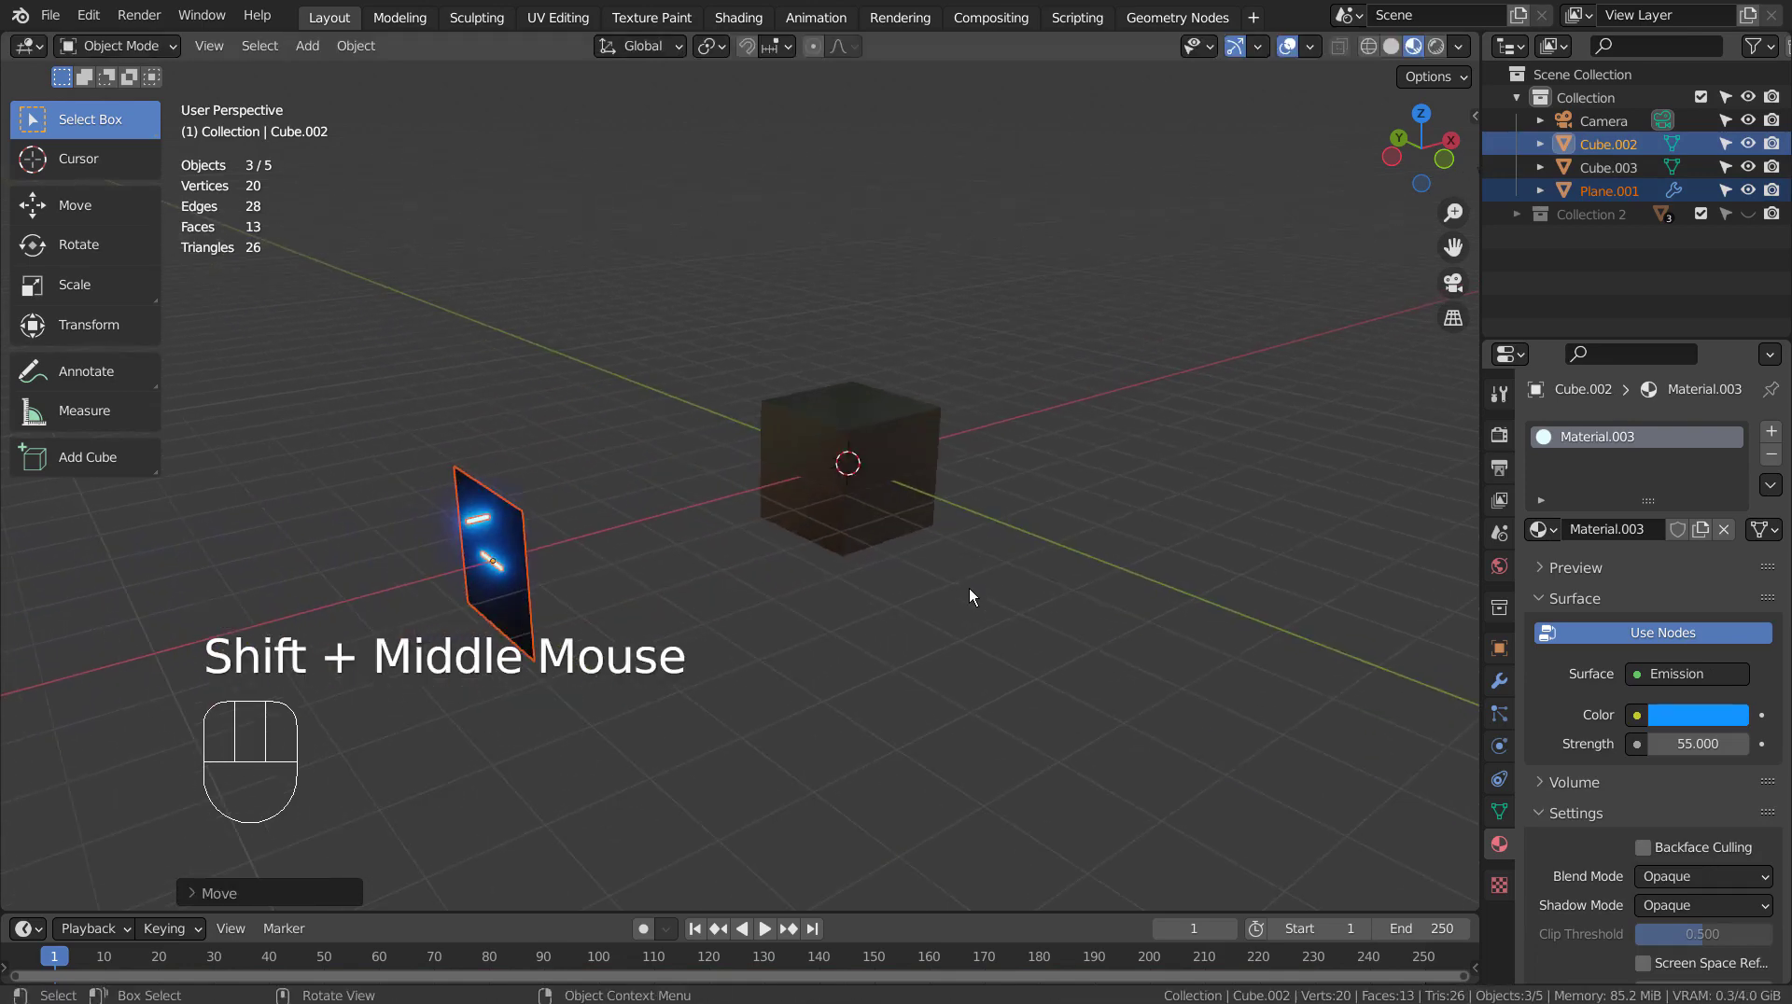
{"action": "key", "text": "g"}
{"action": "key", "text": "x"}
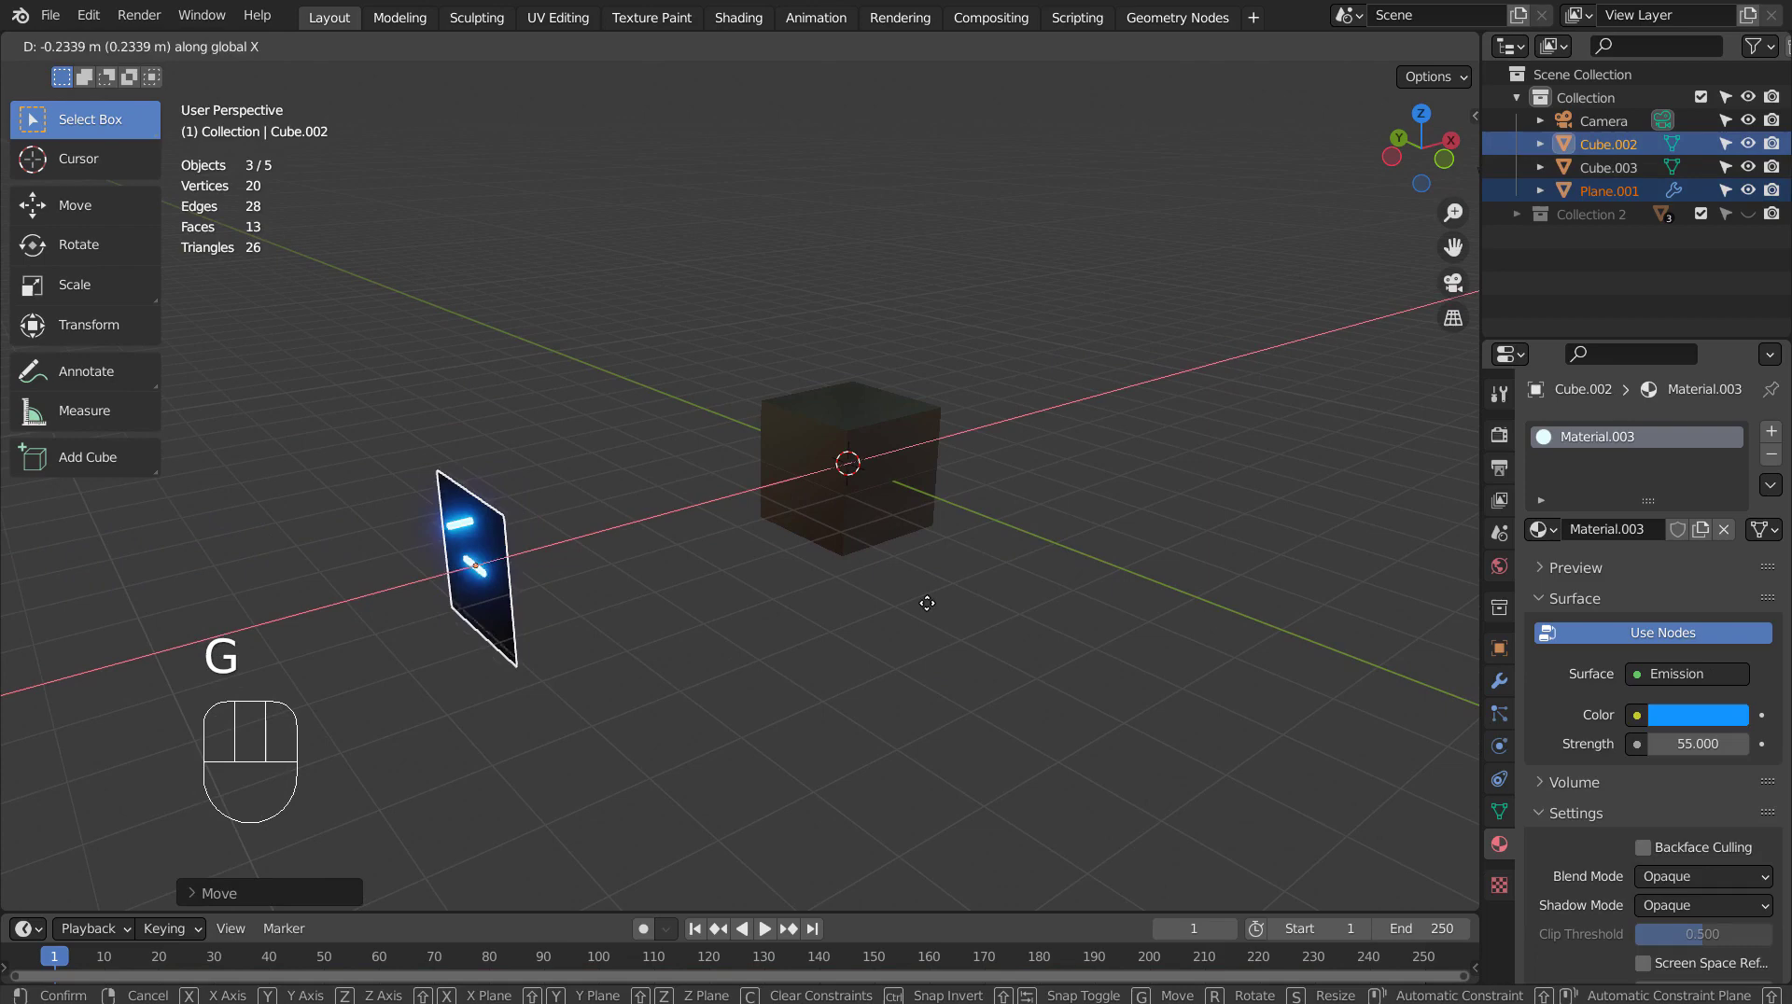
{"action": "middle_click_drag", "start_coordinate": [876, 641], "coordinate": [840, 654]}
Play the animation and pause at frame 48 with streaks passing through the cube
{"action": "left_click", "coordinate": [787, 929]}
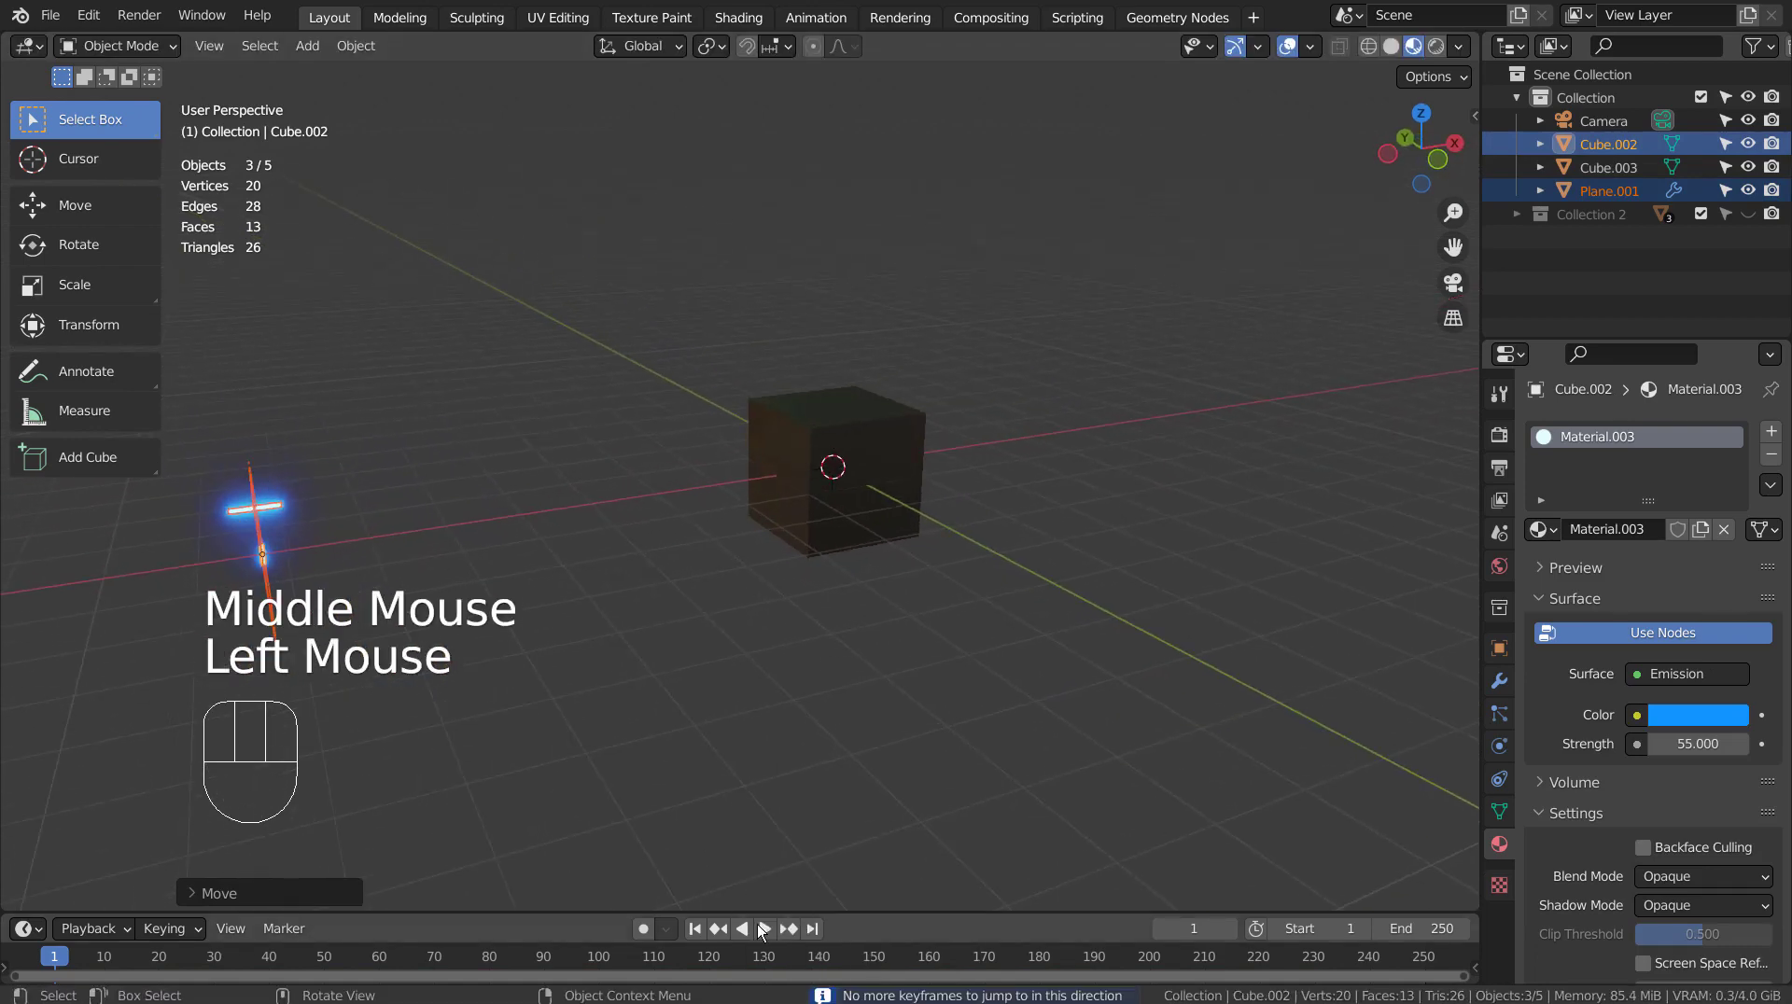
{"action": "left_click", "coordinate": [771, 926]}
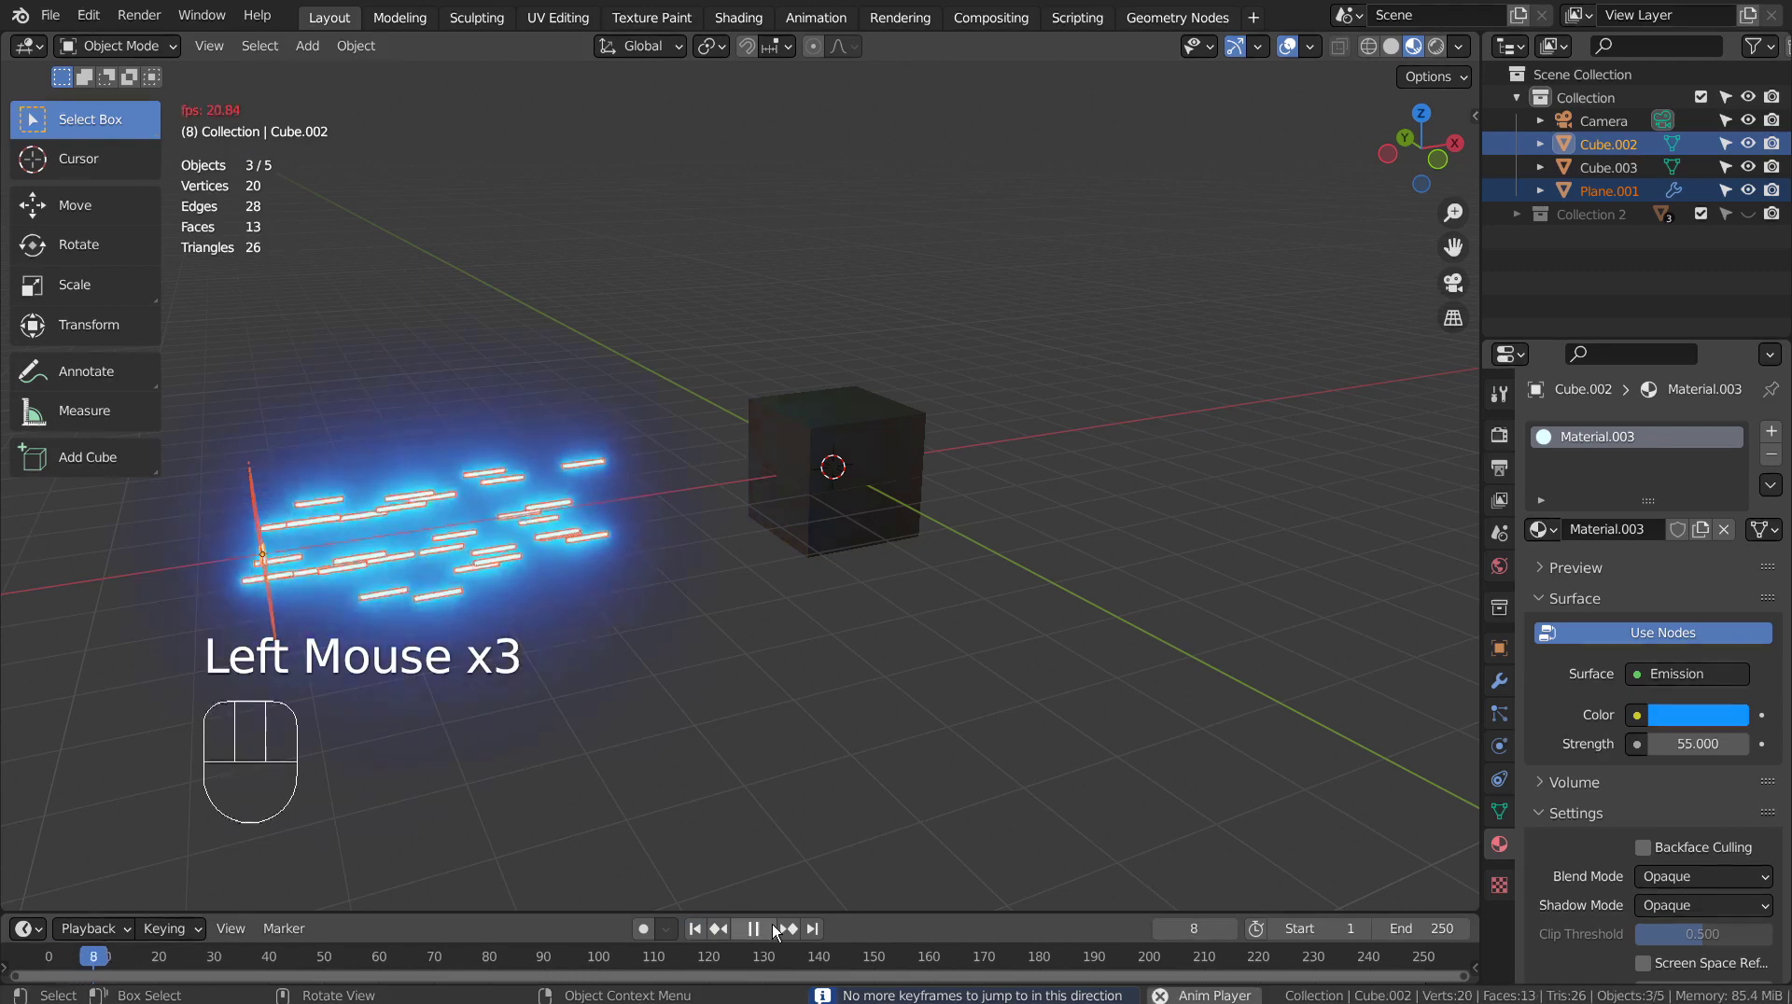
{"action": "left_click", "coordinate": [771, 924]}
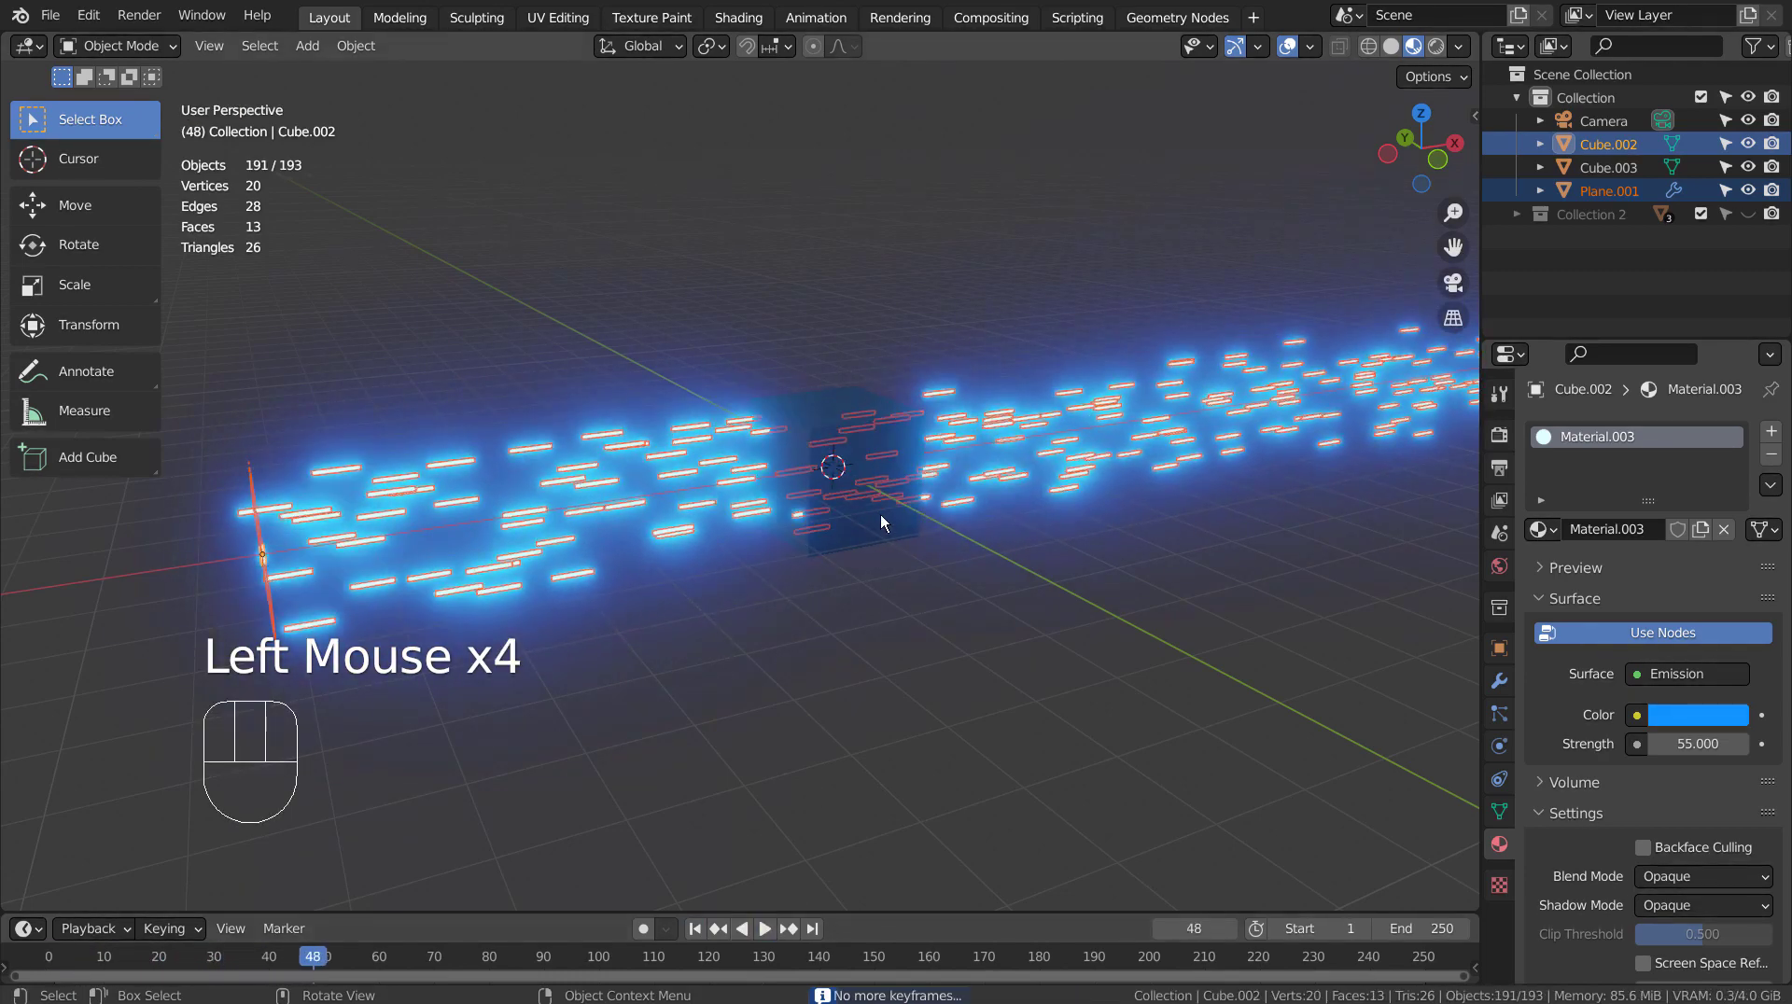
Give Cube.003 Collision physics and rewind the animation to frame 1
{"action": "left_click", "coordinate": [939, 527]}
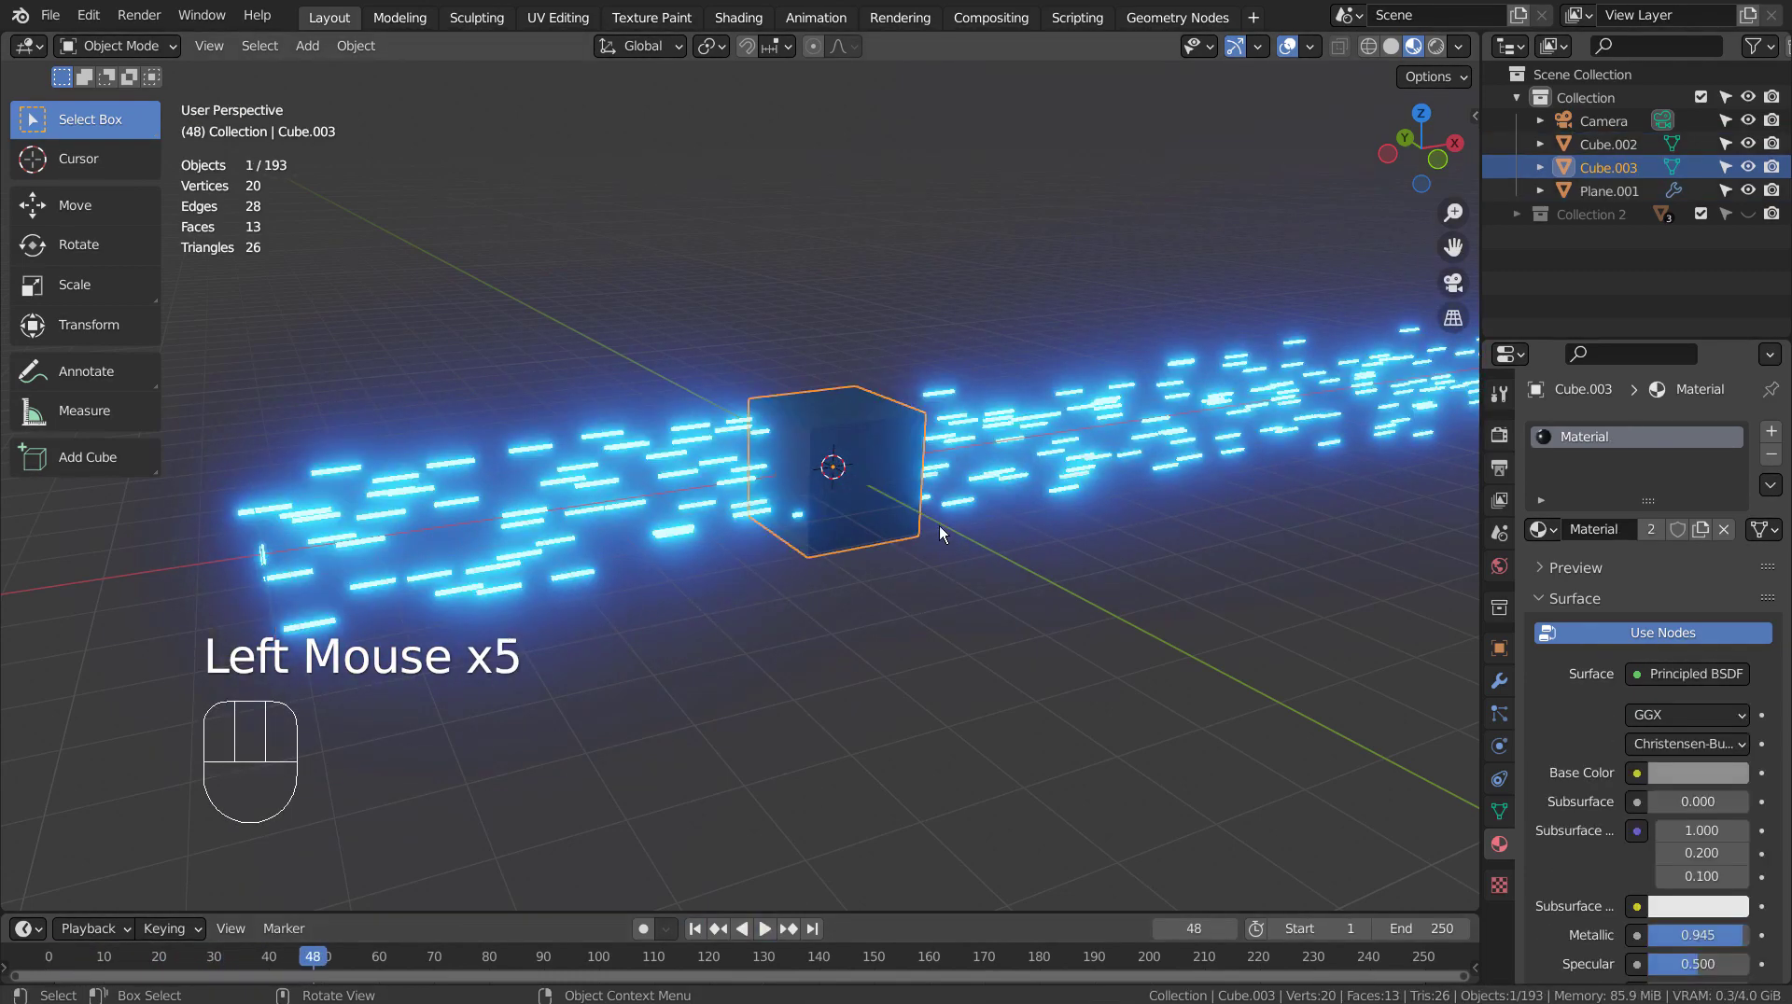
{"action": "left_click", "coordinate": [1495, 775]}
{"action": "left_click", "coordinate": [1500, 747]}
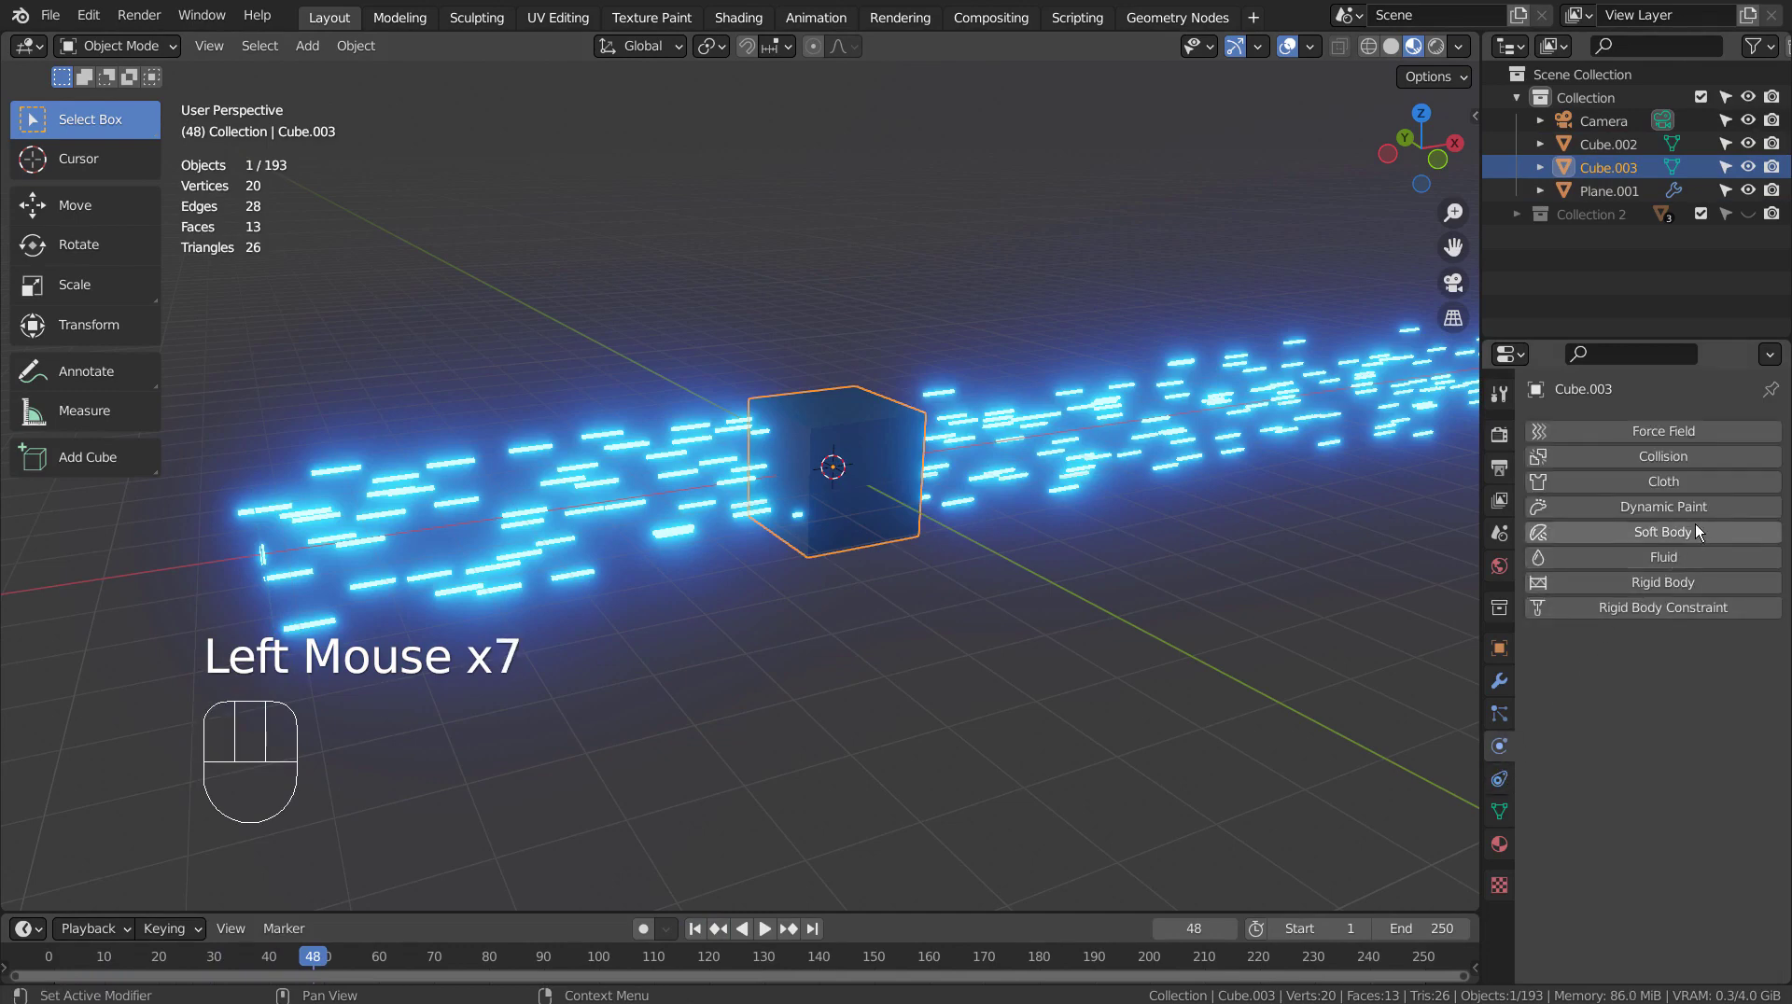
{"action": "left_click", "coordinate": [1711, 454]}
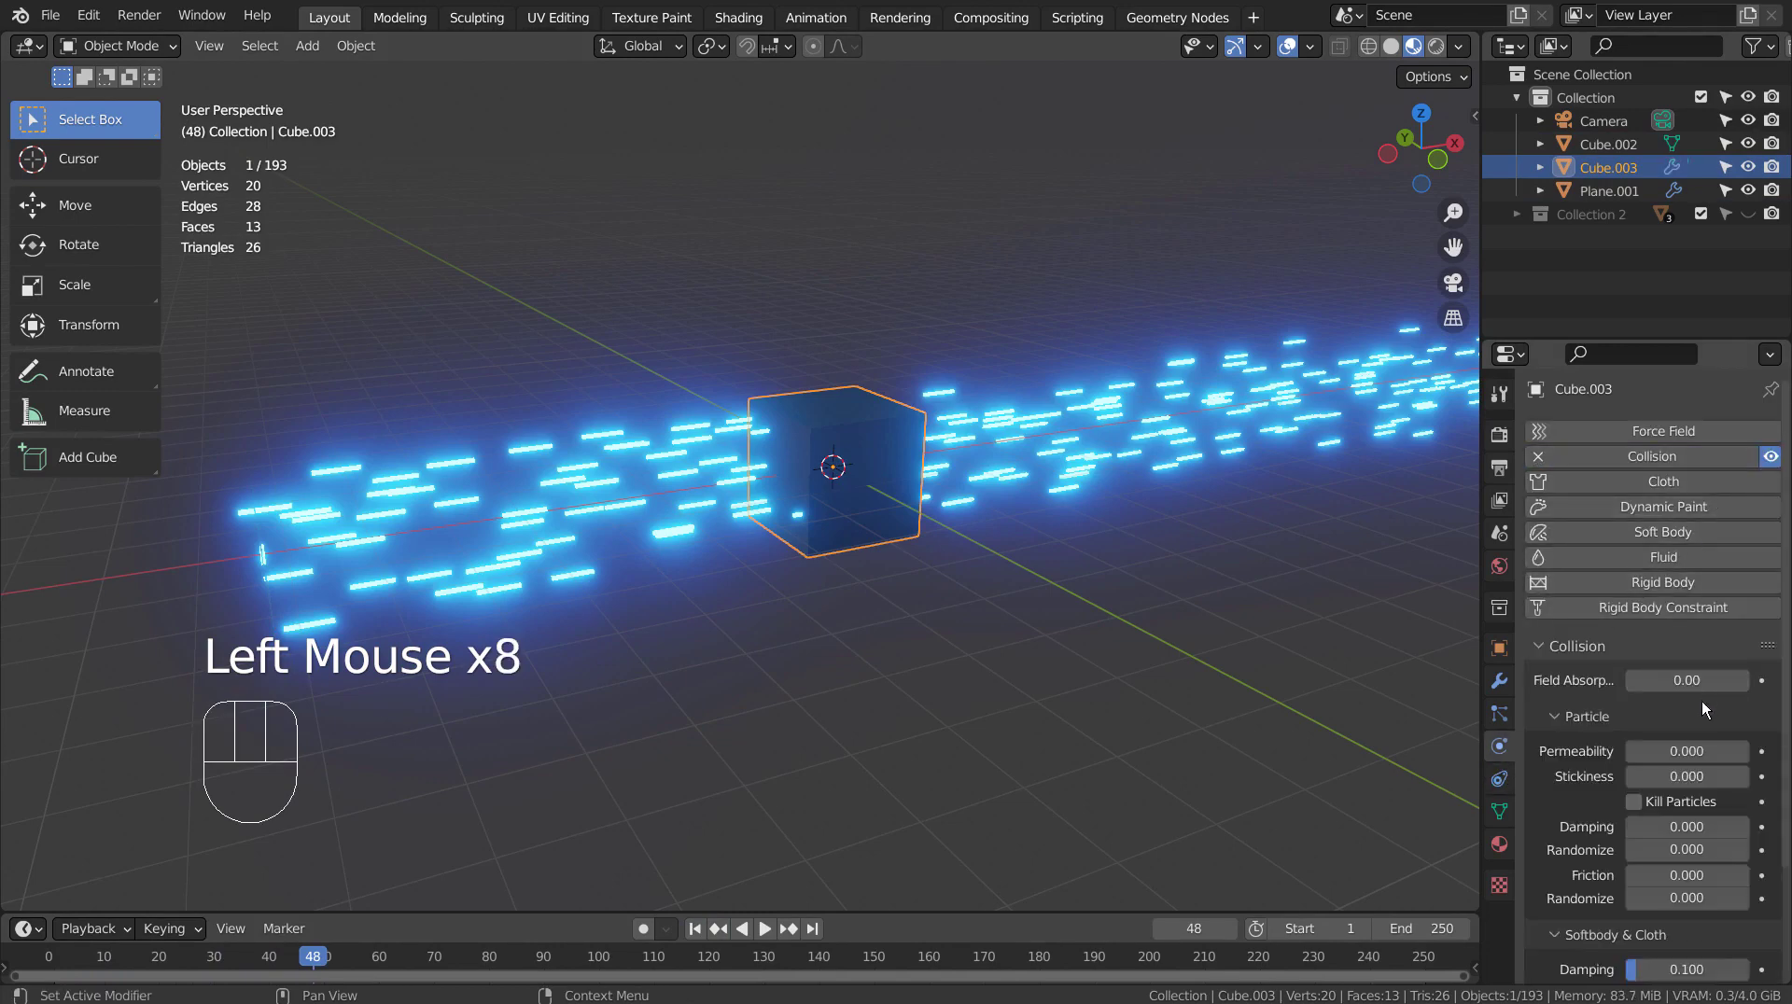
{"action": "left_click", "coordinate": [694, 929]}
Play the animation and watch the particles stop against Cube.003's face
{"action": "left_click", "coordinate": [767, 929]}
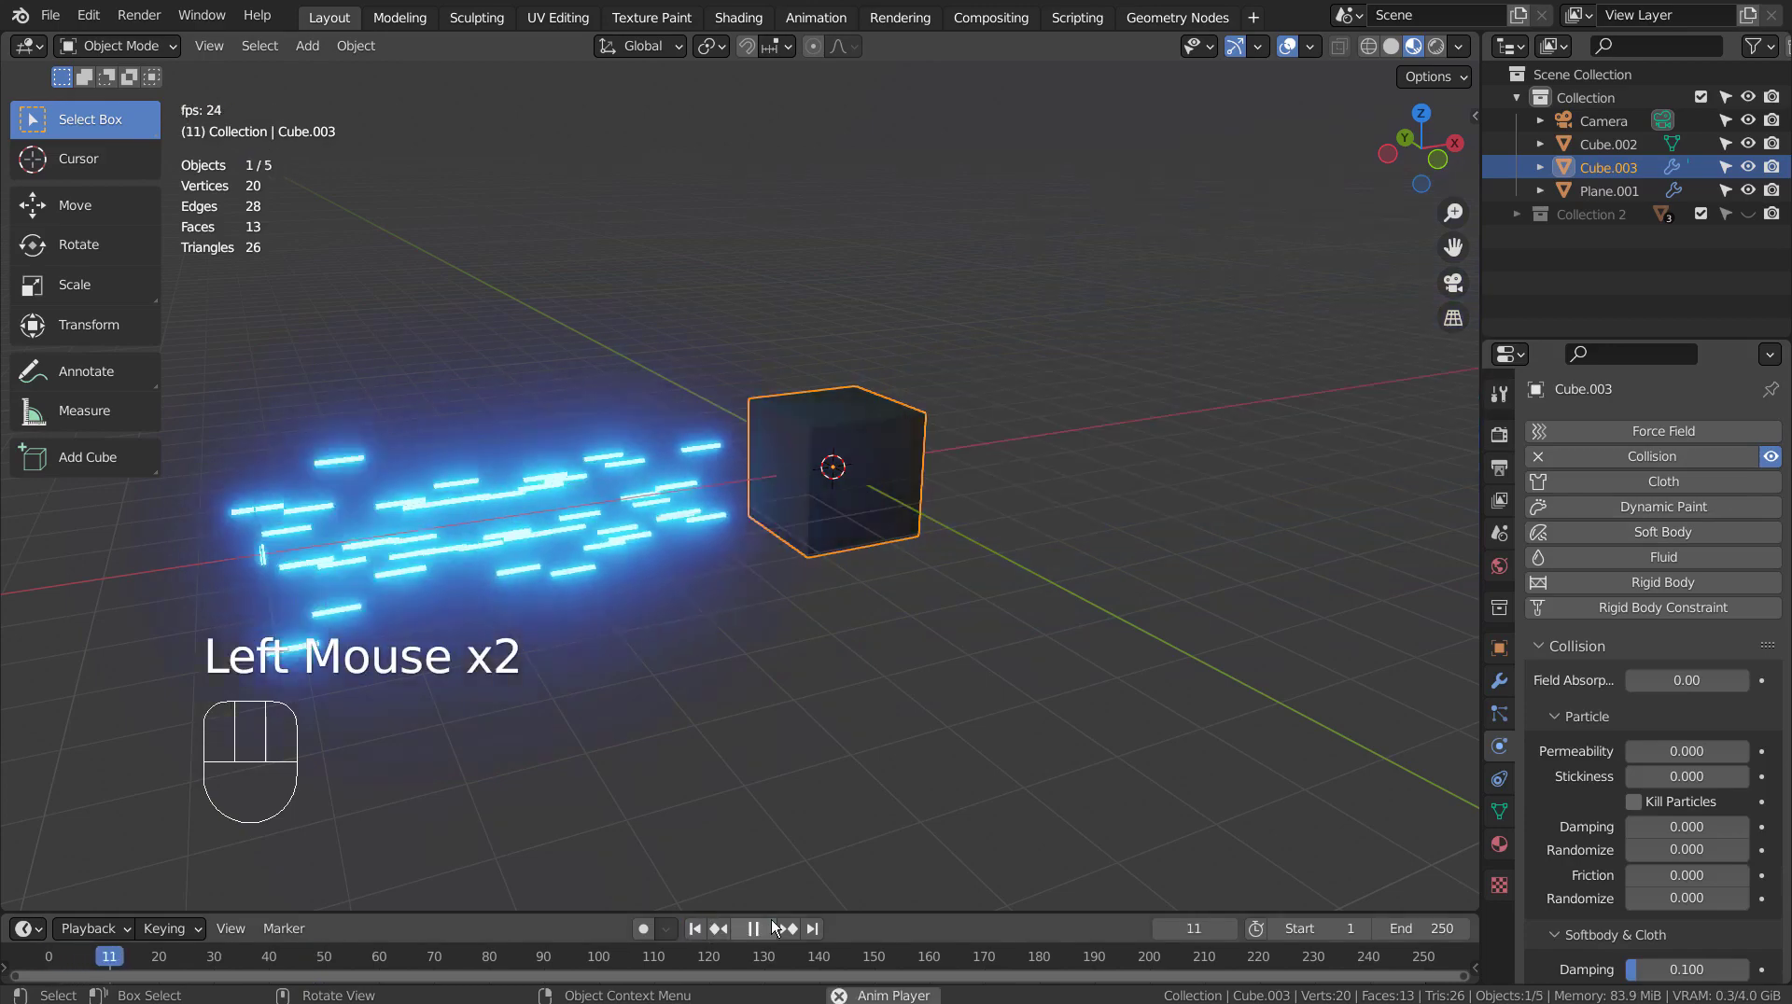
{"action": "mouse_move", "coordinate": [715, 670]}
{"action": "middle_mouse_down"}
{"action": "mouse_move", "coordinate": [956, 664]}
{"action": "mouse_move", "coordinate": [1066, 629]}
{"action": "mouse_move", "coordinate": [720, 640]}
{"action": "middle_mouse_up"}
{"action": "scroll", "coordinate": [720, 640], "scroll_direction": "up", "scroll_amount": 3}
{"action": "middle_click_drag", "start_coordinate": [613, 540], "coordinate": [1096, 573], "text": "shift"}
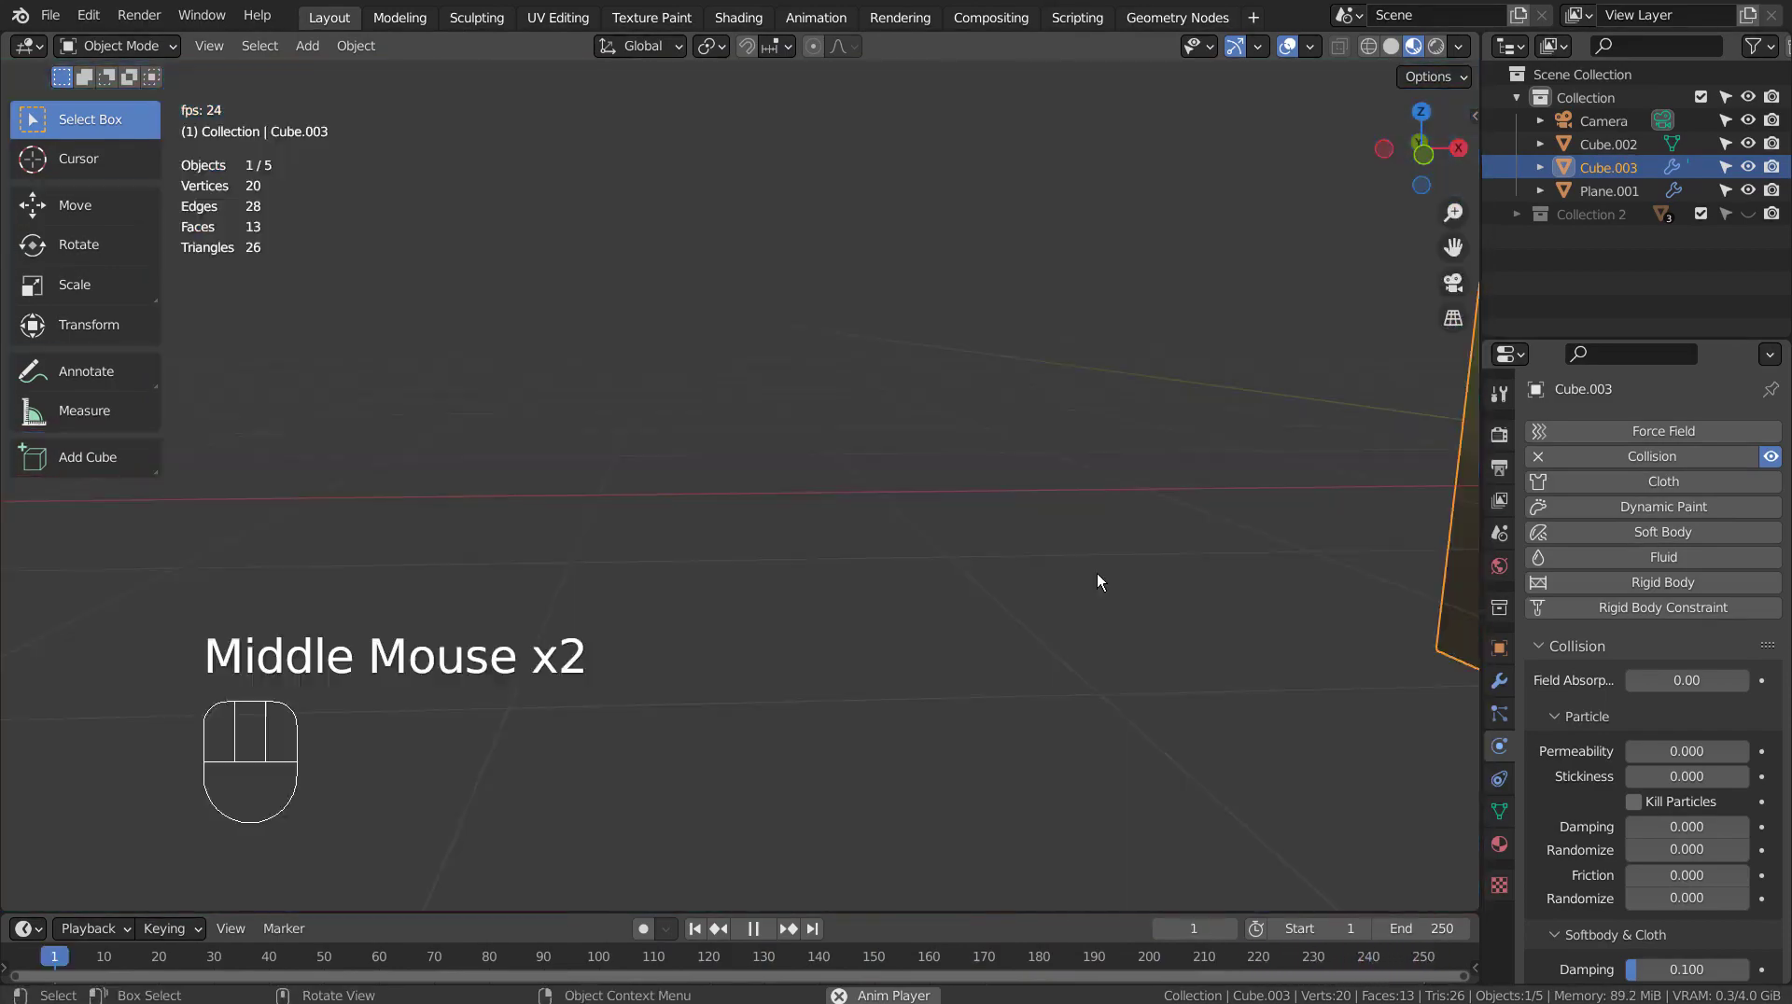
{"action": "scroll", "coordinate": [1096, 573], "scroll_direction": "down", "scroll_amount": 4}
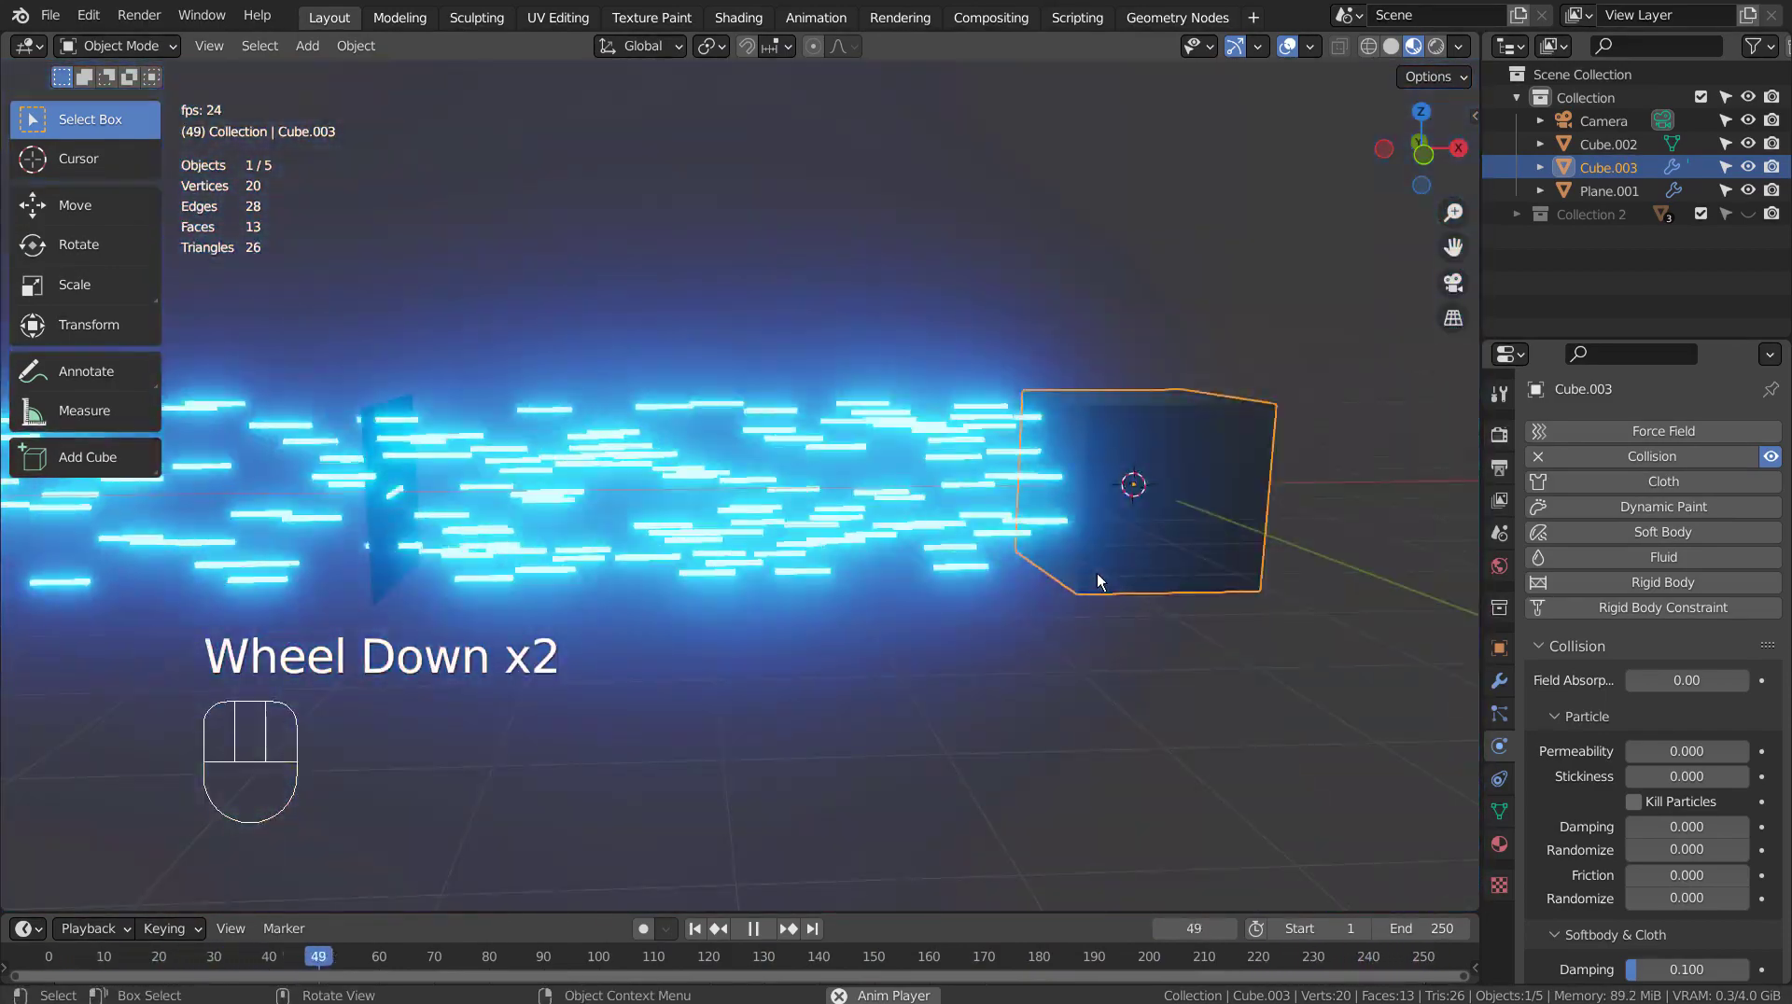
{"action": "middle_click_drag", "start_coordinate": [696, 616], "coordinate": [917, 618]}
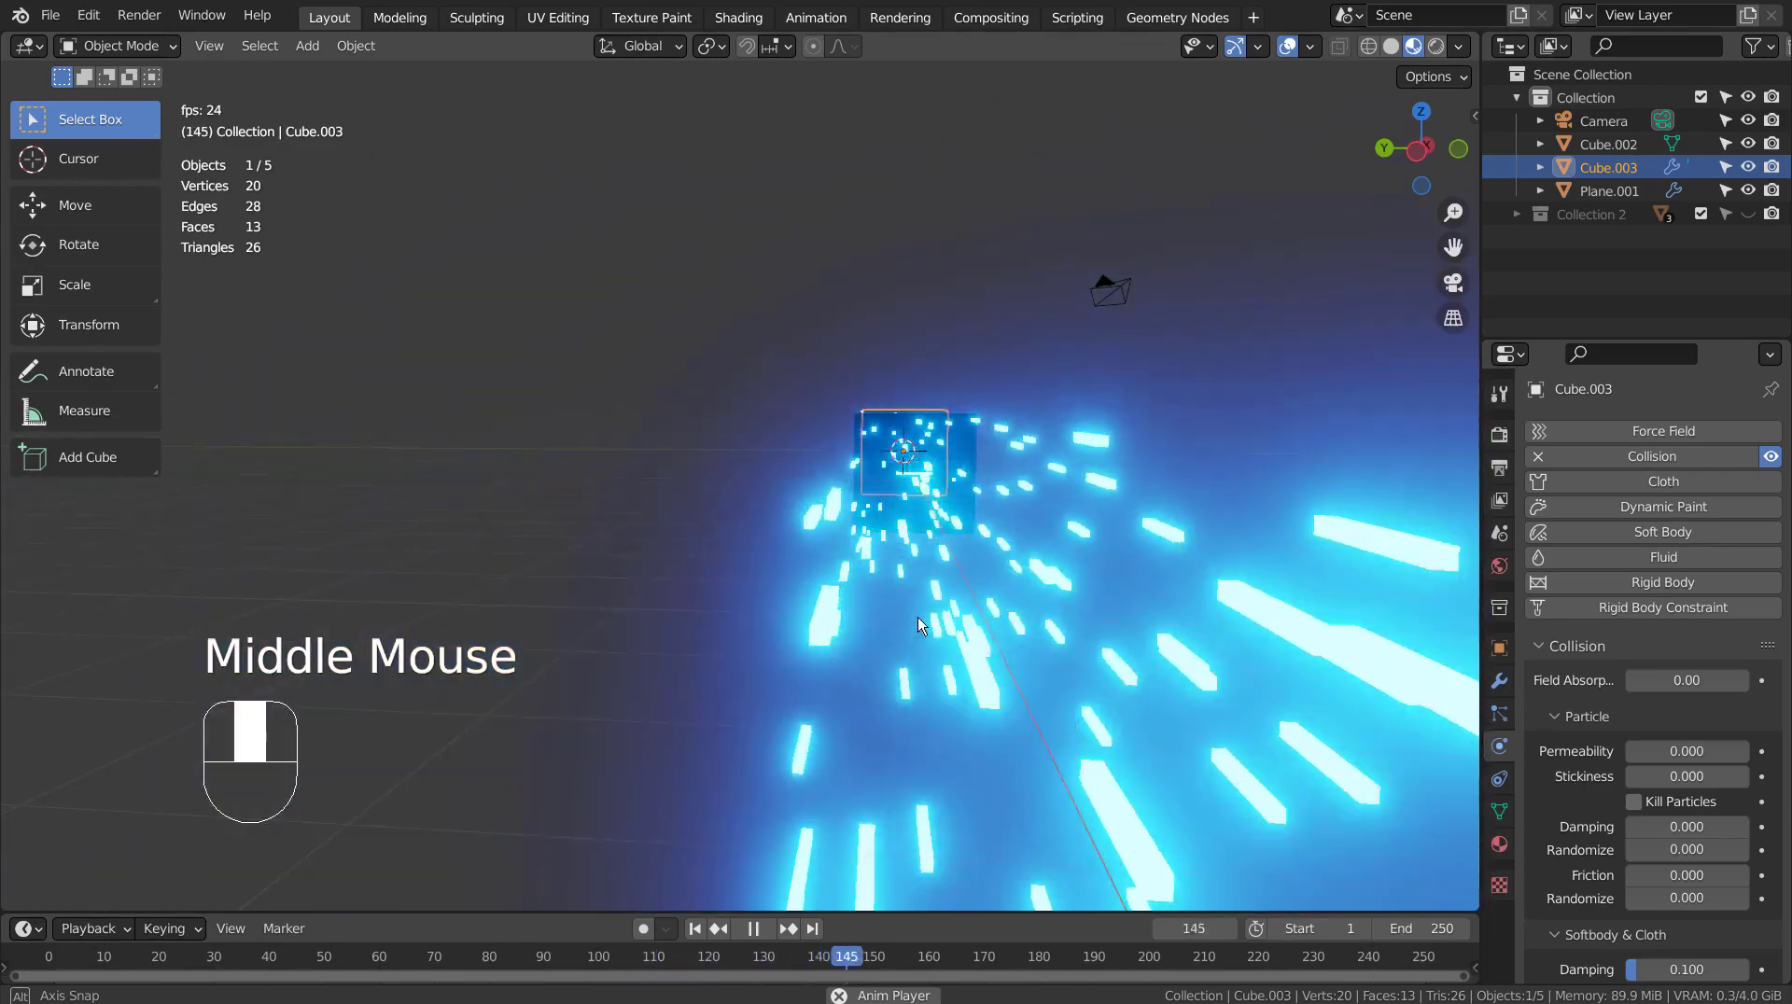
{"action": "middle_click_drag", "start_coordinate": [1104, 663], "coordinate": [1122, 663]}
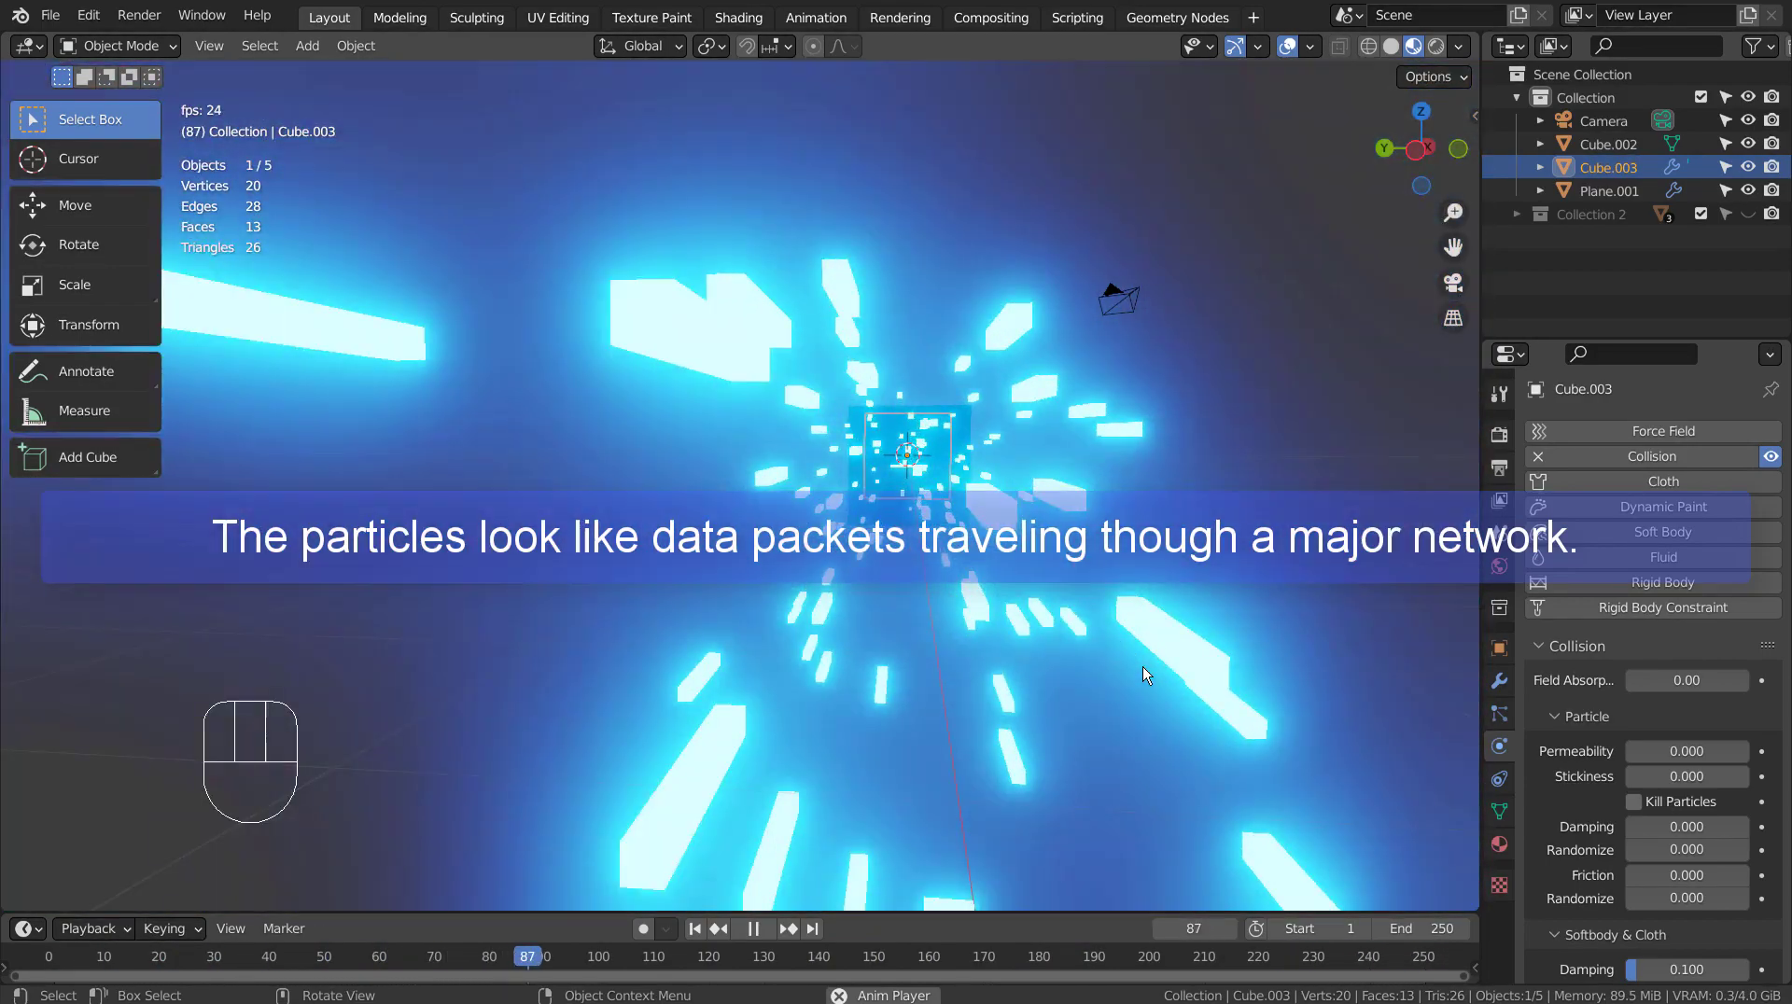
{"action": "middle_click_drag", "start_coordinate": [1142, 667], "coordinate": [944, 703]}
{"action": "scroll", "coordinate": [1030, 643], "scroll_direction": "down", "scroll_amount": 2}
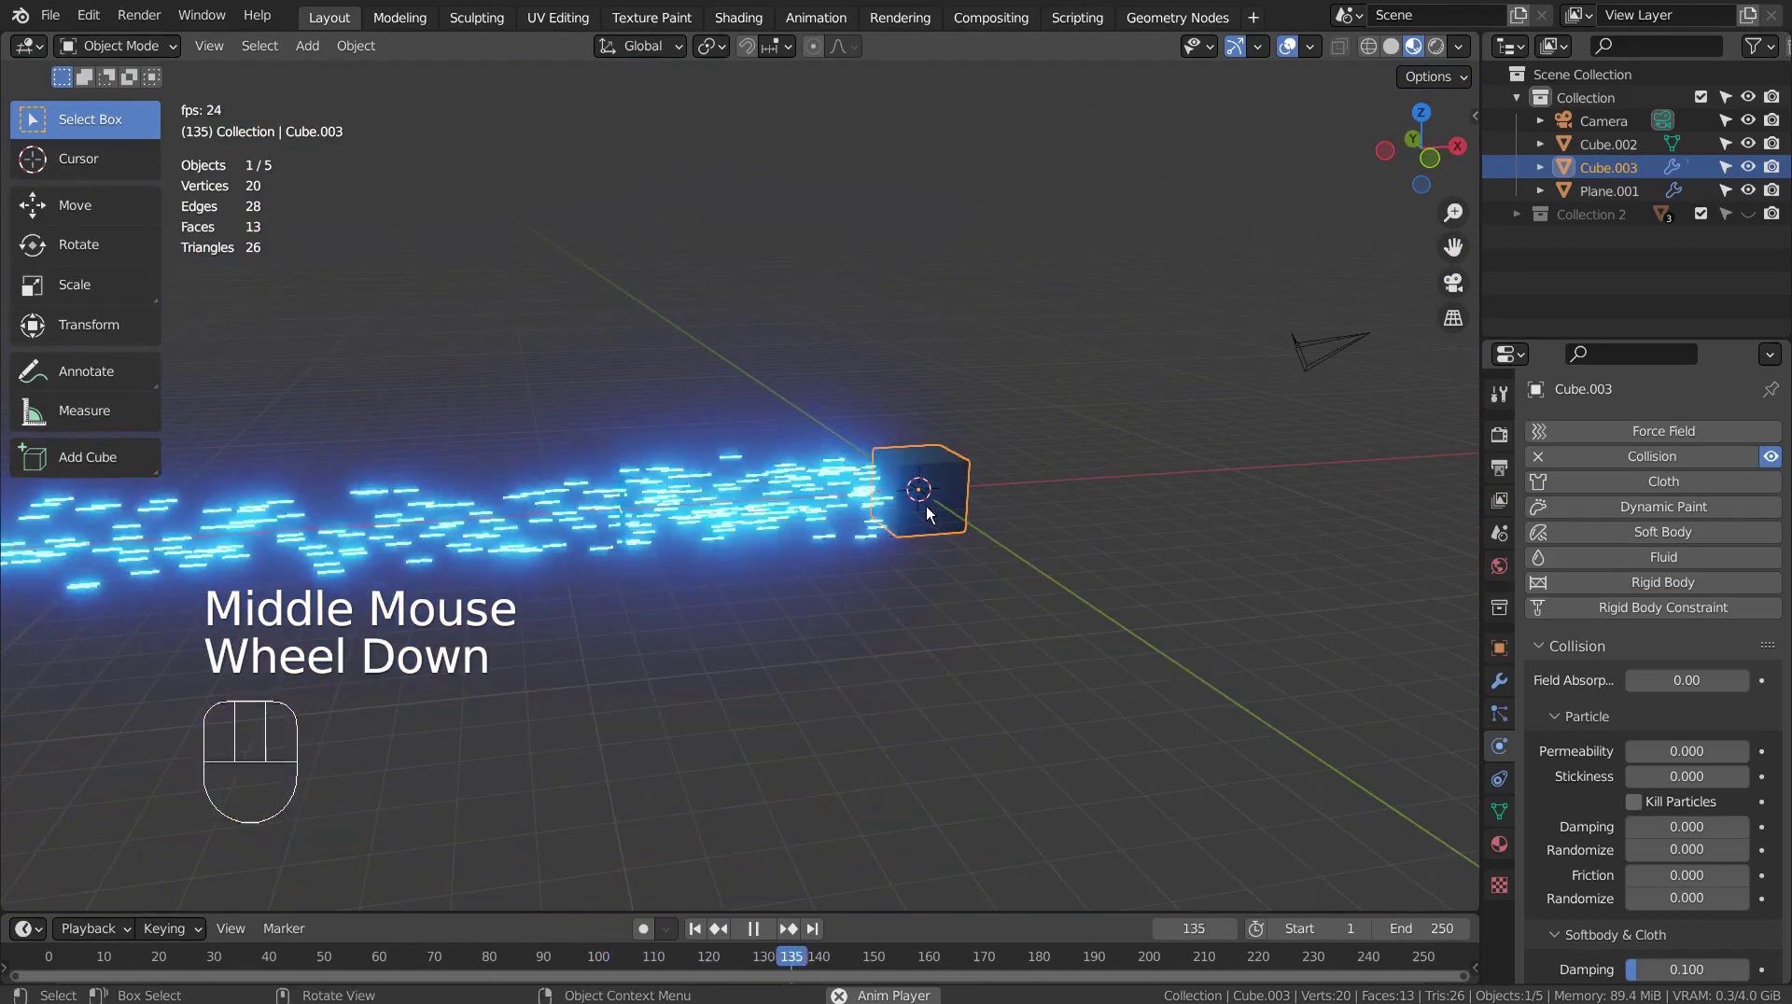
Deselect, reframe the view, and select Cube.003 in the viewport
{"action": "left_click", "coordinate": [1030, 642]}
{"action": "scroll", "coordinate": [1034, 549], "scroll_direction": "down", "scroll_amount": 2}
{"action": "middle_click_drag", "start_coordinate": [1034, 549], "coordinate": [1029, 594], "text": "shift"}
{"action": "scroll", "coordinate": [767, 564], "scroll_direction": "up", "scroll_amount": 3}
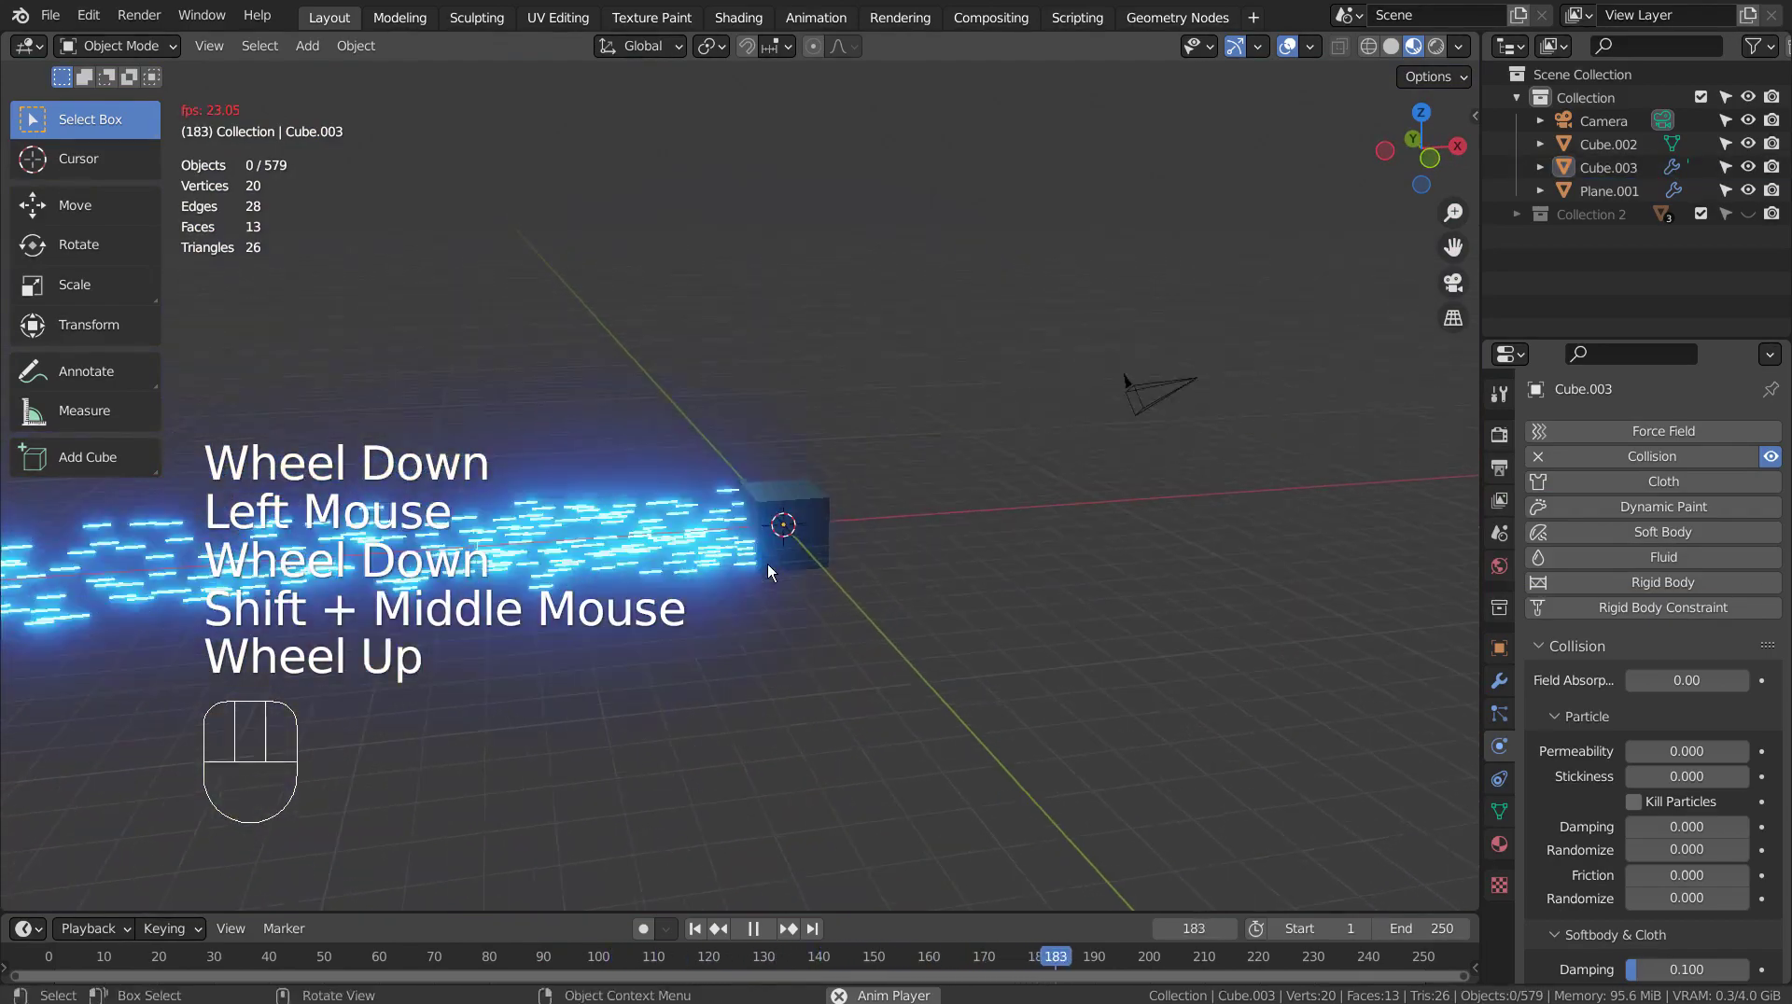
{"action": "left_click", "coordinate": [801, 540]}
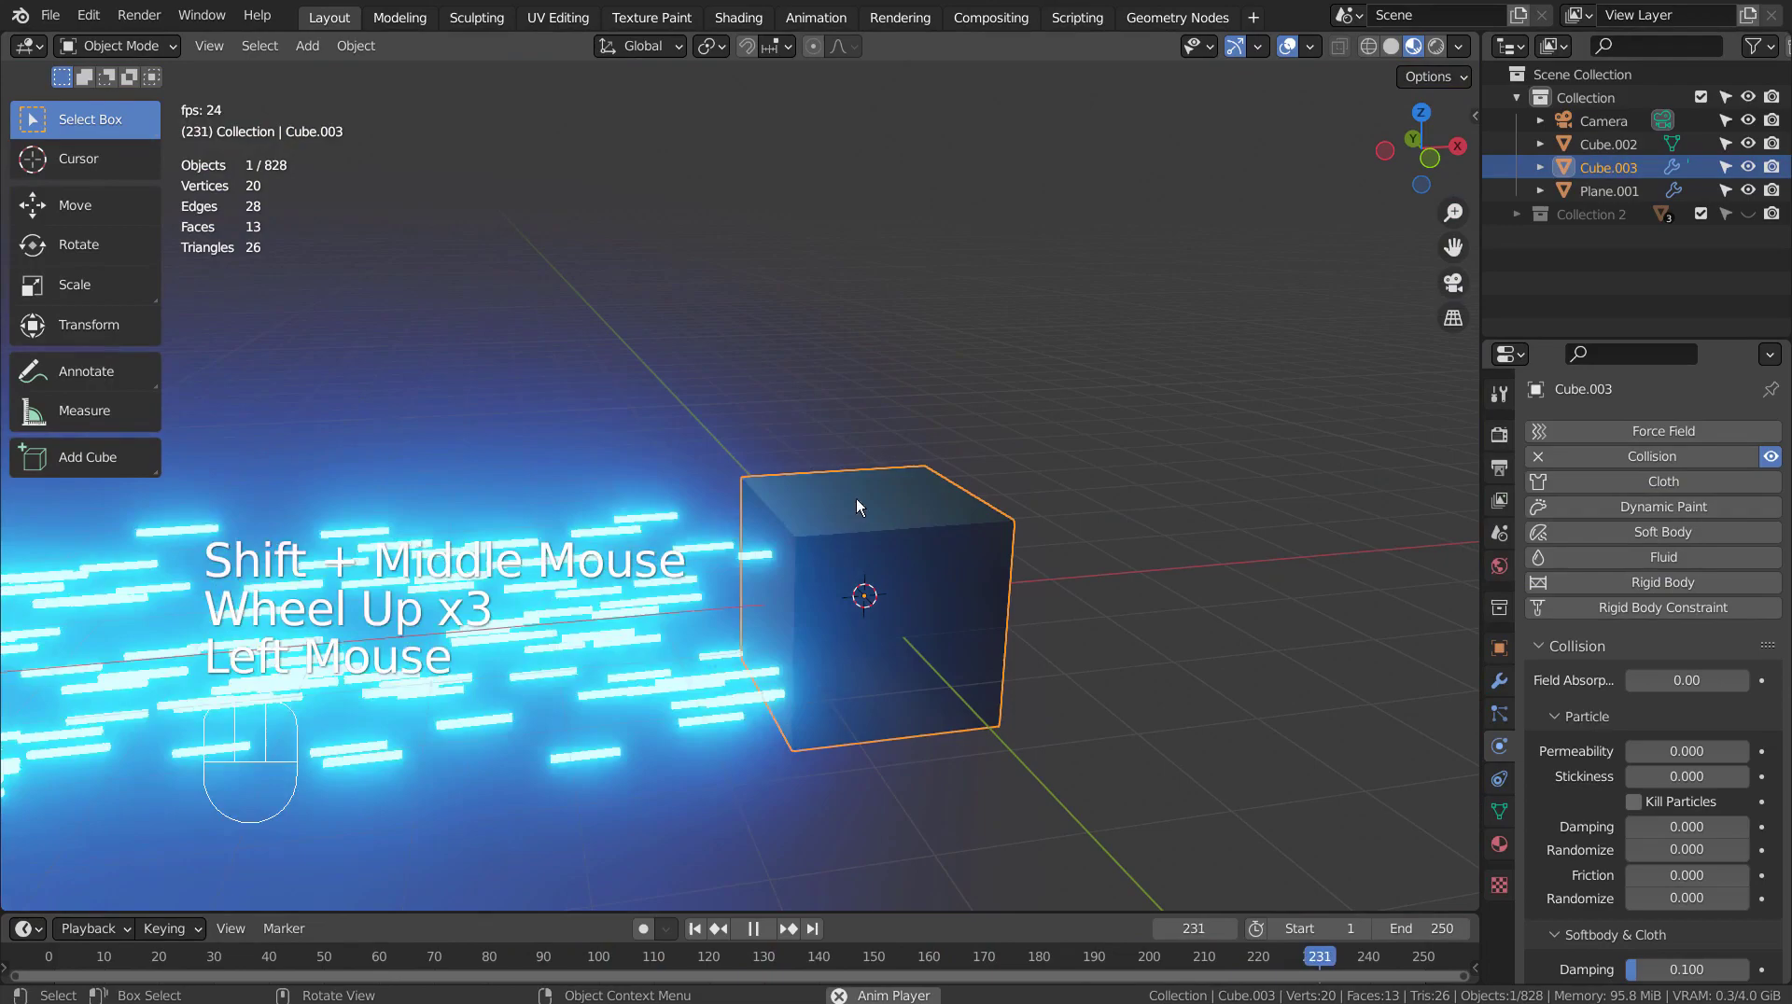
In Edit Mode, subdivide the cube's mesh with 50 cuts
{"action": "key", "text": "Tab"}
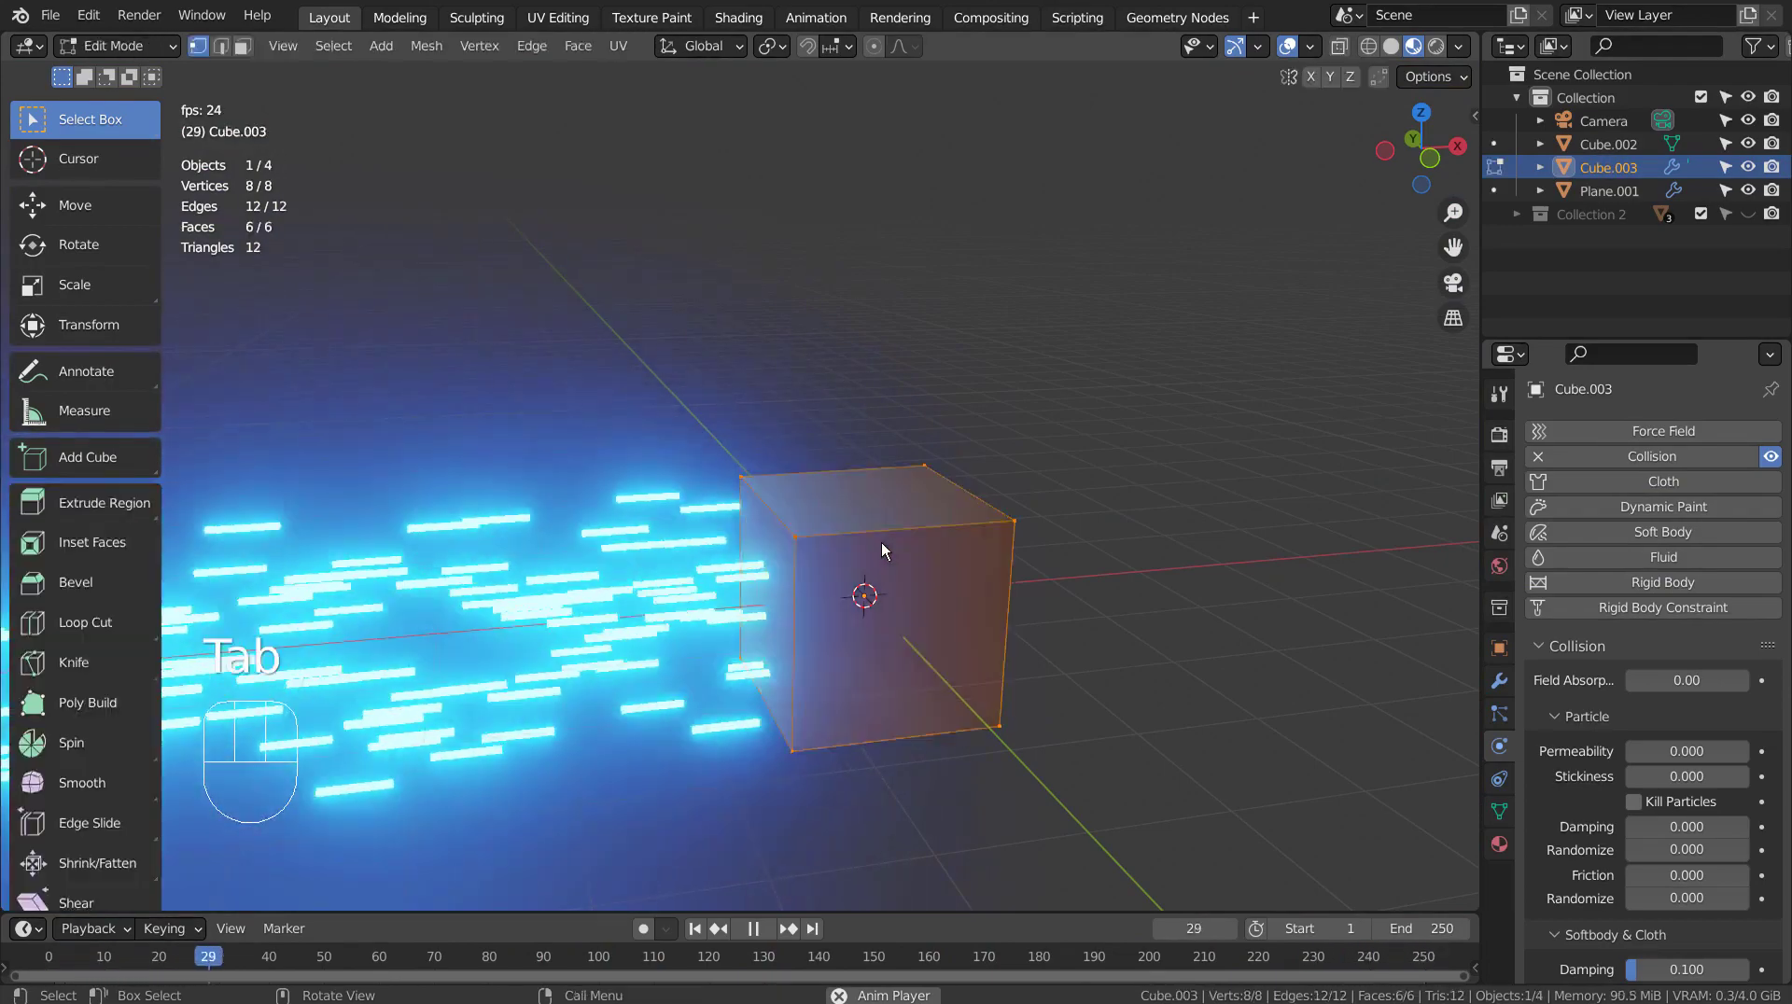
{"action": "right_click", "coordinate": [882, 544]}
{"action": "left_click", "coordinate": [882, 544]}
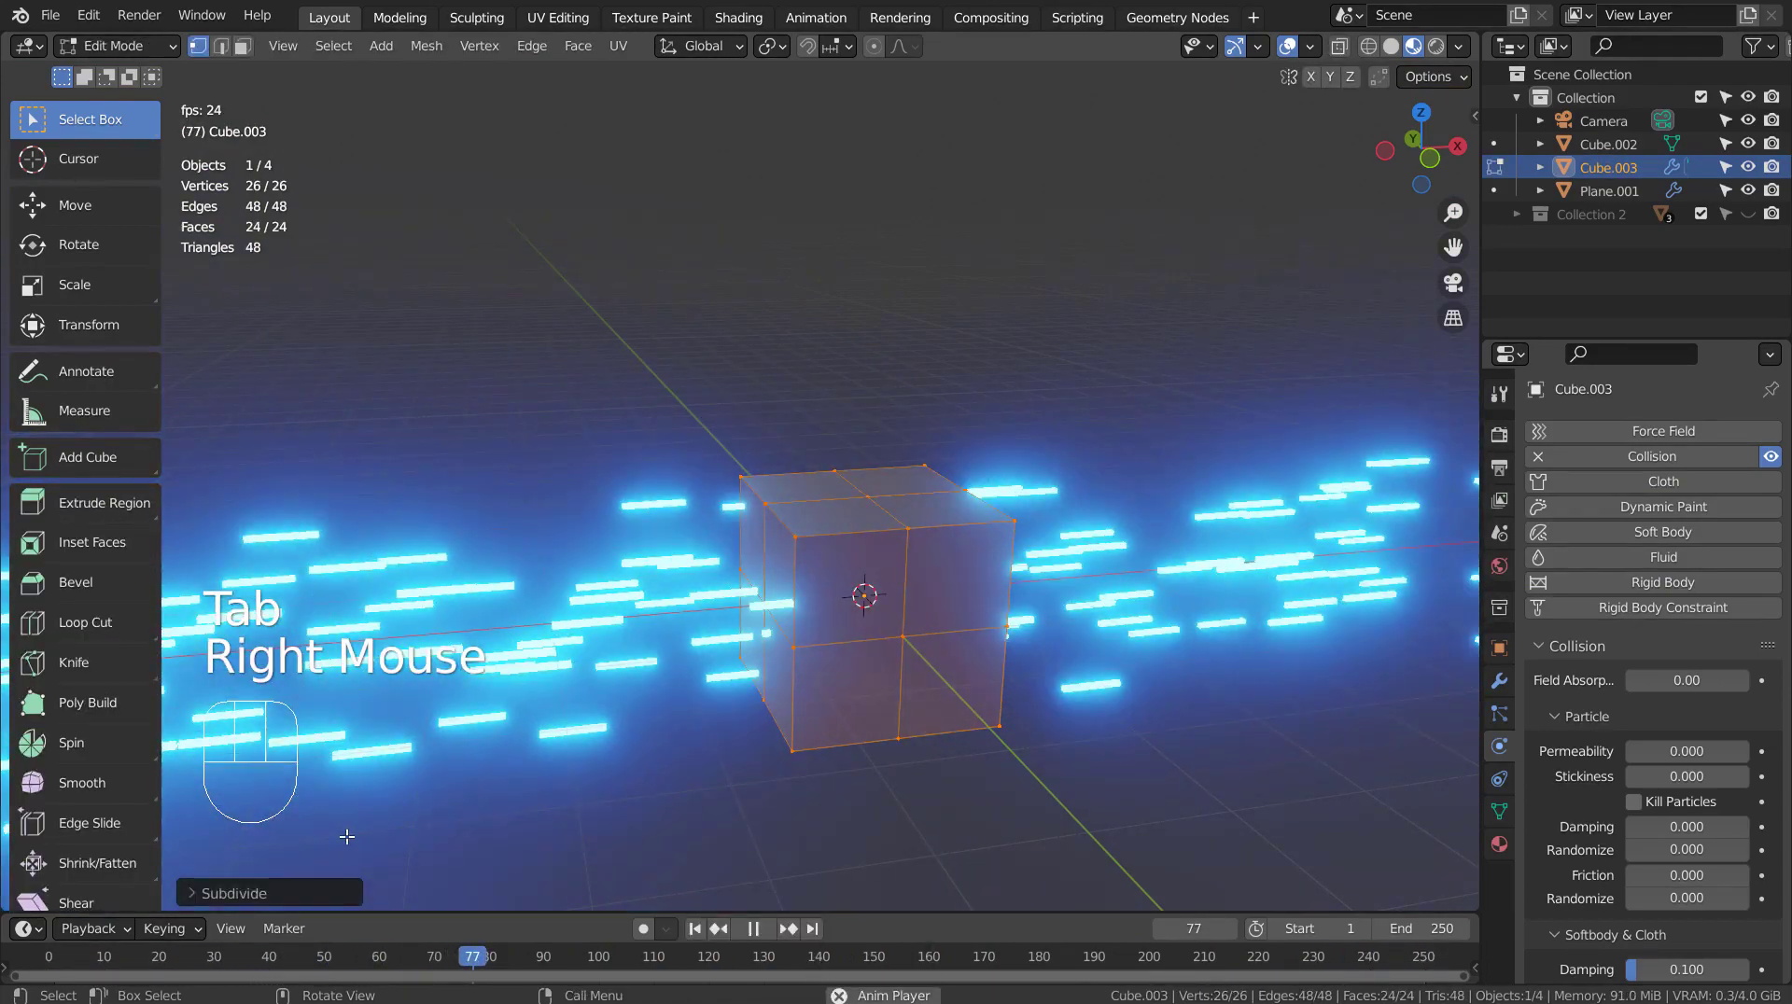
{"action": "left_click", "coordinate": [299, 893]}
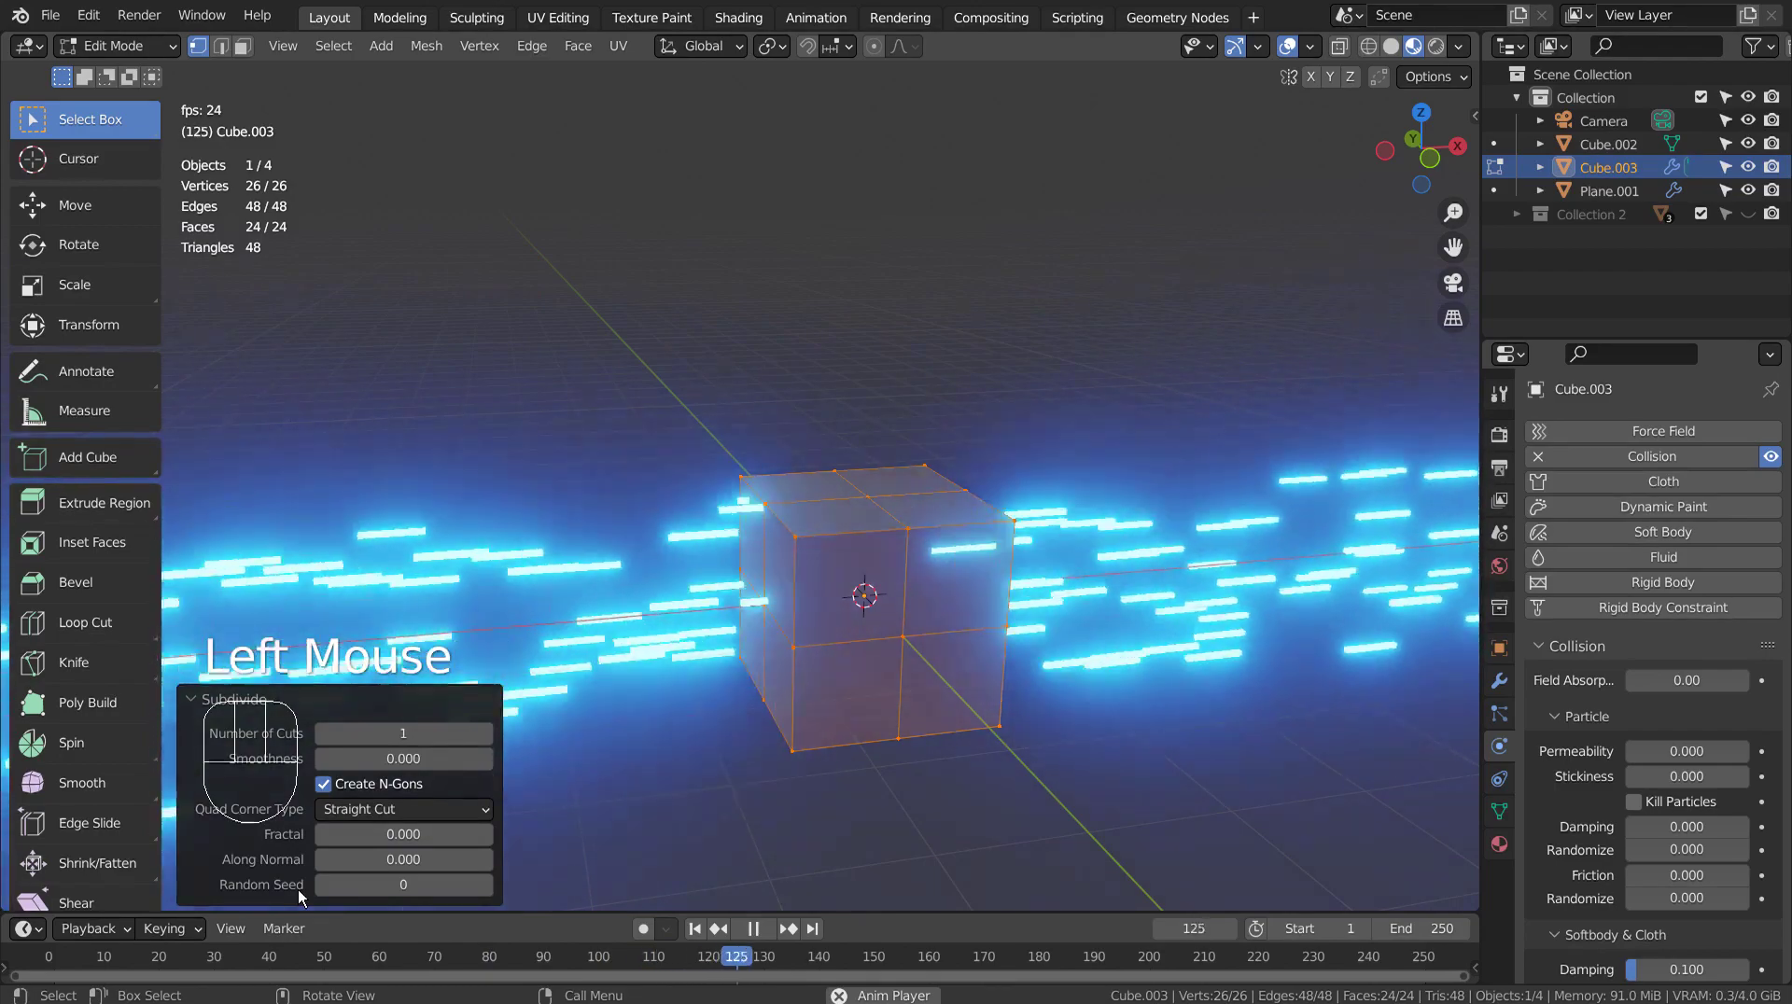
{"action": "double_click", "coordinate": [402, 733]}
{"action": "type", "text": "50"}
{"action": "key", "text": "Return"}
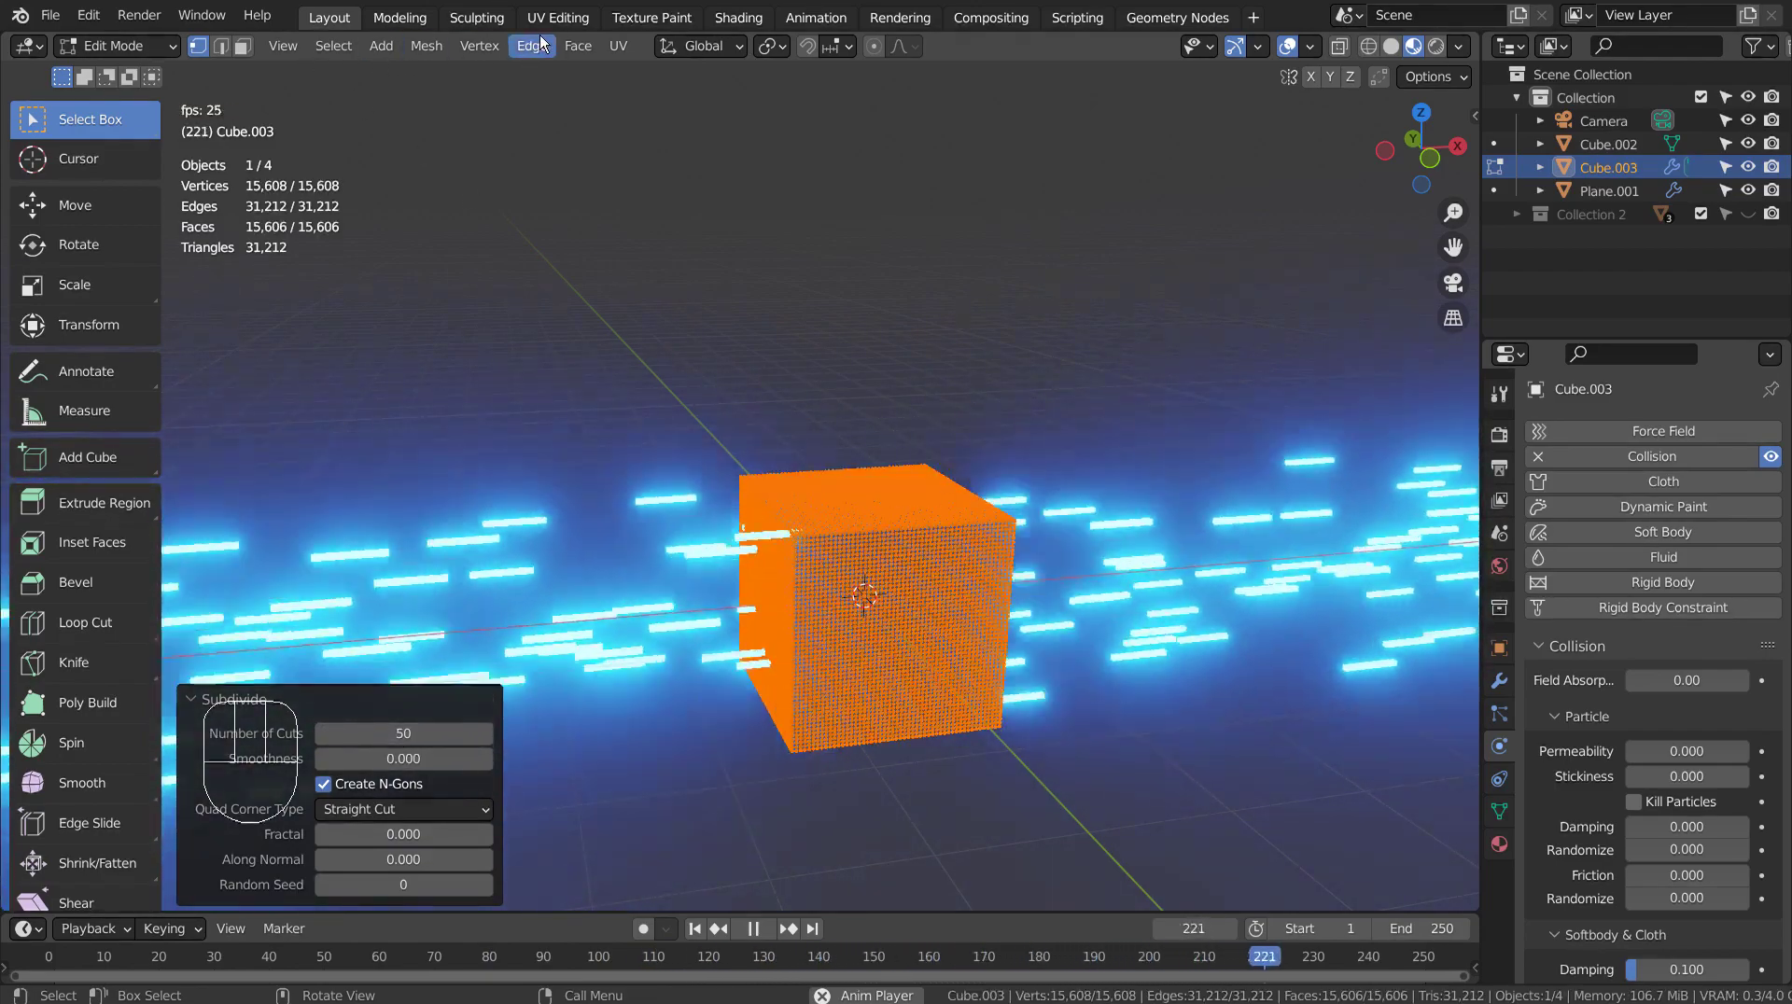
Change the subdivision to 25 cuts
{"action": "left_click", "coordinate": [573, 43]}
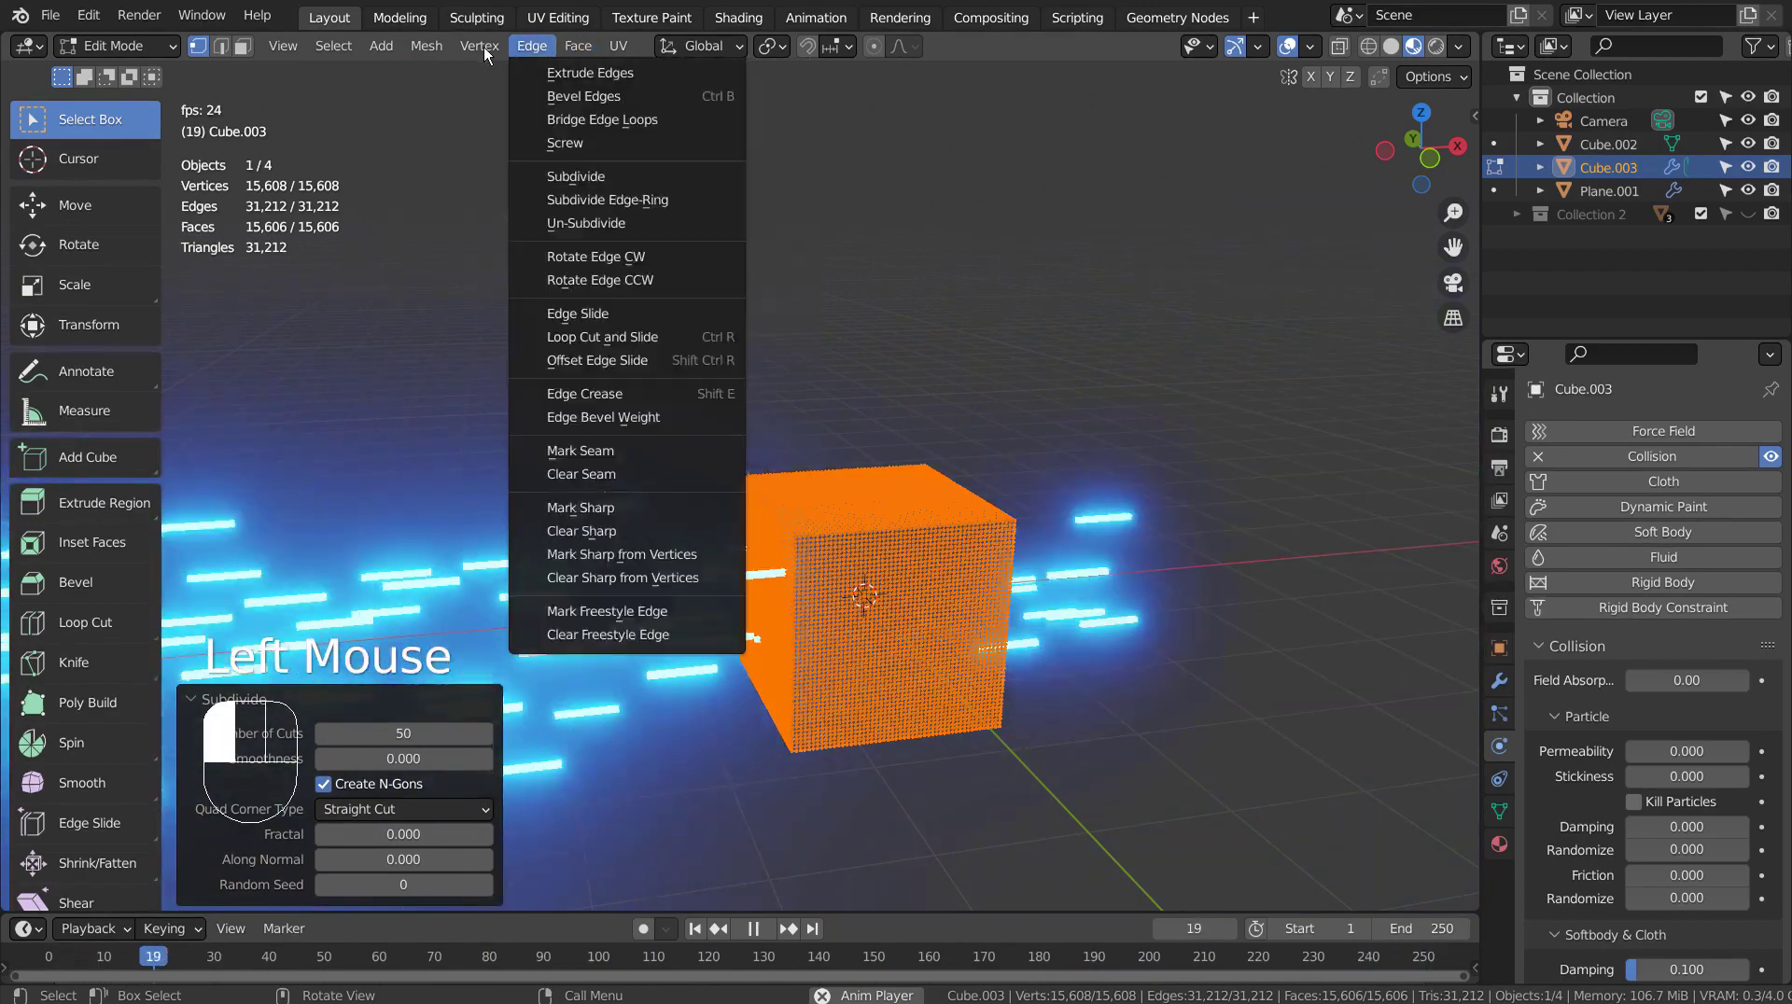
{"action": "left_click", "coordinate": [427, 46]}
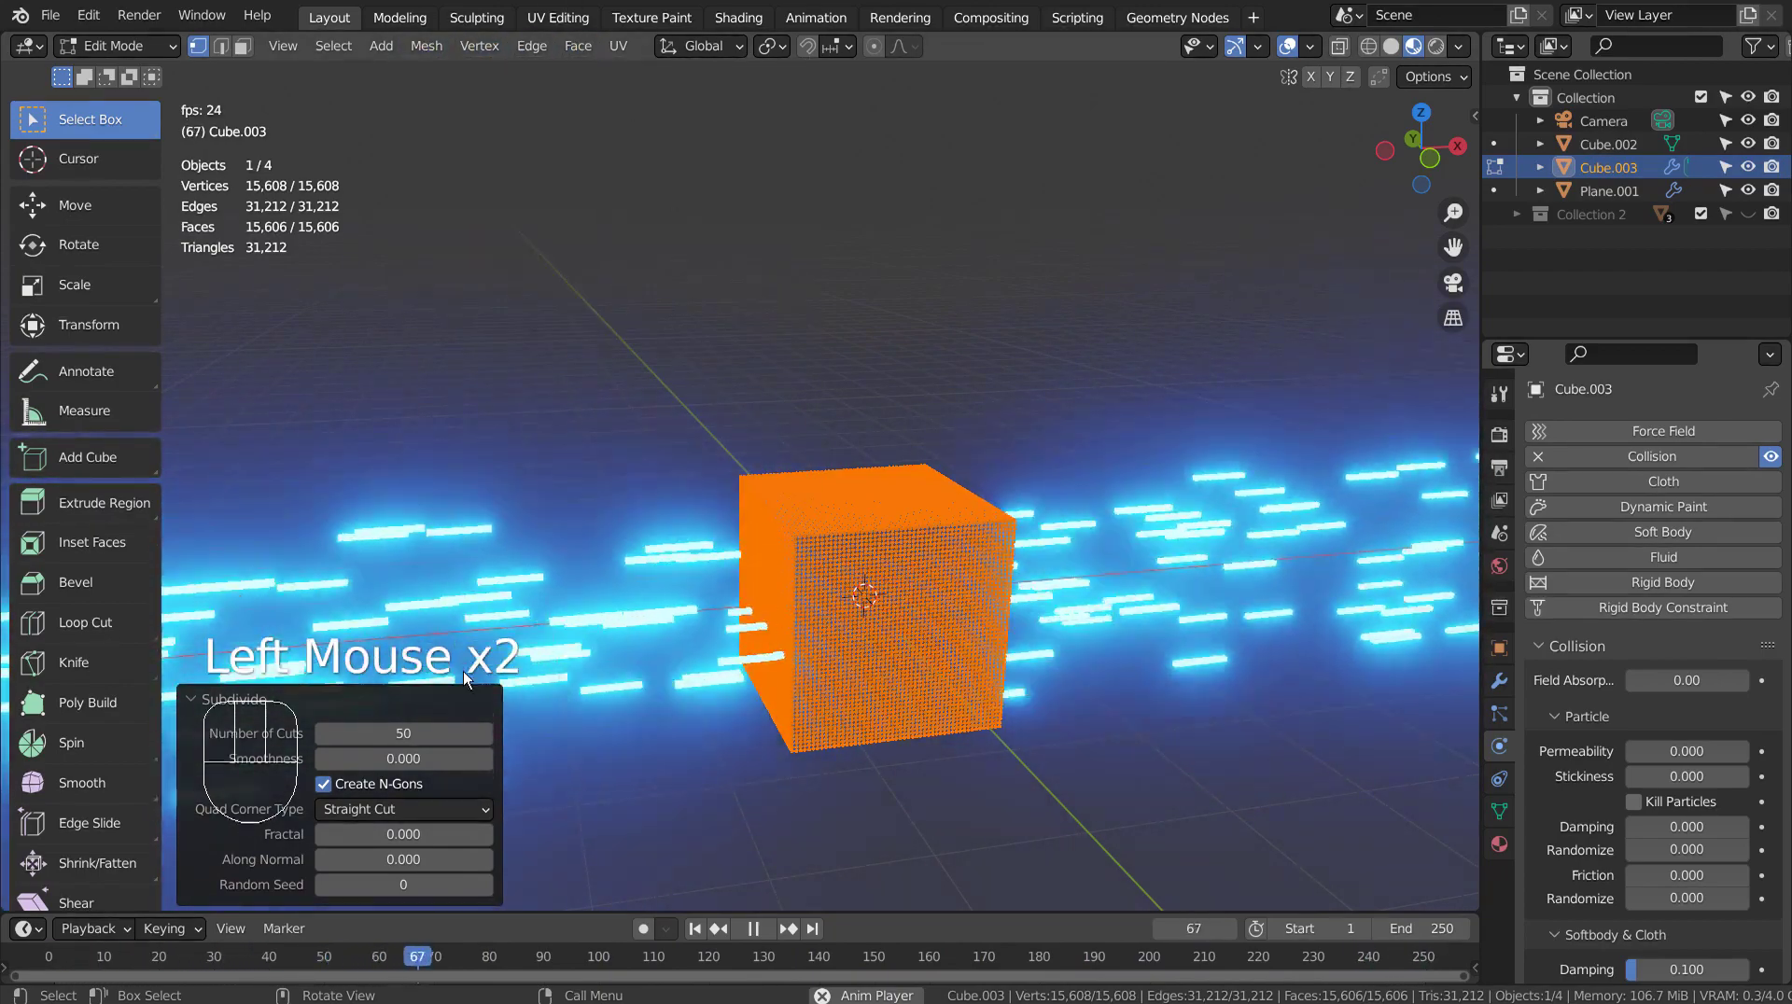
{"action": "type", "text": "25"}
{"action": "key", "text": "Return"}
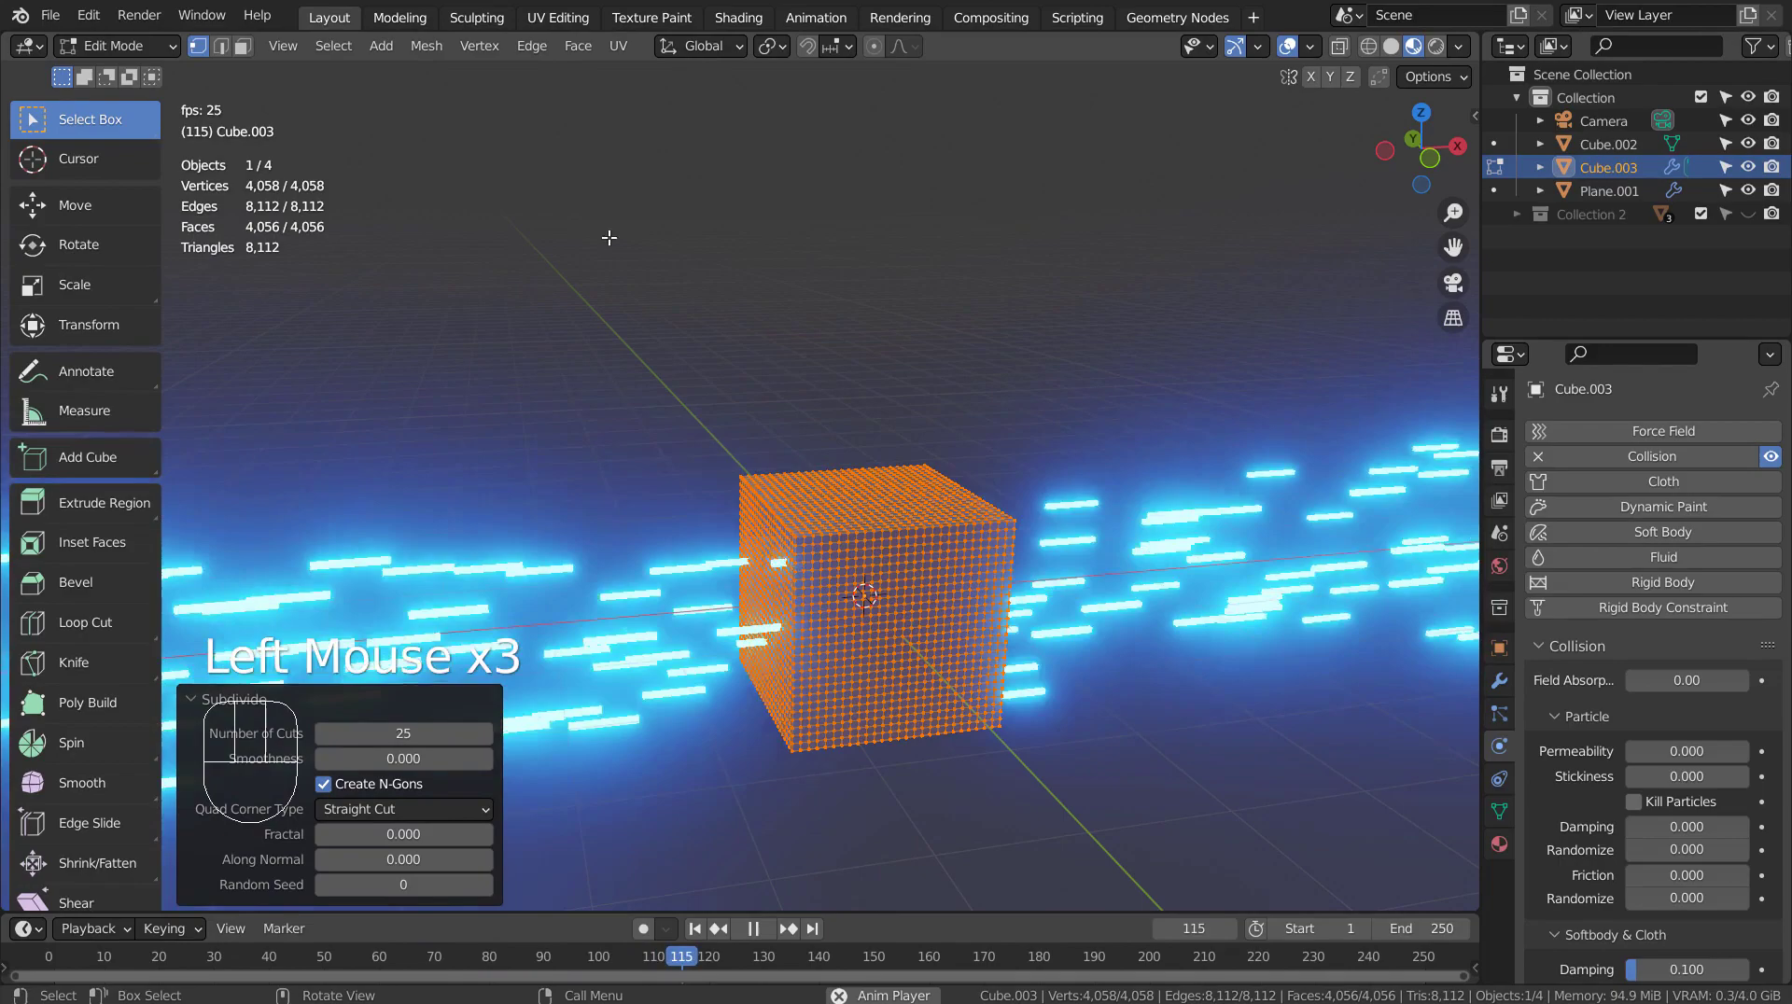
Randomize the cube's vertices with a 0.037 m amount and return to Object Mode
{"action": "left_click", "coordinate": [426, 46]}
{"action": "mouse_move", "coordinate": [520, 73]}
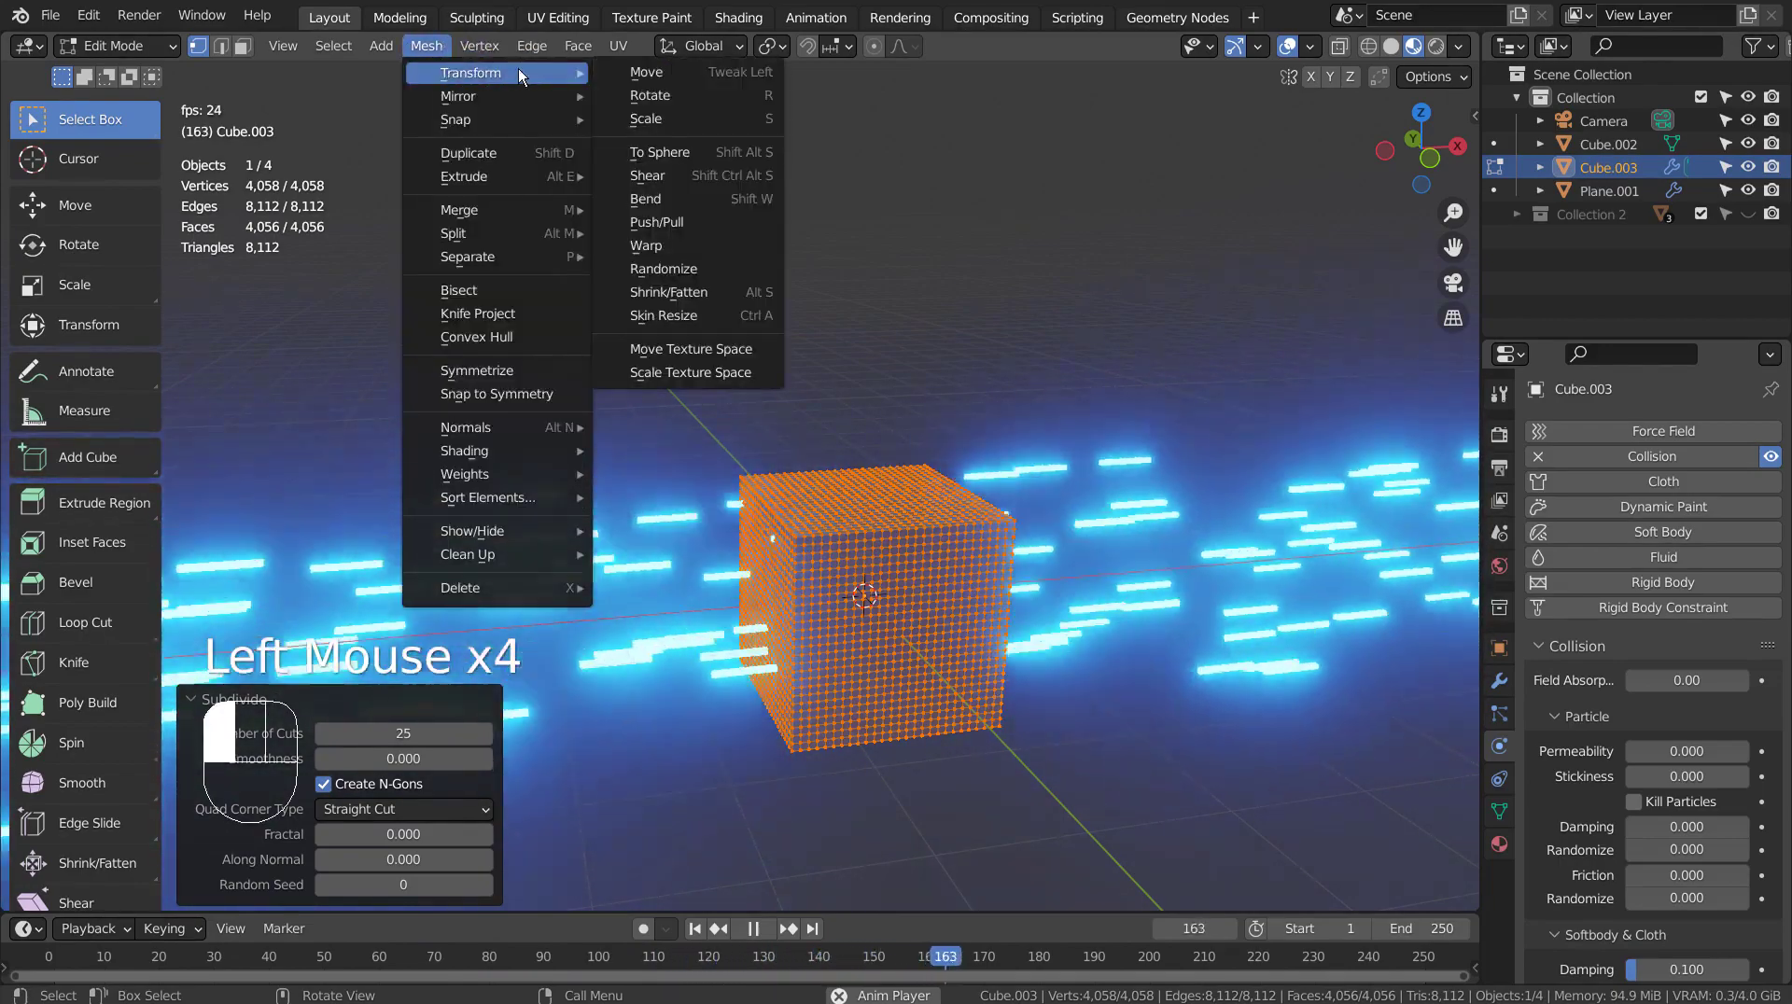
{"action": "left_click", "coordinate": [719, 278]}
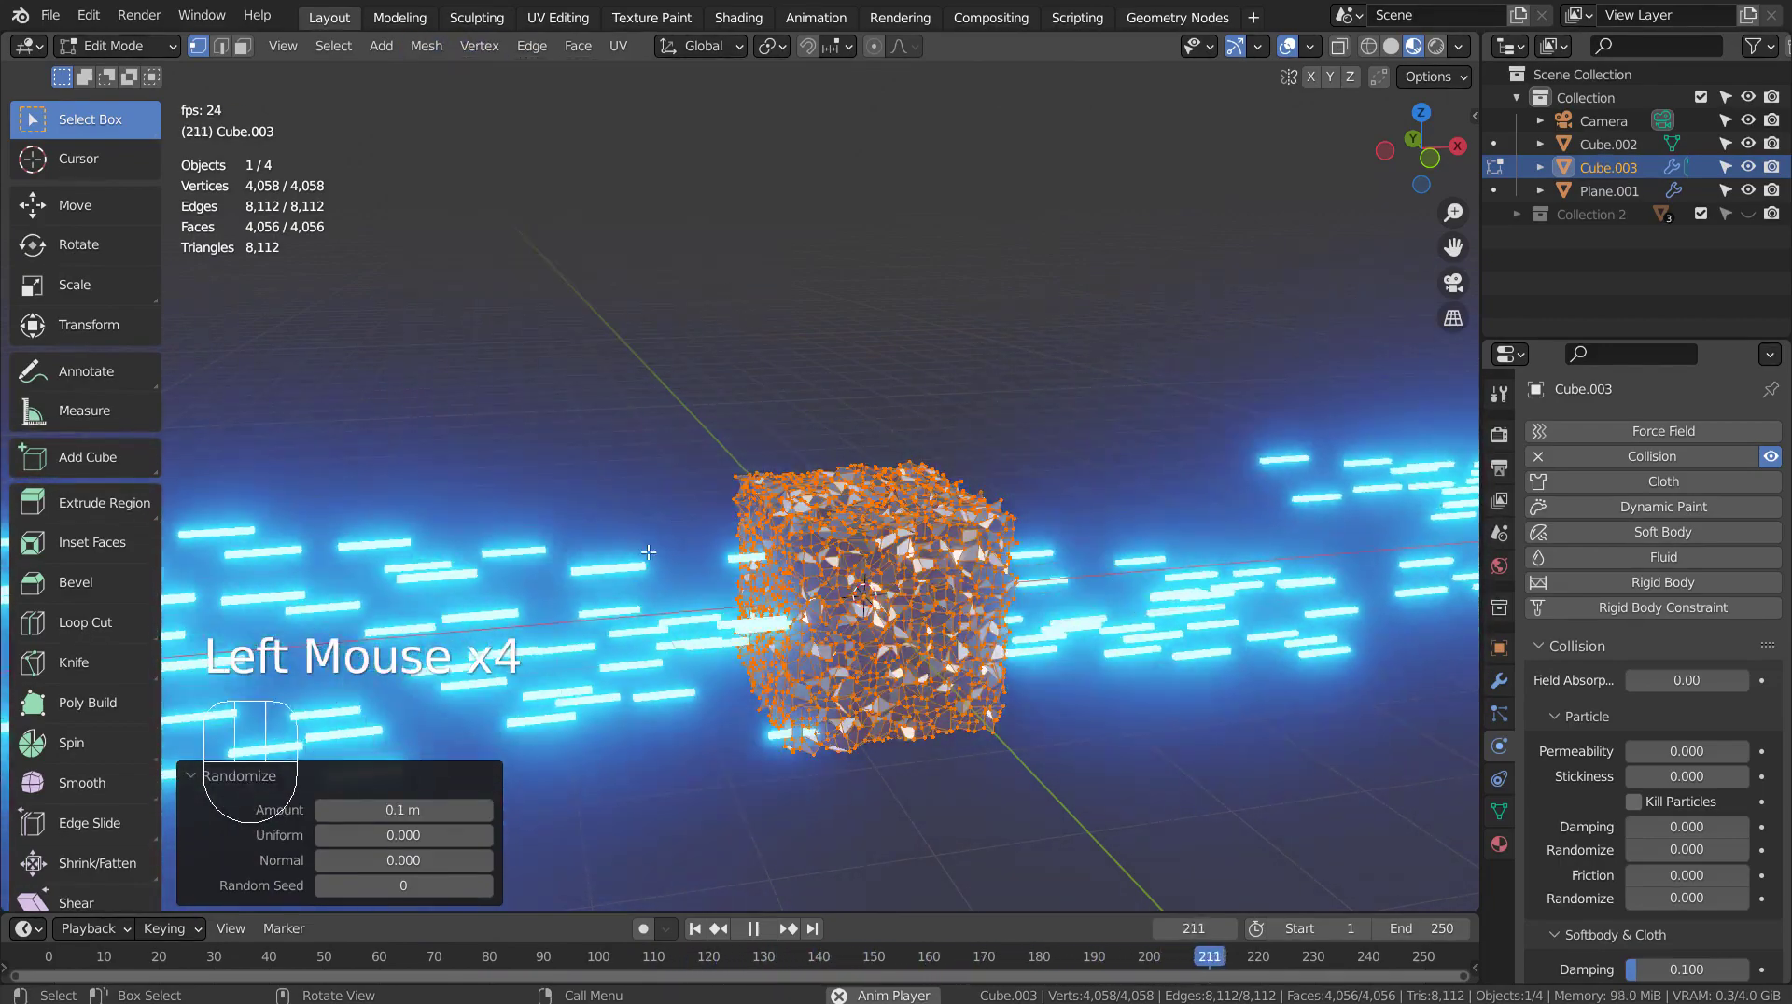
{"action": "left_click_drag", "start_coordinate": [396, 811], "coordinate": [362, 812], "text": "shift"}
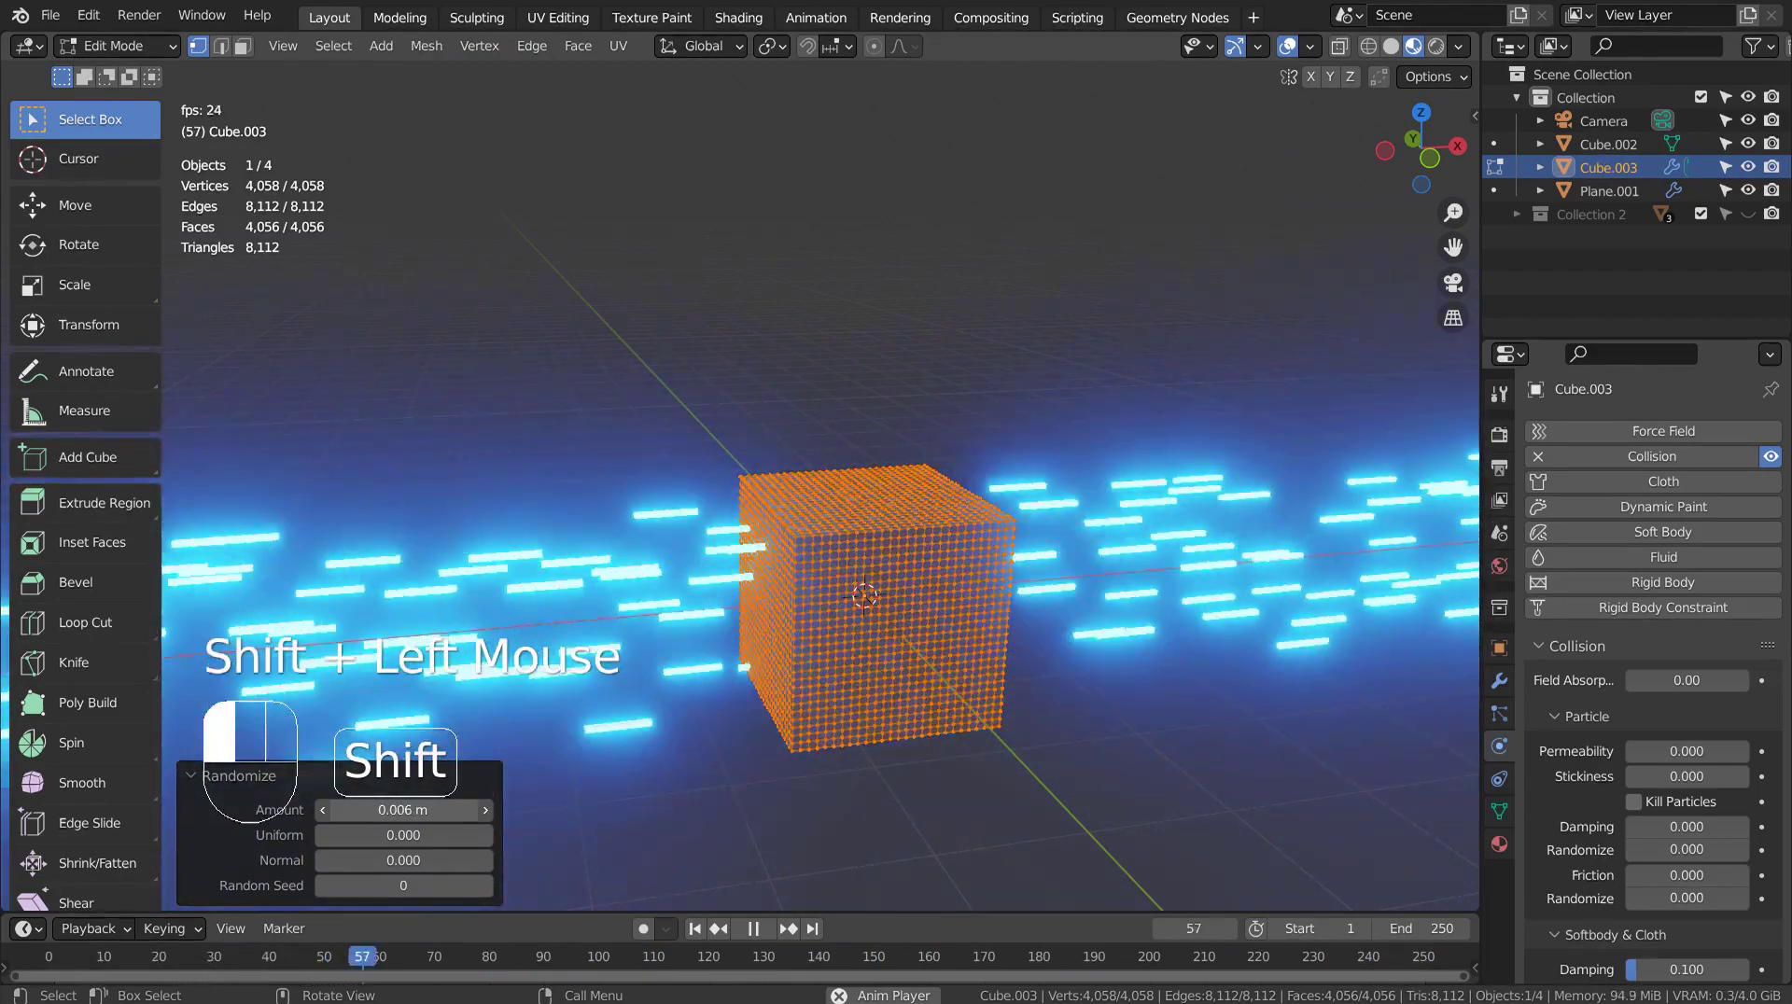
{"action": "scroll", "coordinate": [615, 713], "scroll_direction": "up", "scroll_amount": 3}
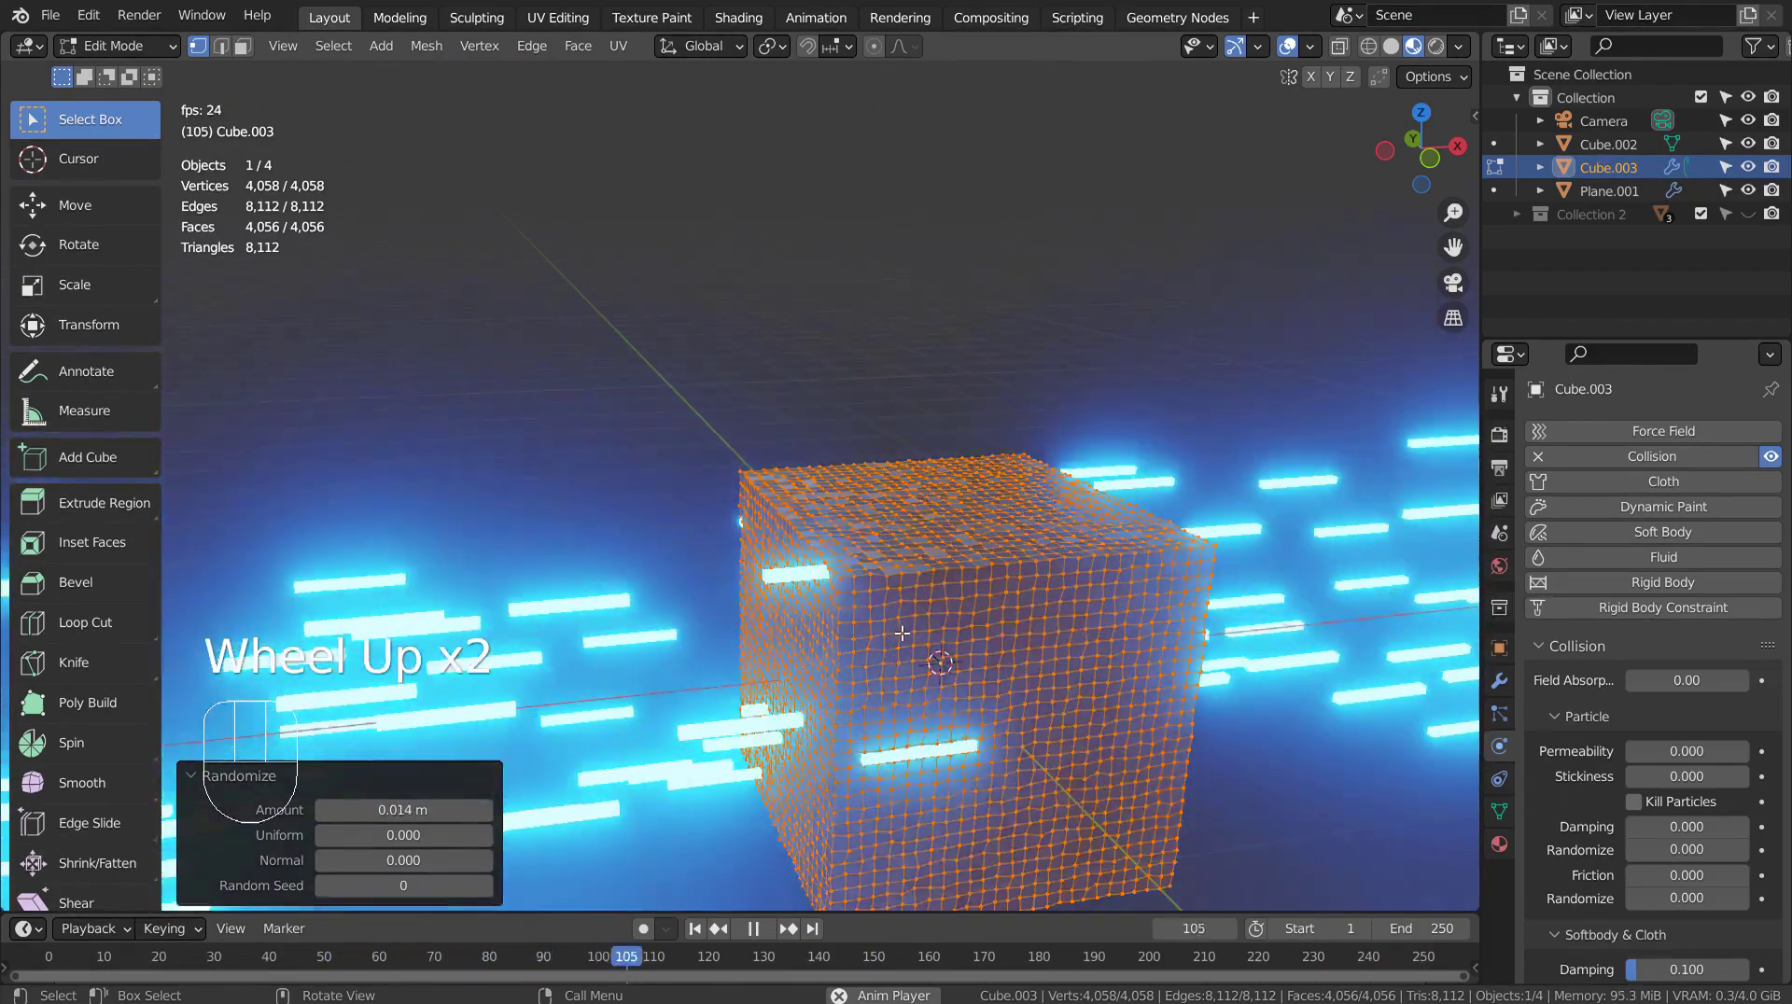
{"action": "scroll", "coordinate": [654, 654], "scroll_direction": "up", "scroll_amount": 2}
{"action": "middle_click_drag", "start_coordinate": [654, 653], "coordinate": [1036, 512]}
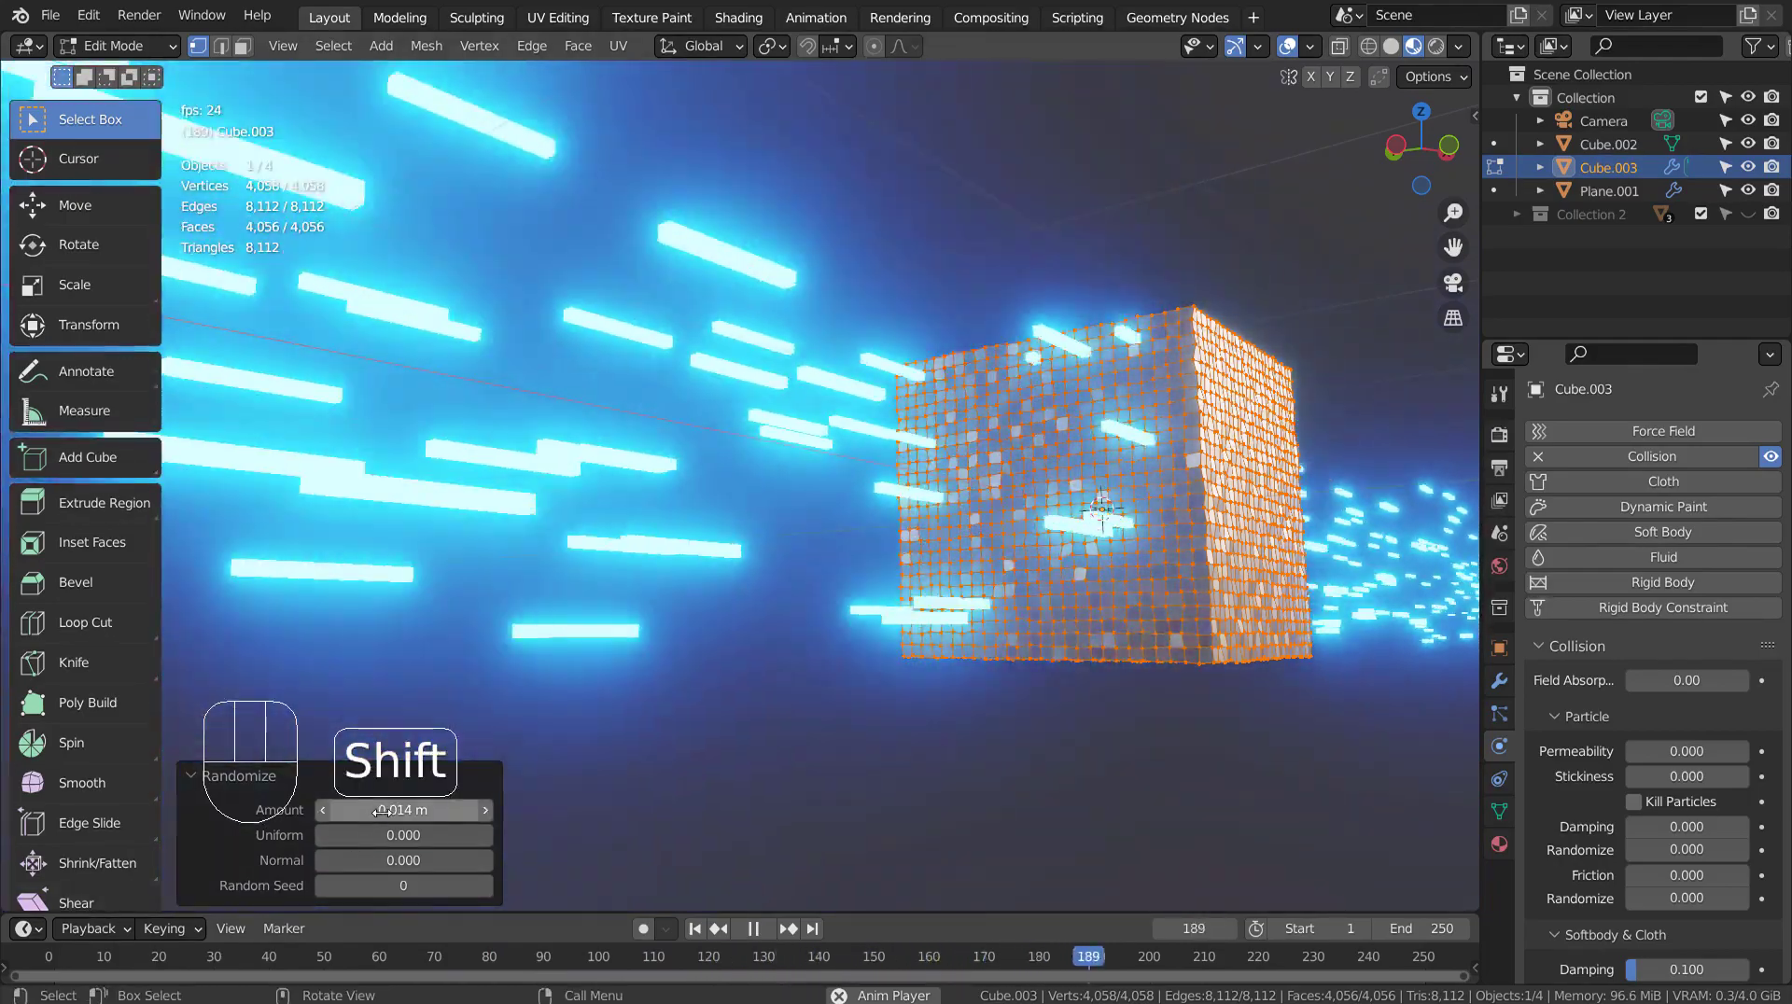
{"action": "left_click_drag", "start_coordinate": [366, 811], "coordinate": [380, 812], "text": "shift"}
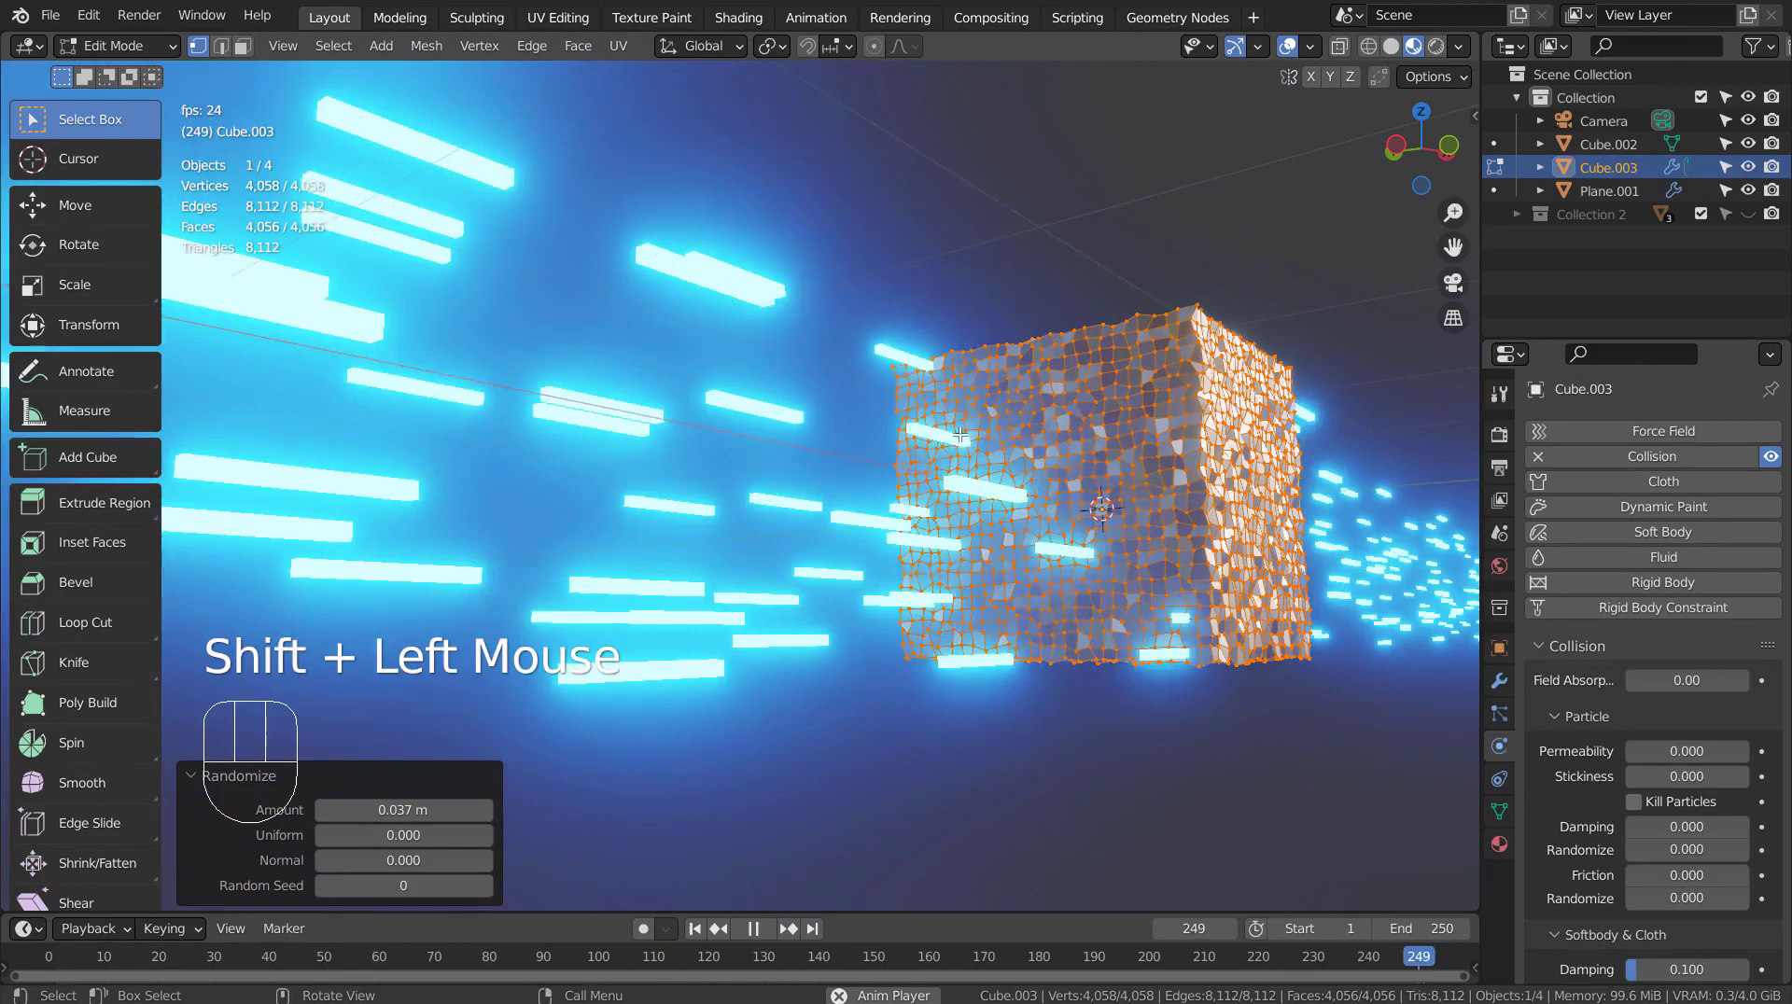
{"action": "middle_click_drag", "start_coordinate": [840, 439], "coordinate": [1032, 560]}
{"action": "scroll", "coordinate": [890, 519], "scroll_direction": "down", "scroll_amount": 3}
{"action": "key", "text": "Tab"}
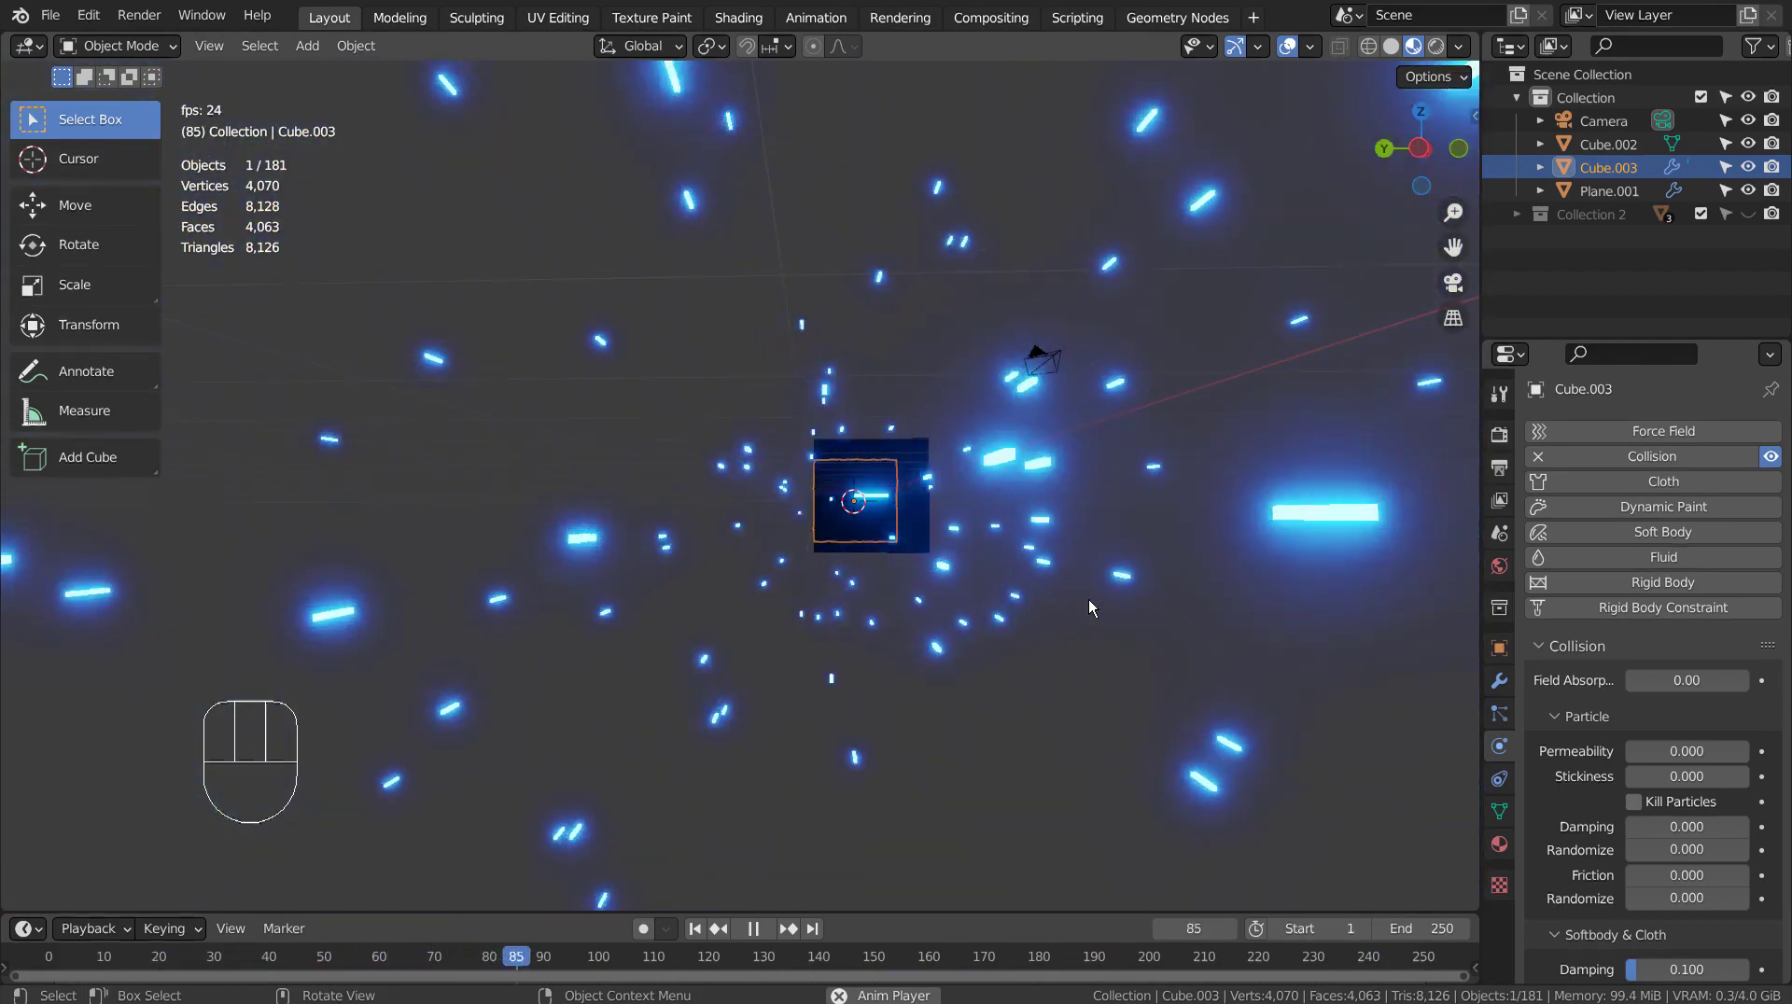
View the streaks hitting the rough cube from a low angle, then select Plane.001
{"action": "middle_click_drag", "start_coordinate": [1089, 612], "coordinate": [814, 642]}
{"action": "scroll", "coordinate": [814, 644], "scroll_direction": "up", "scroll_amount": 2}
{"action": "scroll", "coordinate": [814, 645], "scroll_direction": "down", "scroll_amount": 1}
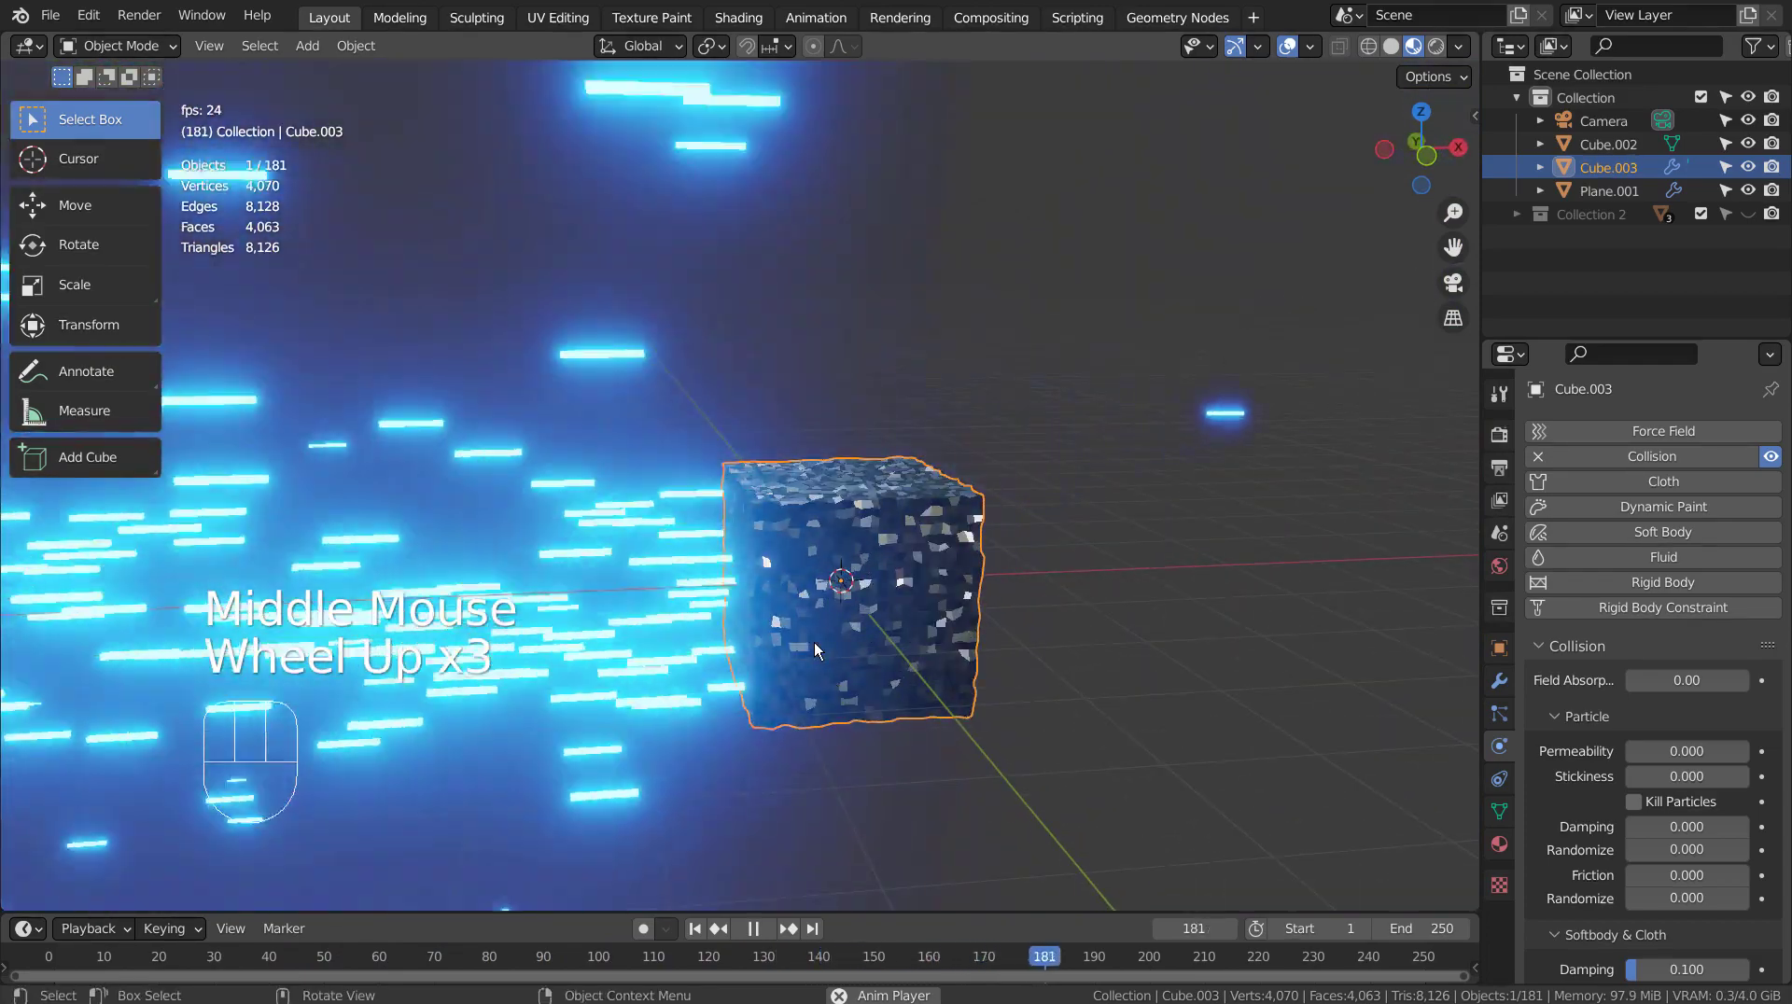
{"action": "scroll", "coordinate": [814, 644], "scroll_direction": "up", "scroll_amount": 3}
{"action": "scroll", "coordinate": [814, 644], "scroll_direction": "down", "scroll_amount": 3}
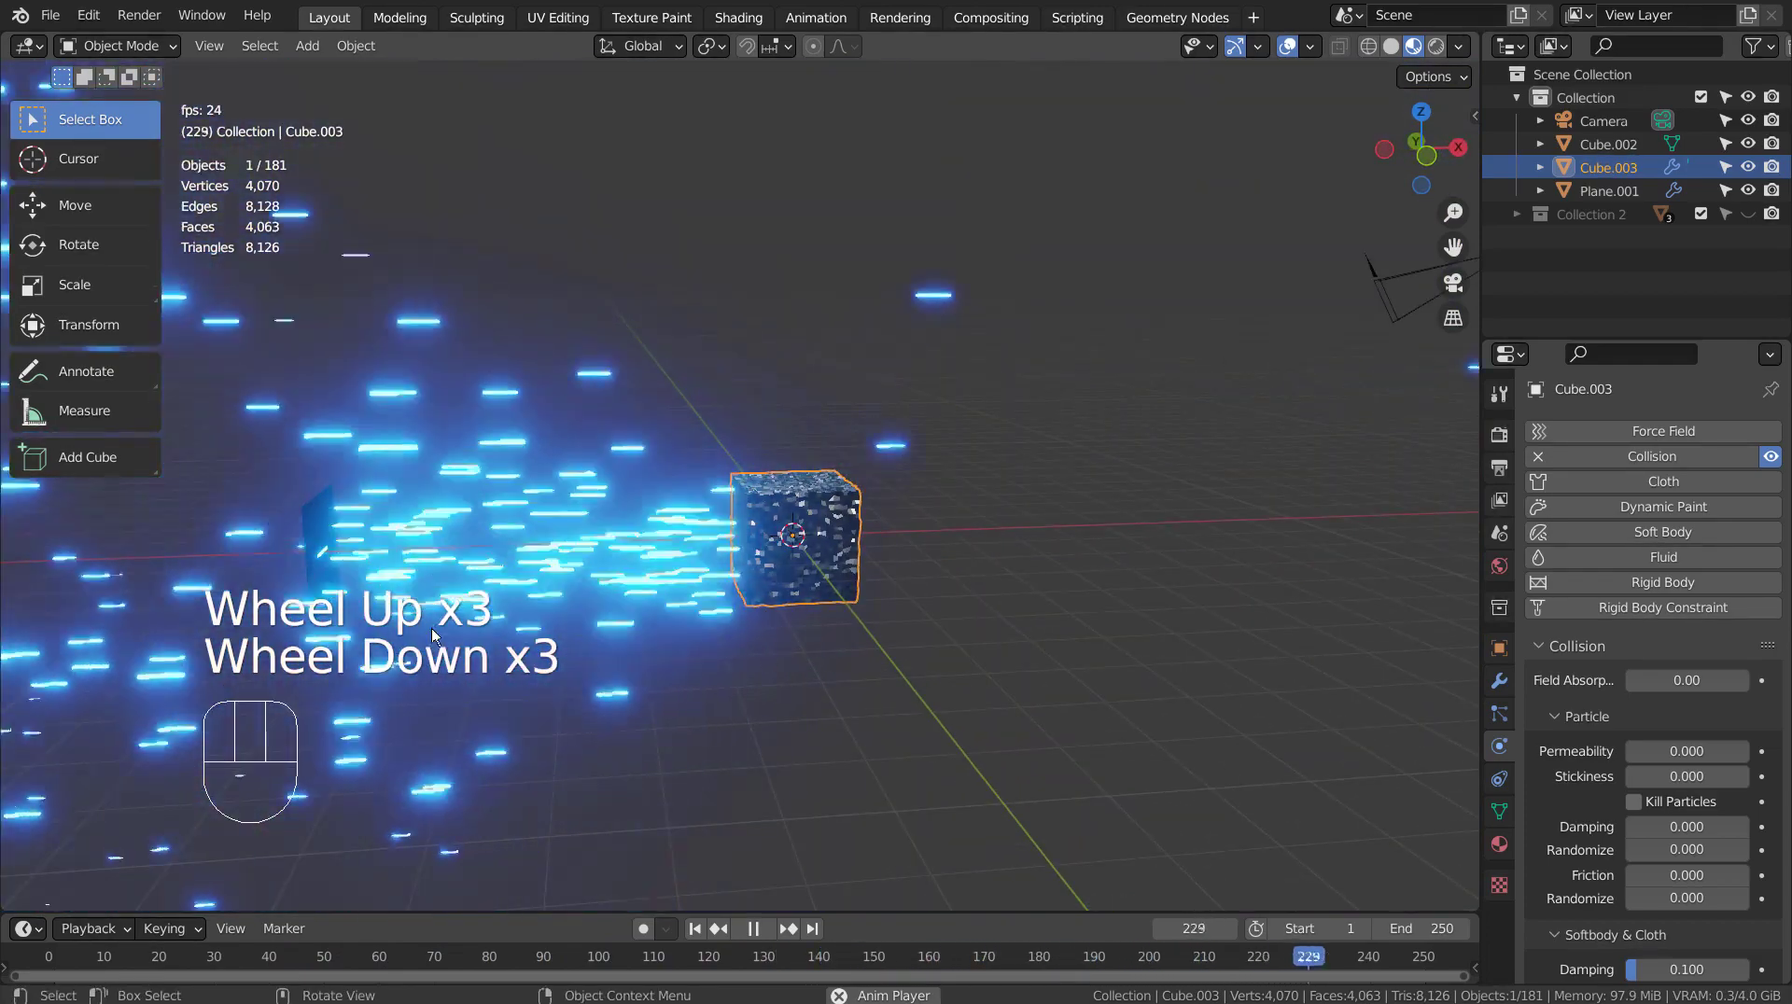
{"action": "left_click", "coordinate": [484, 547]}
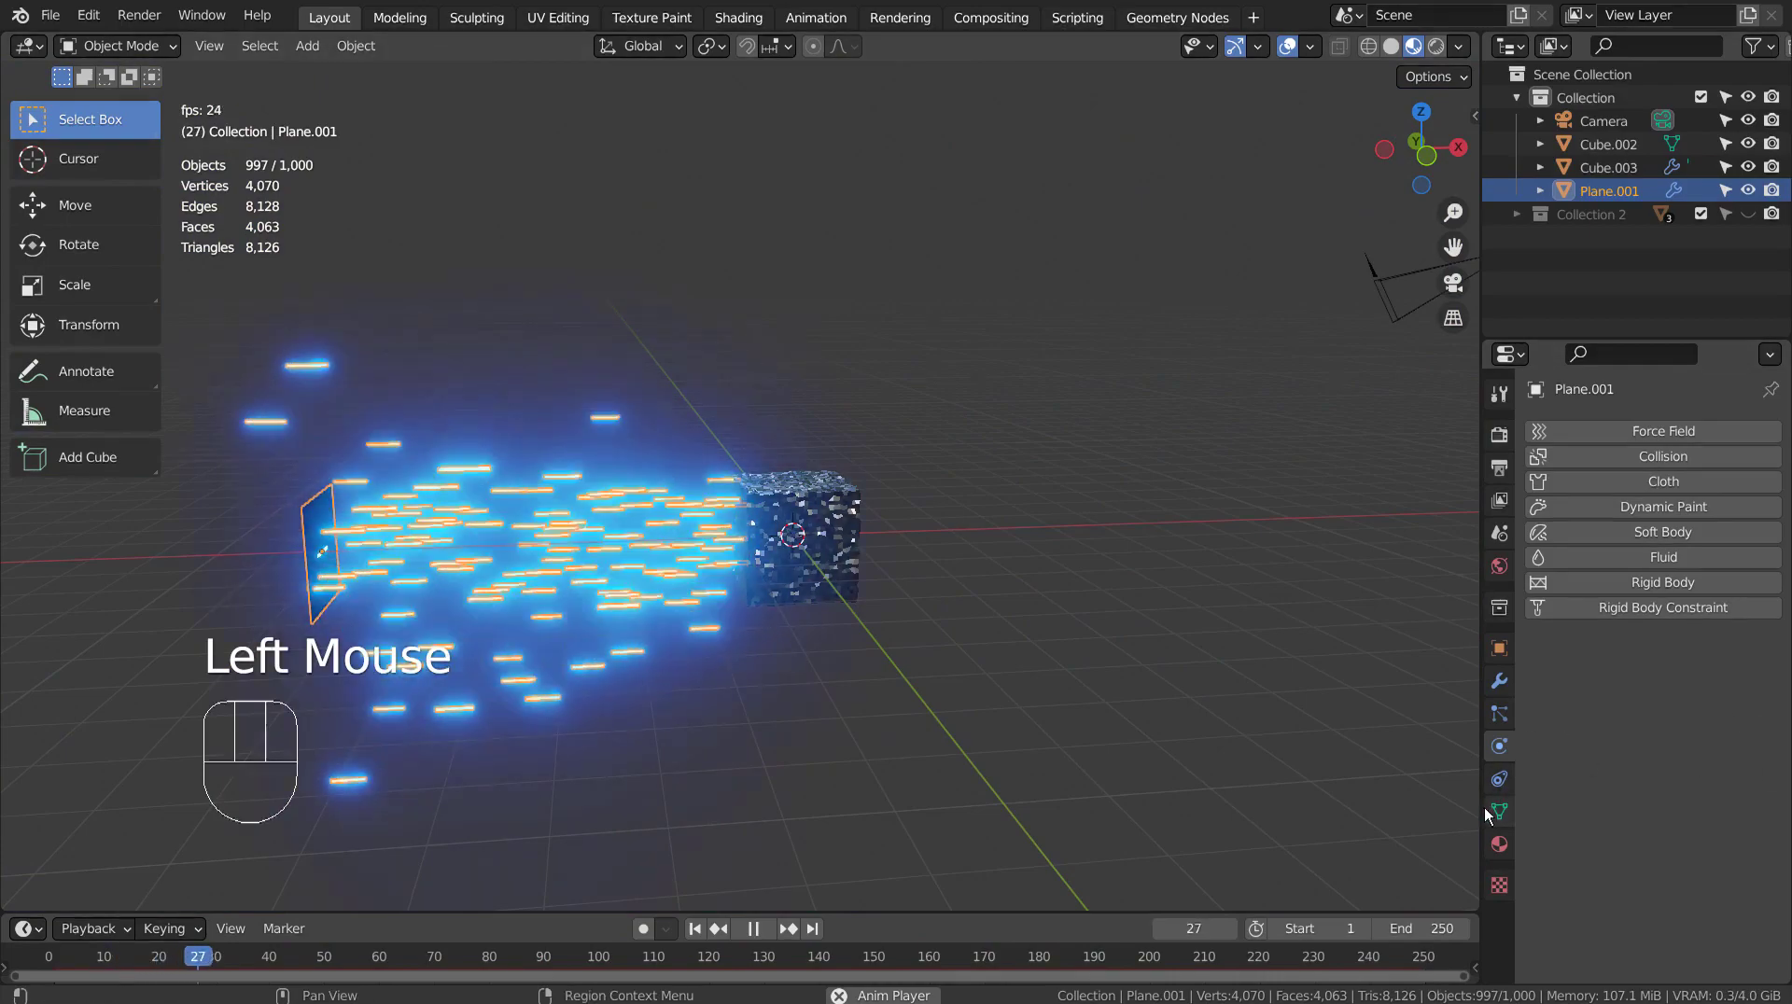
Set the emitter's particle render Scale to 0.500
{"action": "left_click", "coordinate": [1499, 716]}
{"action": "scroll", "coordinate": [1638, 745], "scroll_direction": "down", "scroll_amount": 7}
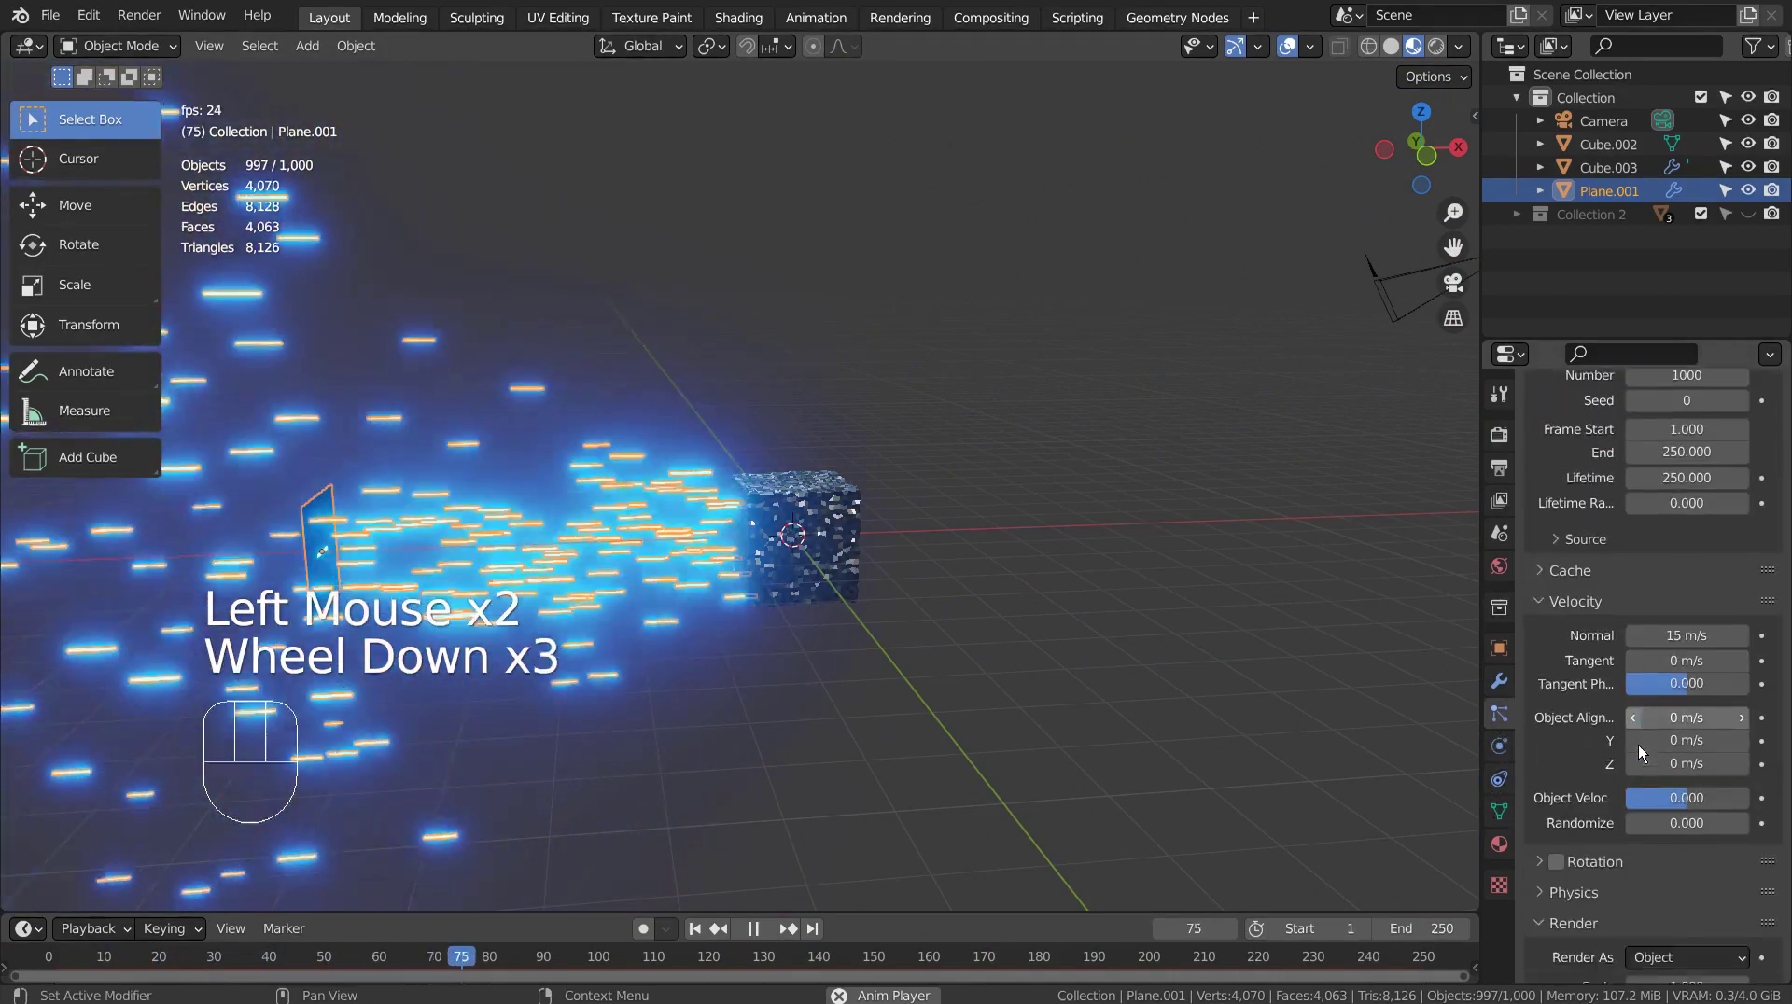
{"action": "left_click_drag", "start_coordinate": [1671, 688], "coordinate": [1629, 688]}
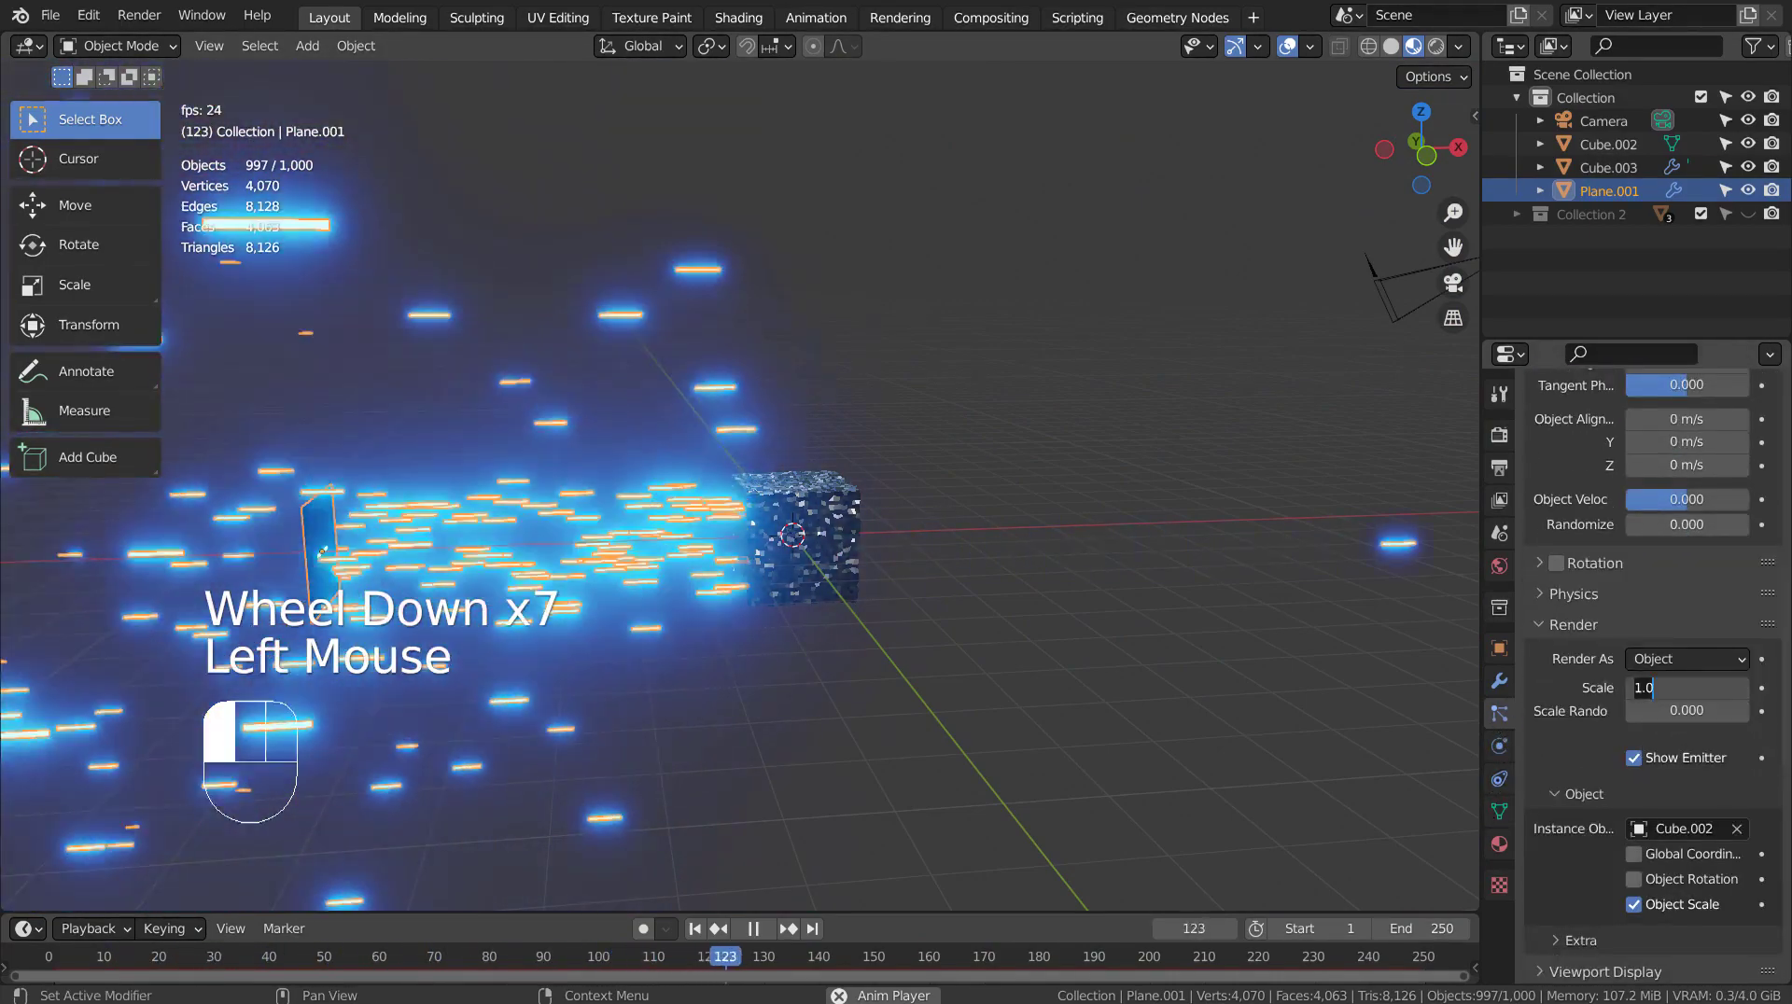
Deselect the emitter, orbit around the scene, and stop playback
{"action": "left_click", "coordinate": [948, 596]}
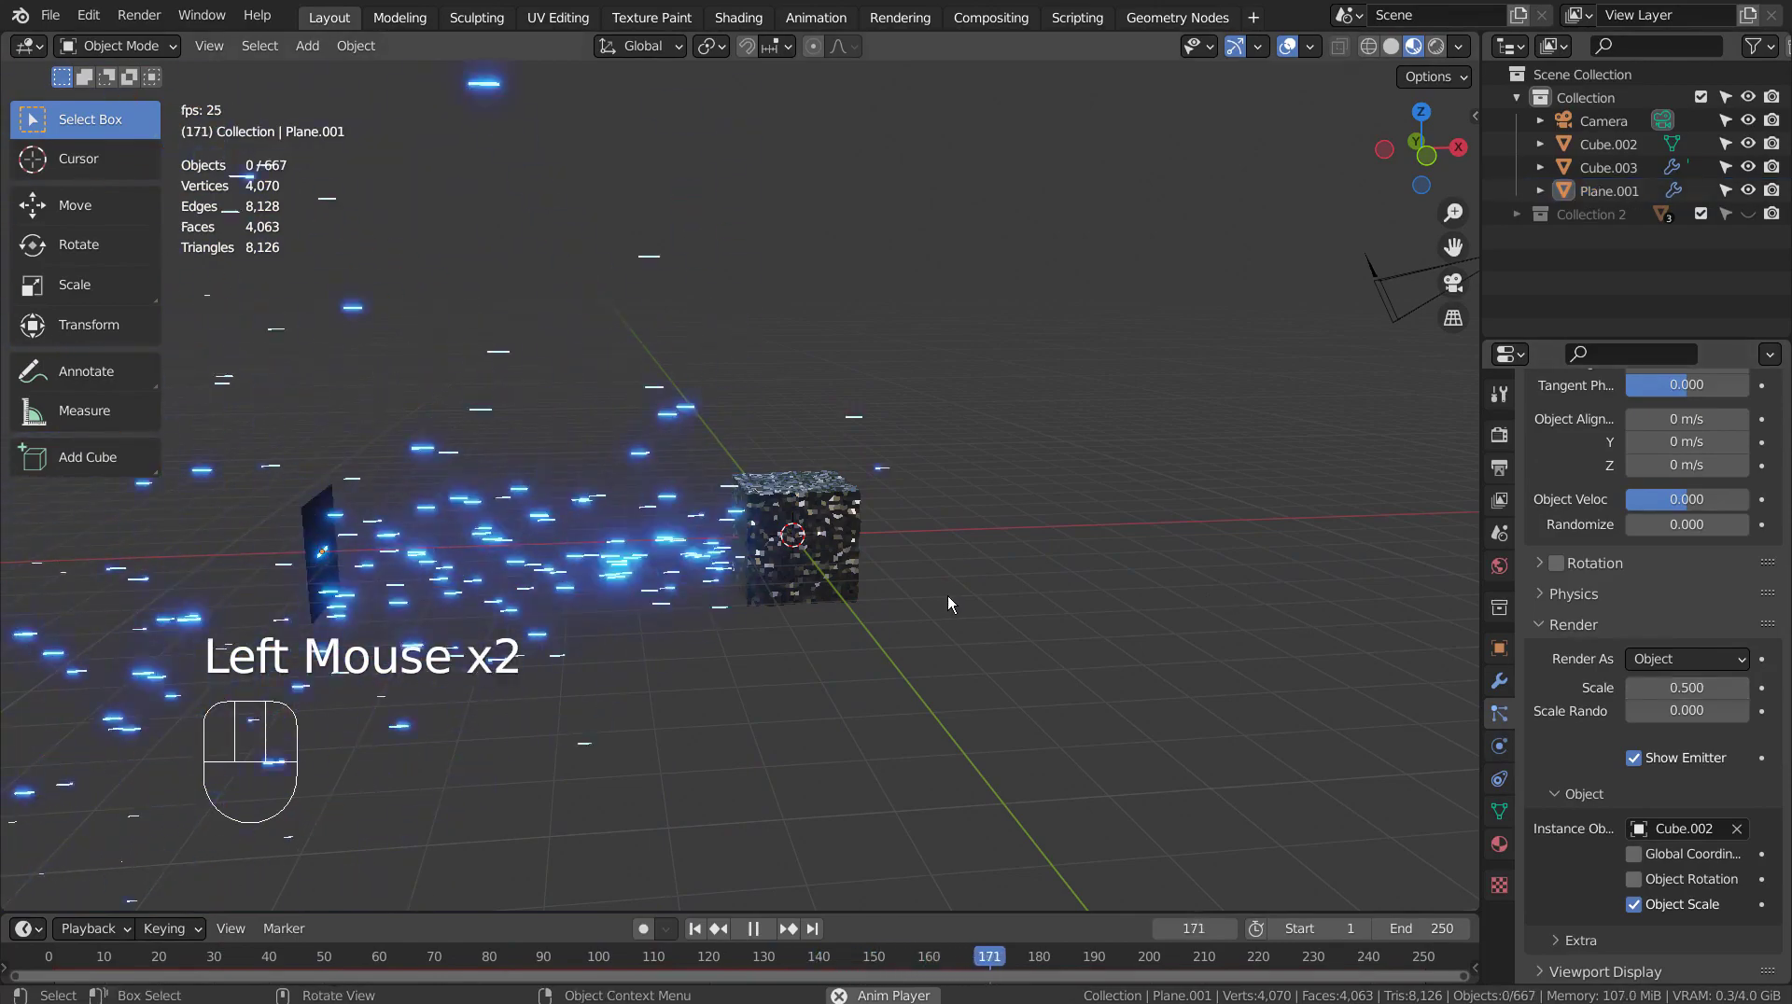
{"action": "middle_click_drag", "start_coordinate": [900, 670], "coordinate": [1025, 658]}
{"action": "scroll", "coordinate": [1037, 642], "scroll_direction": "up", "scroll_amount": 3}
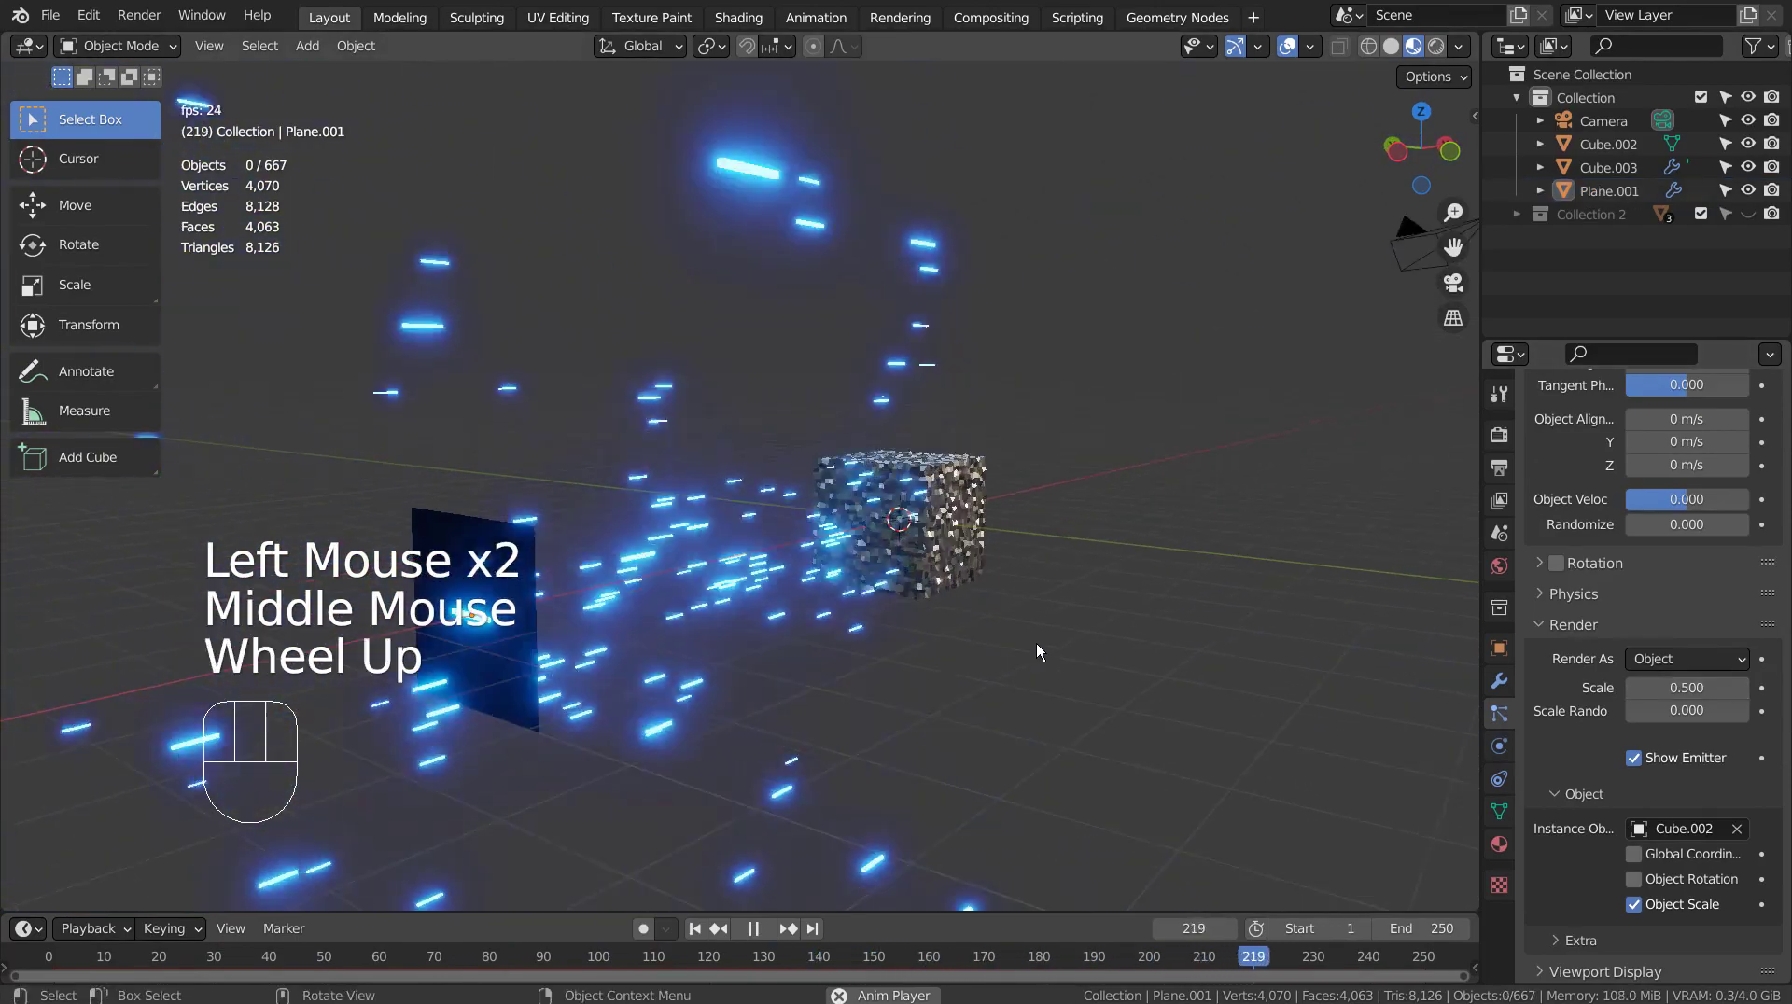
{"action": "middle_click_drag", "start_coordinate": [1157, 711], "coordinate": [777, 898]}
{"action": "left_click", "coordinate": [752, 929]}
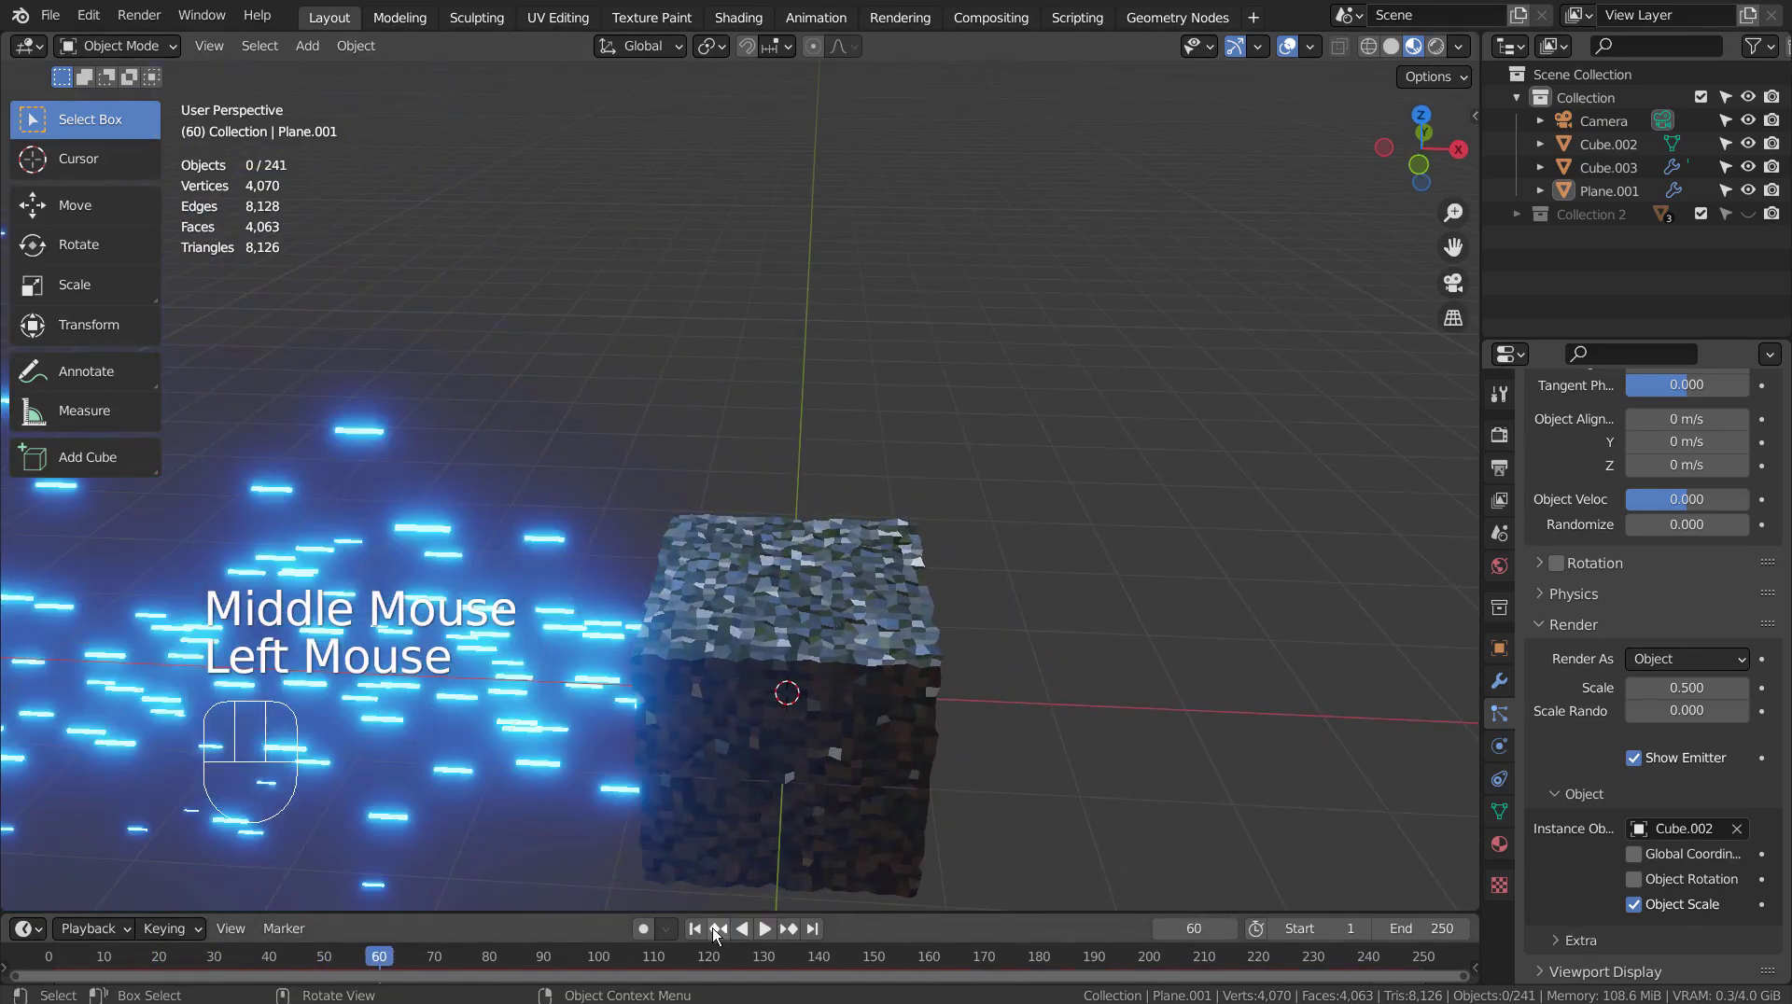
Rewind to frame 1, delete the rough cube, and add a new cube
{"action": "left_click", "coordinate": [695, 929]}
{"action": "key", "text": "x"}
{"action": "key", "text": "shift+a"}
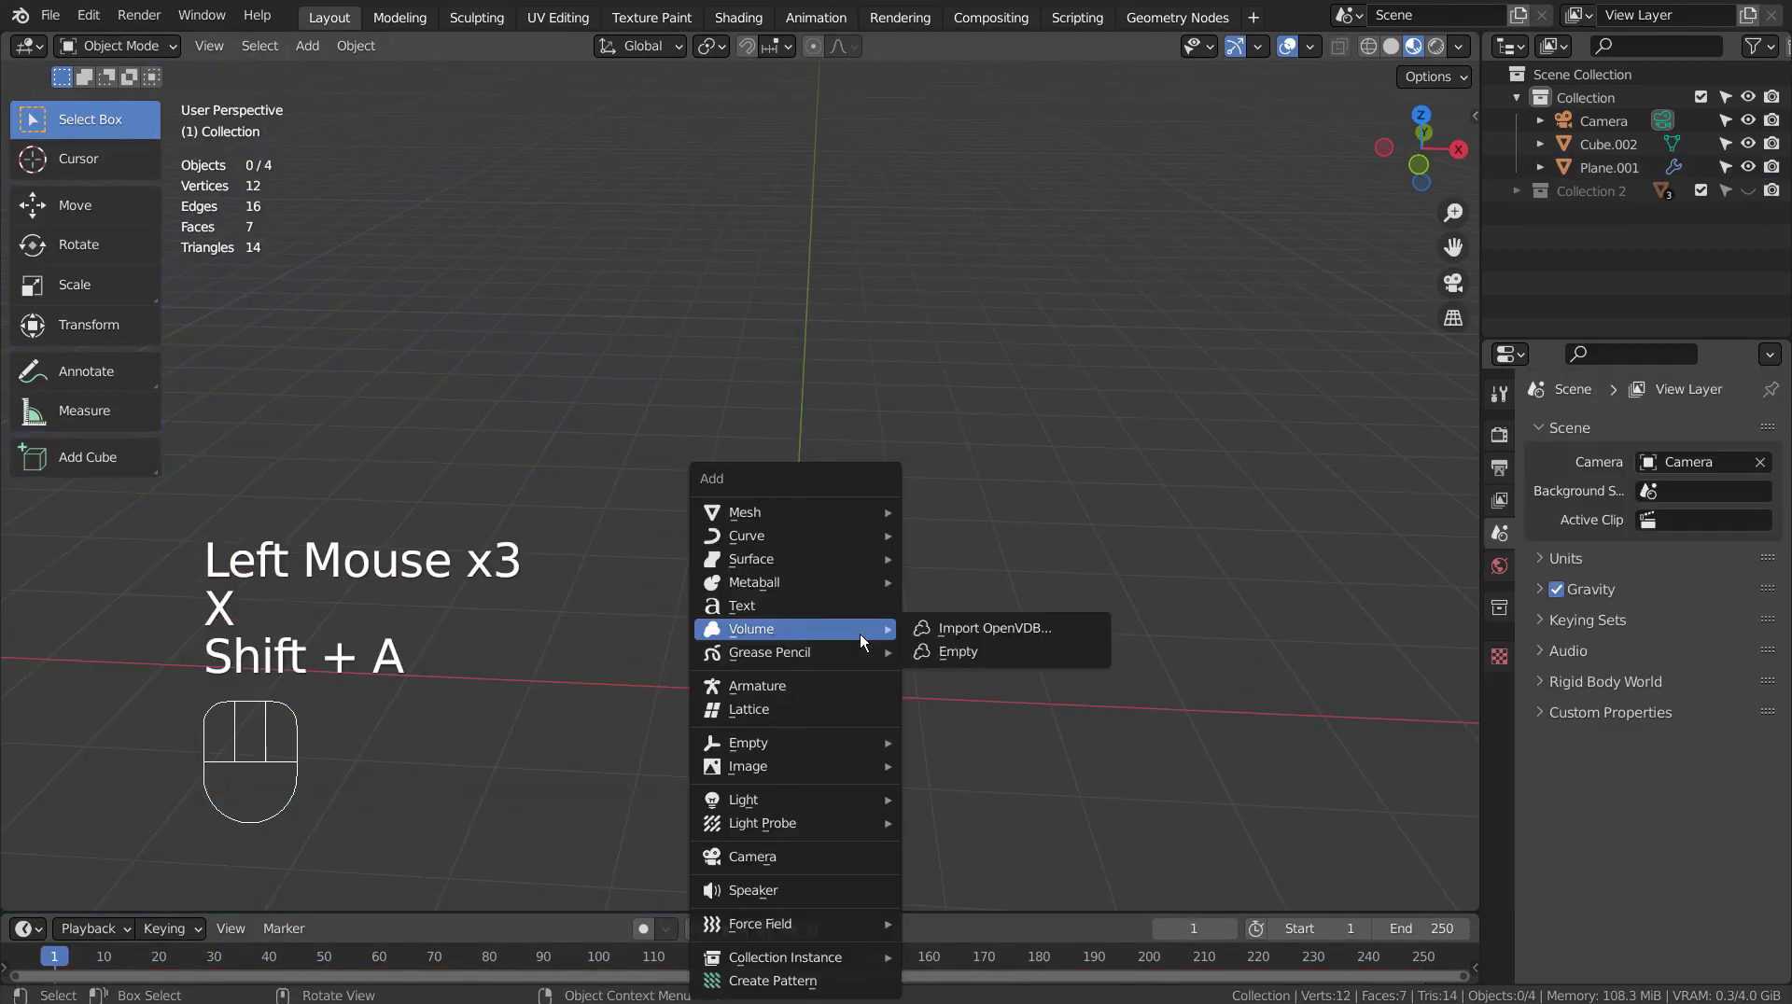
{"action": "mouse_move", "coordinate": [857, 511]}
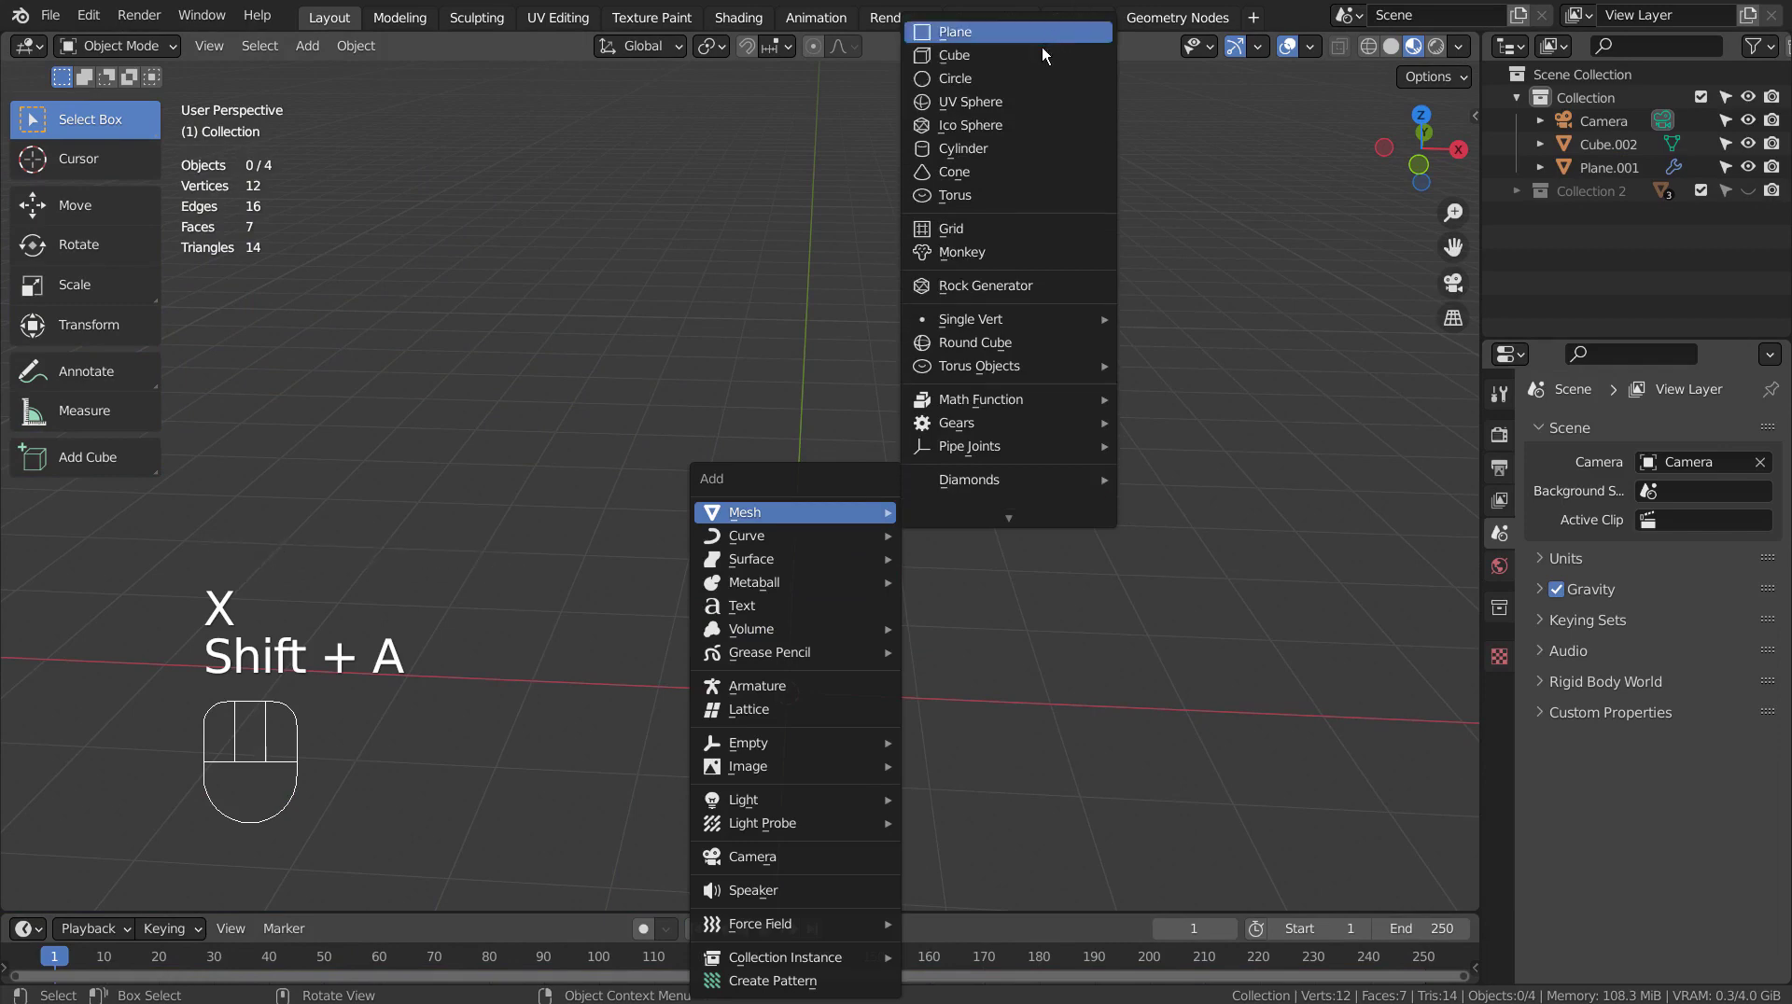
{"action": "left_click", "coordinate": [1038, 54]}
Scale the new cube along X into a thin upright slab
{"action": "middle_click_drag", "start_coordinate": [1148, 571], "coordinate": [1100, 697]}
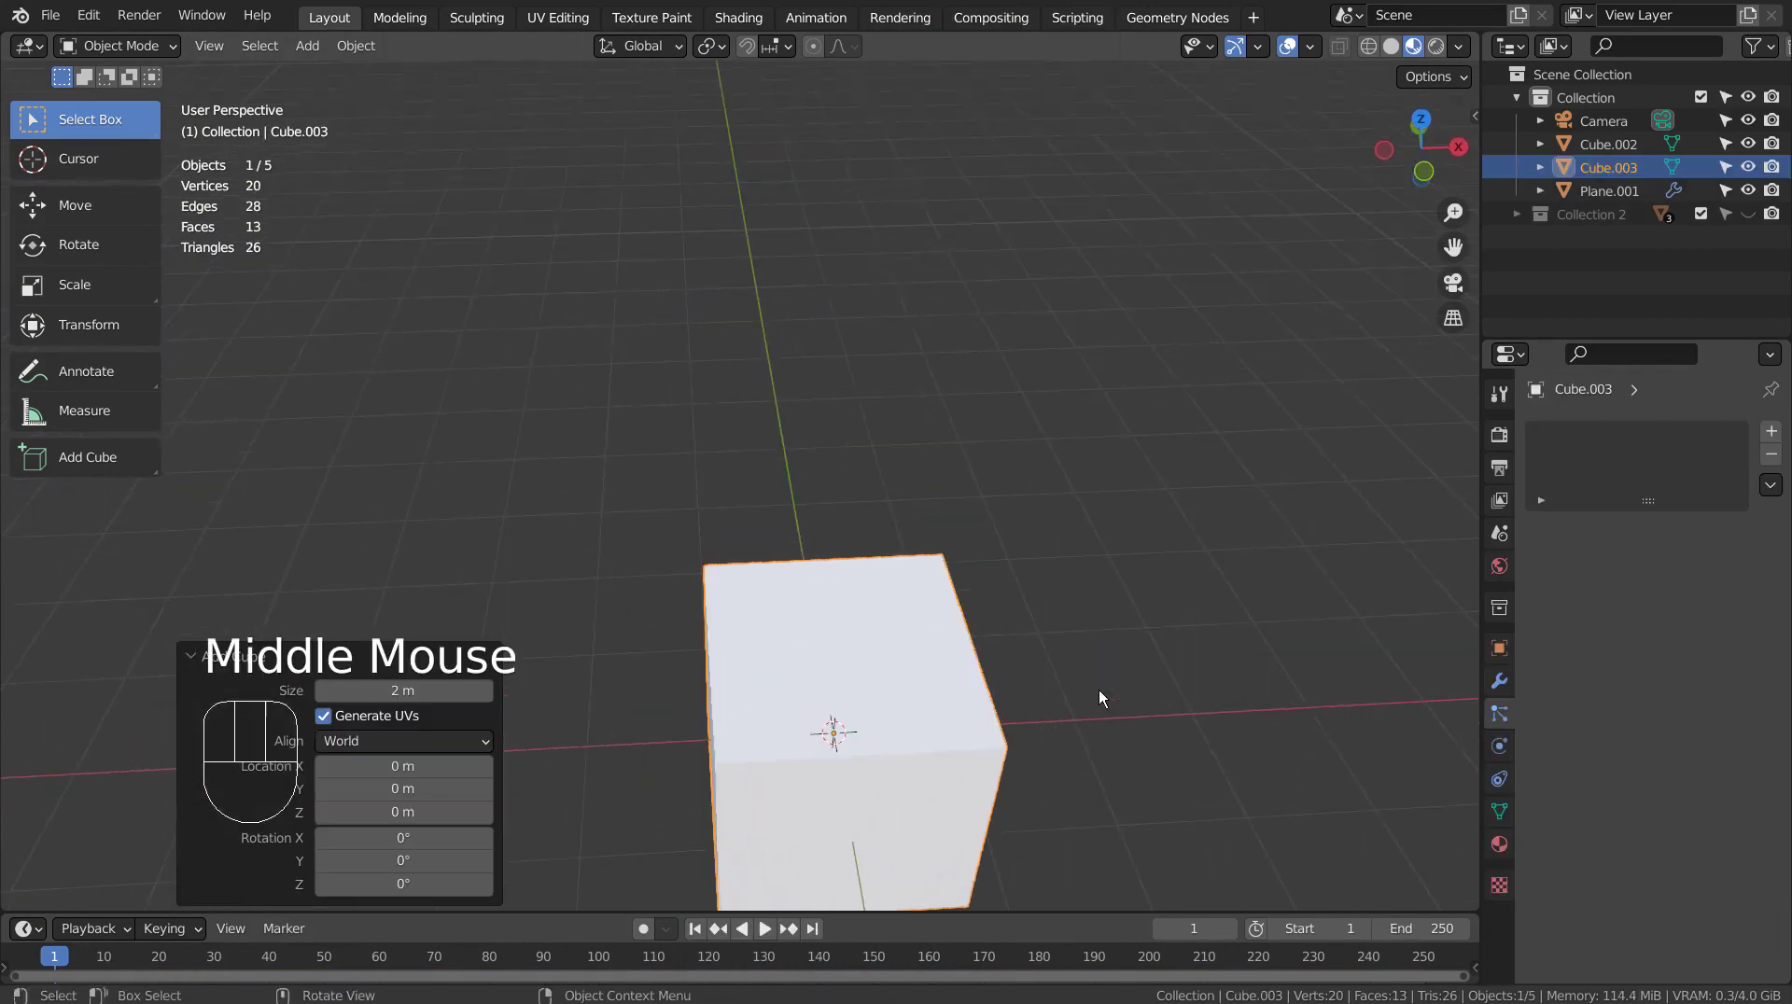
{"action": "key", "text": "s"}
{"action": "key", "text": "x"}
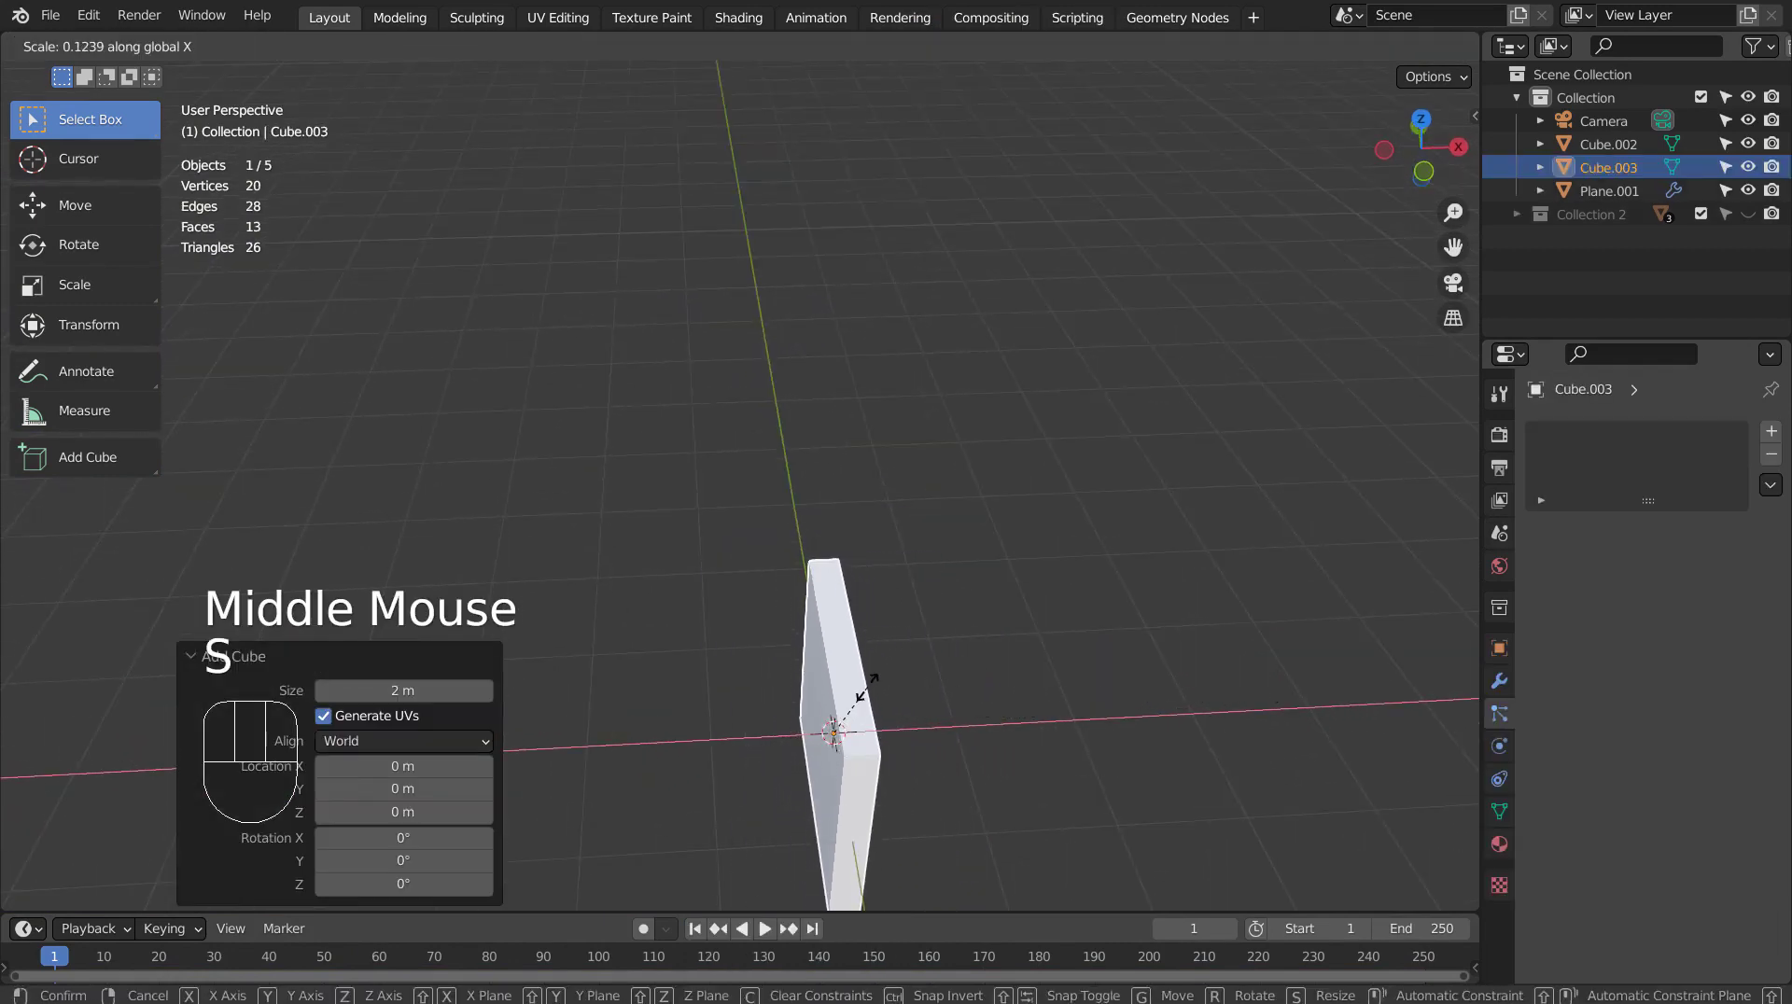
{"action": "left_click", "coordinate": [867, 688]}
{"action": "middle_click_drag", "start_coordinate": [980, 728], "coordinate": [1064, 644]}
In Edit Mode, add an edge loop cut centred across the slab
{"action": "key", "text": "Tab"}
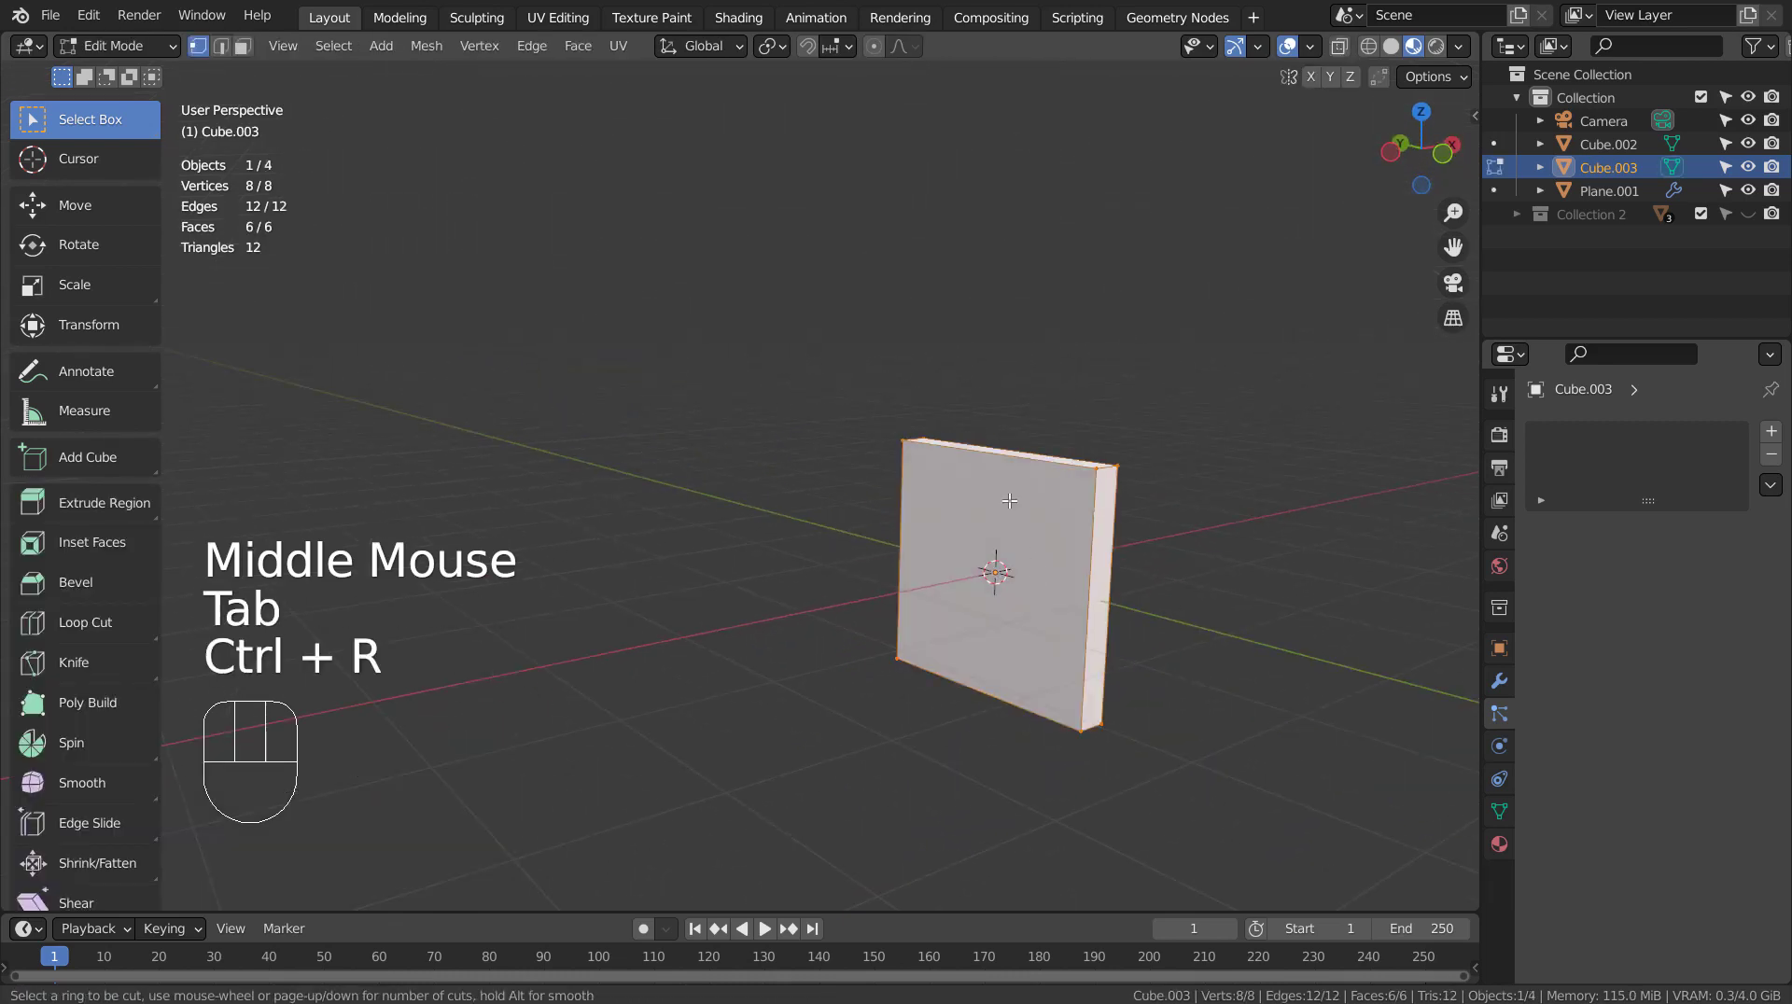
{"action": "left_click", "coordinate": [1000, 475]}
{"action": "right_click", "coordinate": [1011, 503]}
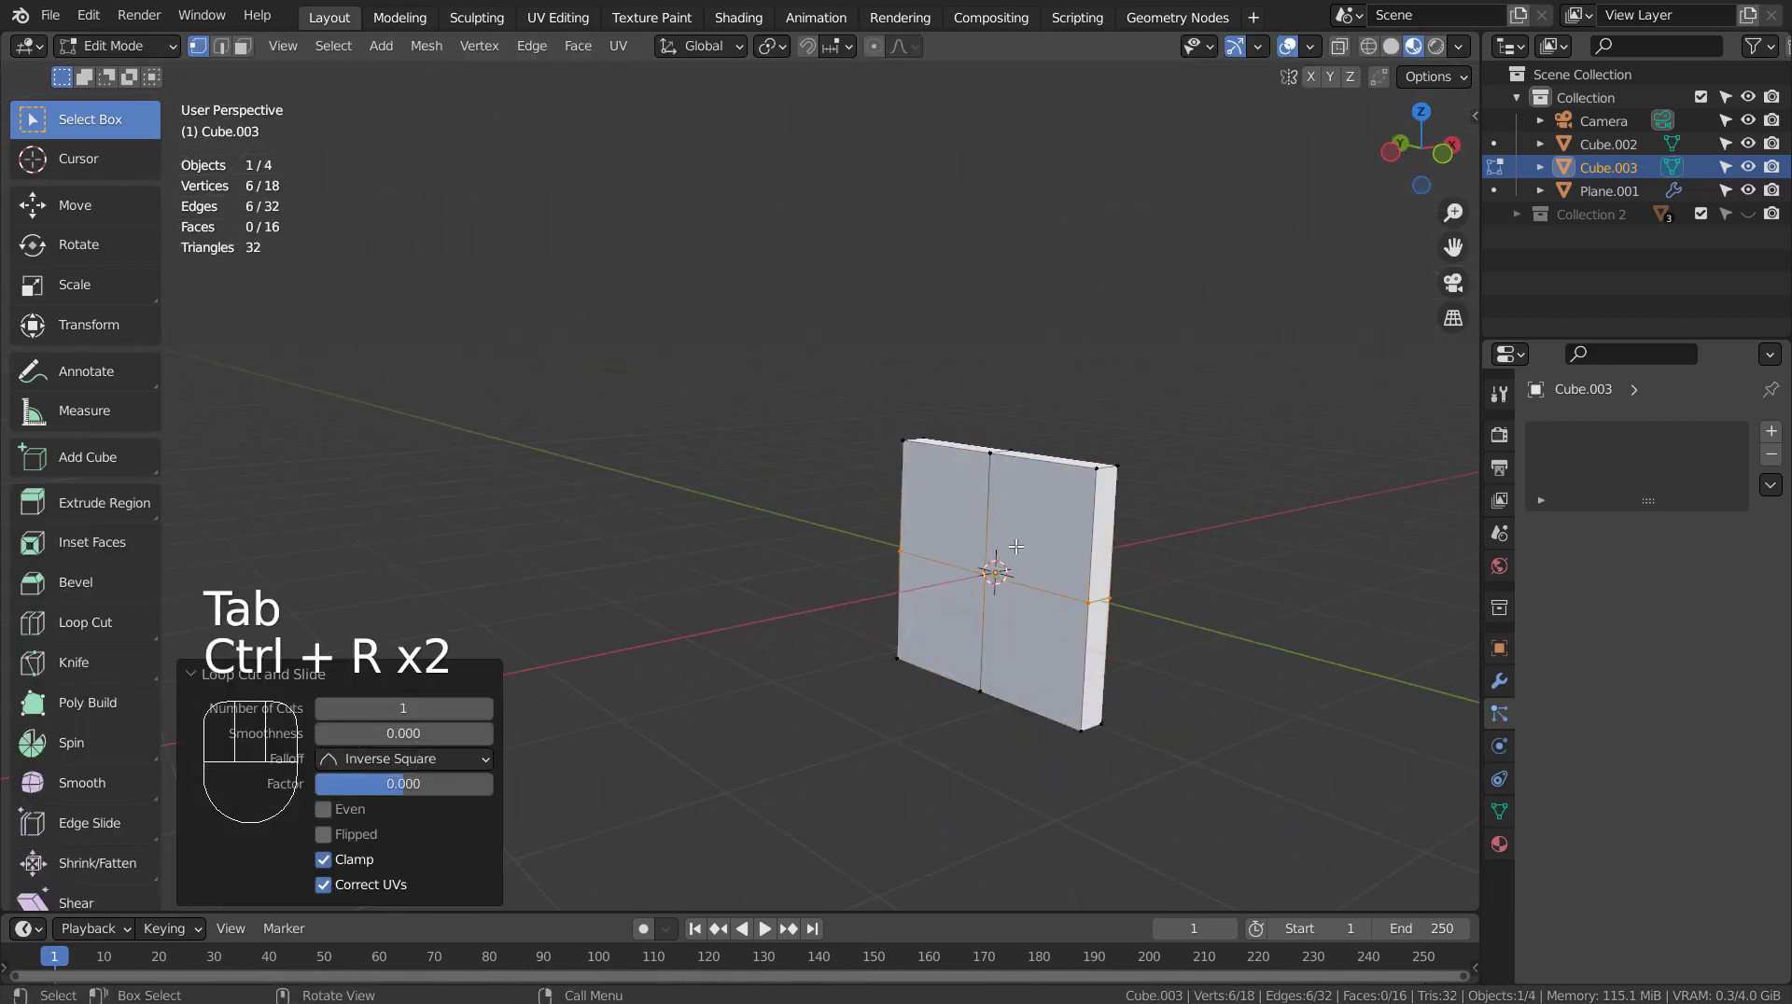
{"action": "middle_click_drag", "start_coordinate": [1043, 587], "coordinate": [973, 619]}
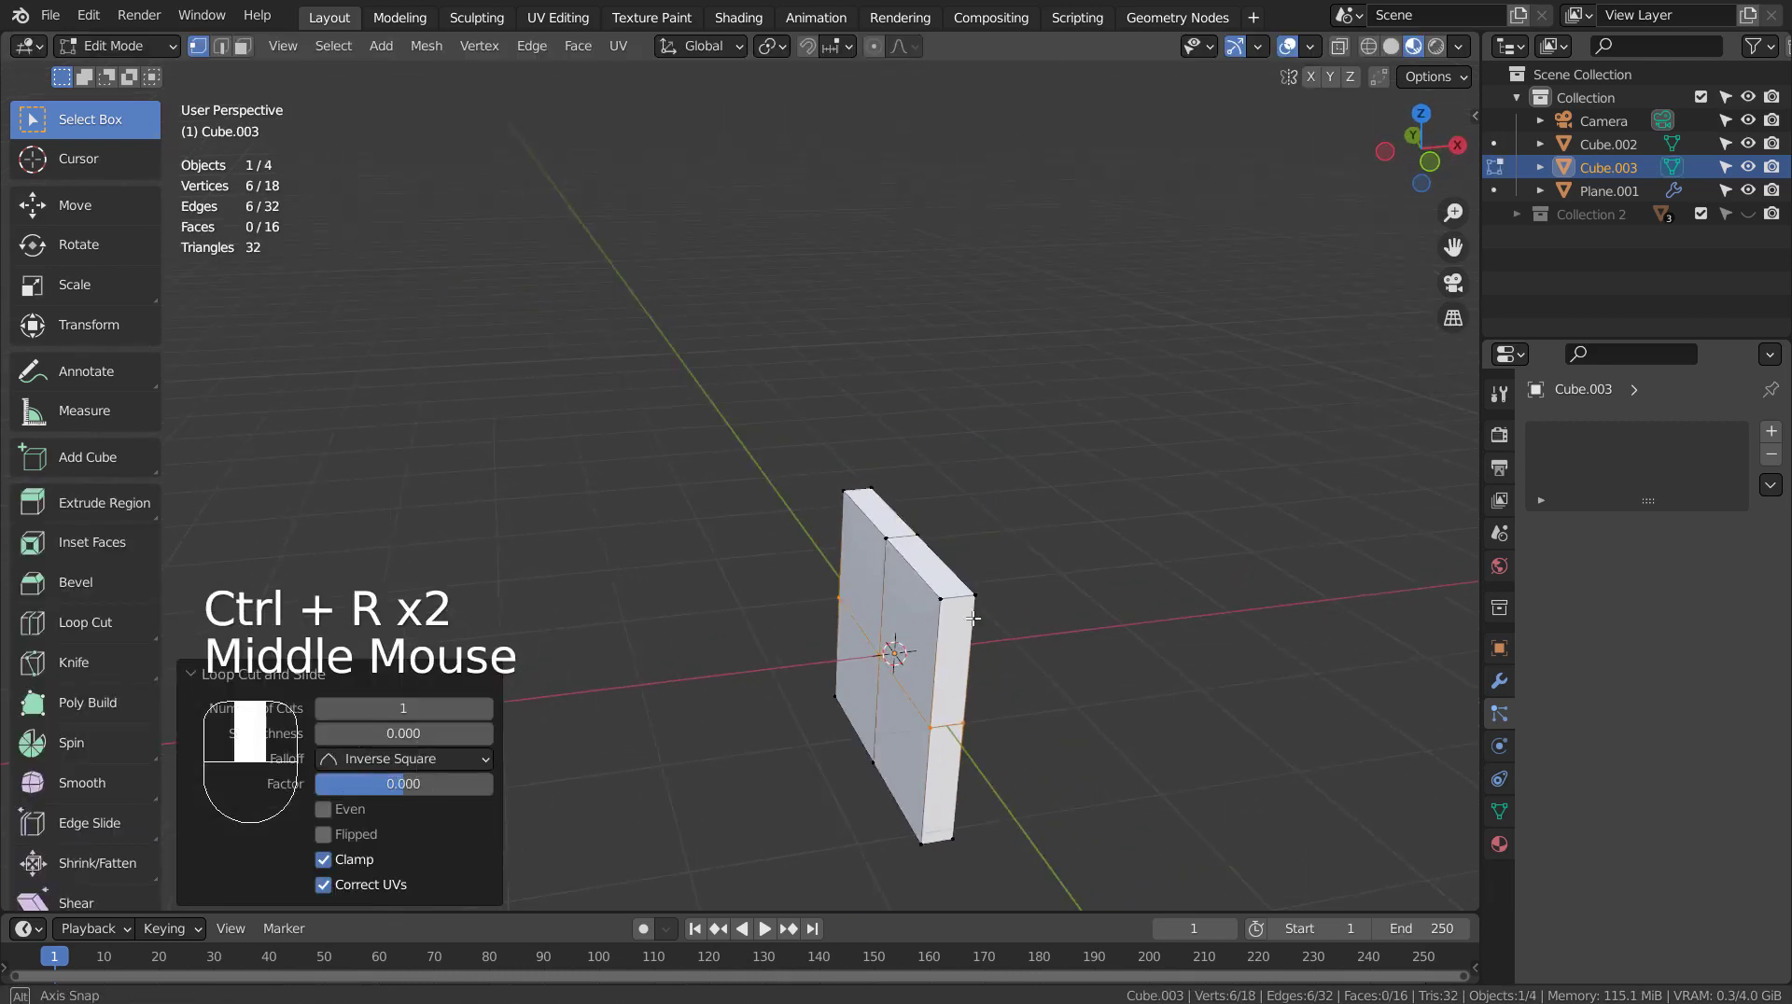
Select the slab's centre vertices in wireframe and move them -0.275 m along X
{"action": "left_click", "coordinate": [854, 663]}
{"action": "middle_click_drag", "start_coordinate": [872, 653], "coordinate": [564, 627]}
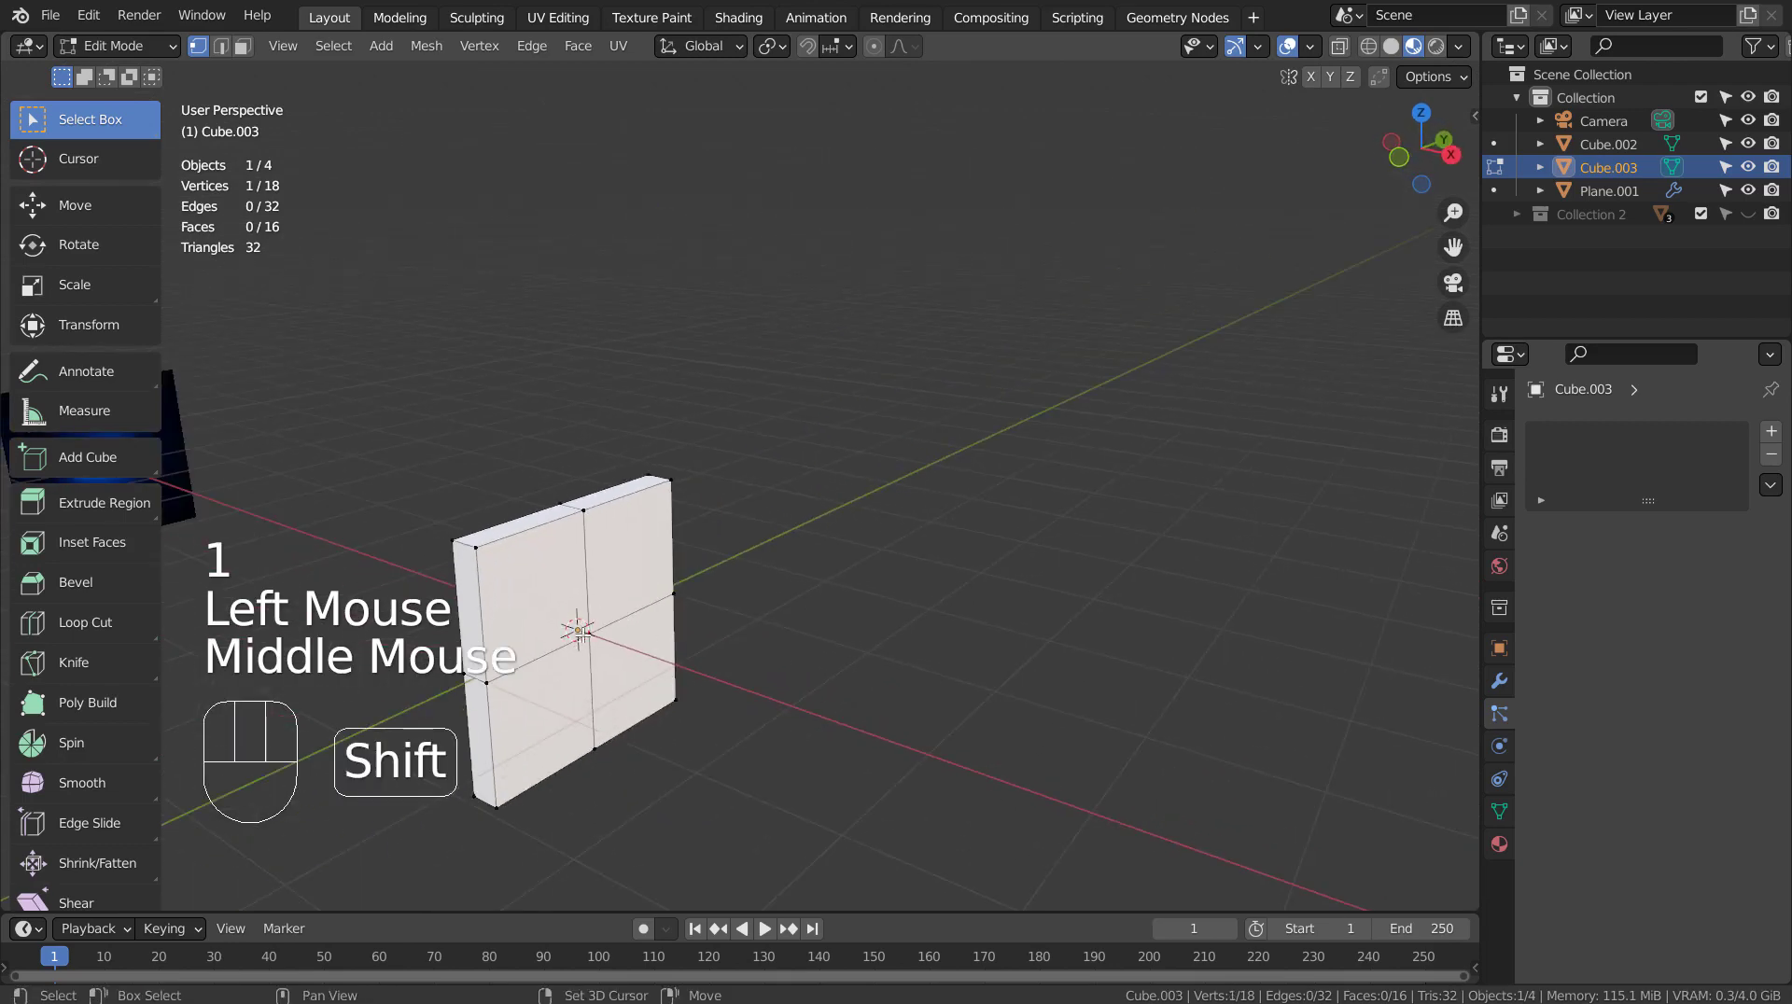
{"action": "middle_click_drag", "start_coordinate": [690, 685], "coordinate": [789, 717]}
{"action": "key", "text": "shift+z"}
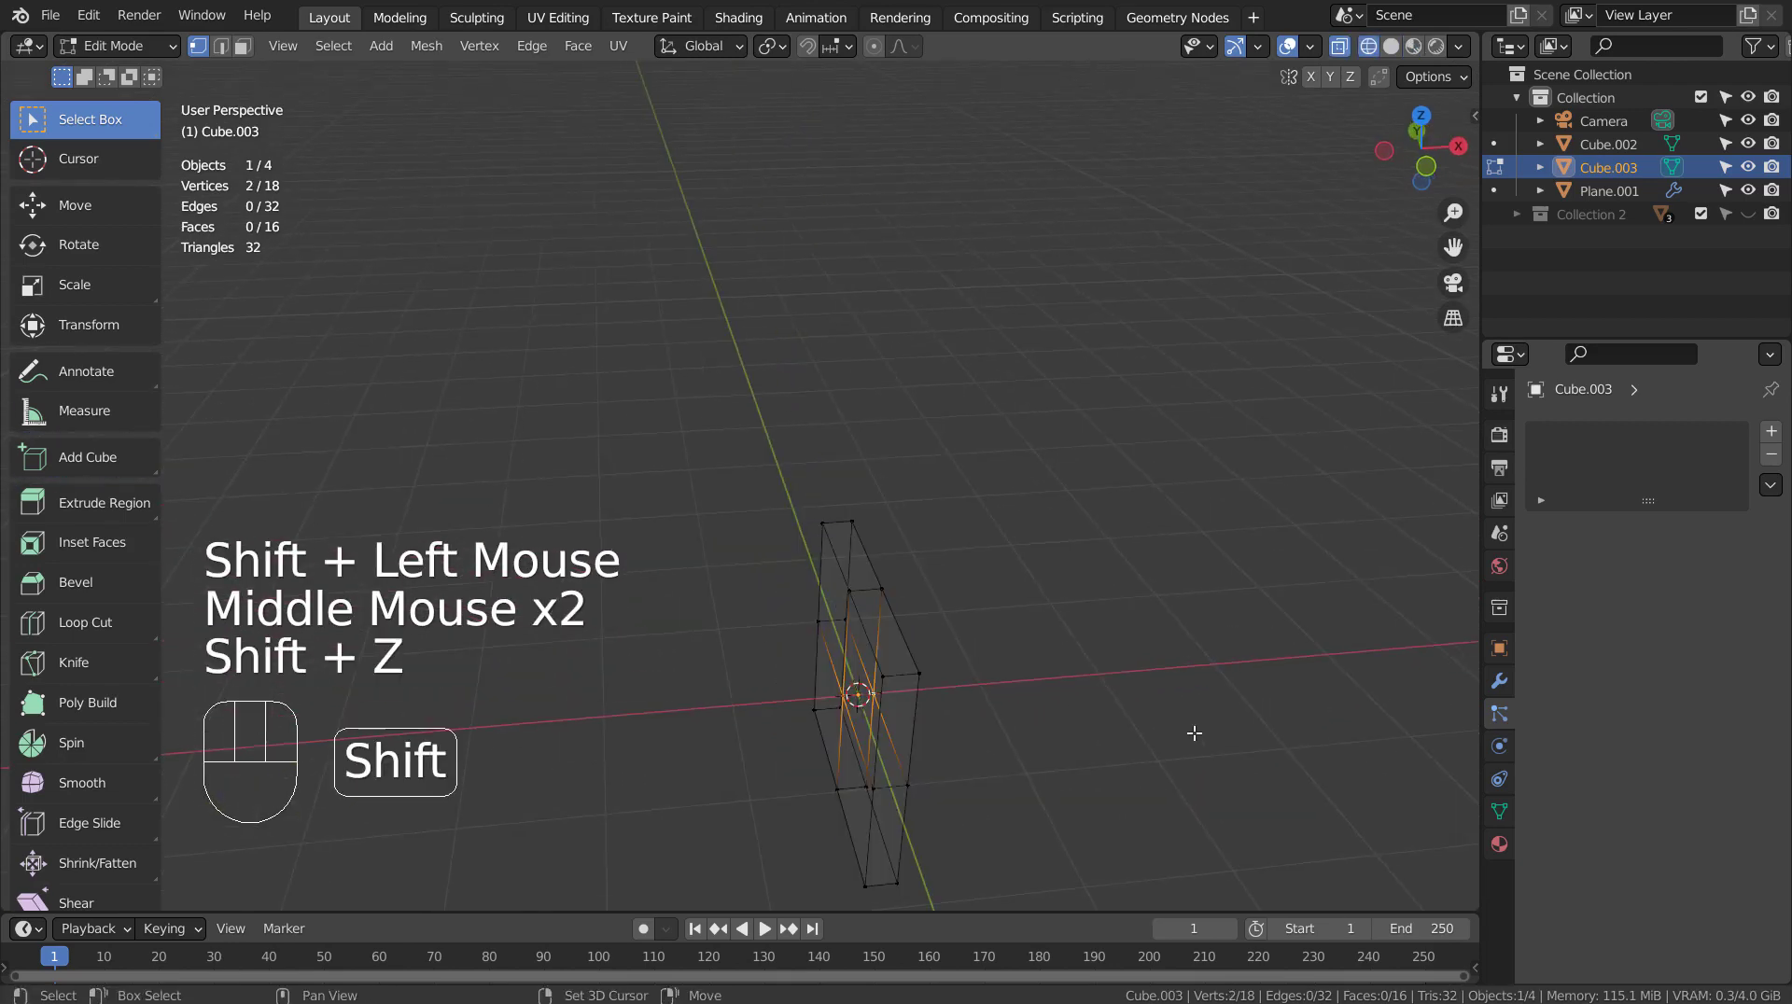
{"action": "middle_click_drag", "start_coordinate": [1192, 732], "coordinate": [1227, 705]}
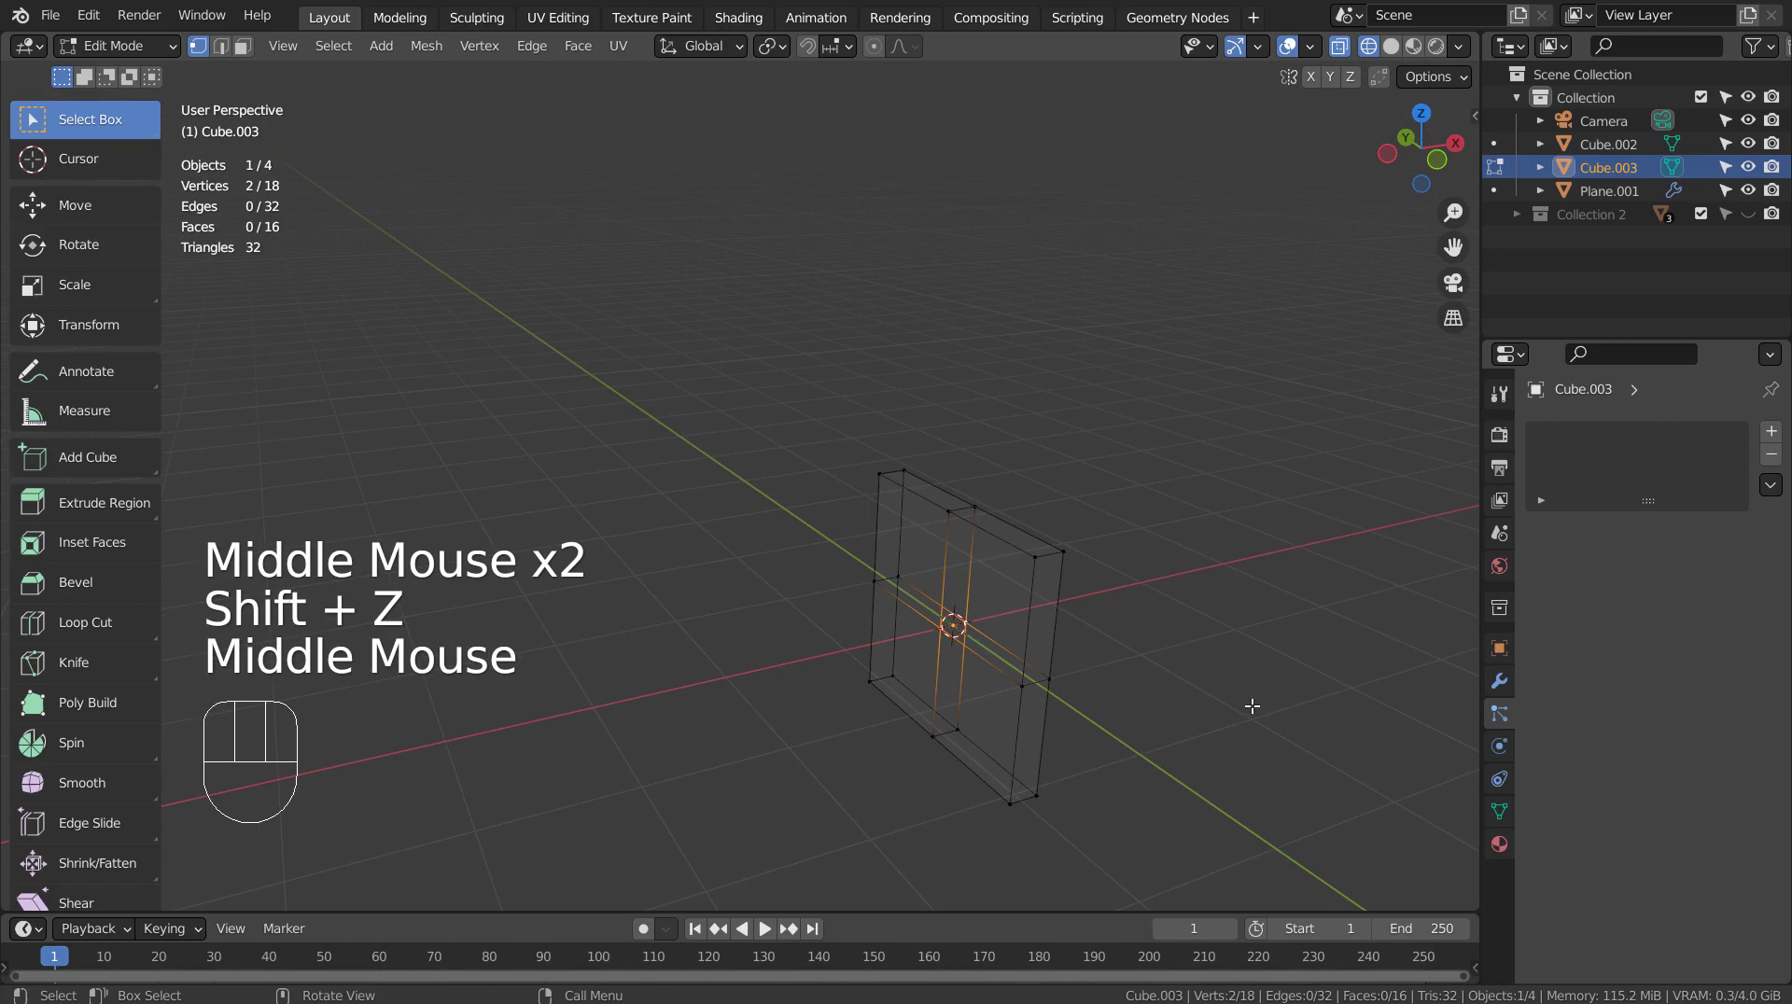
{"action": "key", "text": "g"}
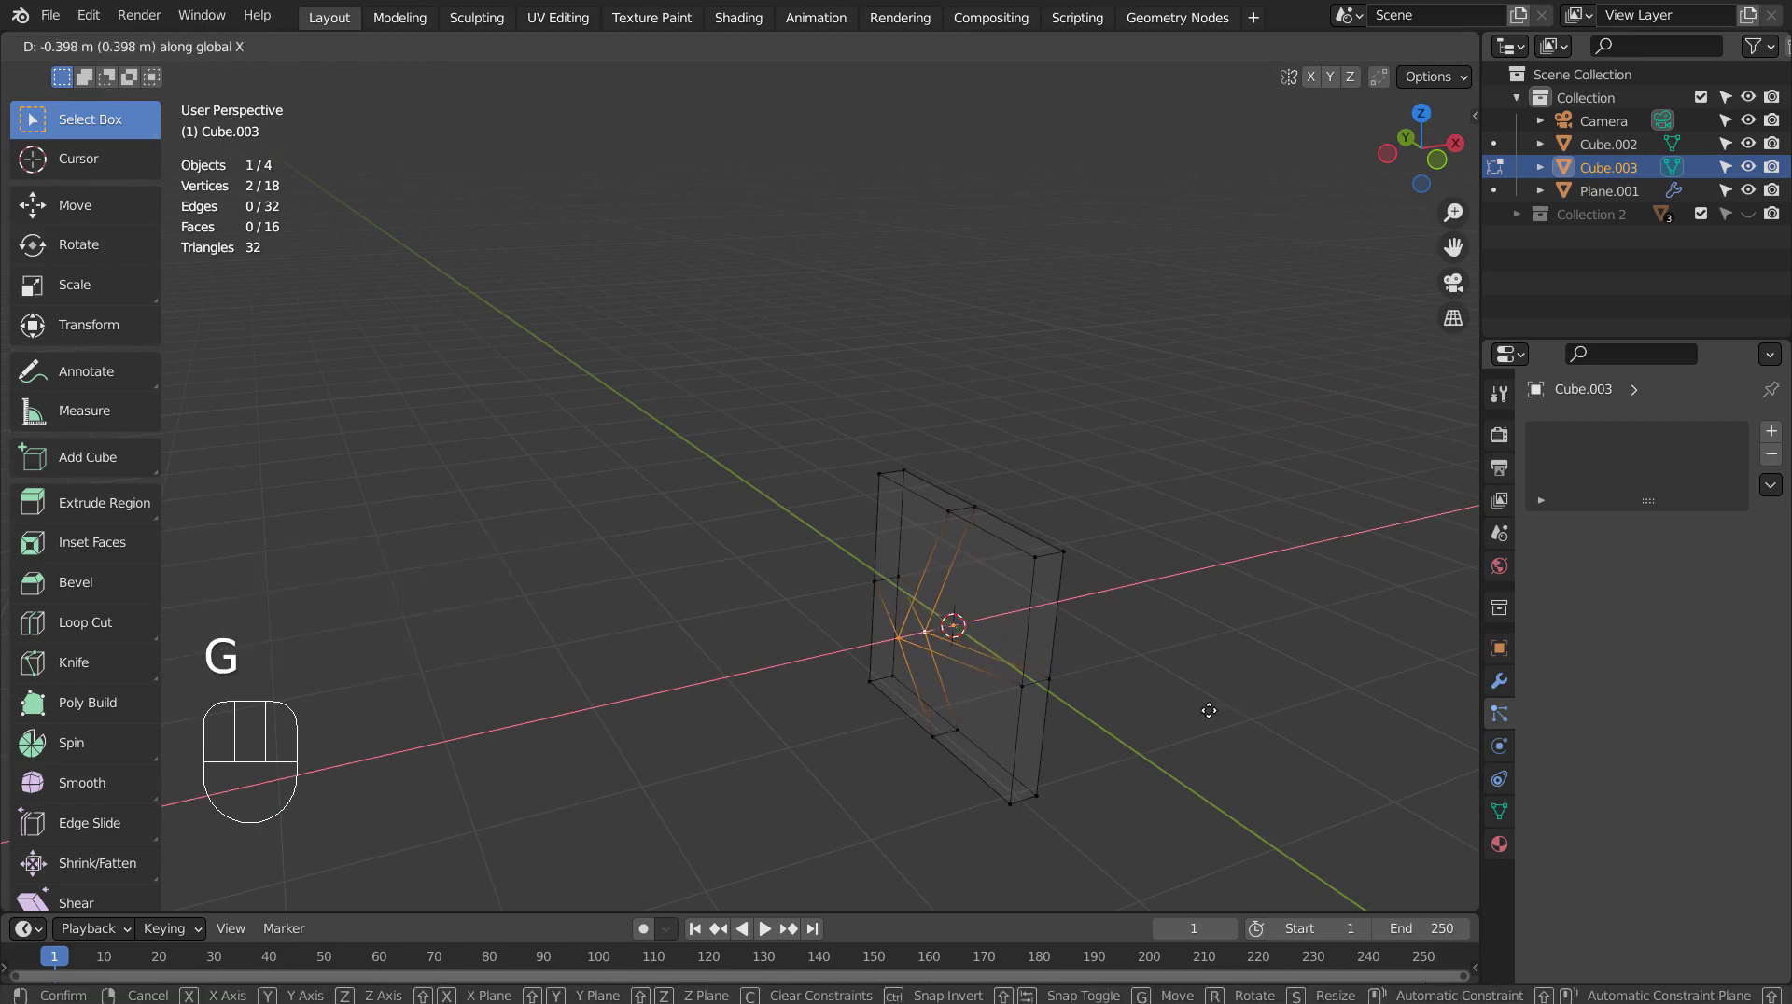
{"action": "left_click", "coordinate": [1223, 711]}
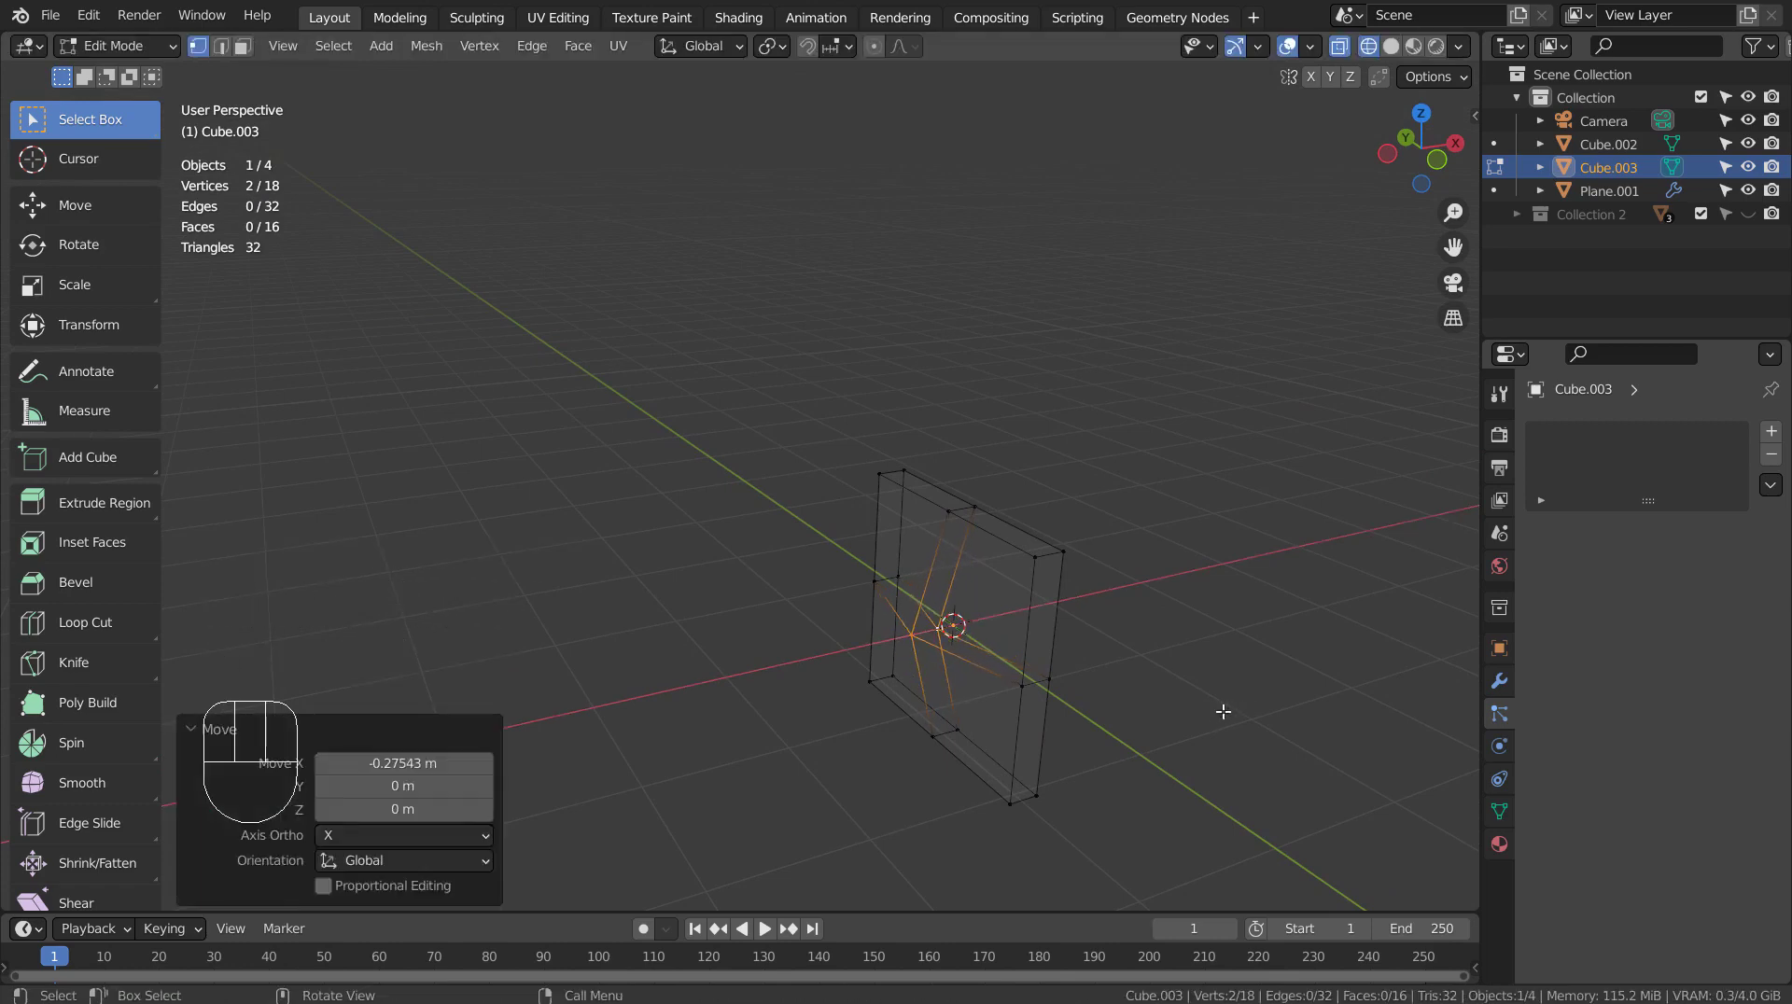
Undo the bend, then box-select the centre vertices and move them along X again
{"action": "key", "text": "Tab"}
{"action": "key", "text": "shift+z"}
{"action": "mouse_move", "coordinate": [1213, 702]}
{"action": "middle_mouse_down"}
{"action": "mouse_move", "coordinate": [1235, 665]}
{"action": "mouse_move", "coordinate": [1197, 642]}
{"action": "mouse_move", "coordinate": [1192, 607]}
{"action": "mouse_move", "coordinate": [1024, 646]}
{"action": "mouse_move", "coordinate": [1009, 668]}
{"action": "mouse_move", "coordinate": [1229, 674]}
{"action": "mouse_move", "coordinate": [878, 544]}
{"action": "middle_mouse_up"}
{"action": "key", "text": "ctrl+z"}
{"action": "key", "text": "ctrl+z"}
{"action": "key", "text": "shift+z"}
{"action": "key", "text": "b"}
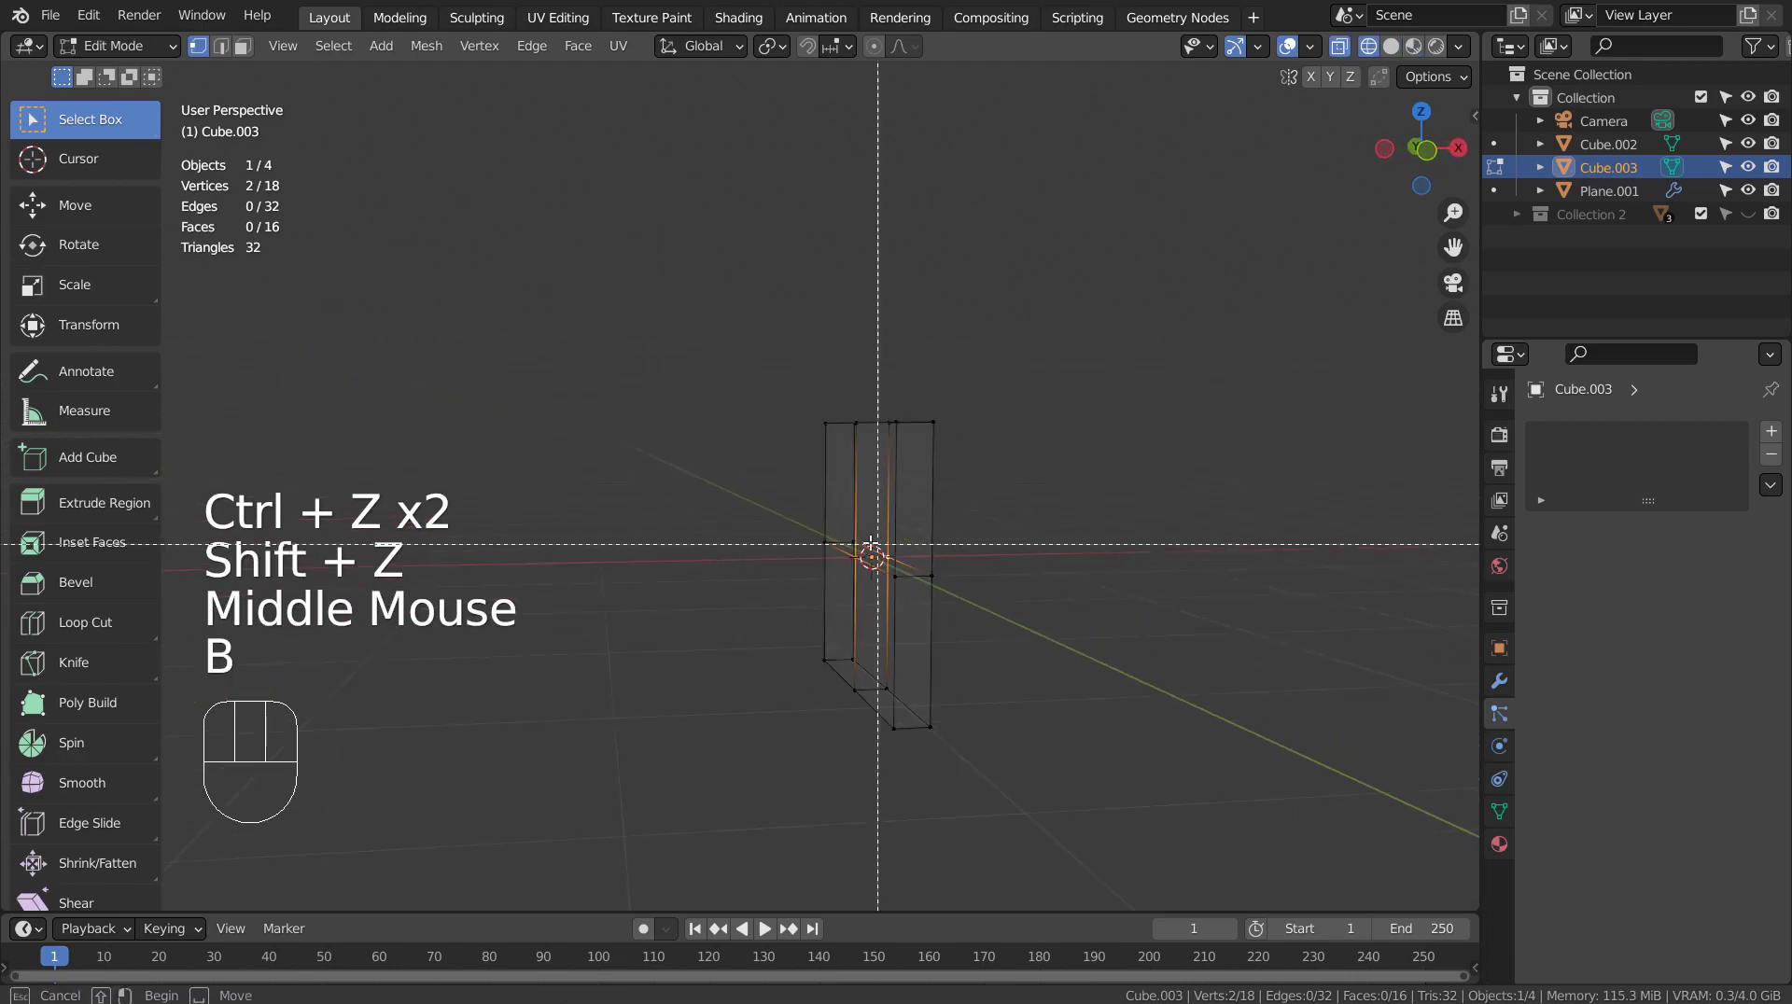
{"action": "key", "text": "g"}
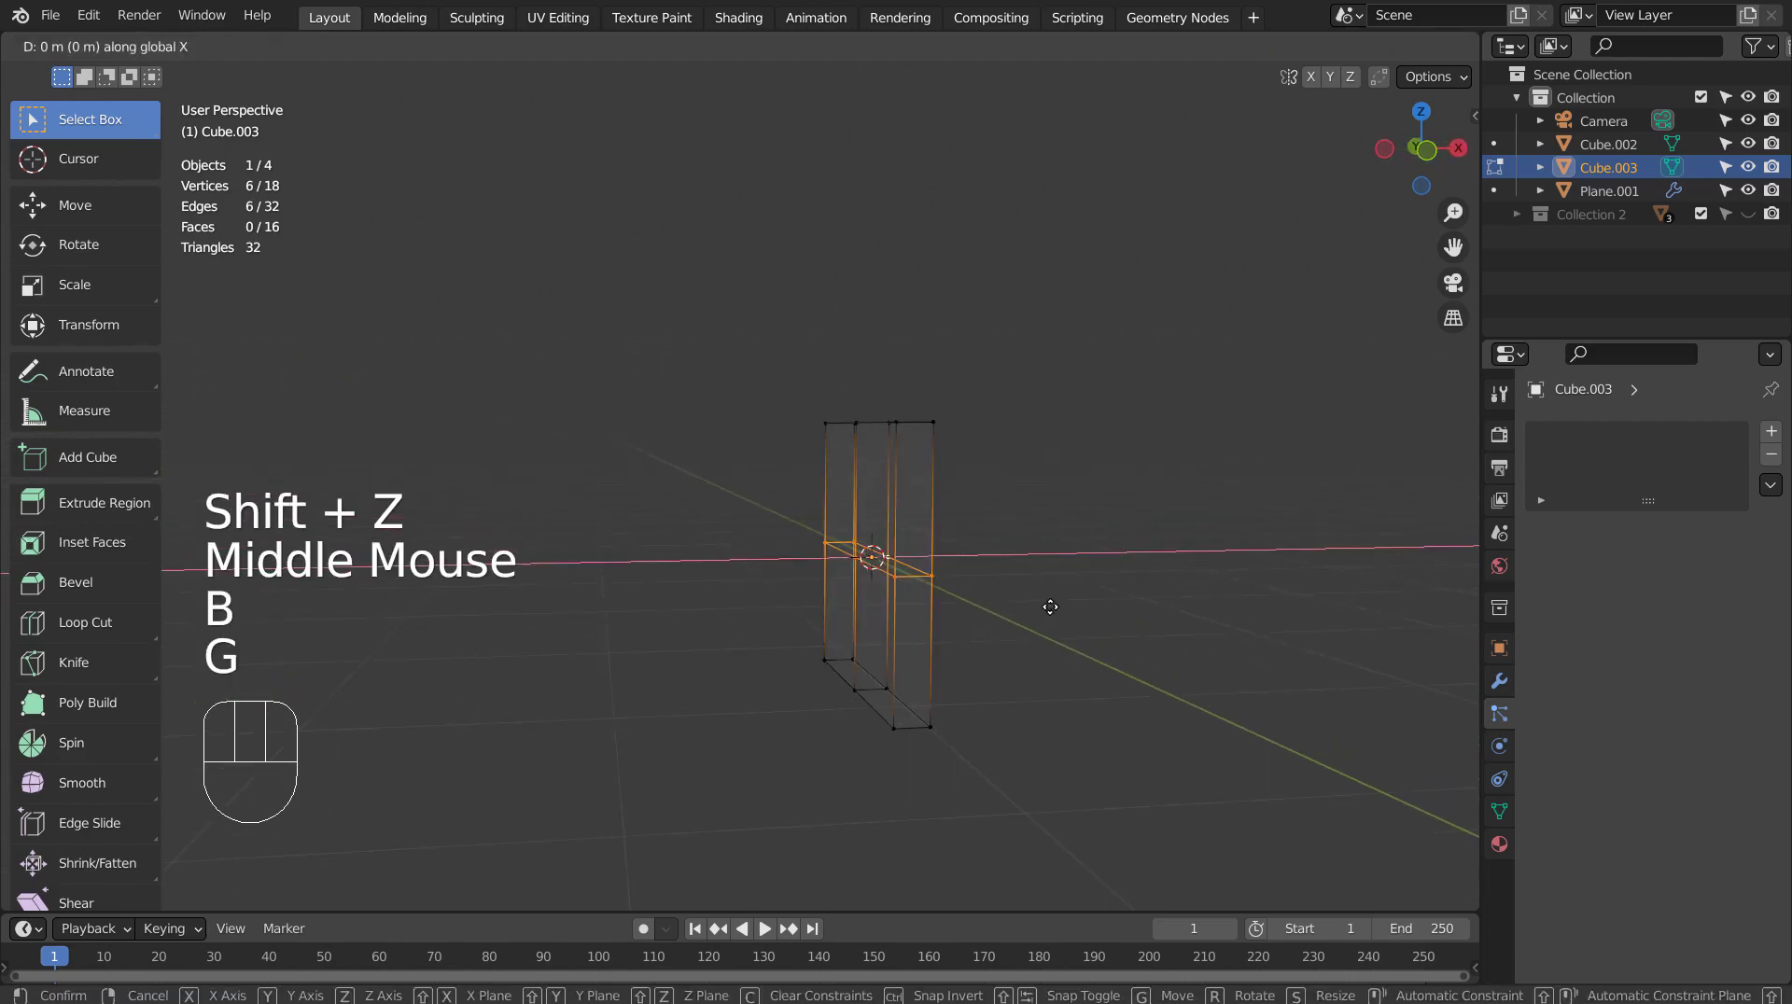
{"action": "left_click", "coordinate": [1032, 607]}
Scale the shield's top and bottom vertices by 1.67 along Z into pointed tips
{"action": "key", "text": "Tab"}
{"action": "middle_click_drag", "start_coordinate": [1033, 607], "coordinate": [1078, 623]}
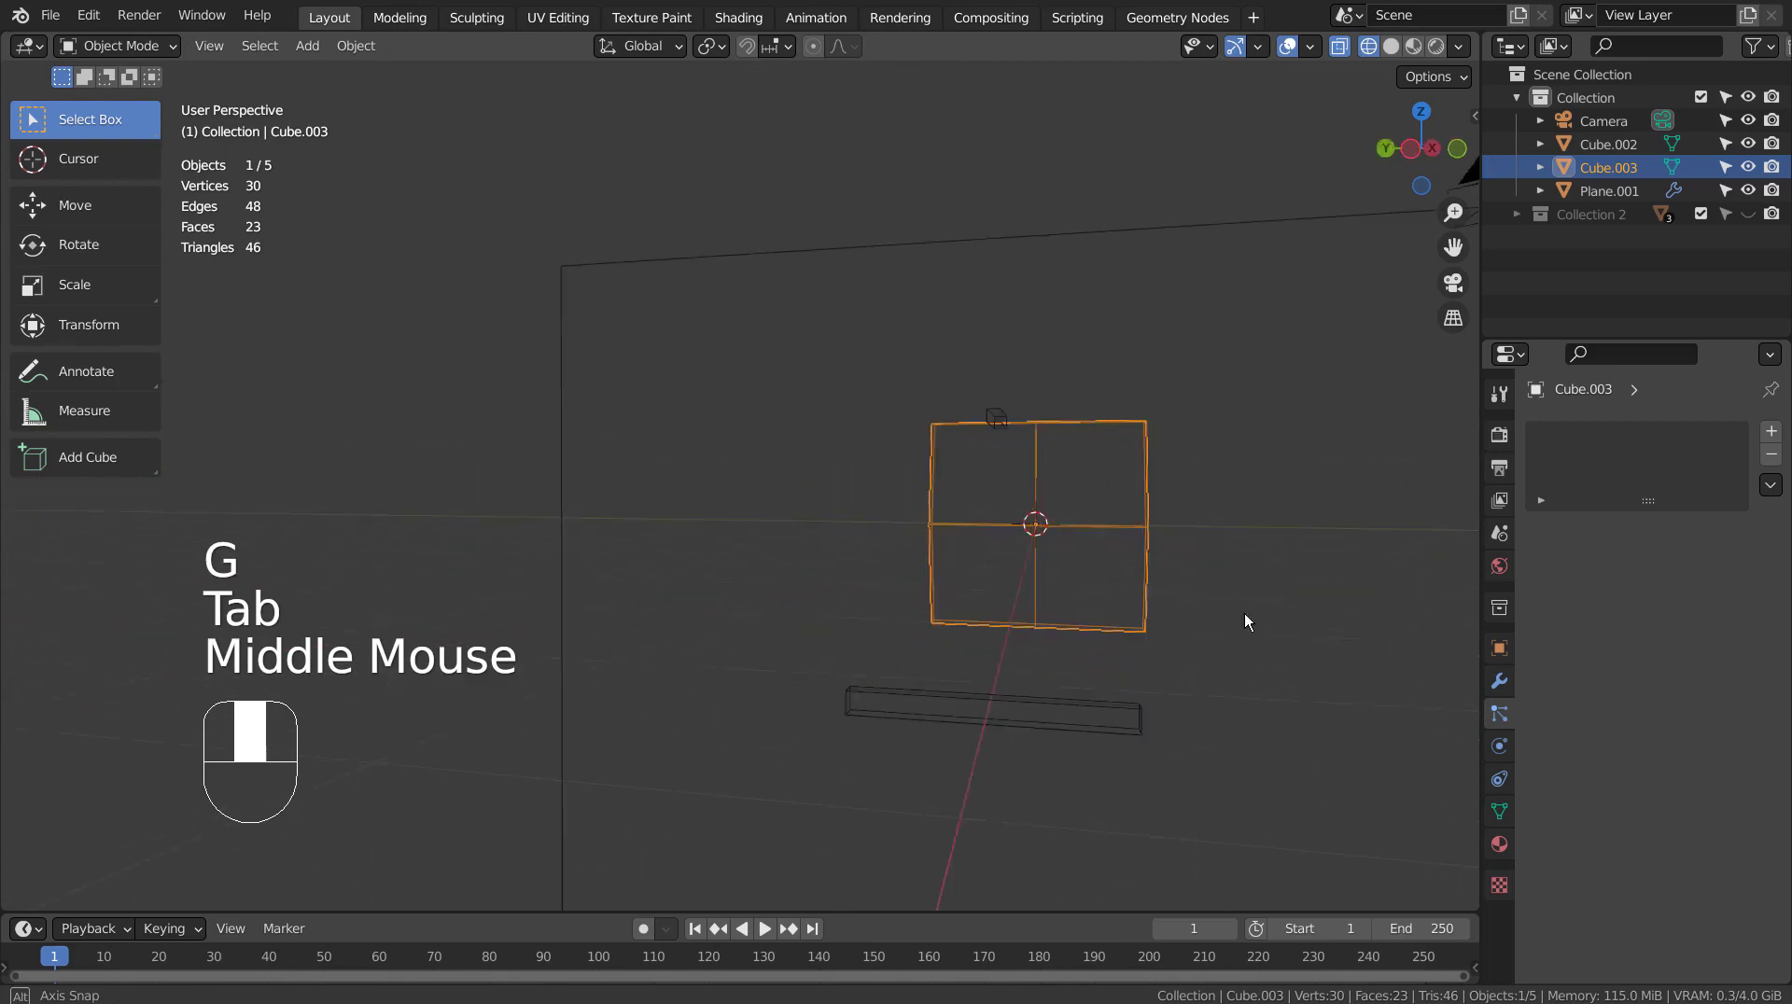
{"action": "middle_click_drag", "start_coordinate": [1245, 619], "coordinate": [1117, 651]}
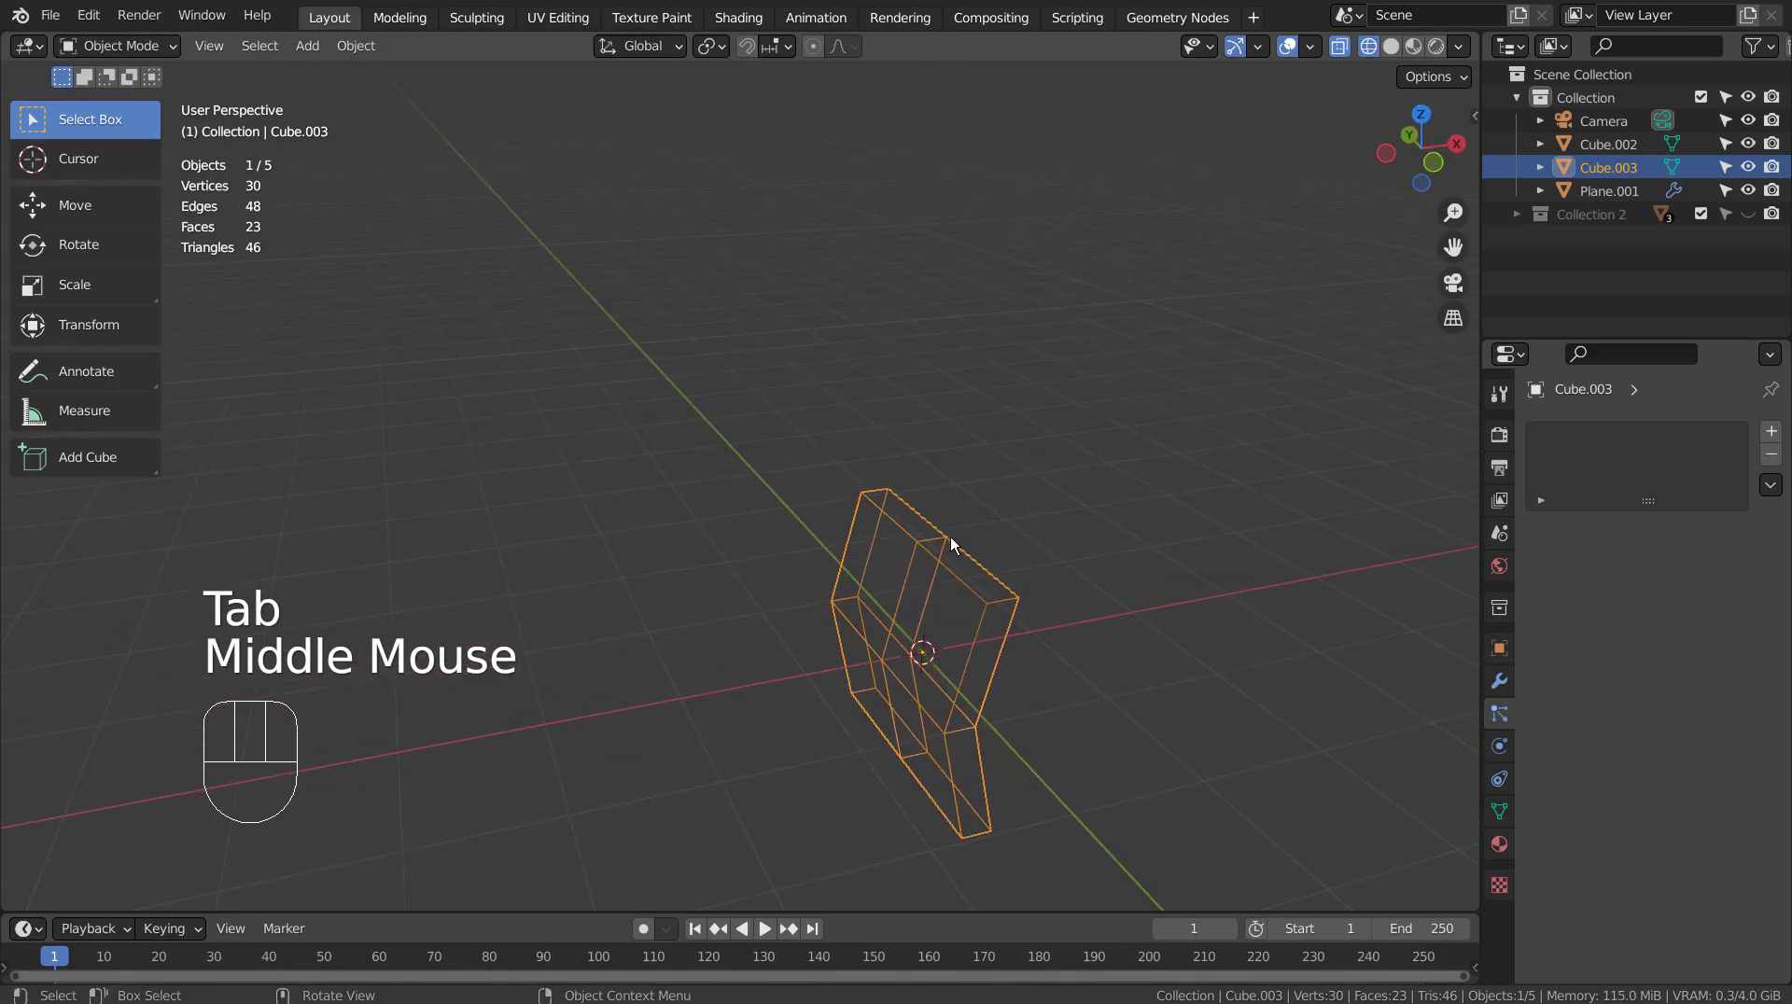
{"action": "key", "text": "Tab"}
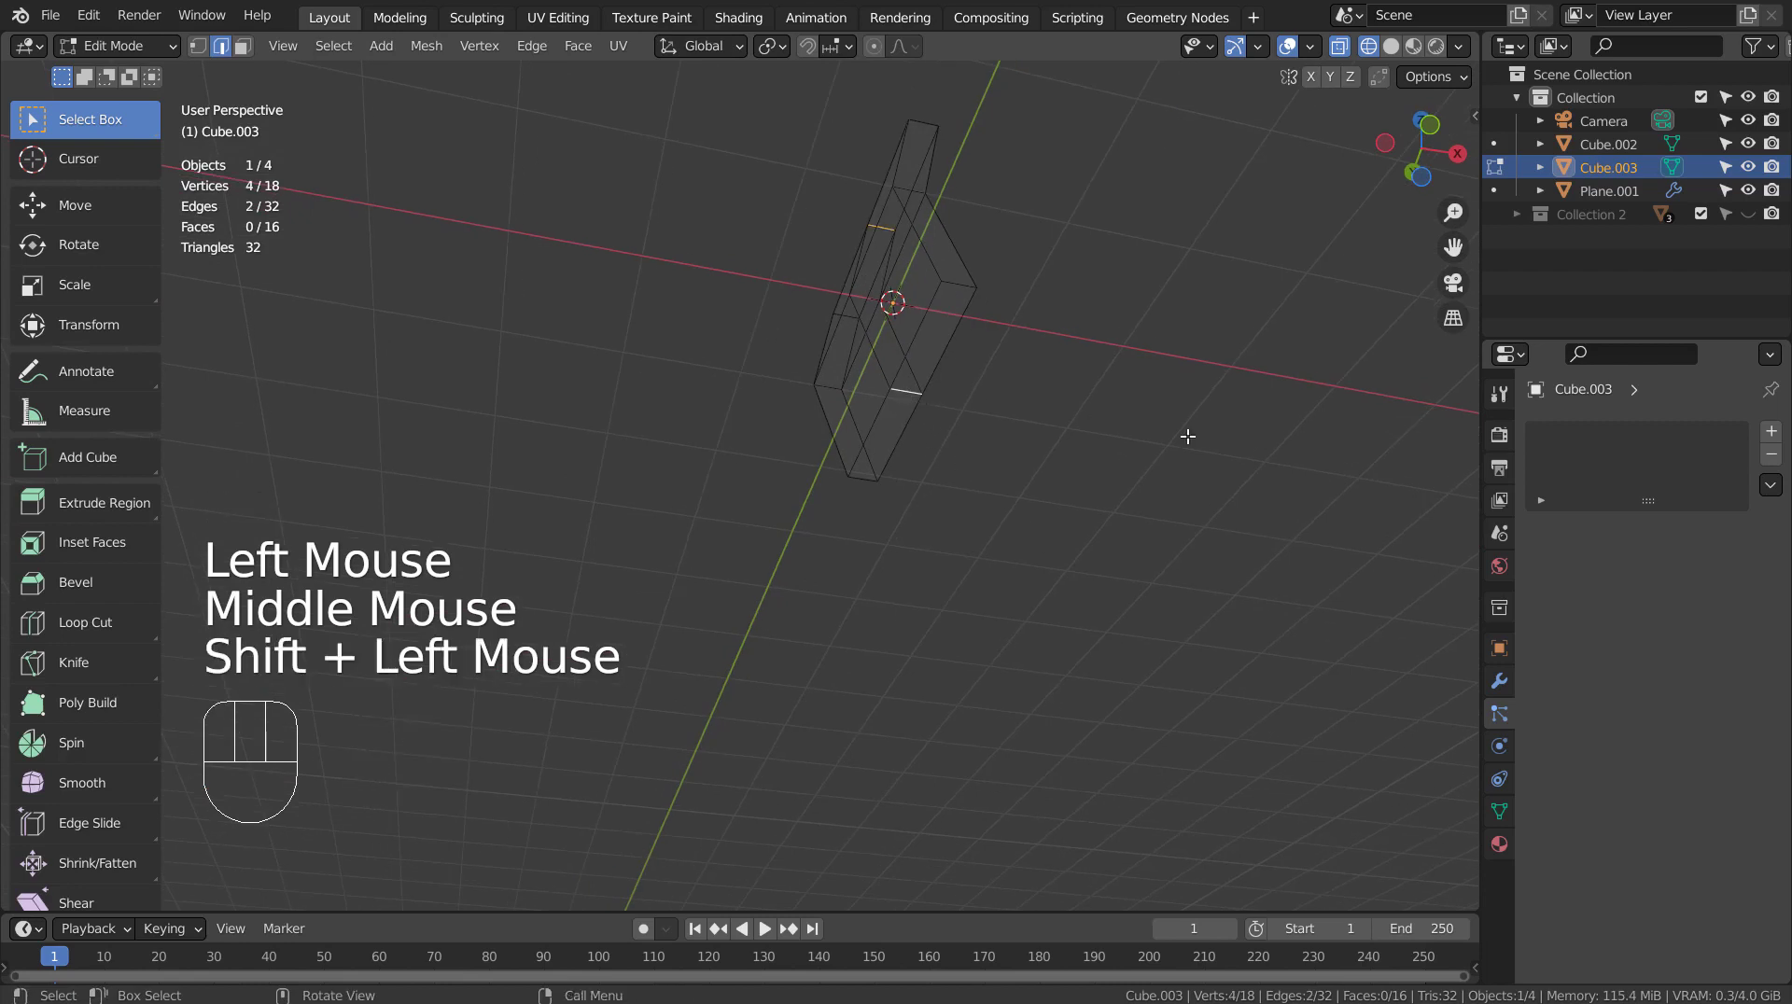
{"action": "middle_click_drag", "start_coordinate": [1188, 436], "coordinate": [1164, 596]}
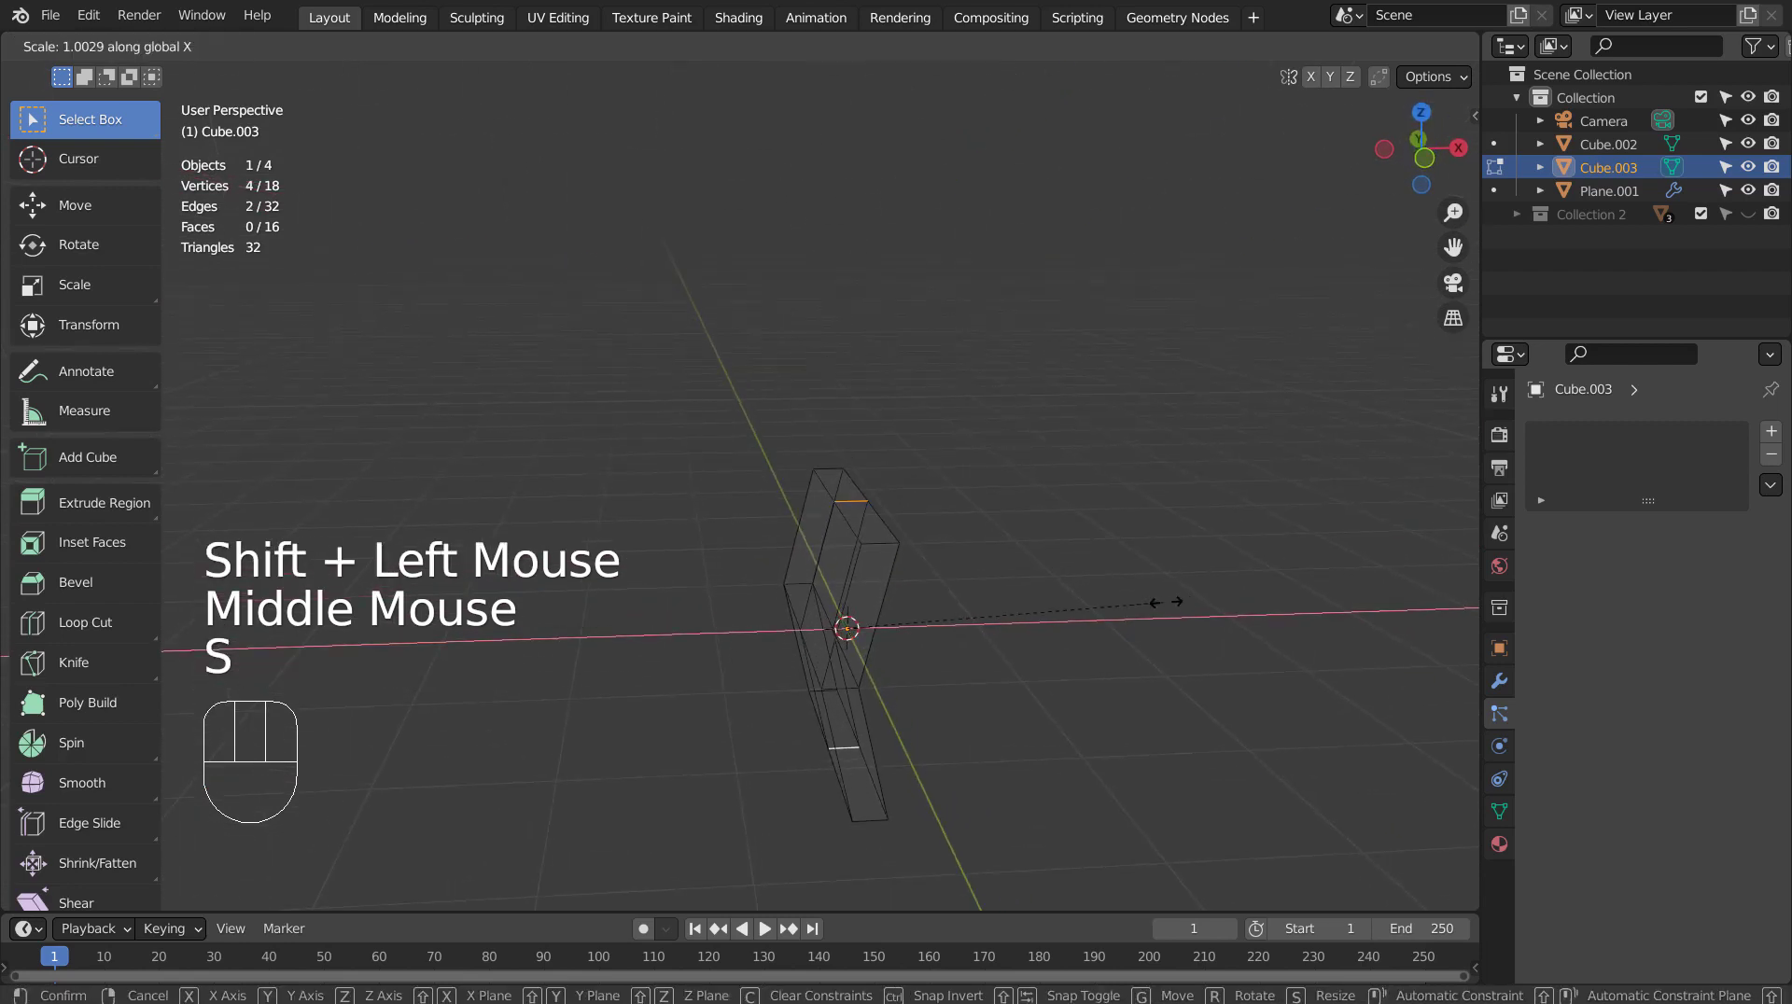
{"action": "left_click", "coordinate": [1365, 585]}
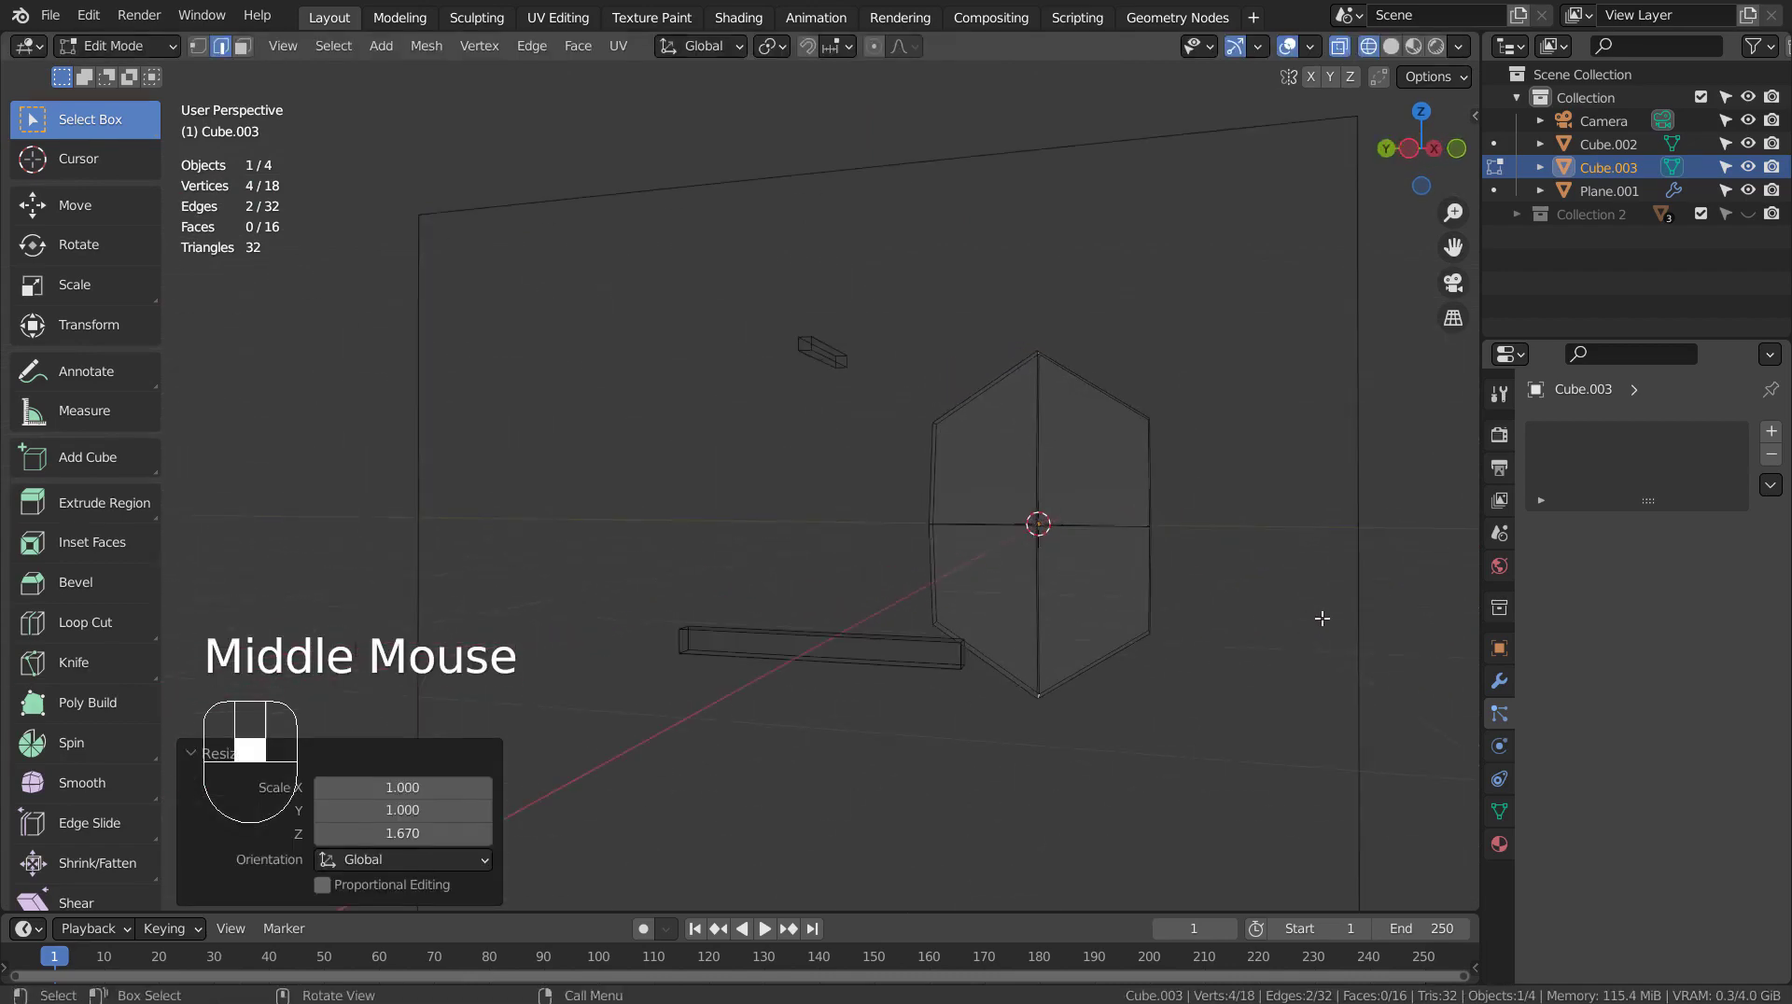
{"action": "key", "text": "Tab"}
{"action": "middle_click_drag", "start_coordinate": [1322, 618], "coordinate": [1359, 625]}
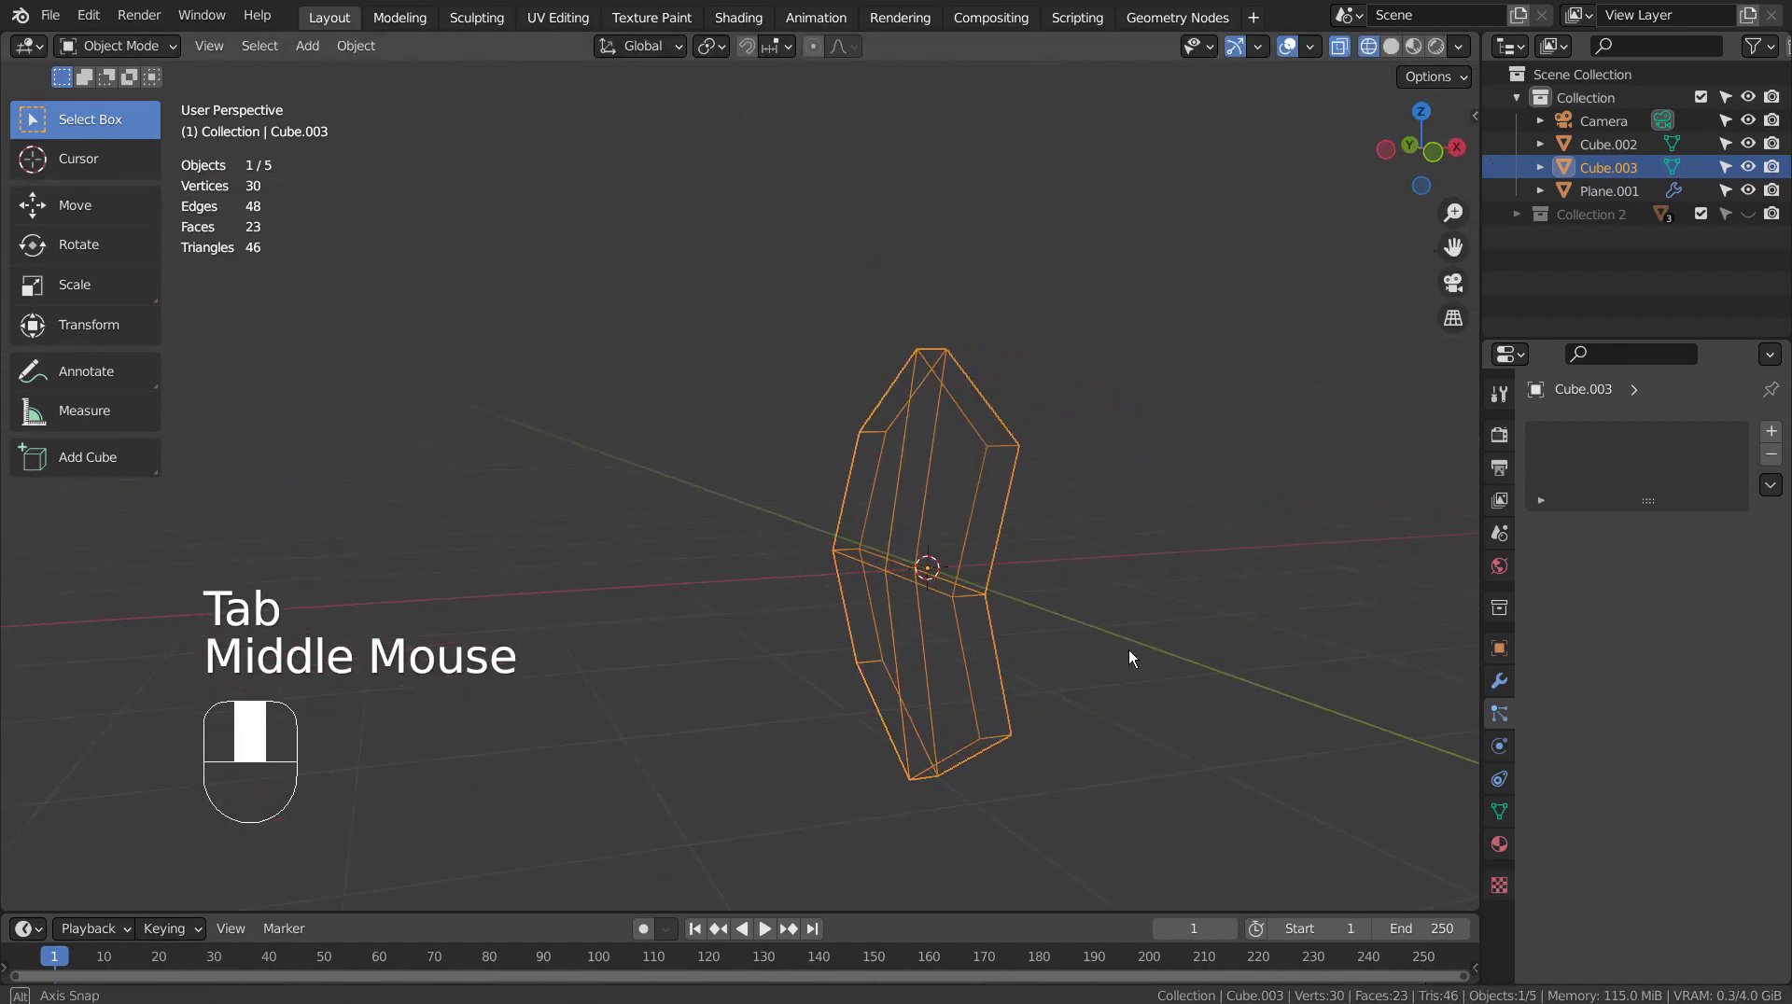
{"action": "middle_click_drag", "start_coordinate": [1129, 650], "coordinate": [1161, 629]}
{"action": "key", "text": "Tab"}
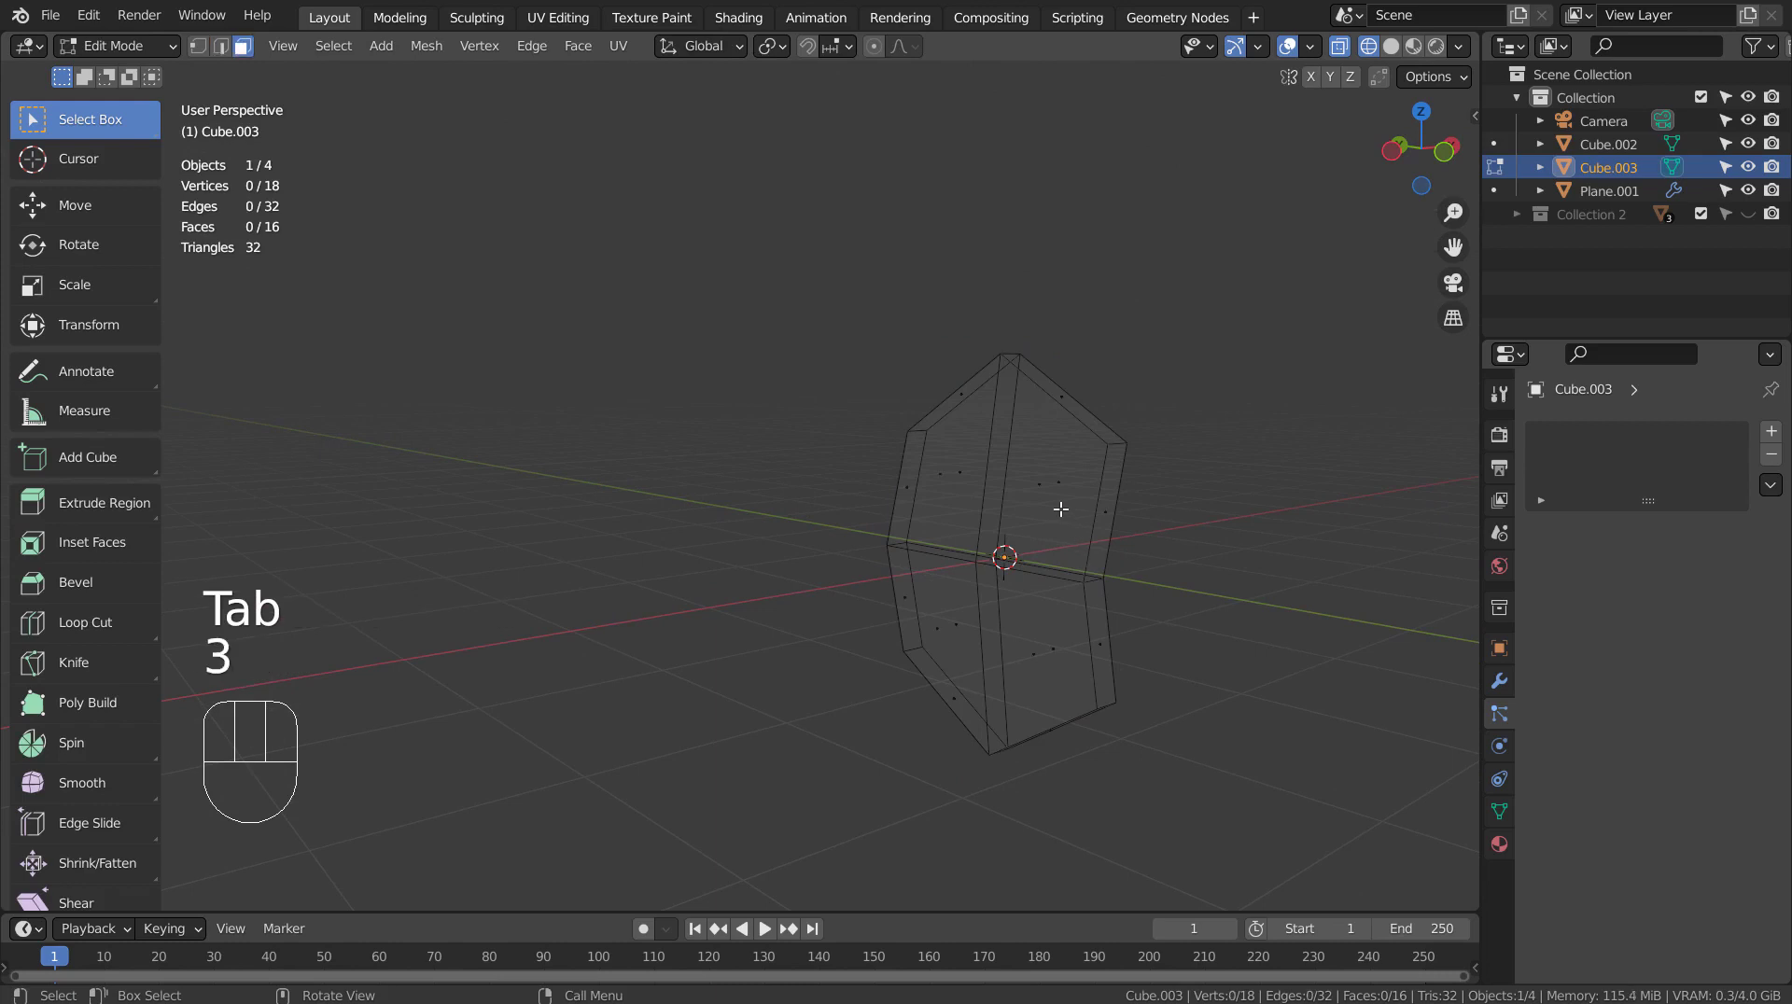
{"action": "key", "text": "shift+z"}
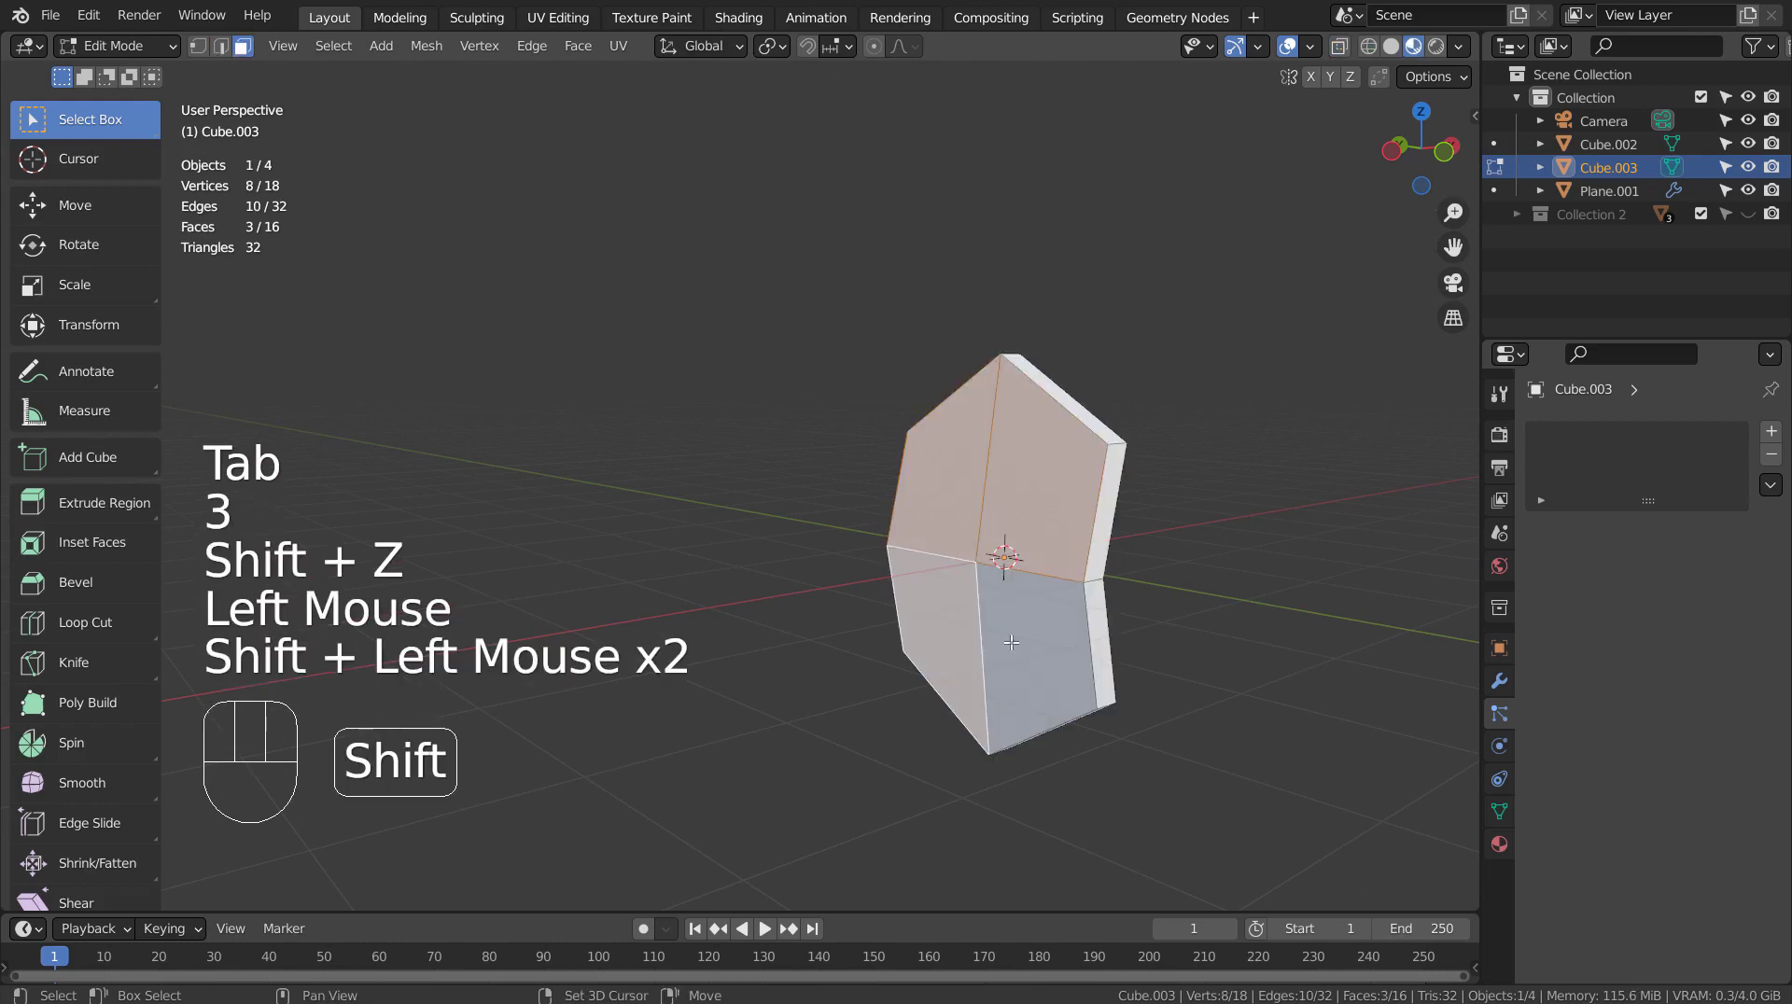
{"action": "middle_click_drag", "start_coordinate": [1128, 672], "coordinate": [1168, 669], "text": "shift"}
{"action": "key", "text": "i"}
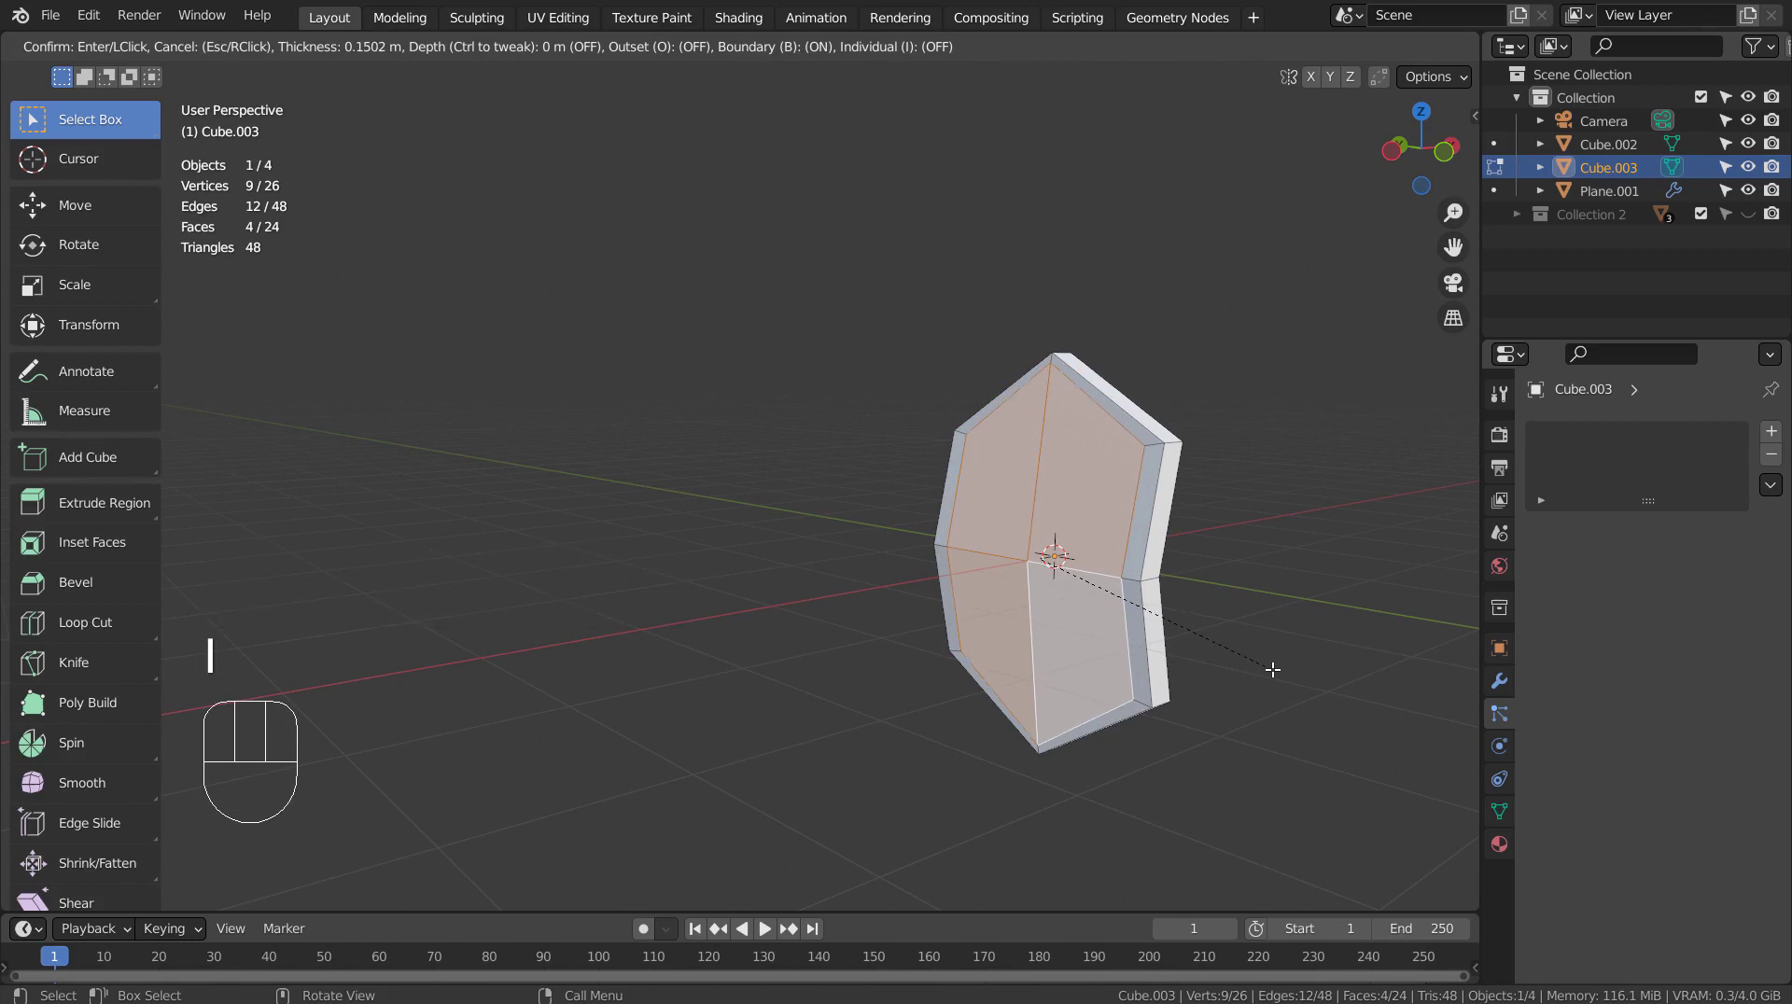
{"action": "left_click", "coordinate": [1274, 669]}
{"action": "middle_click_drag", "start_coordinate": [1248, 688], "coordinate": [1346, 686]}
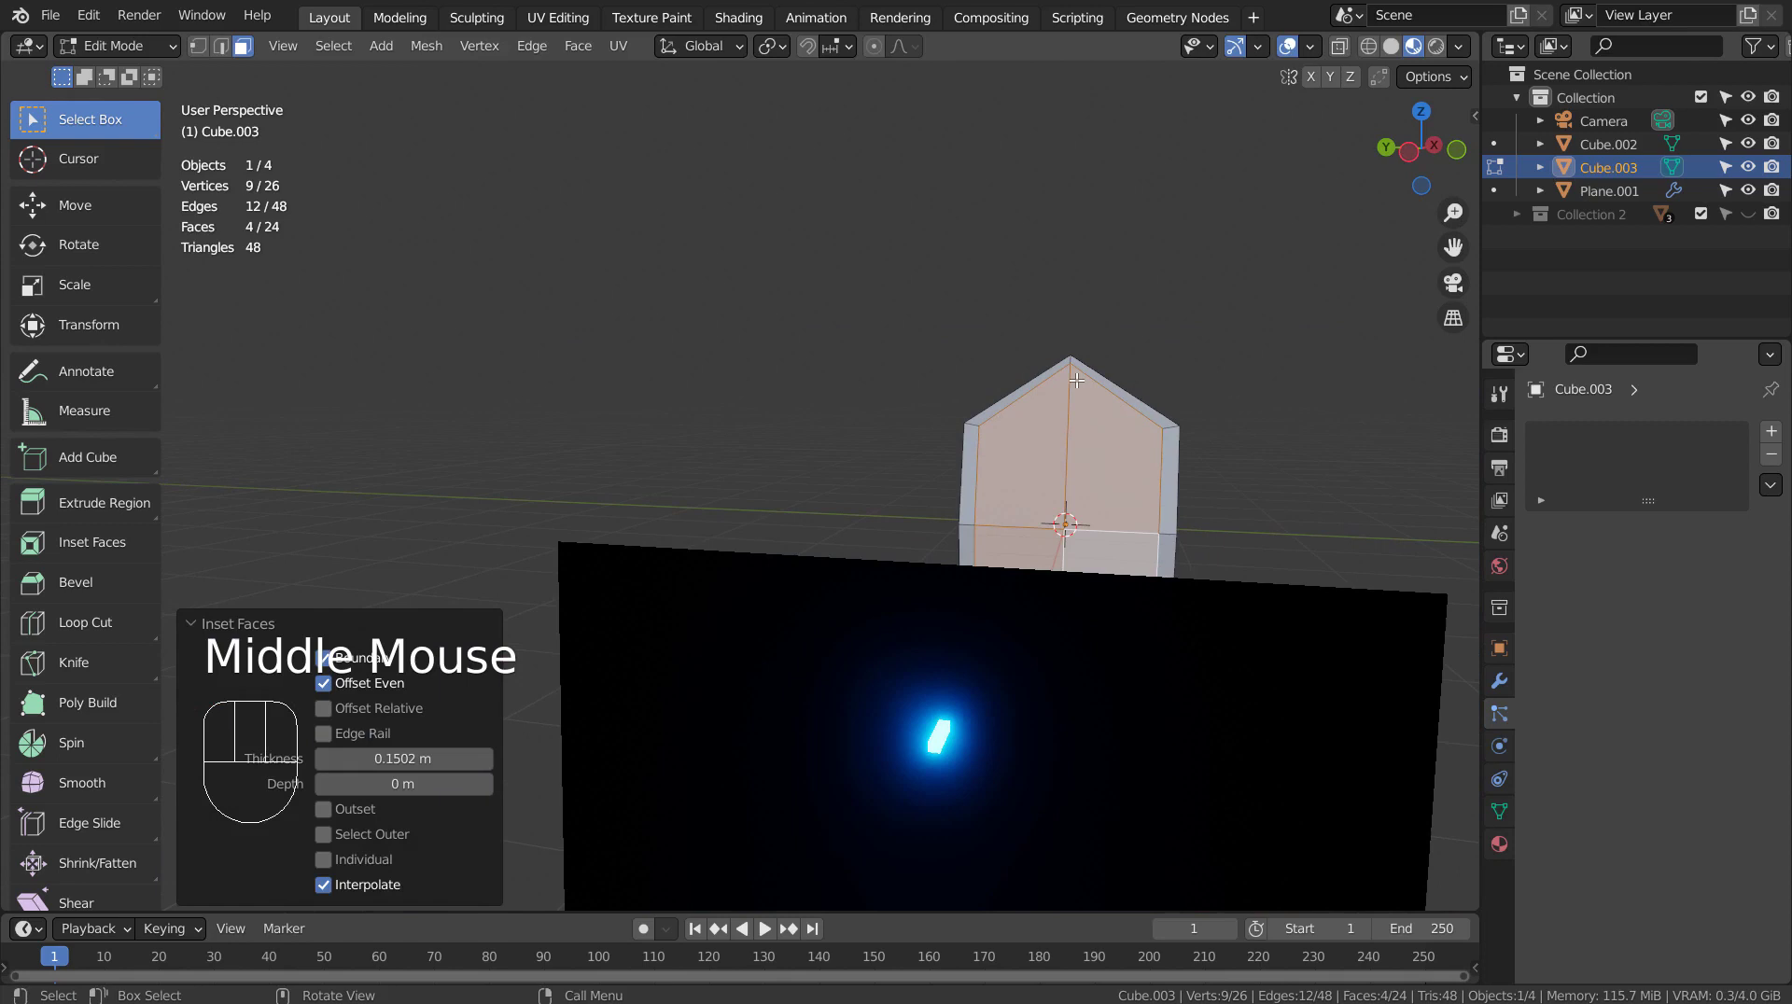
{"action": "key", "text": "ctrl+z"}
{"action": "key", "text": "Tab"}
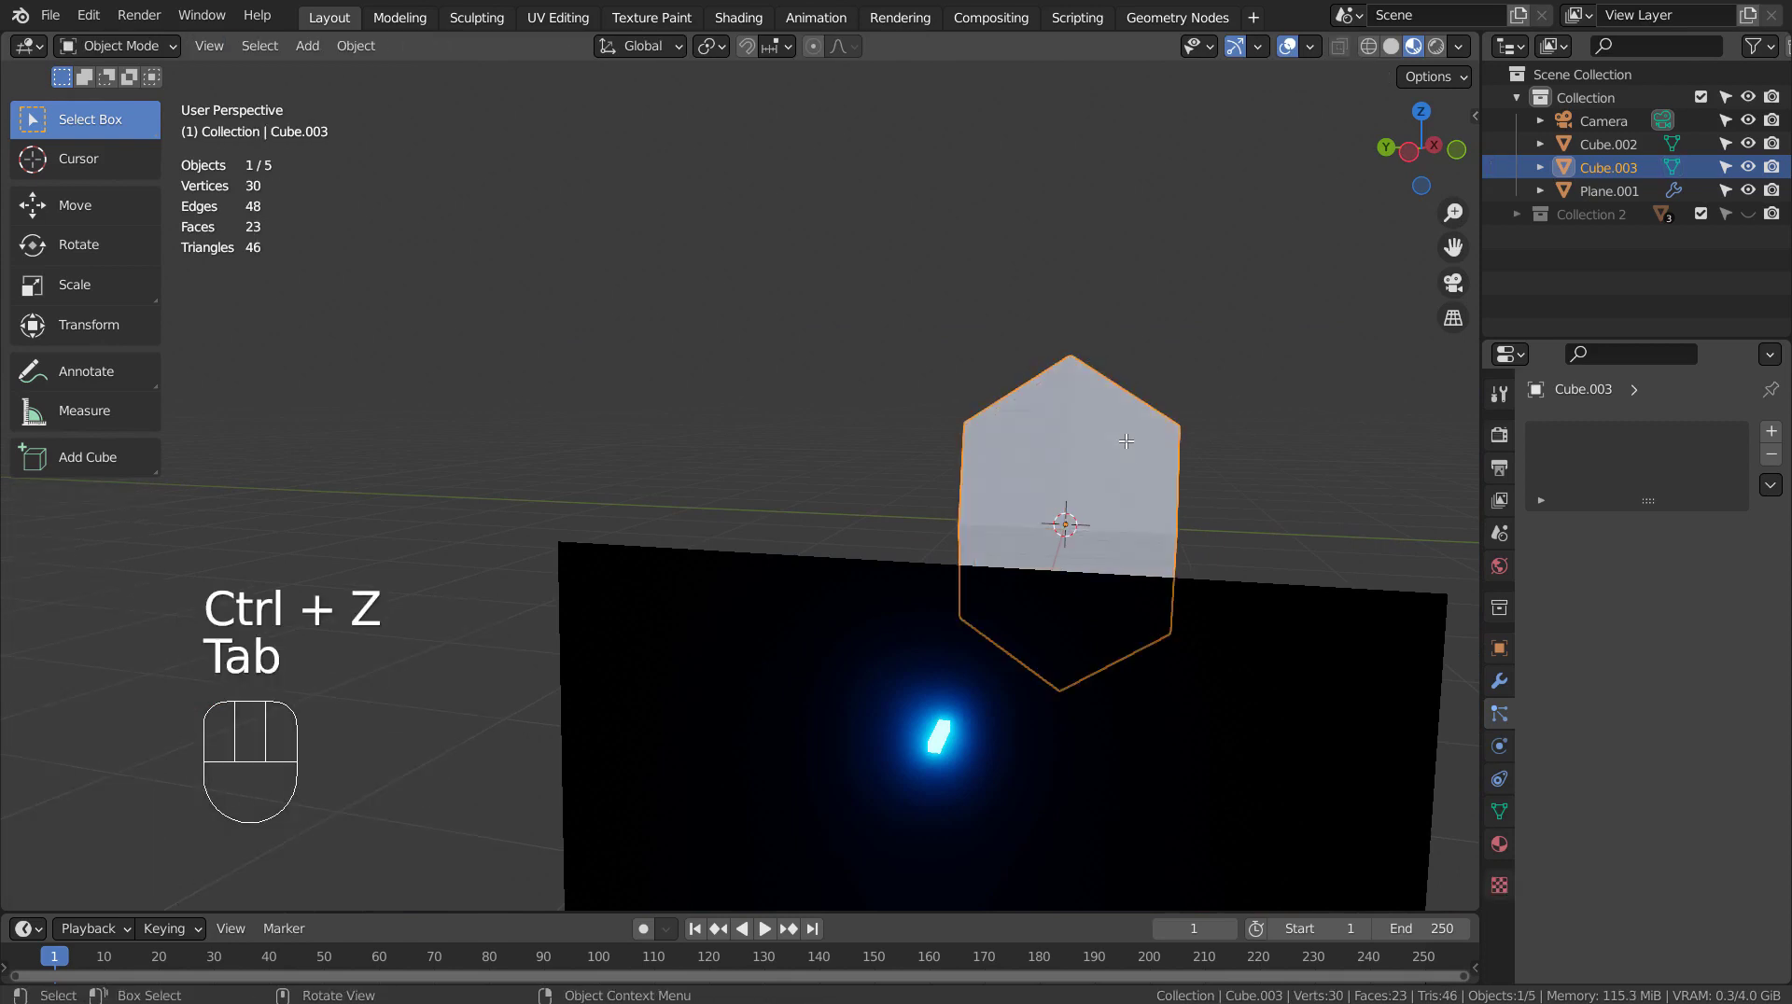
Apply all transforms to the shield and inset its front faces by 0.1958 m
{"action": "key", "text": "ctrl+a"}
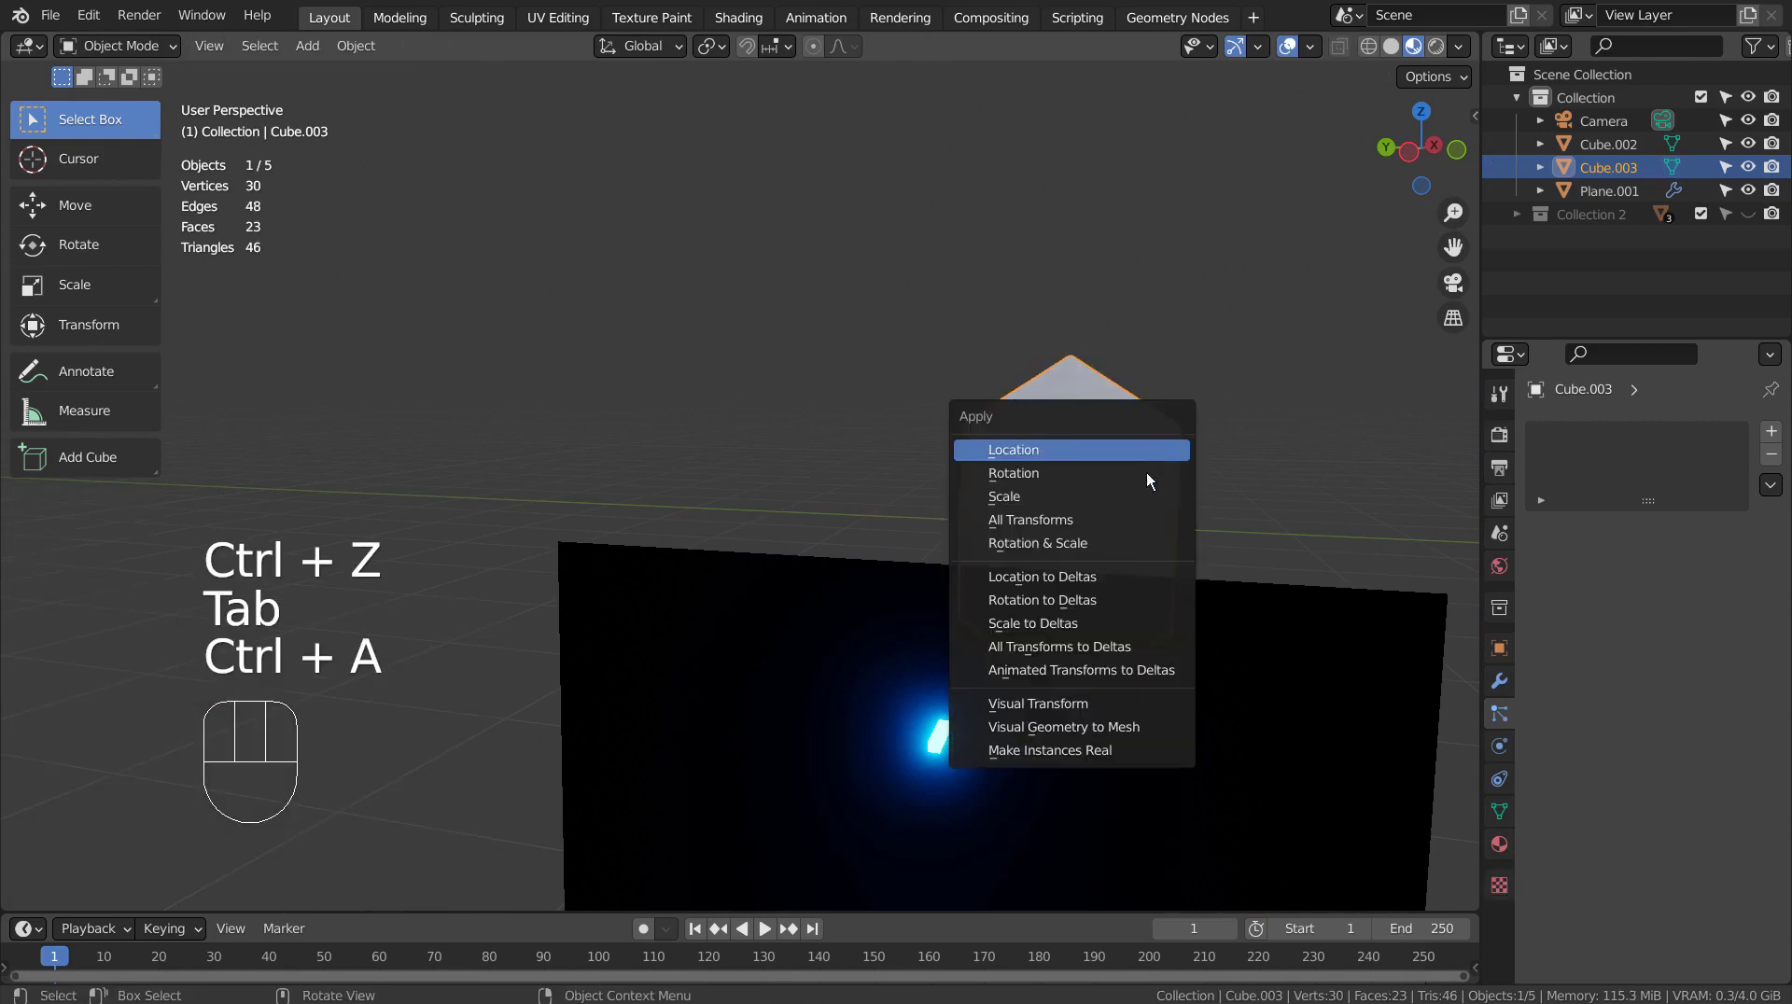
{"action": "left_click", "coordinate": [1144, 513]}
{"action": "key", "text": "Tab"}
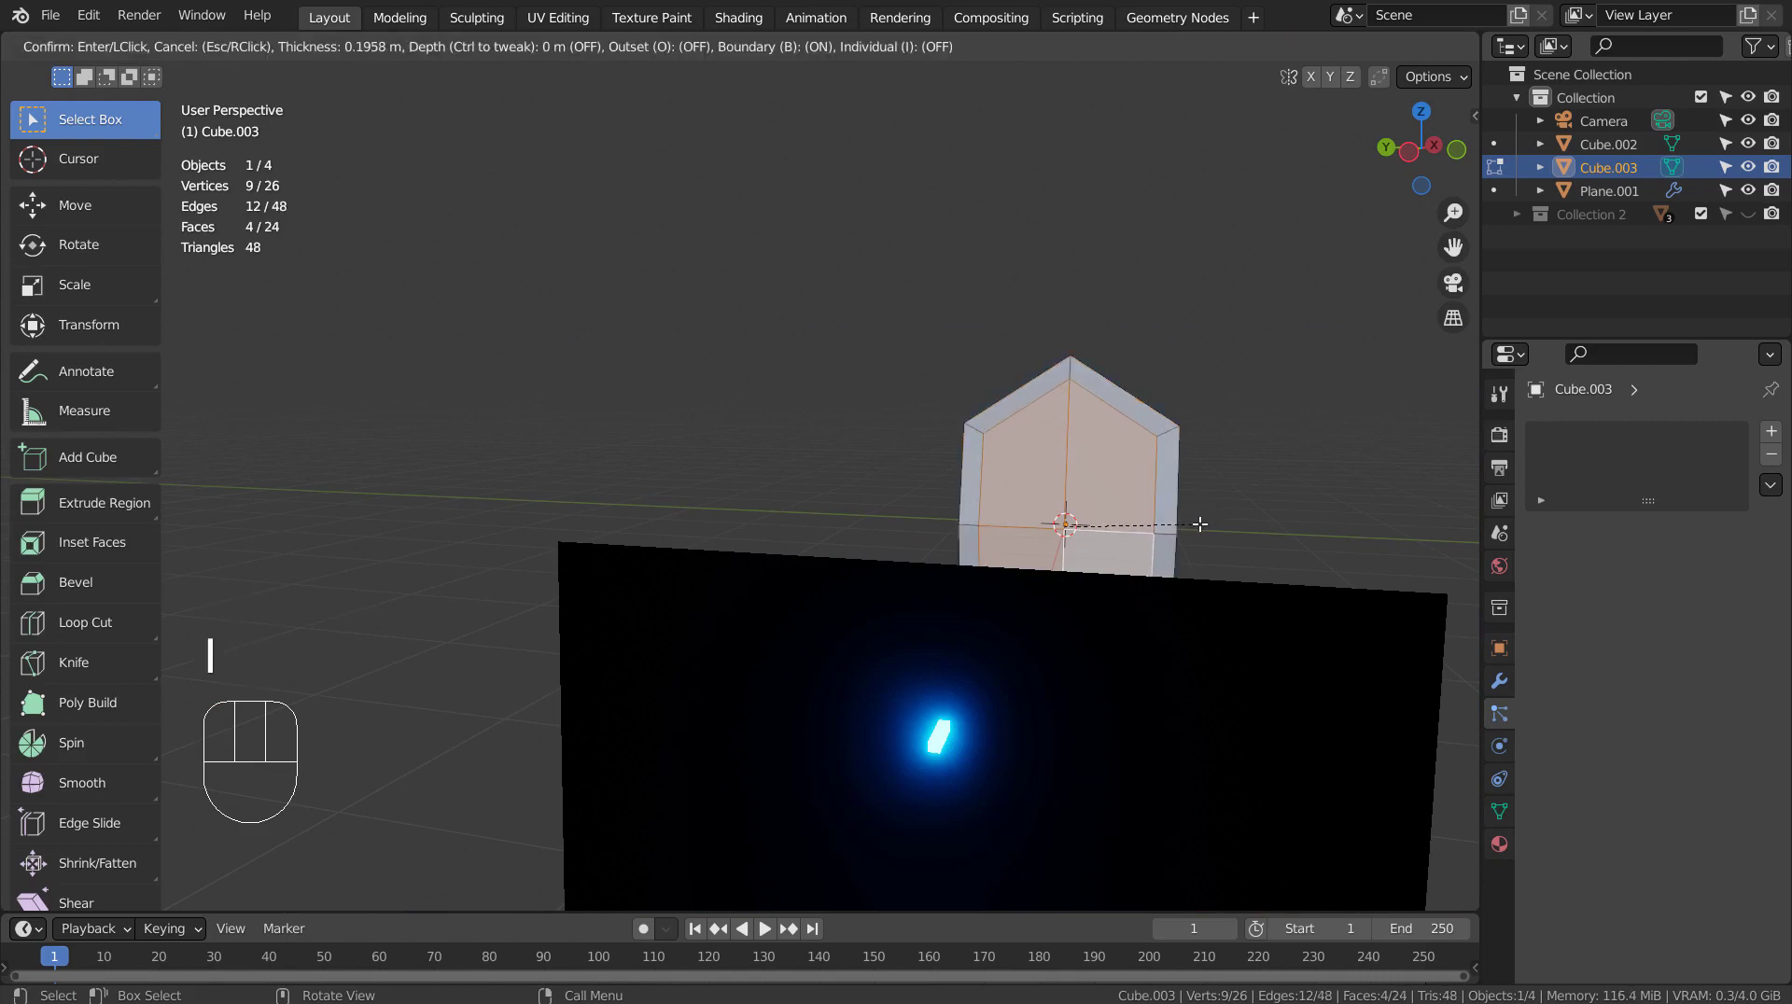
{"action": "left_click", "coordinate": [1199, 525]}
{"action": "middle_click_drag", "start_coordinate": [1236, 544], "coordinate": [1117, 533]}
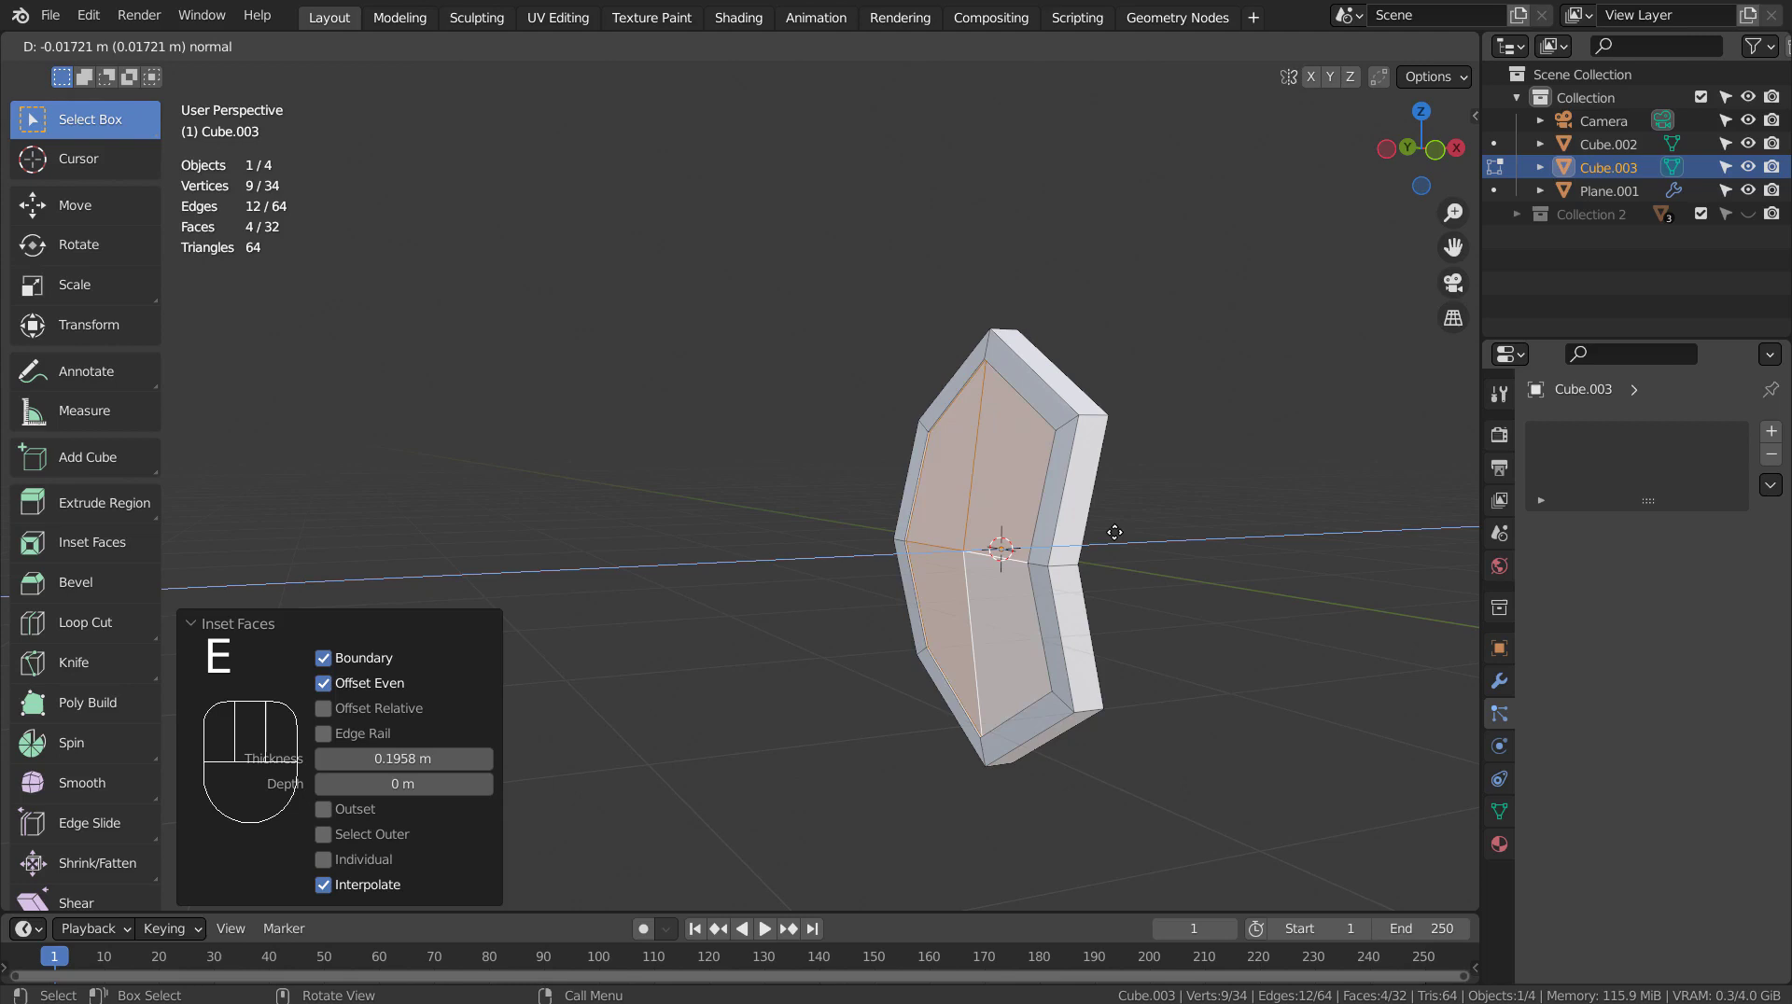
Sink the inner faces inward and subdivide them three times into a finer grid
{"action": "left_click", "coordinate": [1118, 530]}
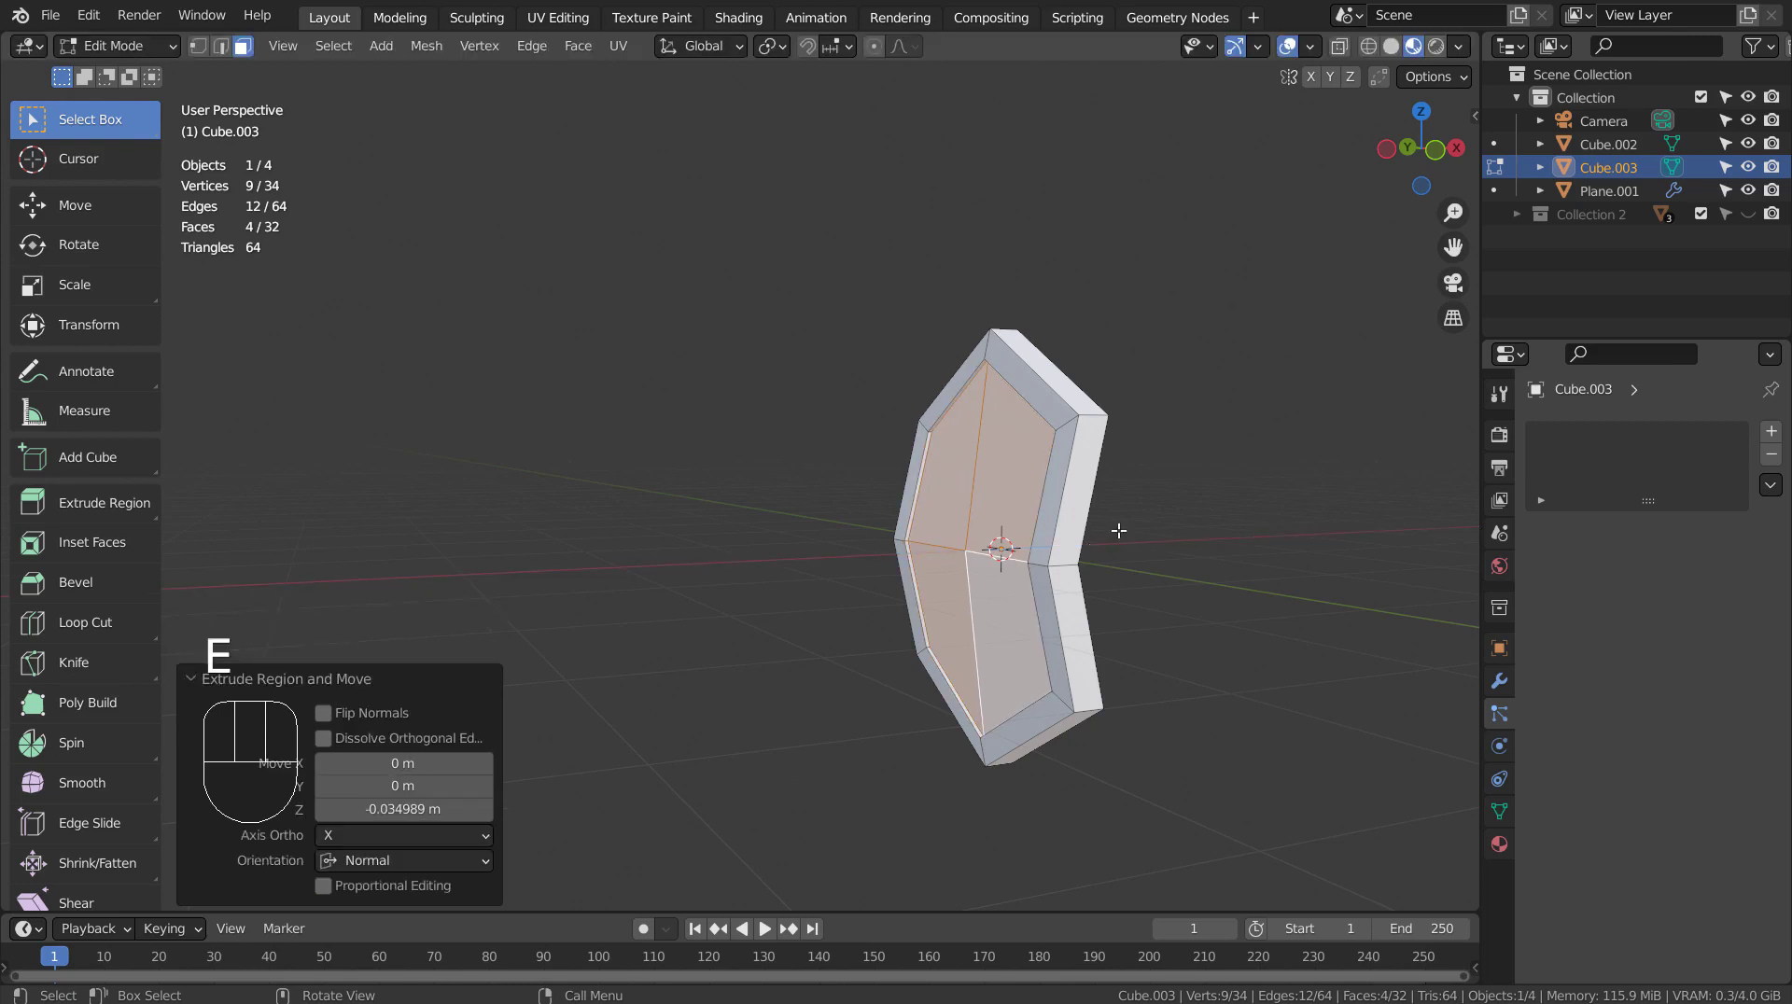
{"action": "middle_click_drag", "start_coordinate": [1083, 650], "coordinate": [1151, 667]}
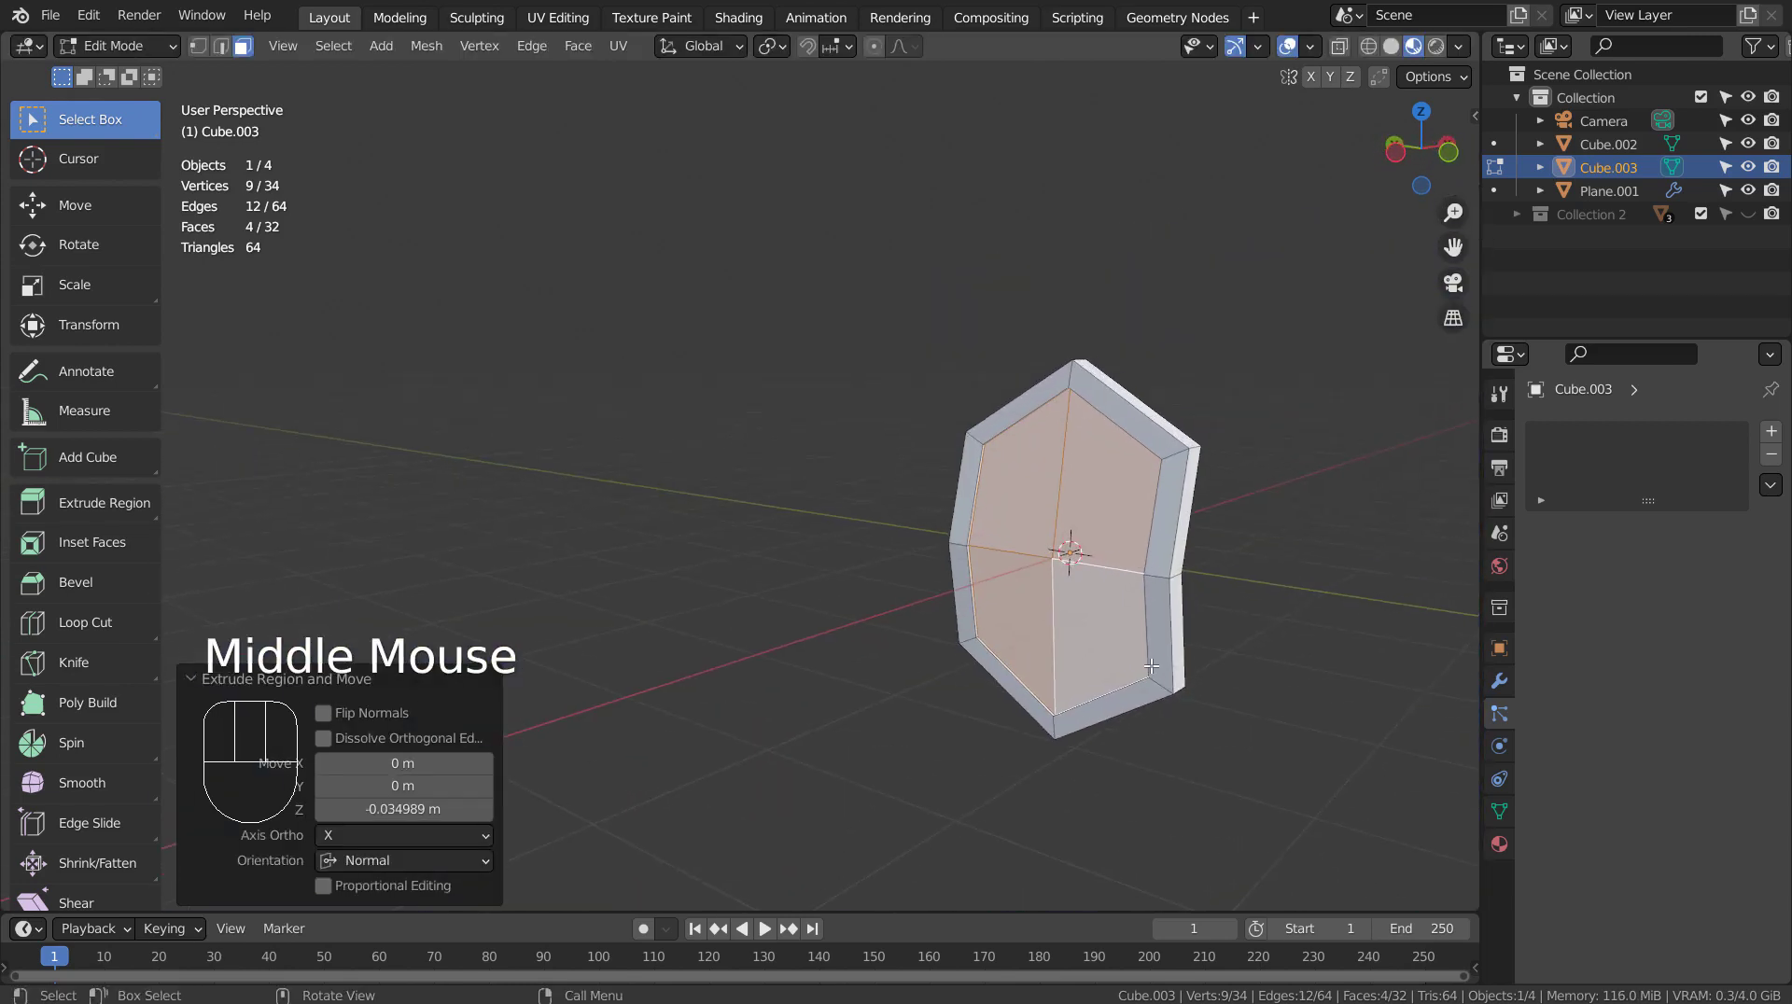
{"action": "right_click", "coordinate": [1102, 506]}
{"action": "right_click", "coordinate": [1101, 506]}
{"action": "right_click", "coordinate": [1101, 506]}
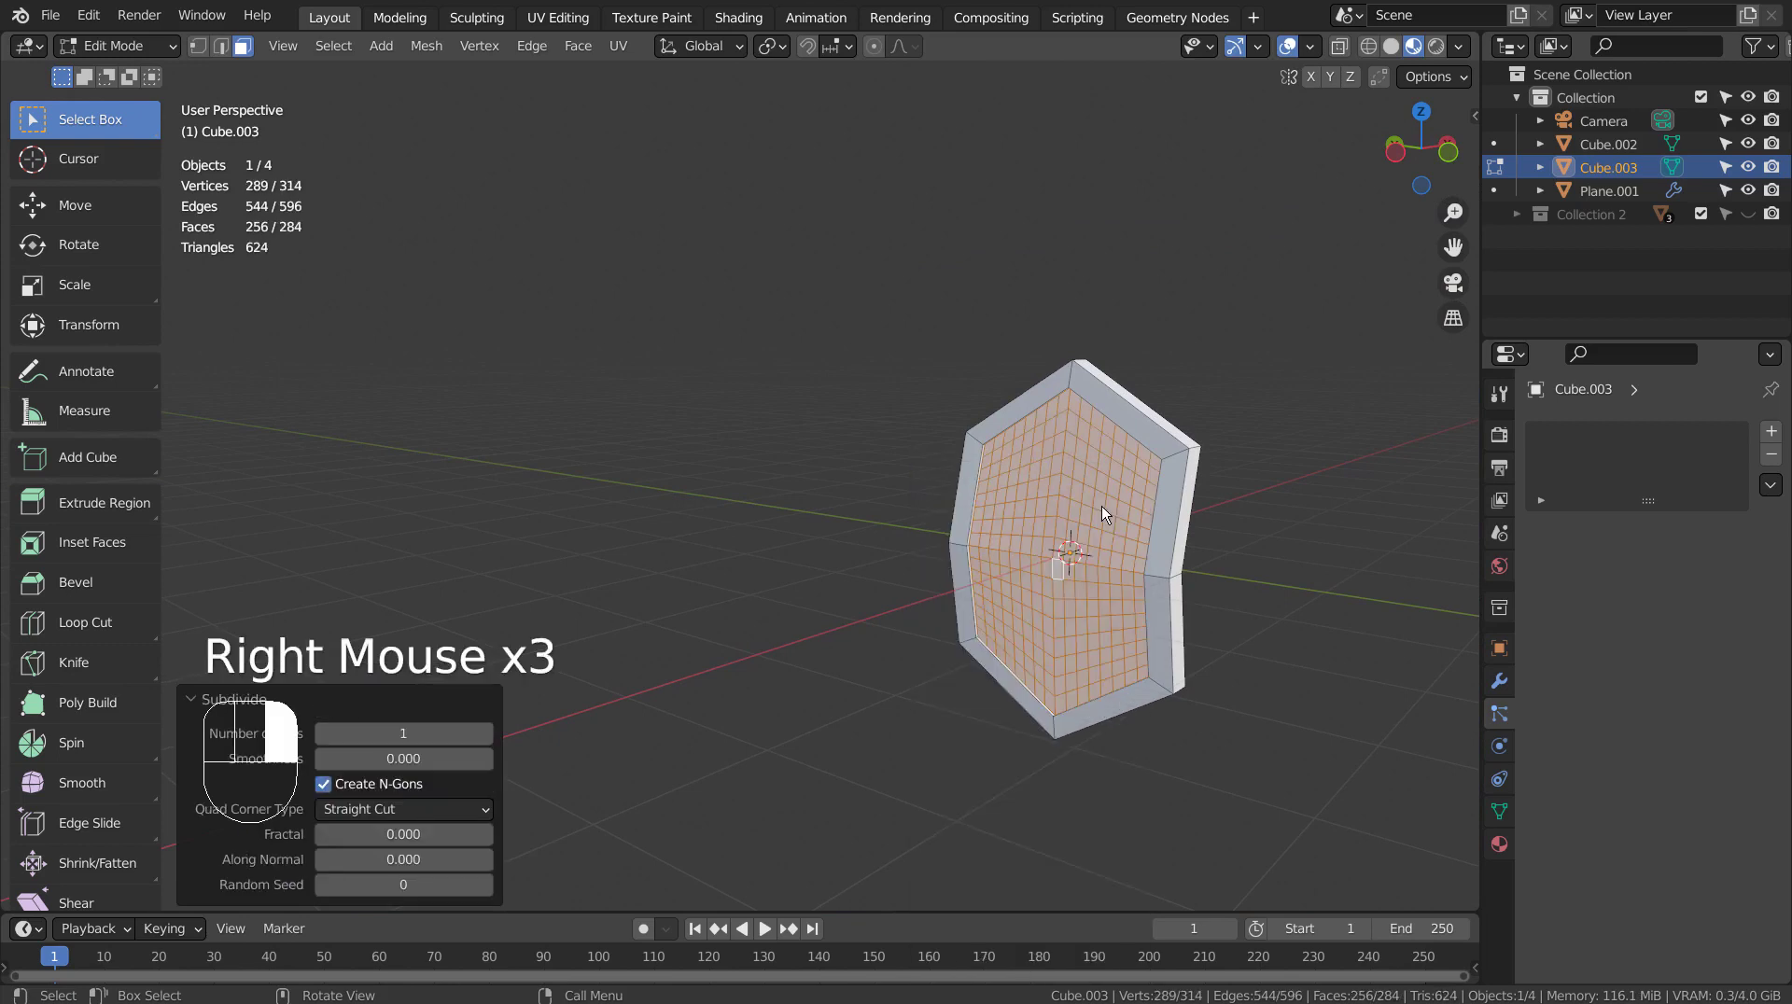
{"action": "middle_click_drag", "start_coordinate": [1101, 506], "coordinate": [954, 467]}
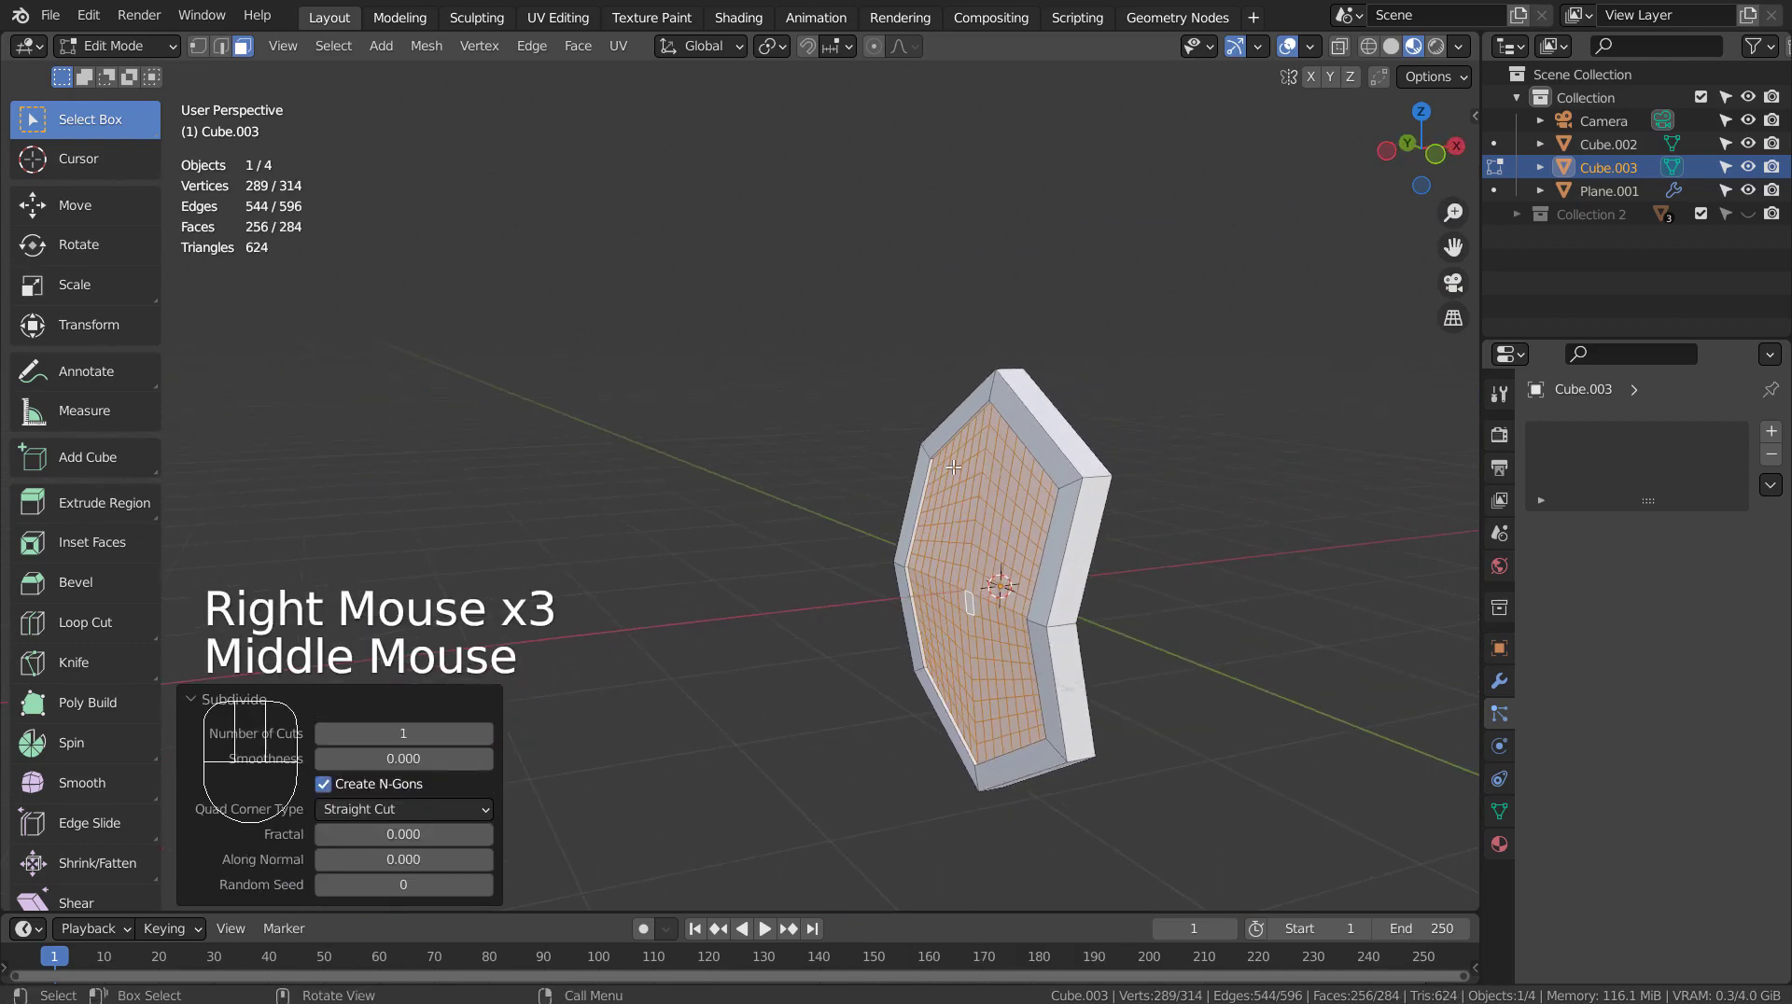
Randomize the inner vertices with Mesh > Transform > Randomize at about 0.053 m
{"action": "left_click", "coordinate": [425, 46]}
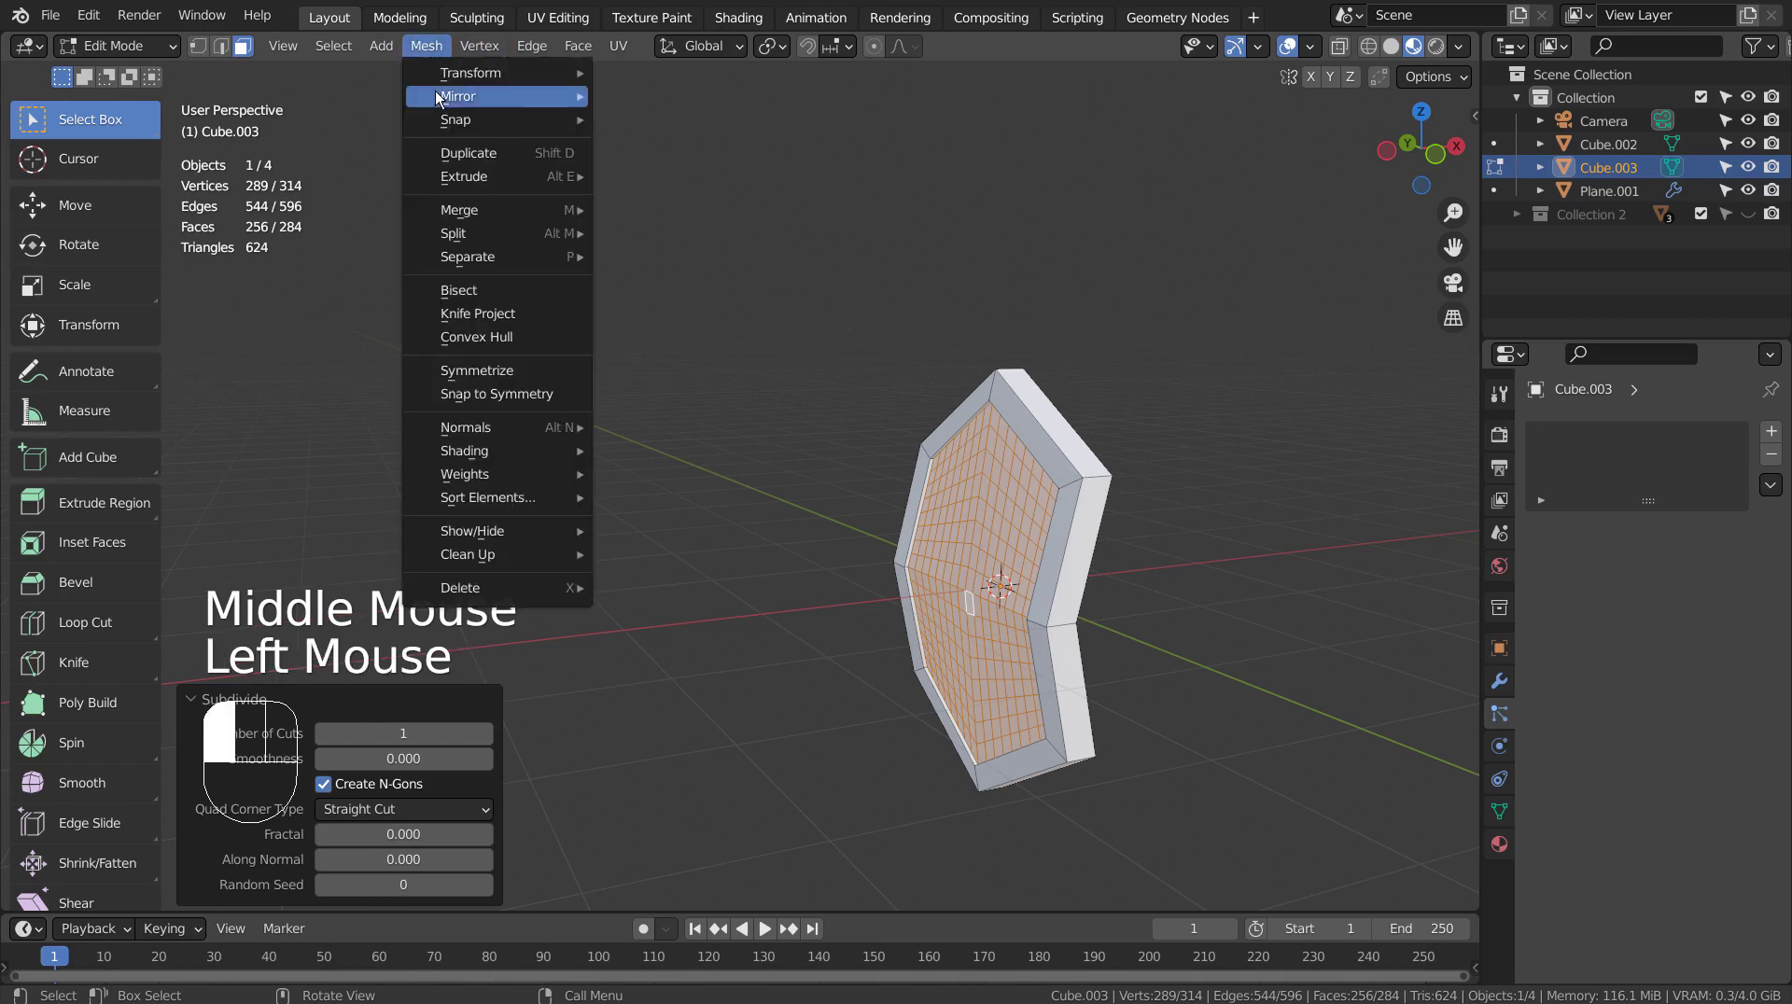
{"action": "mouse_move", "coordinate": [444, 94]}
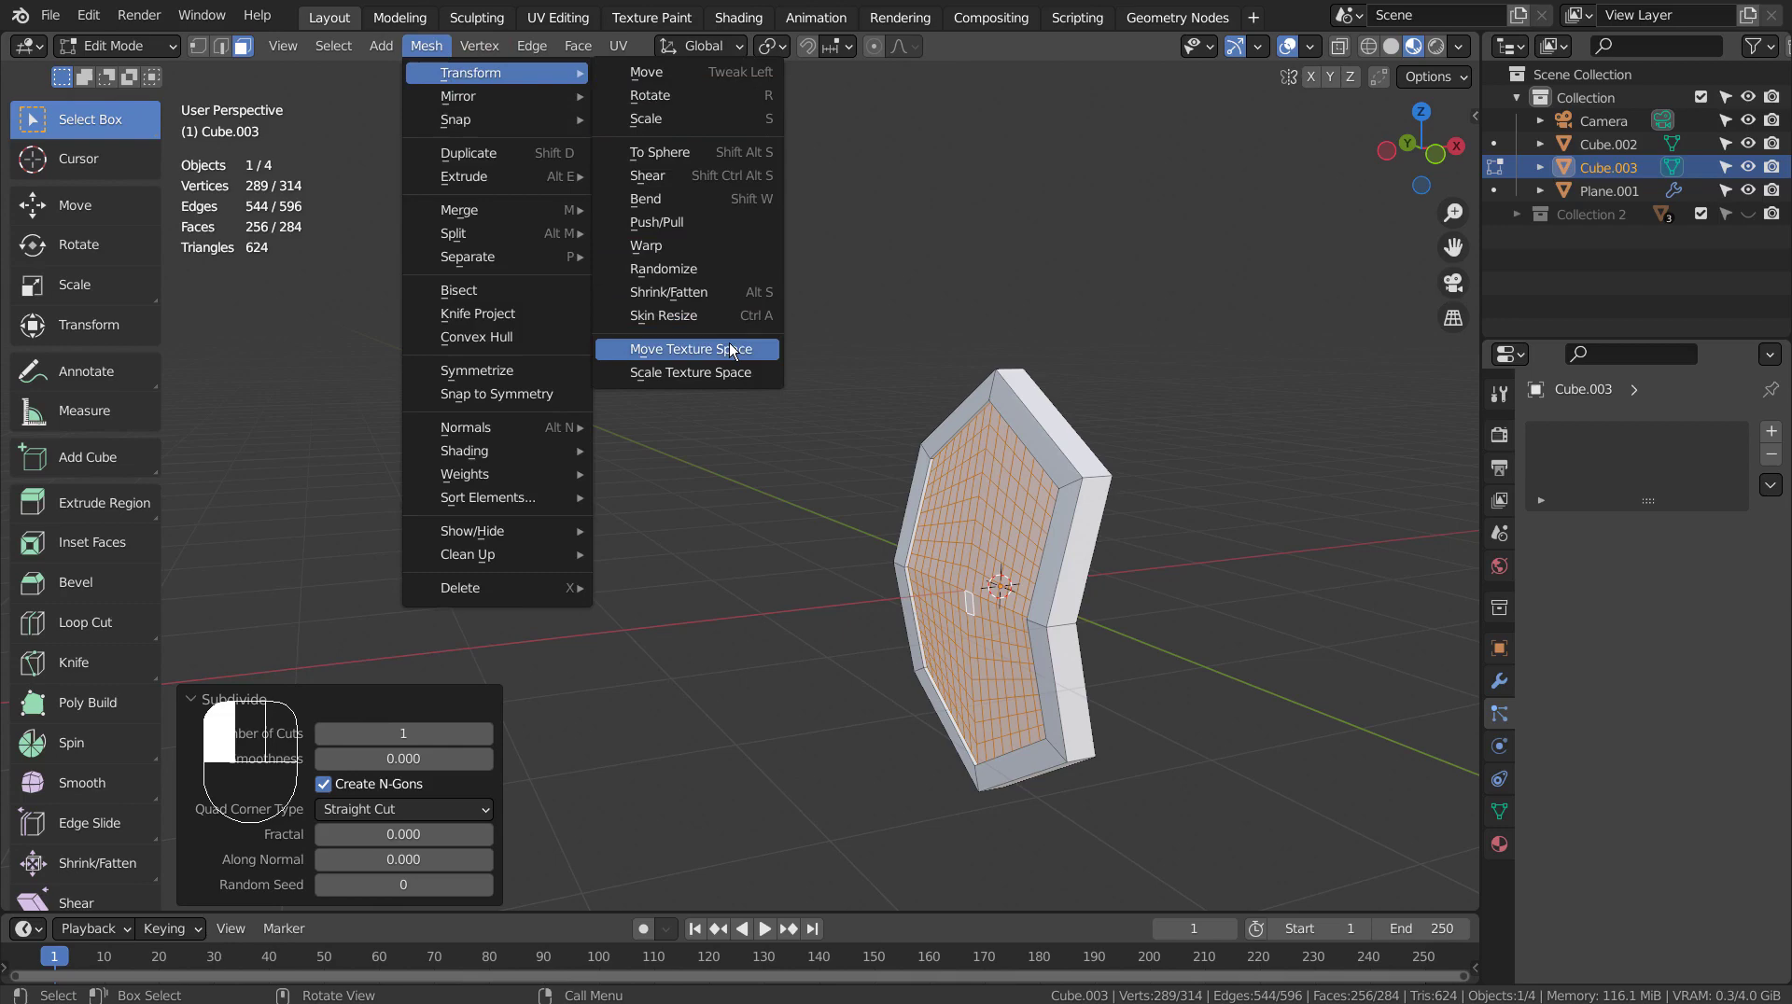
{"action": "left_click", "coordinate": [734, 277]}
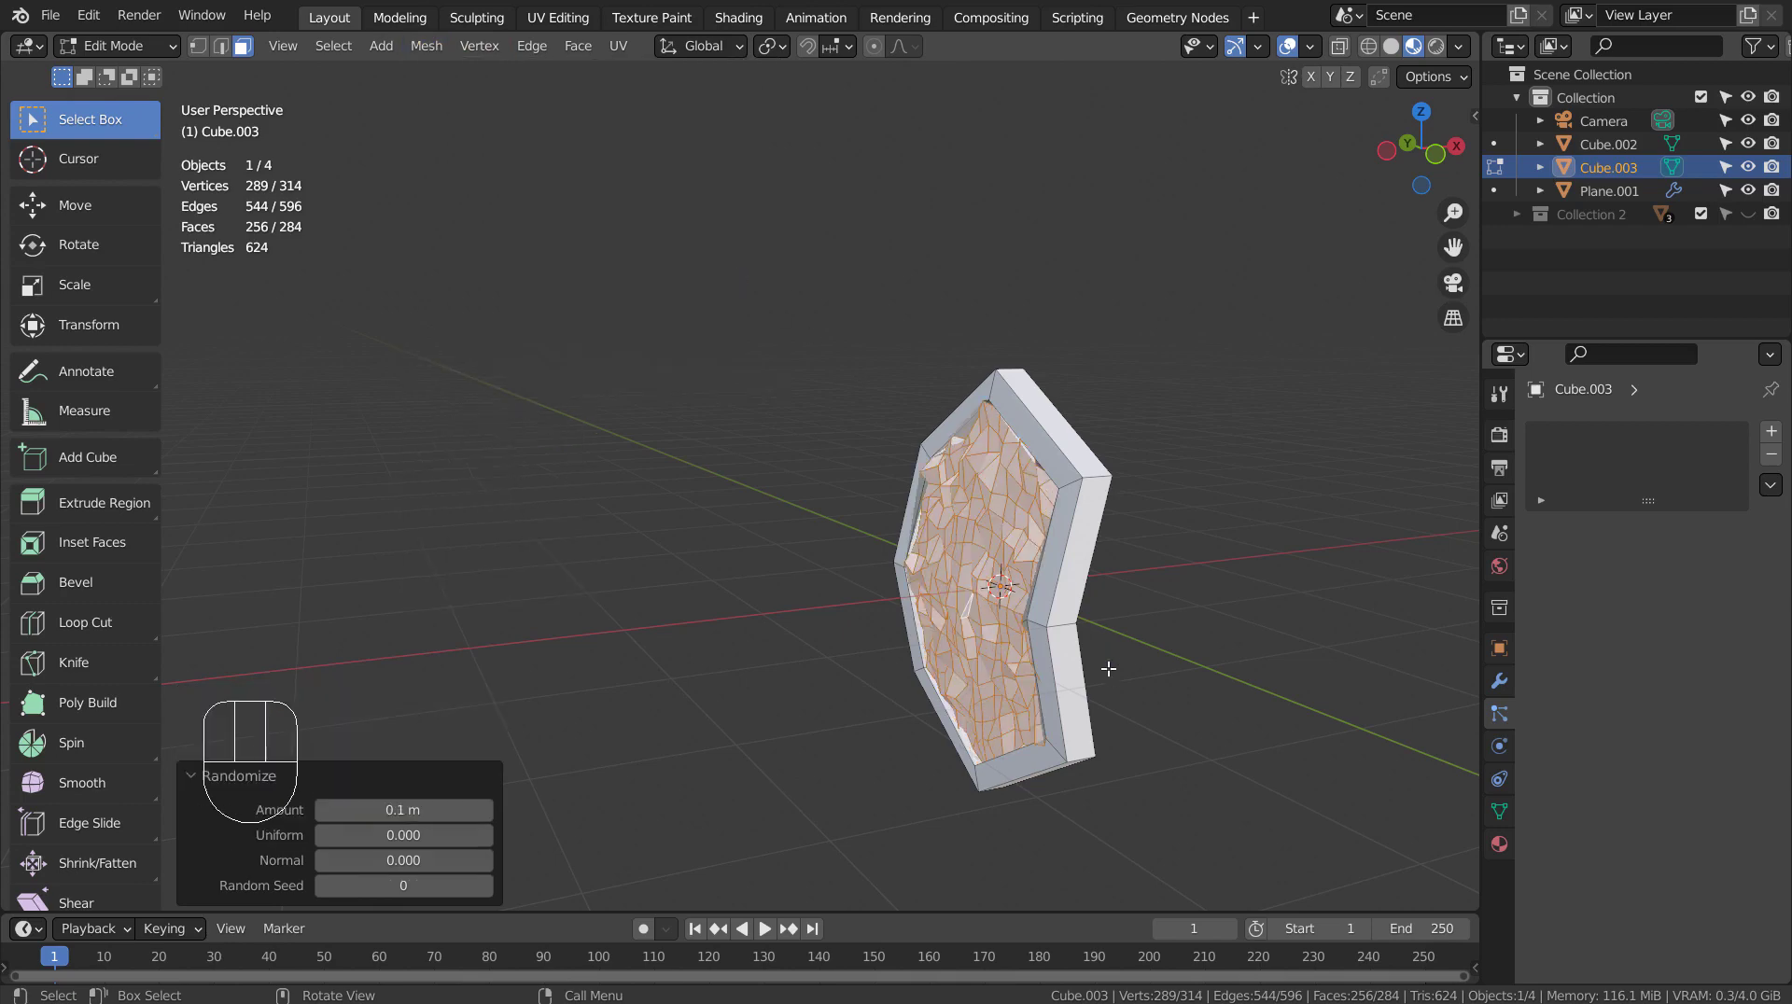
{"action": "left_click_drag", "start_coordinate": [424, 810], "coordinate": [406, 810], "text": "shift"}
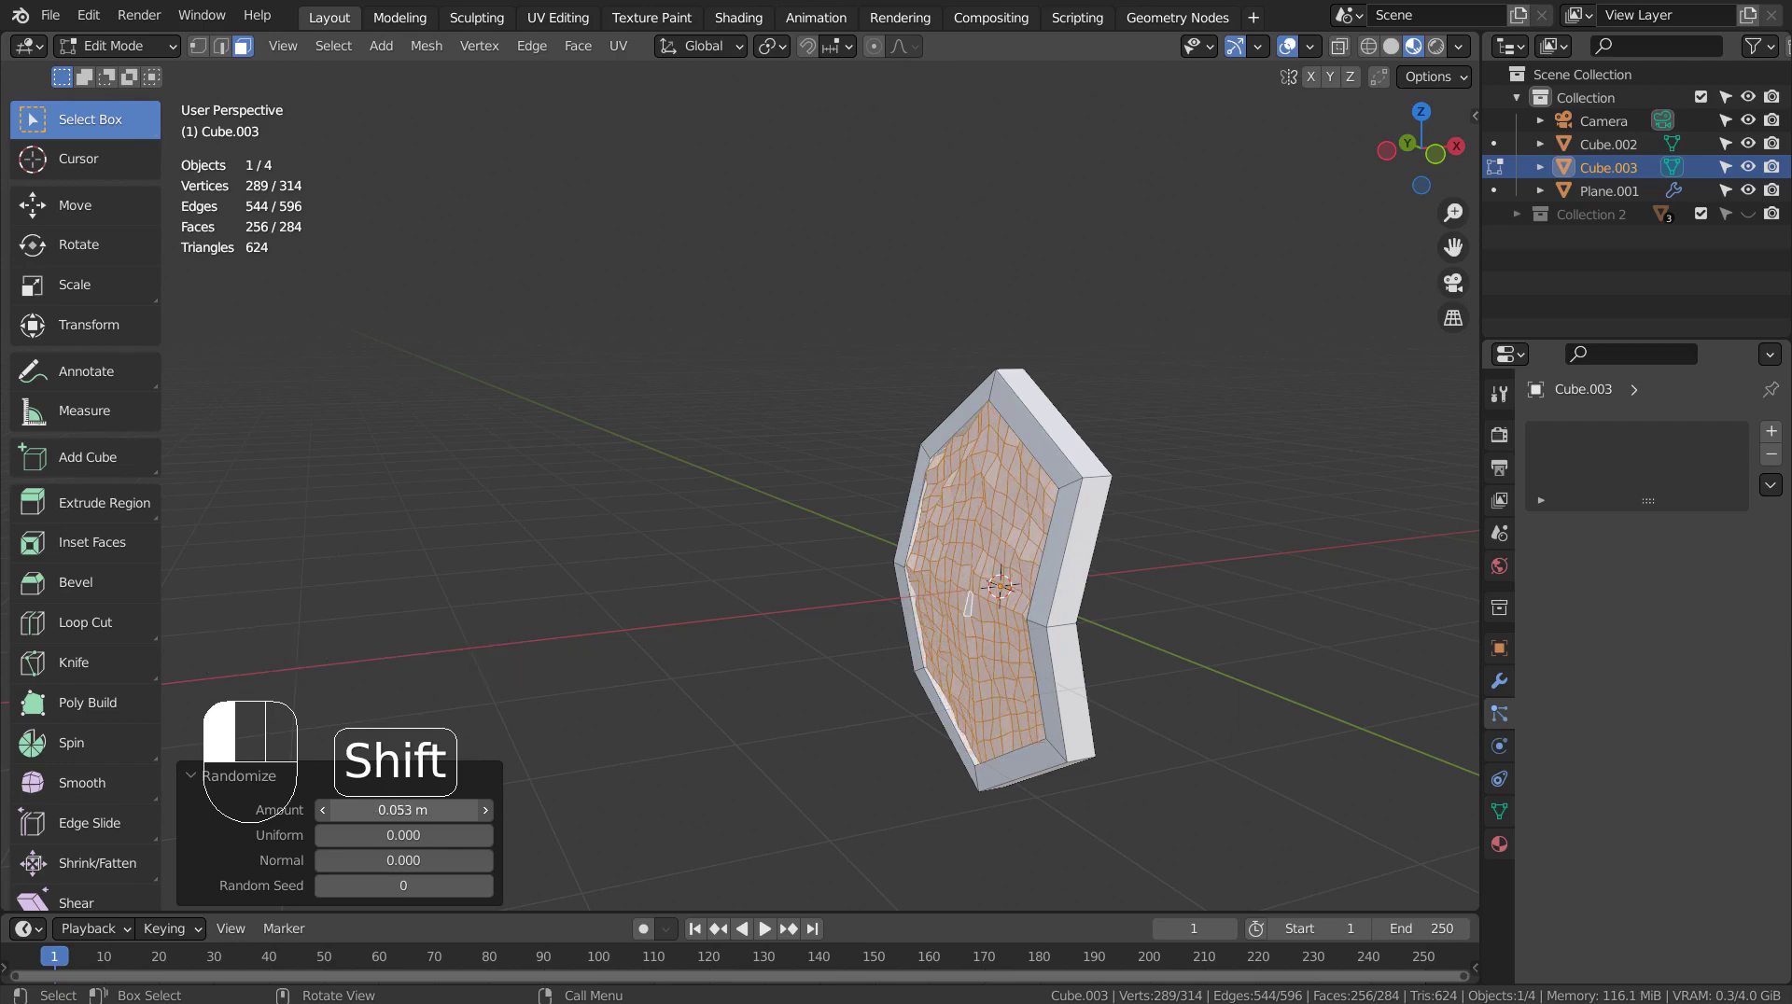
{"action": "key", "text": "Tab"}
{"action": "middle_click_drag", "start_coordinate": [916, 710], "coordinate": [1127, 684]}
{"action": "key", "text": "Tab"}
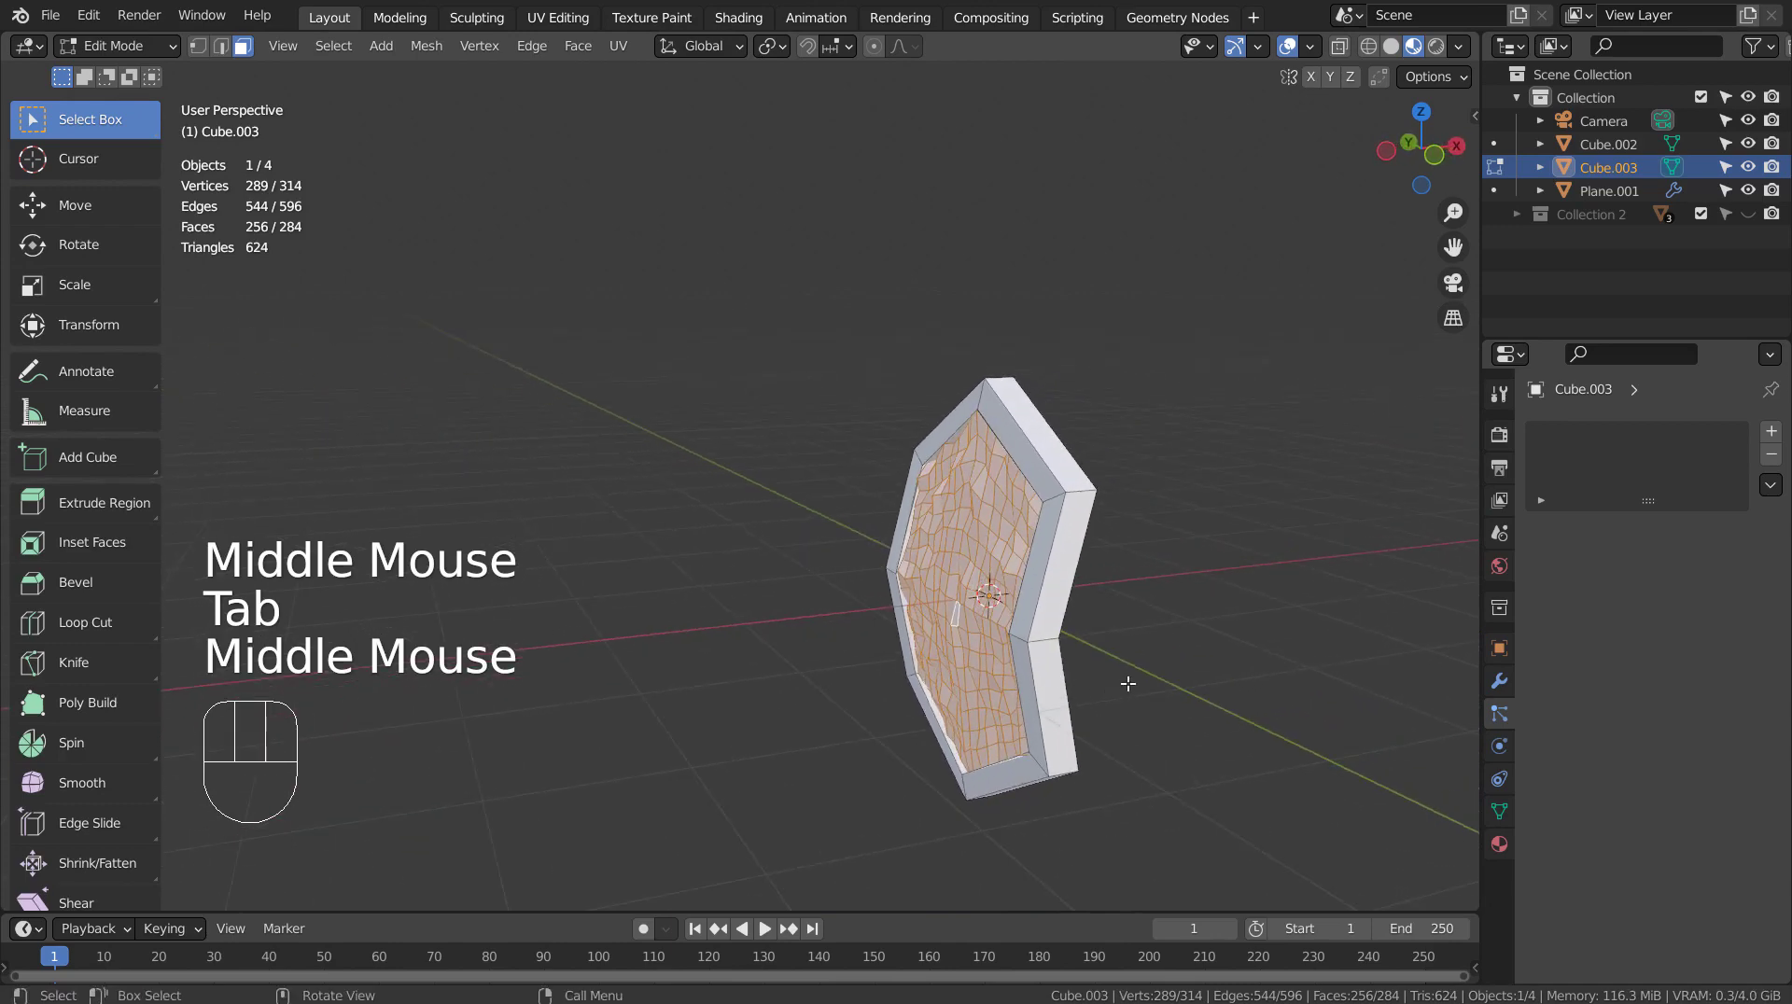
Assign the existing Material.001 to the shield and change its emission colour to orange
{"action": "left_click", "coordinate": [1501, 843]}
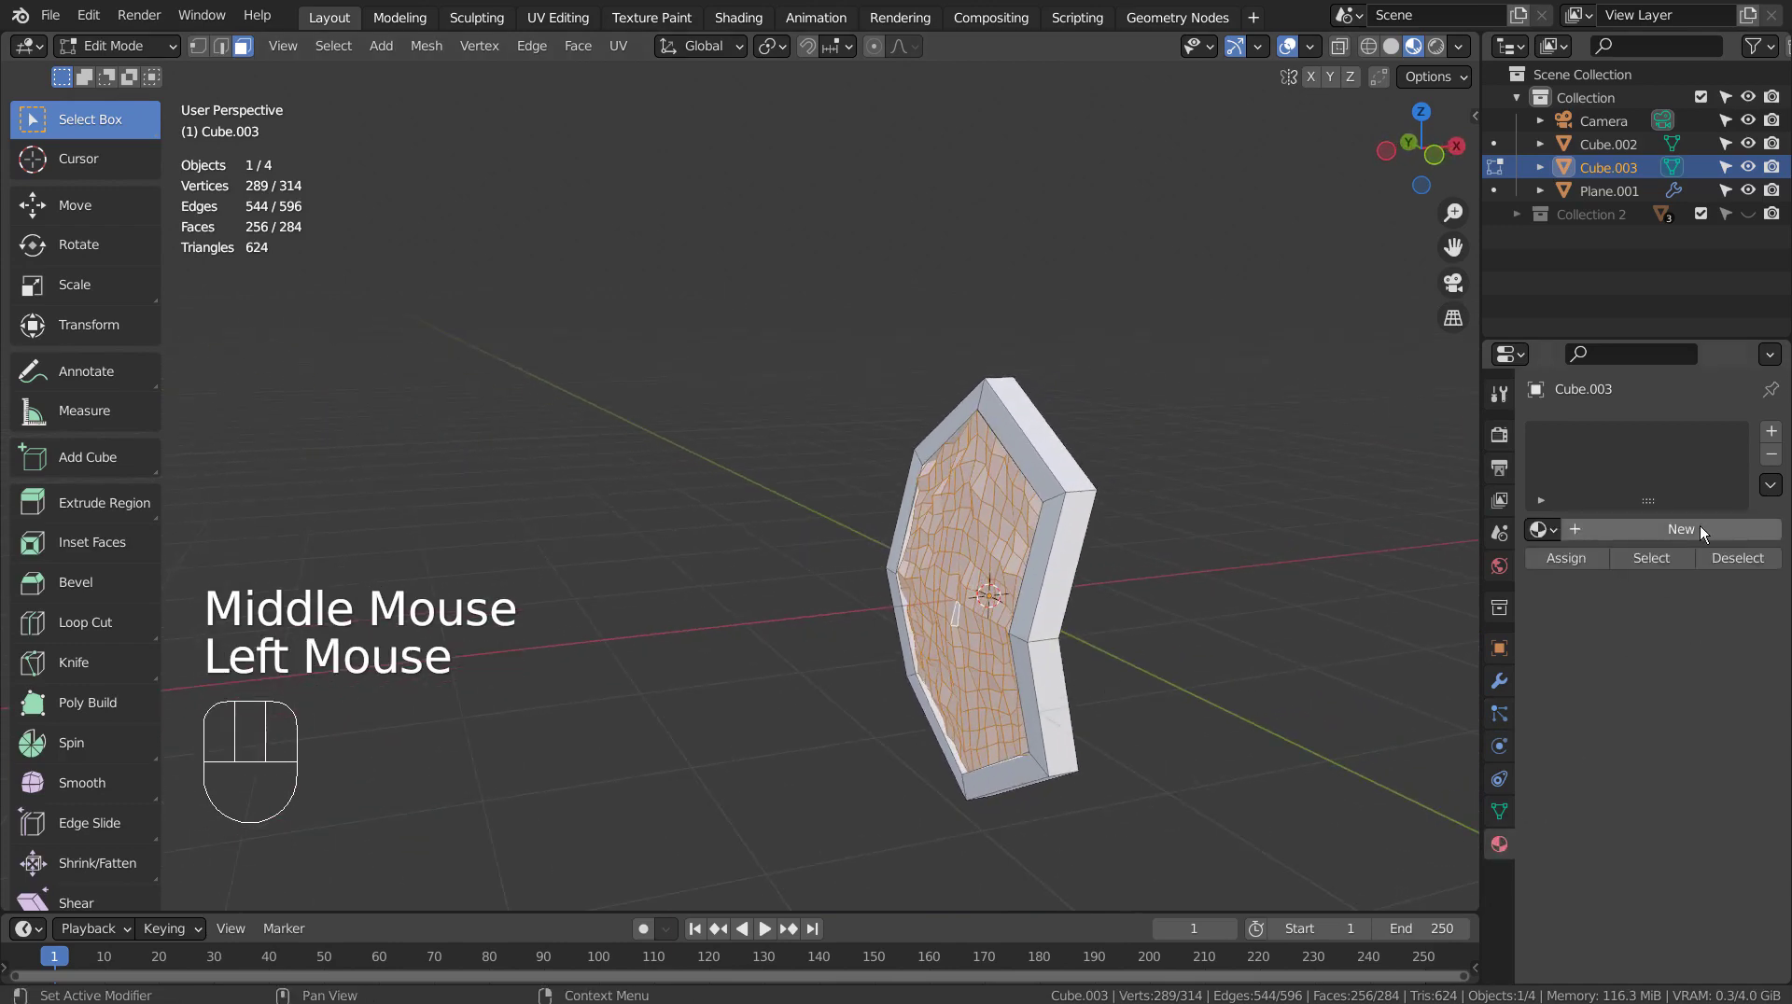
{"action": "left_click", "coordinate": [1538, 529]}
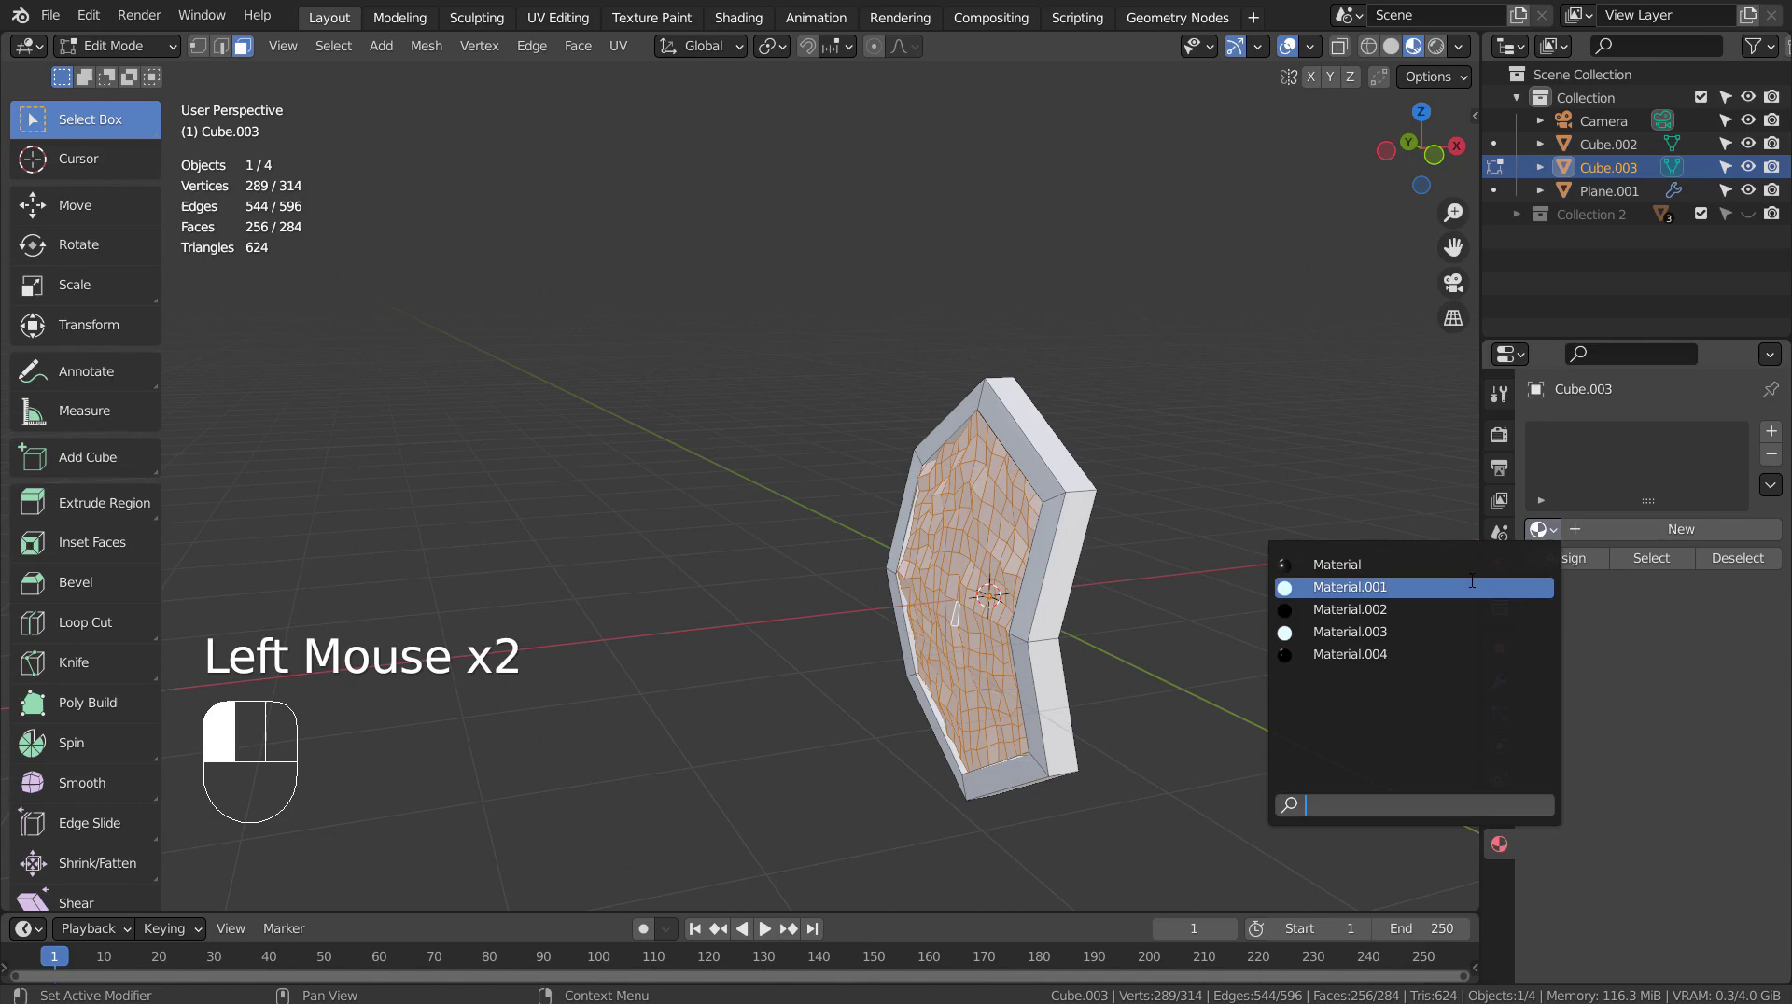
{"action": "left_click", "coordinate": [1532, 584]}
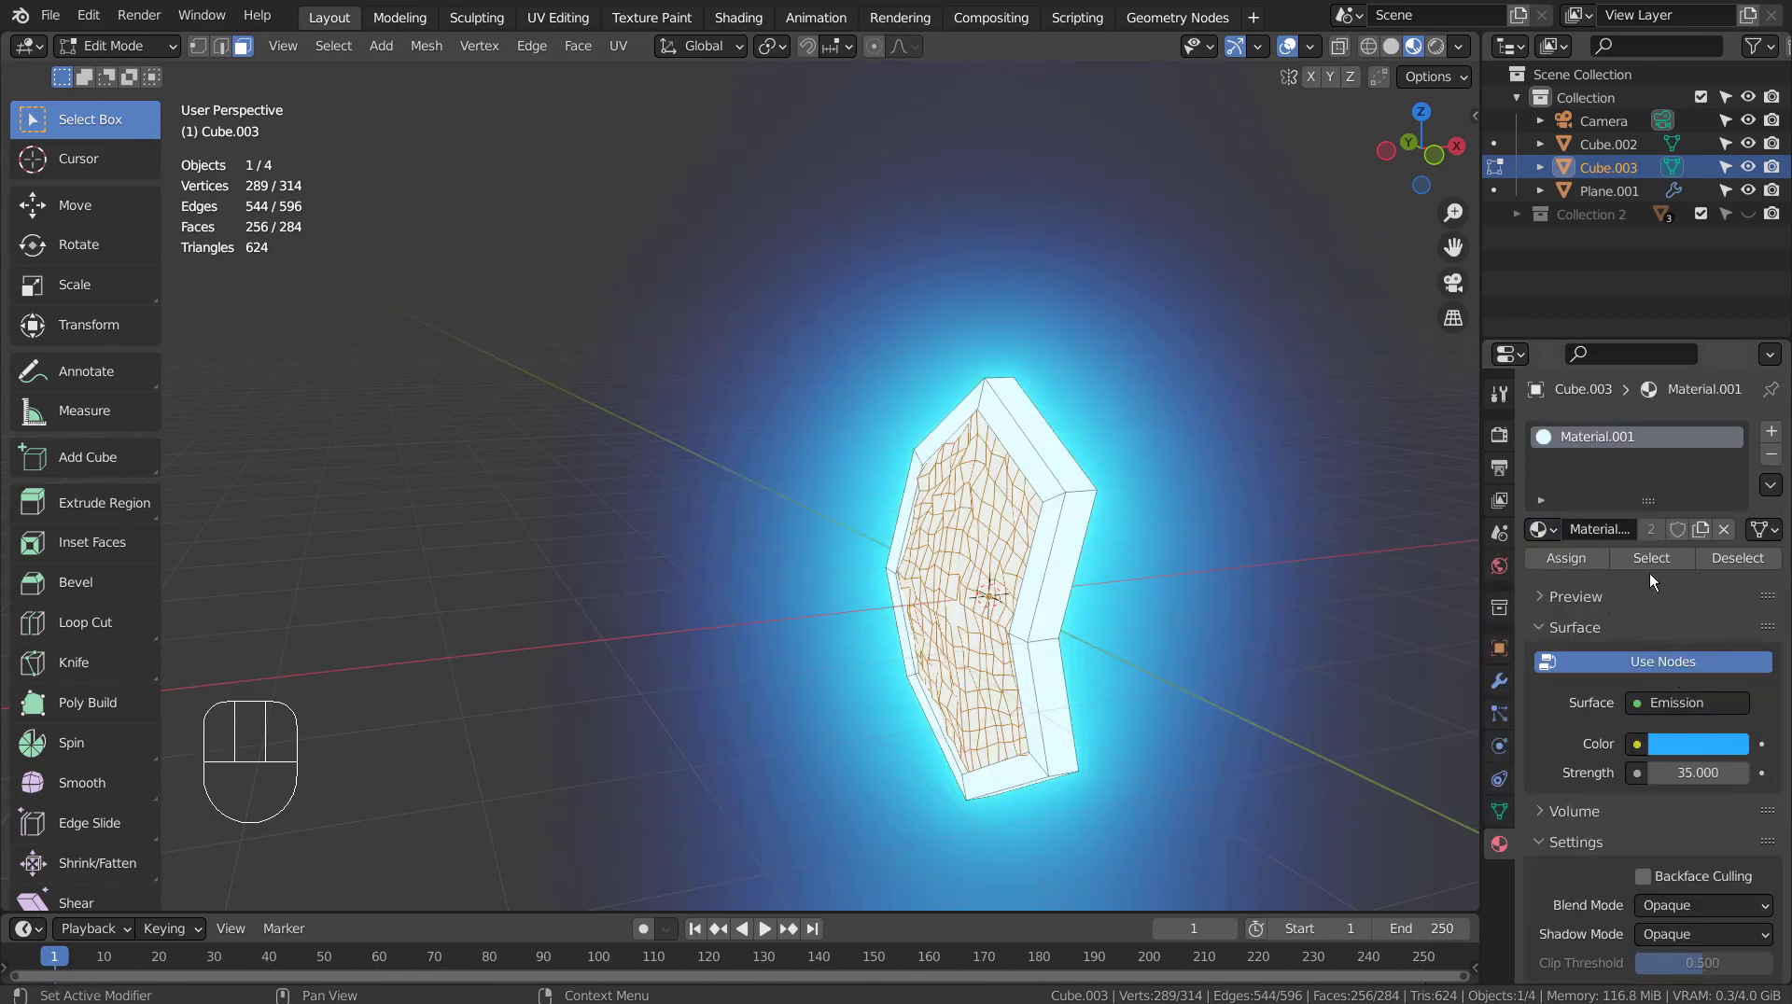
{"action": "left_click", "coordinate": [1699, 744]}
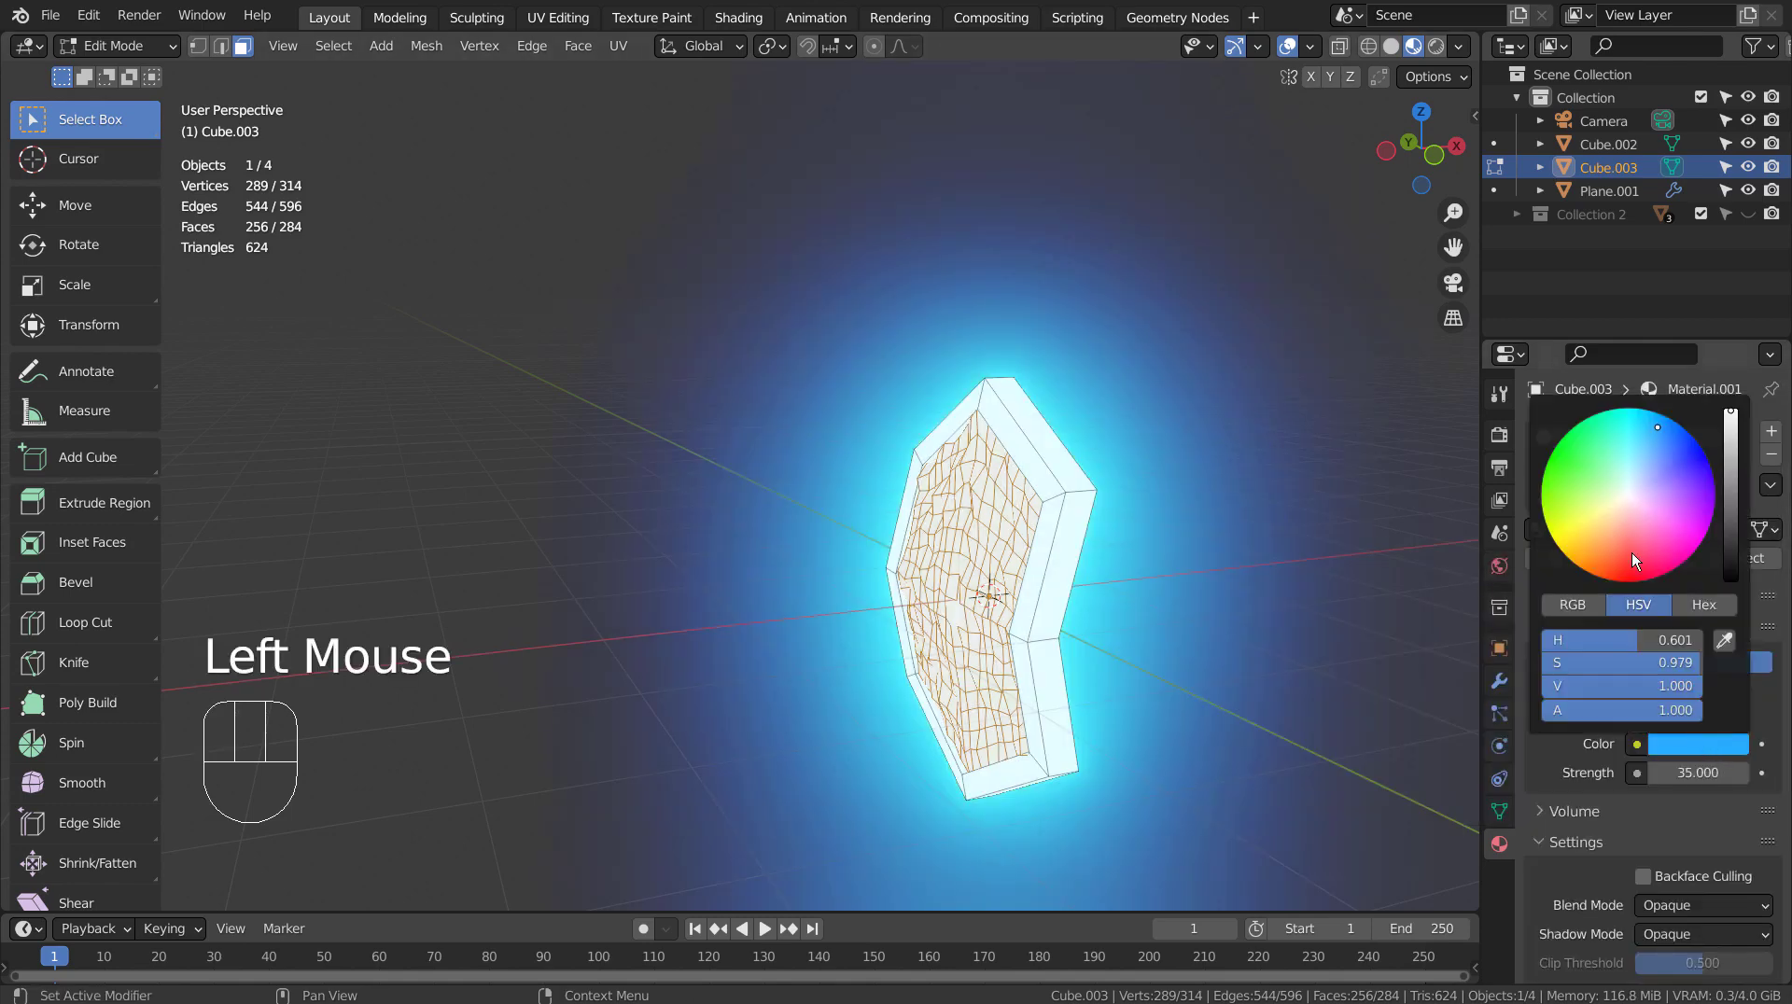
{"action": "left_click", "coordinate": [1607, 552]}
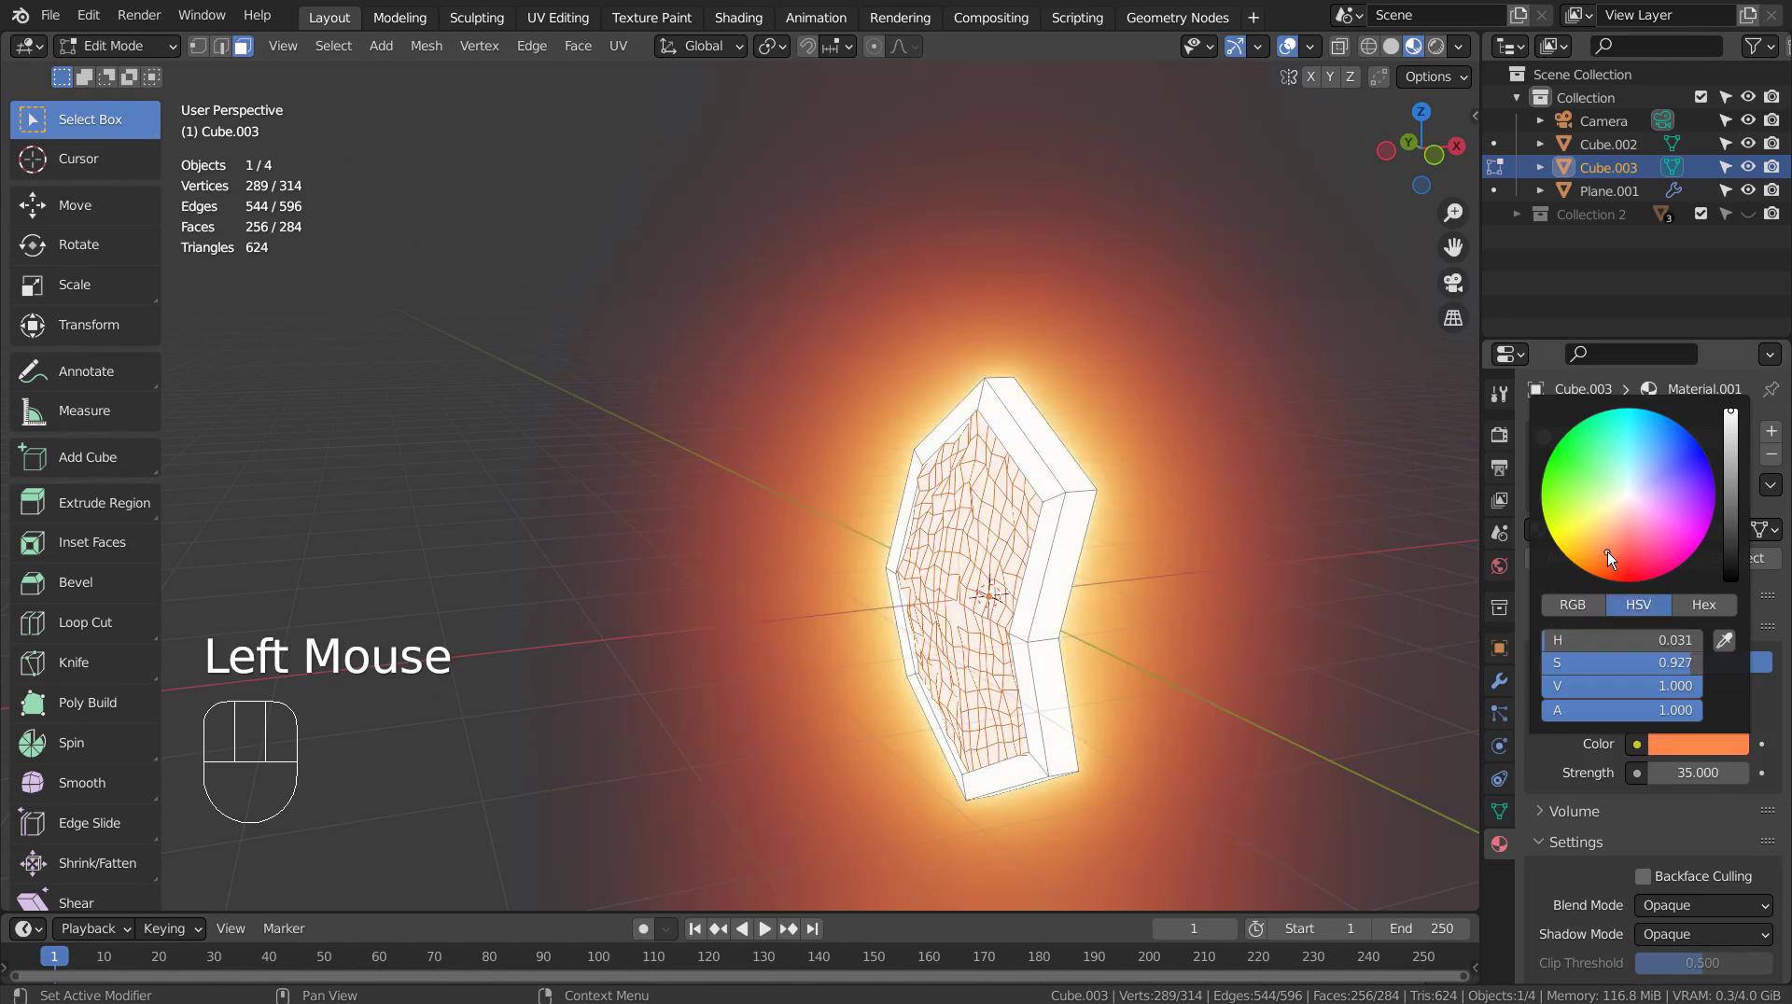
Tune the emission strength, trying 15, 5 and 1 before settling on 2
{"action": "left_click", "coordinate": [1673, 771]}
{"action": "type", "text": "15"}
{"action": "key", "text": "Return"}
{"action": "key", "text": "BackSpace"}
{"action": "key", "text": "BackSpace"}
{"action": "key", "text": "BackSpace"}
{"action": "key", "text": "BackSpace"}
{"action": "type", "text": "5"}
{"action": "key", "text": "Return"}
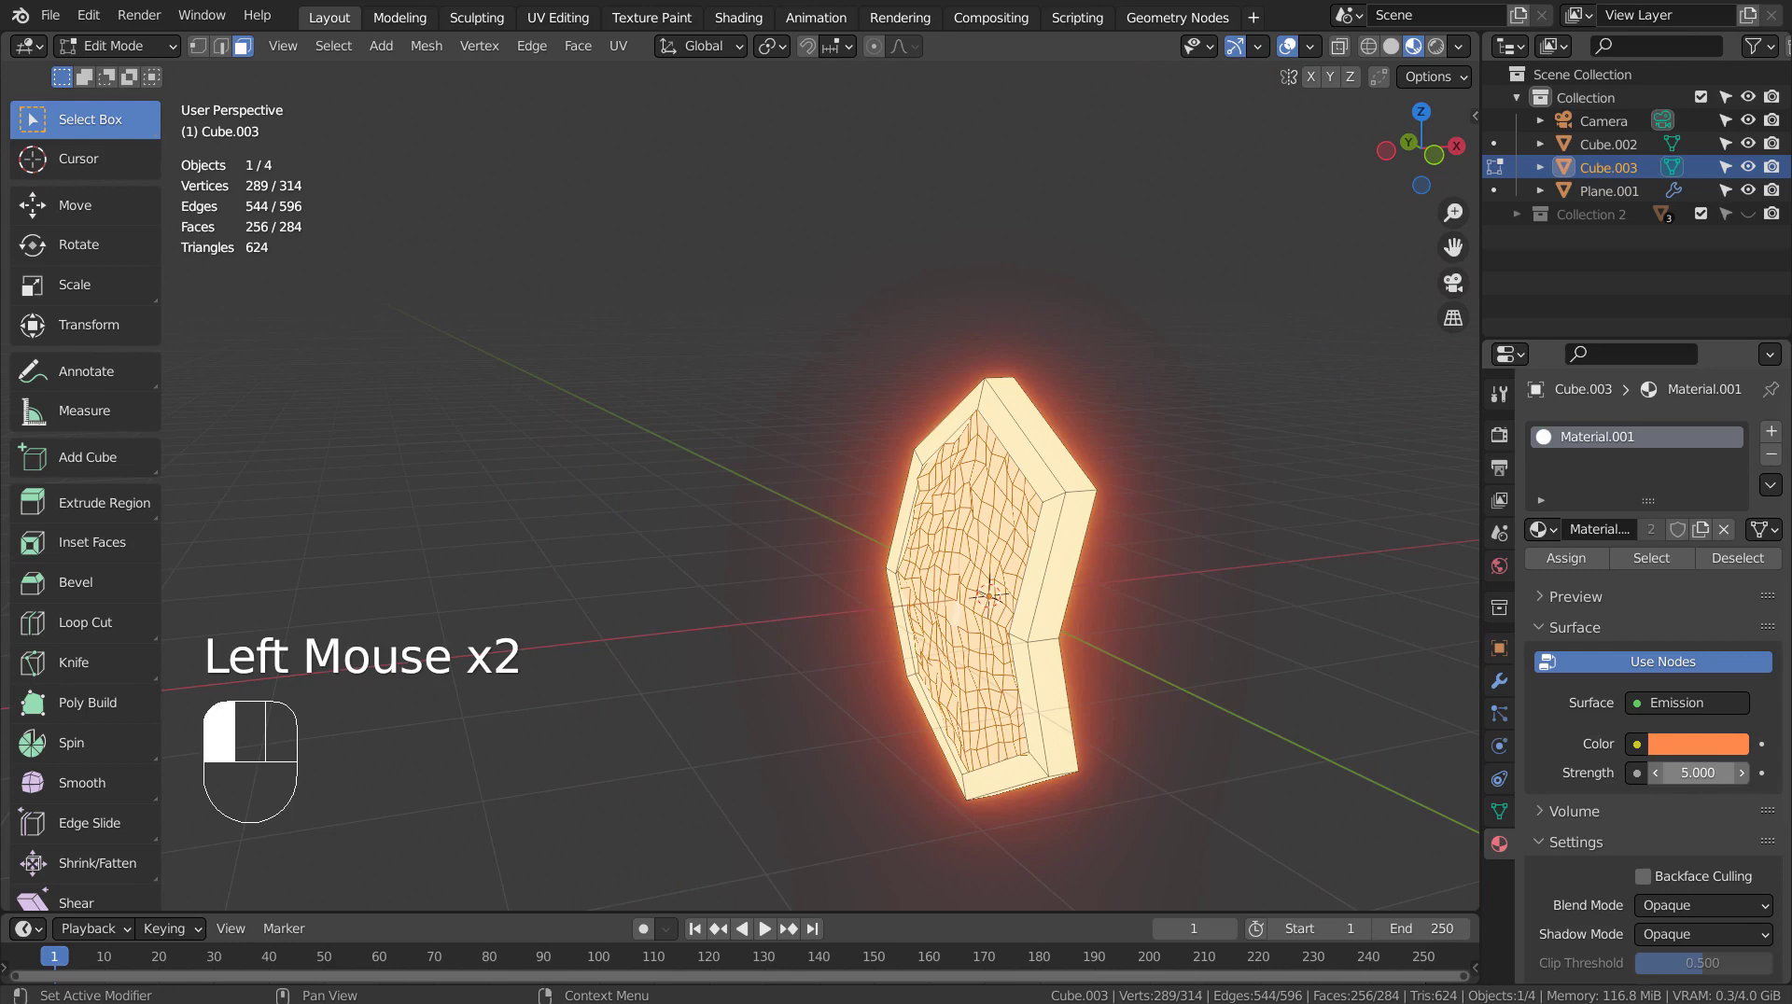
{"action": "key", "text": "Tab"}
{"action": "middle_click_drag", "start_coordinate": [1159, 579], "coordinate": [1440, 655]}
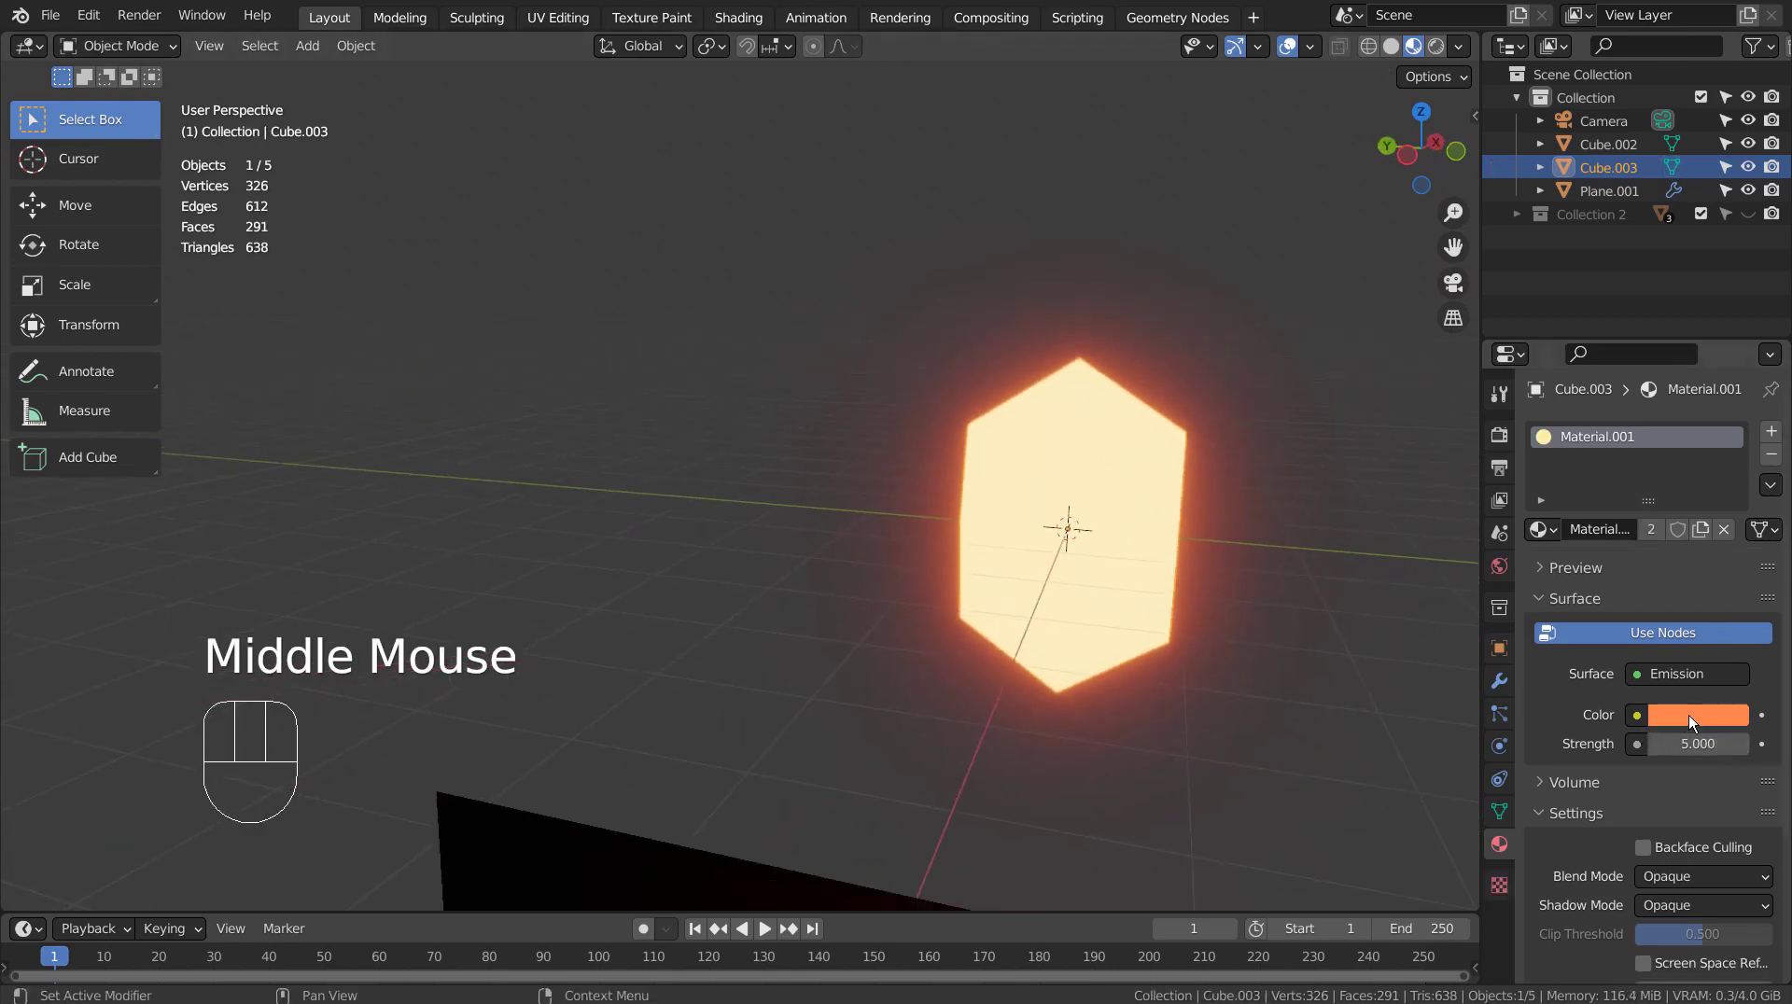
{"action": "left_click_drag", "start_coordinate": [1692, 744], "coordinate": [1671, 744]}
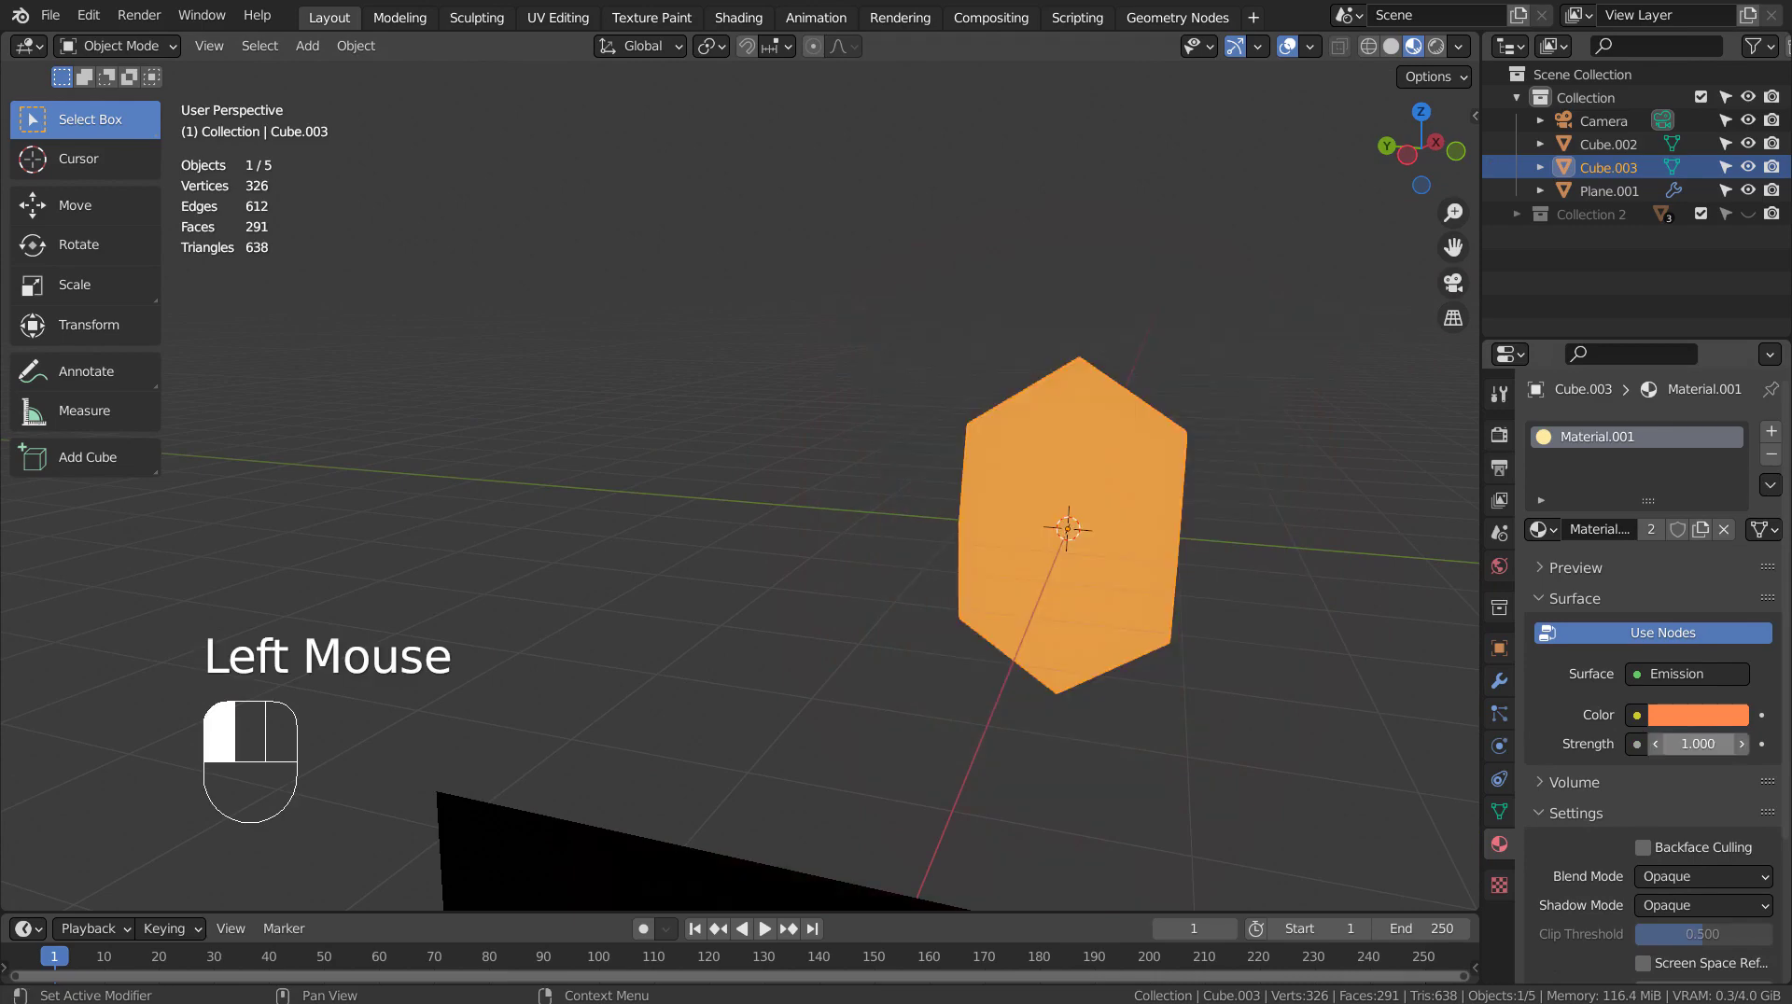
{"action": "middle_click_drag", "start_coordinate": [1347, 702], "coordinate": [1410, 708]}
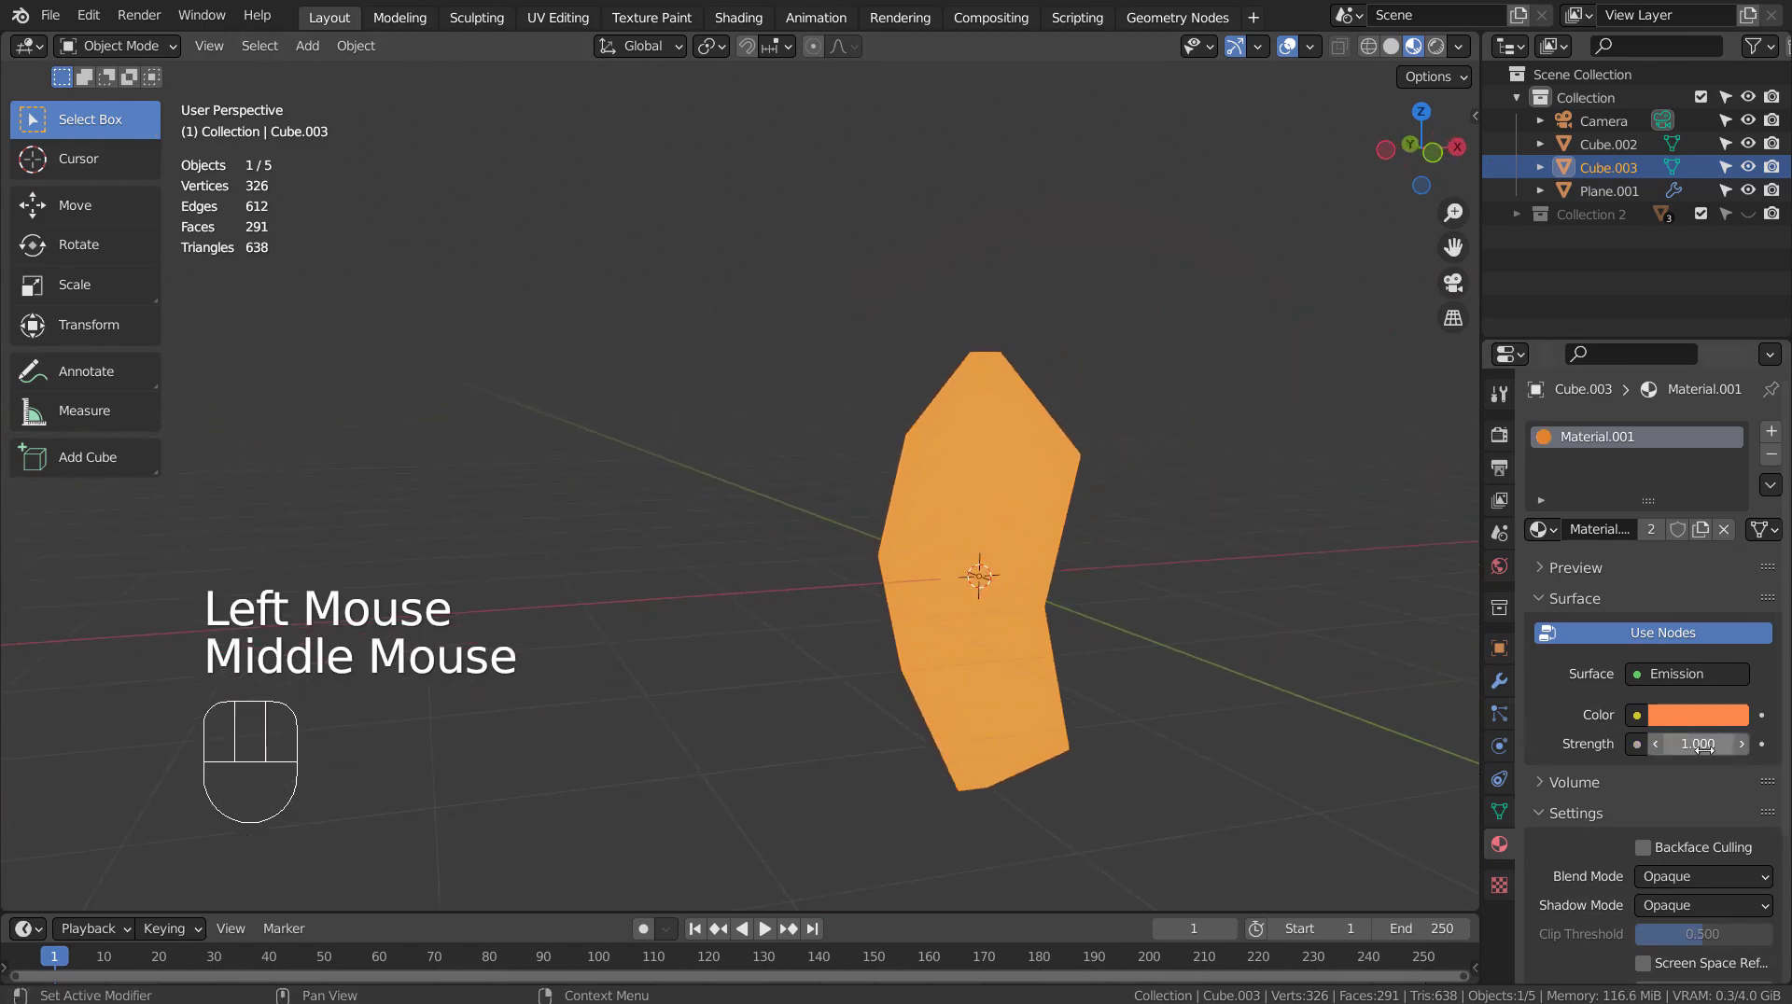
{"action": "left_click_drag", "start_coordinate": [1699, 745], "coordinate": [1720, 744]}
In wireframe Edit Mode, invert the selection to pick the shield's outer rim faces
{"action": "key", "text": "Tab"}
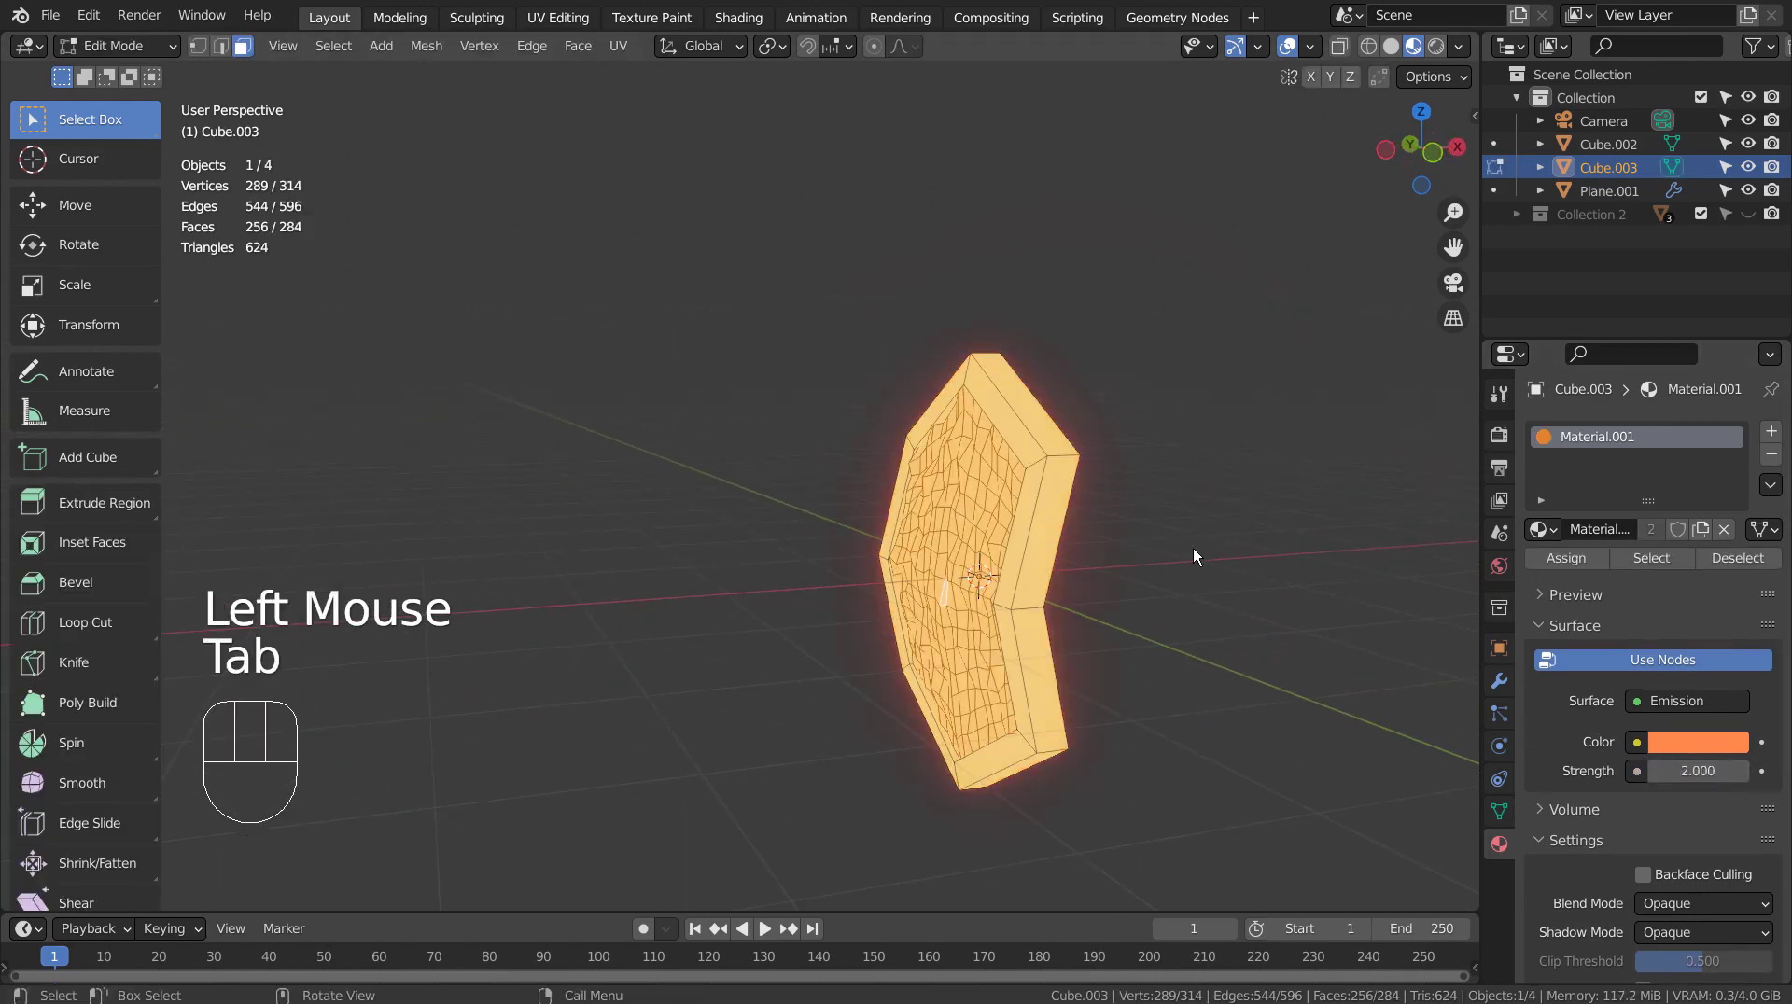
{"action": "middle_click_drag", "start_coordinate": [1193, 547], "coordinate": [1052, 536]}
{"action": "scroll", "coordinate": [1041, 540], "scroll_direction": "up", "scroll_amount": 2}
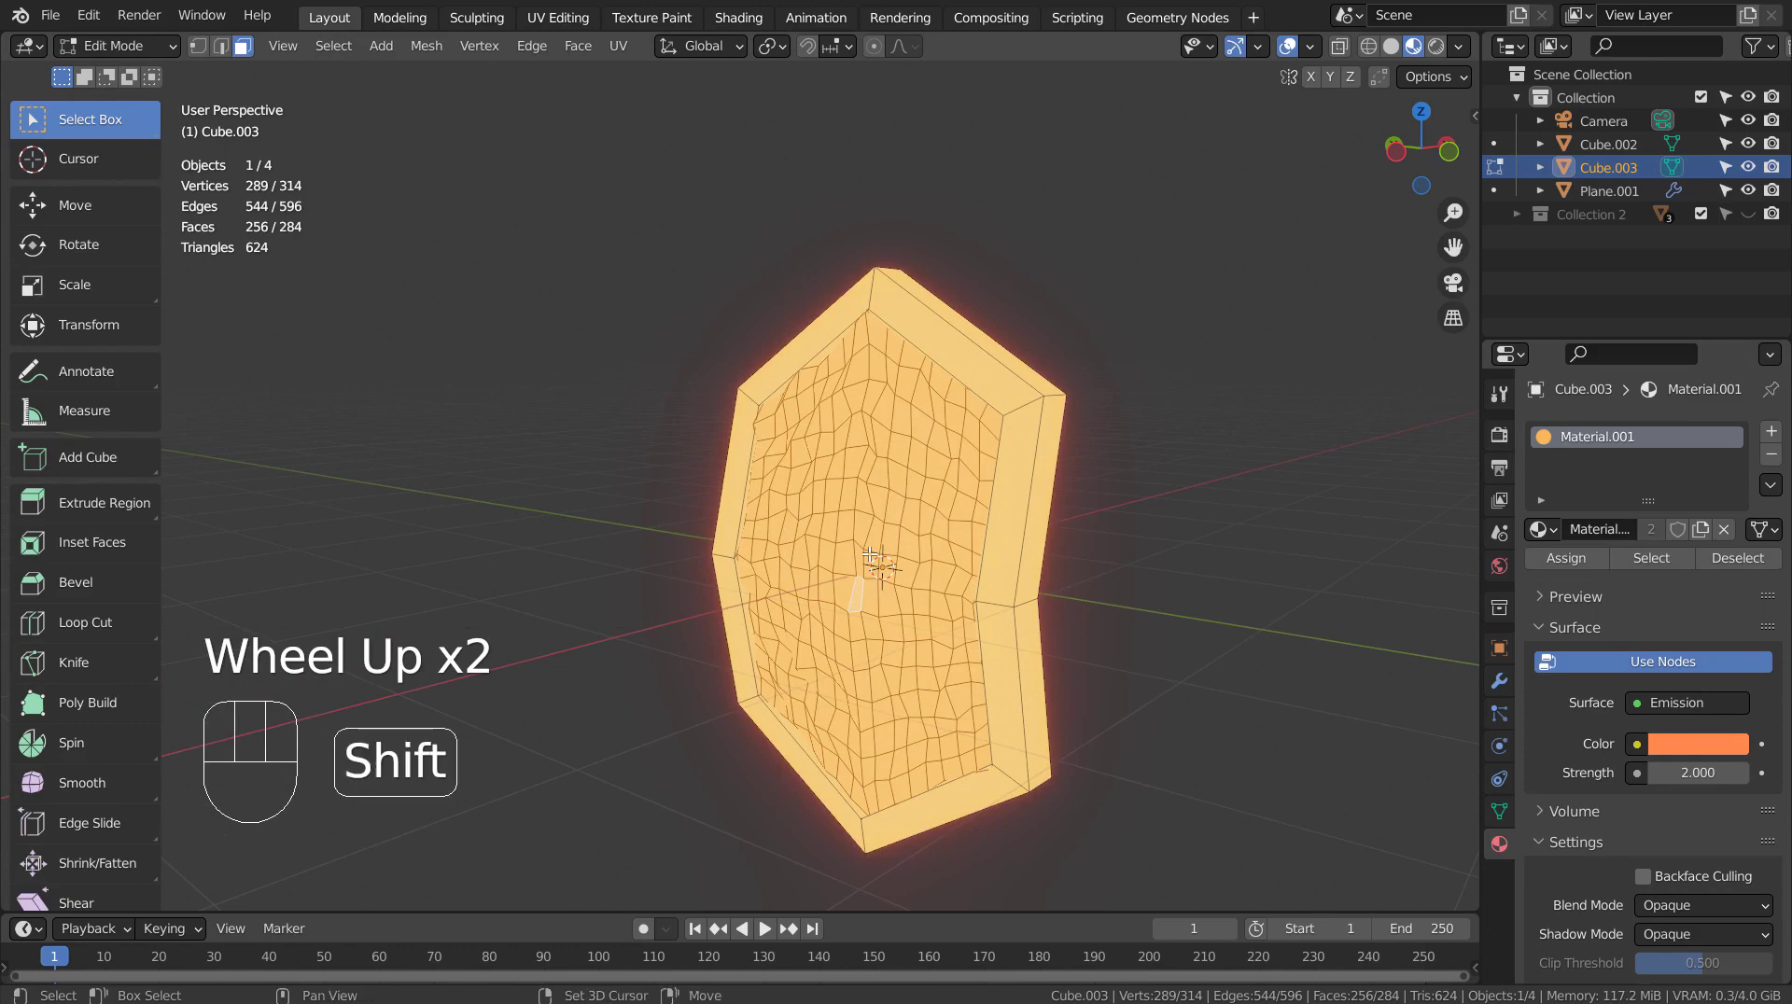
{"action": "key", "text": "shift+z"}
{"action": "key", "text": "ctrl+i"}
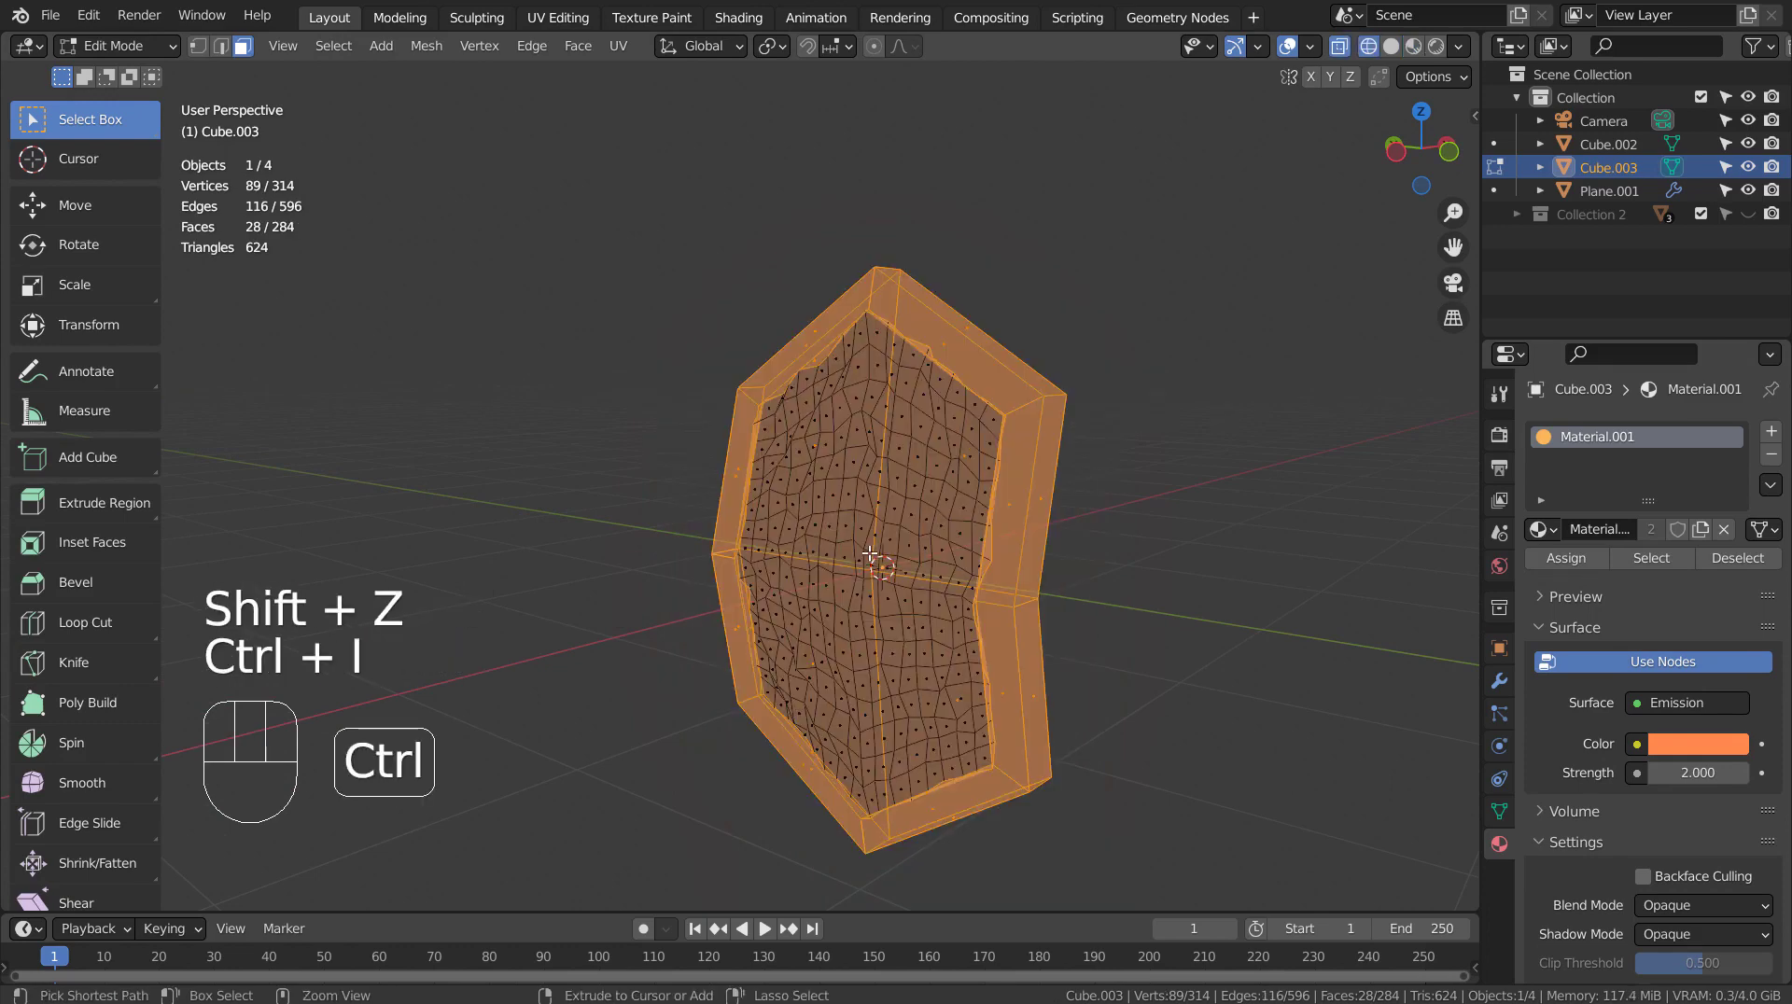
{"action": "middle_click_drag", "start_coordinate": [879, 558], "coordinate": [1113, 565]}
Add a second material slot with a new light-grey material for the rim
{"action": "left_click", "coordinate": [1774, 436]}
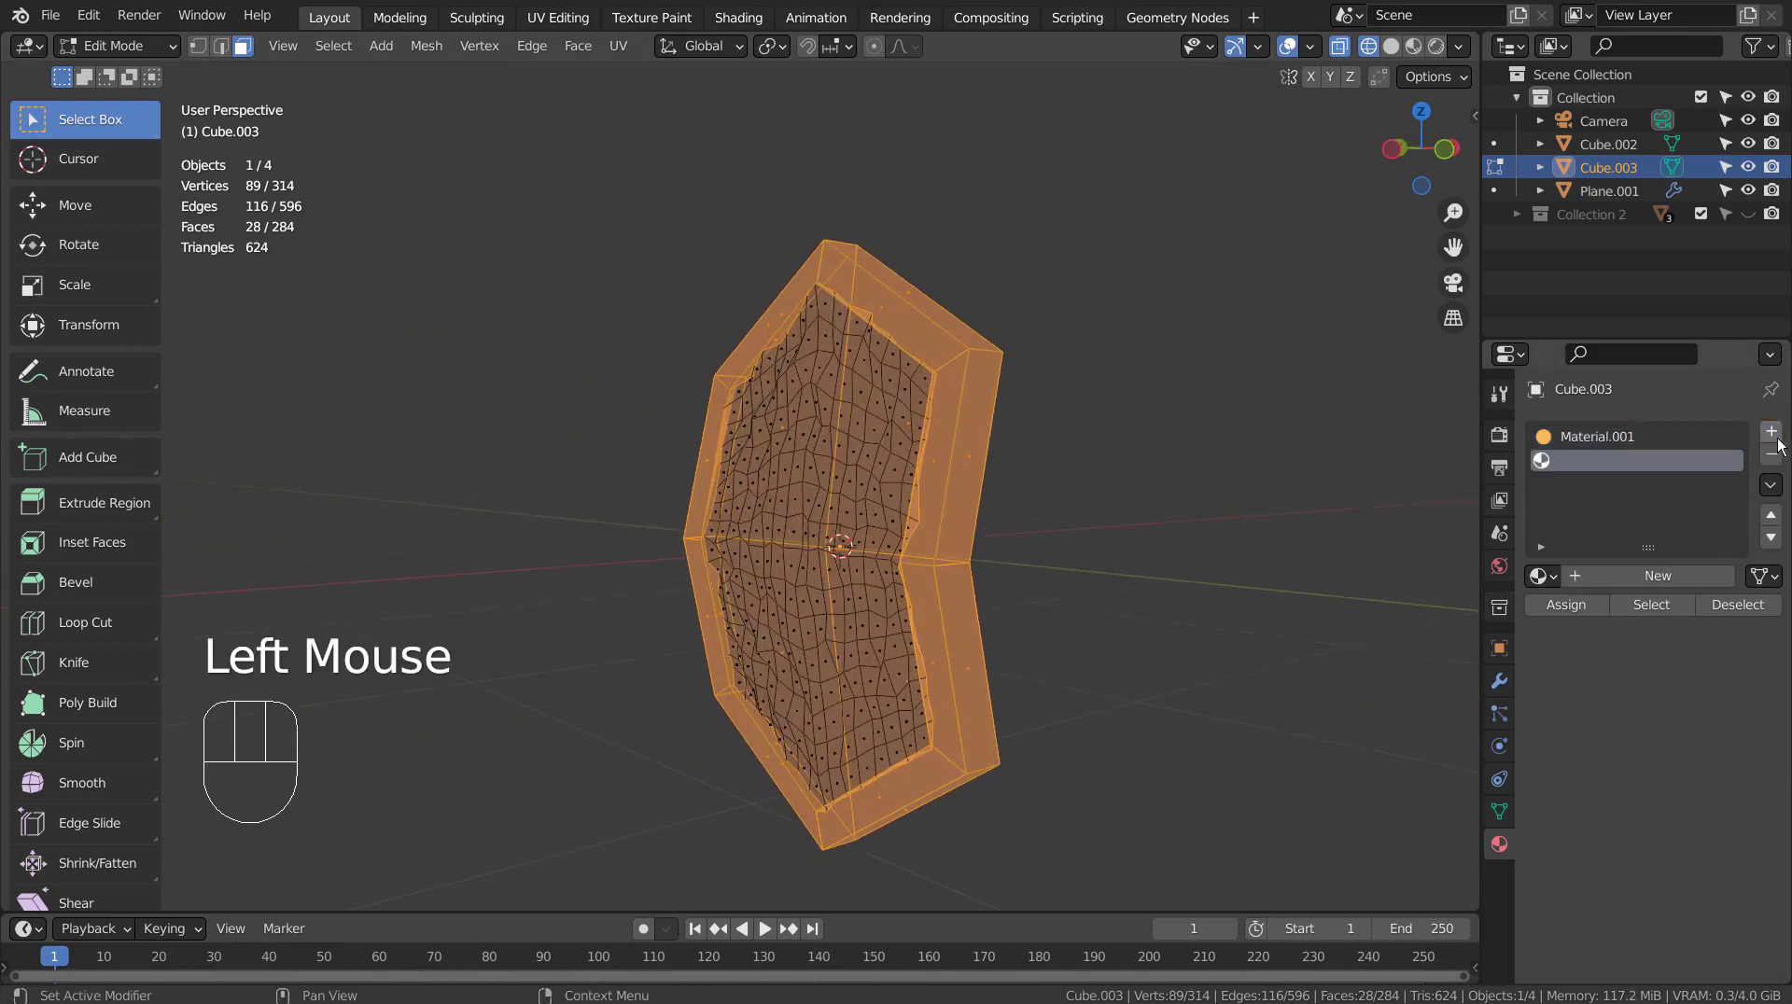
{"action": "left_click", "coordinate": [1660, 576]}
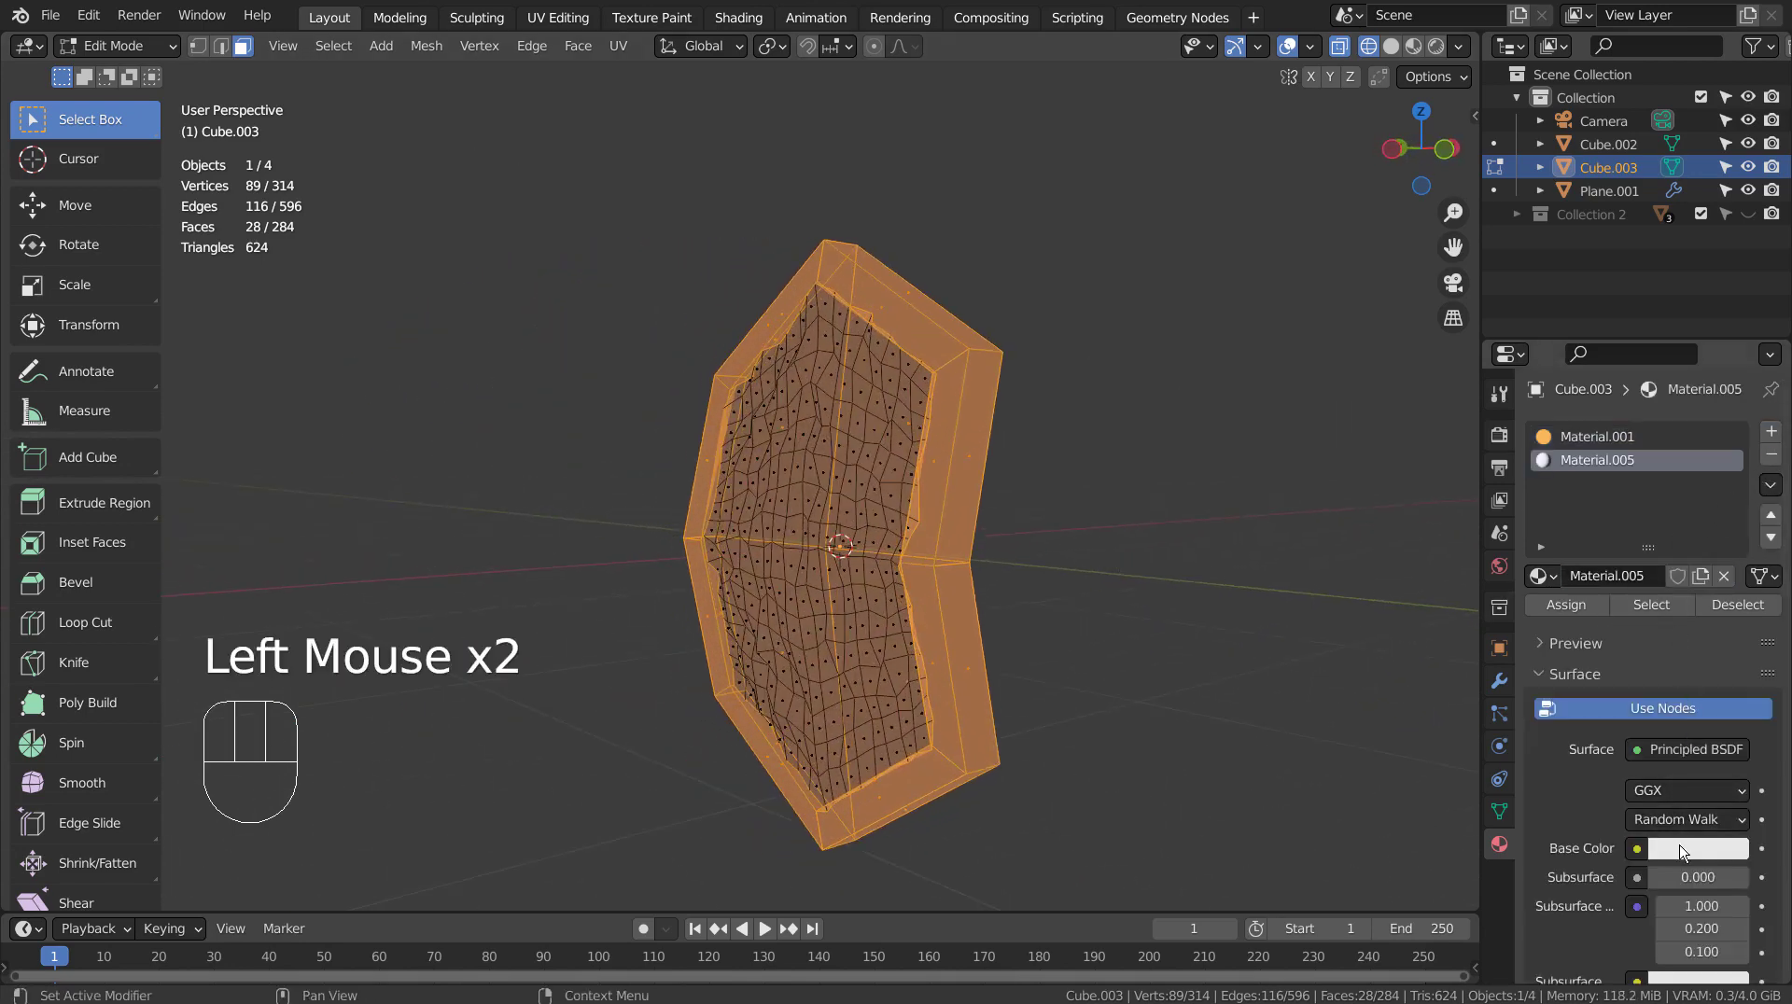
{"action": "left_click", "coordinate": [1683, 850]}
{"action": "left_click_drag", "start_coordinate": [1732, 539], "coordinate": [1731, 516]}
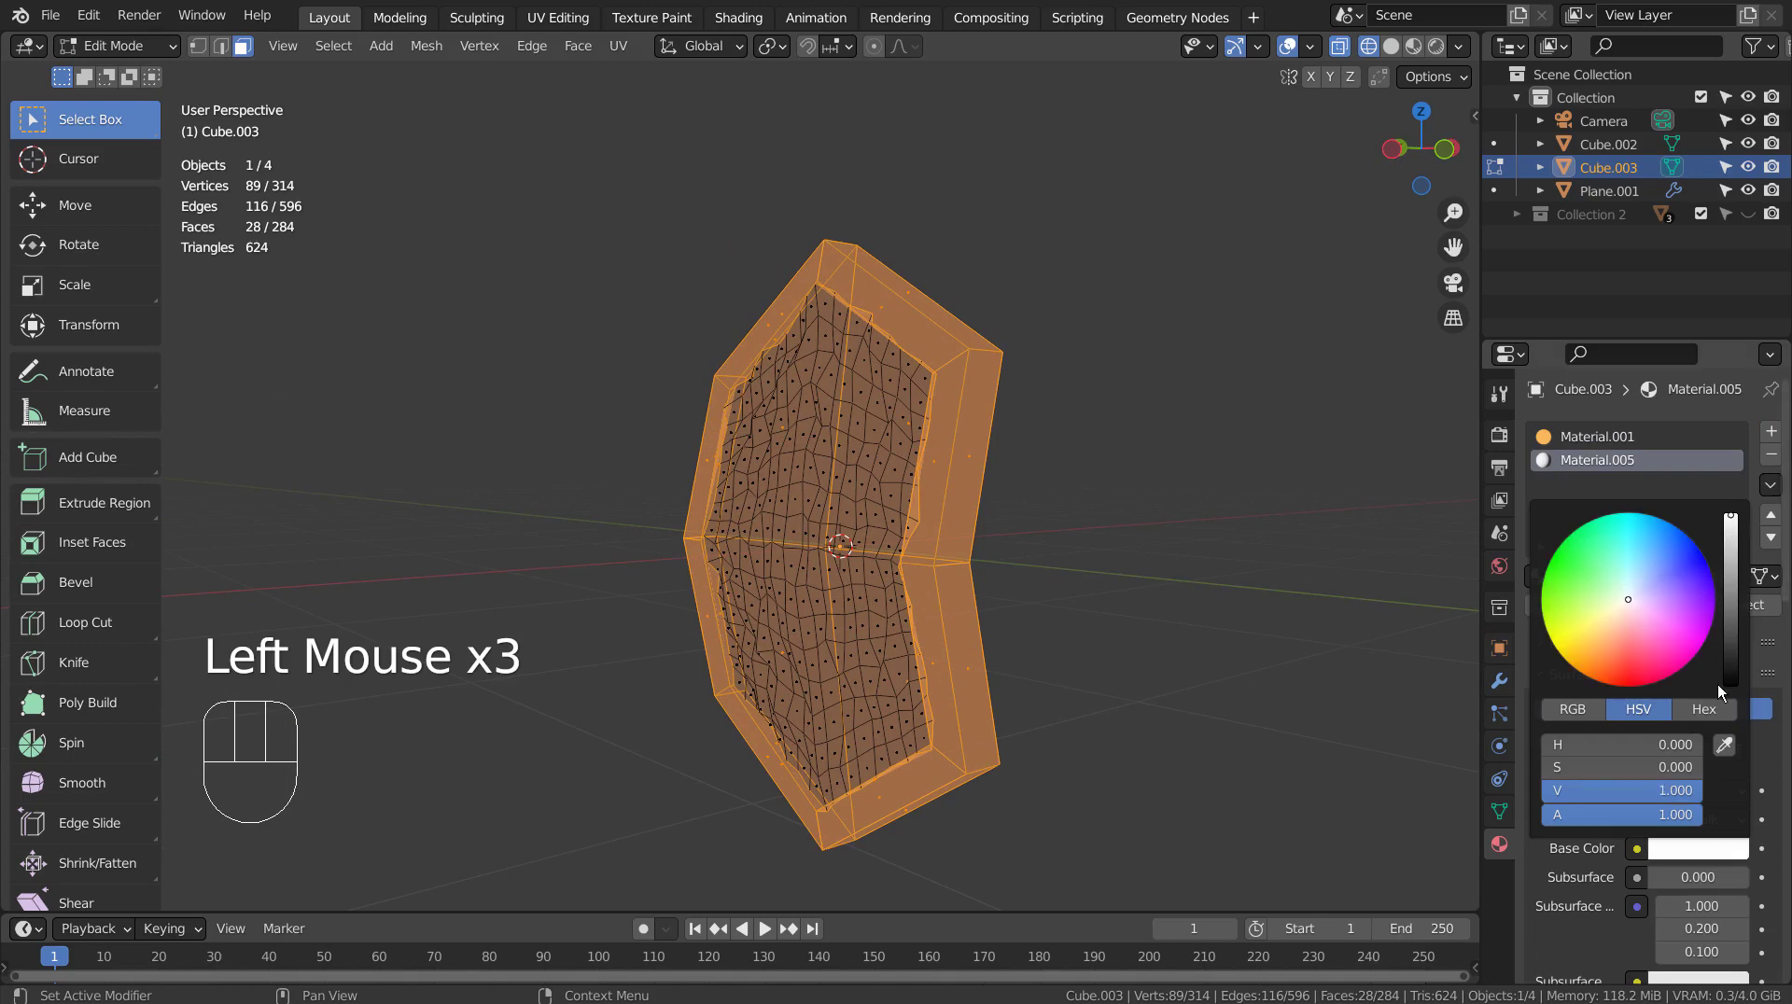
{"action": "left_click", "coordinate": [1583, 930]}
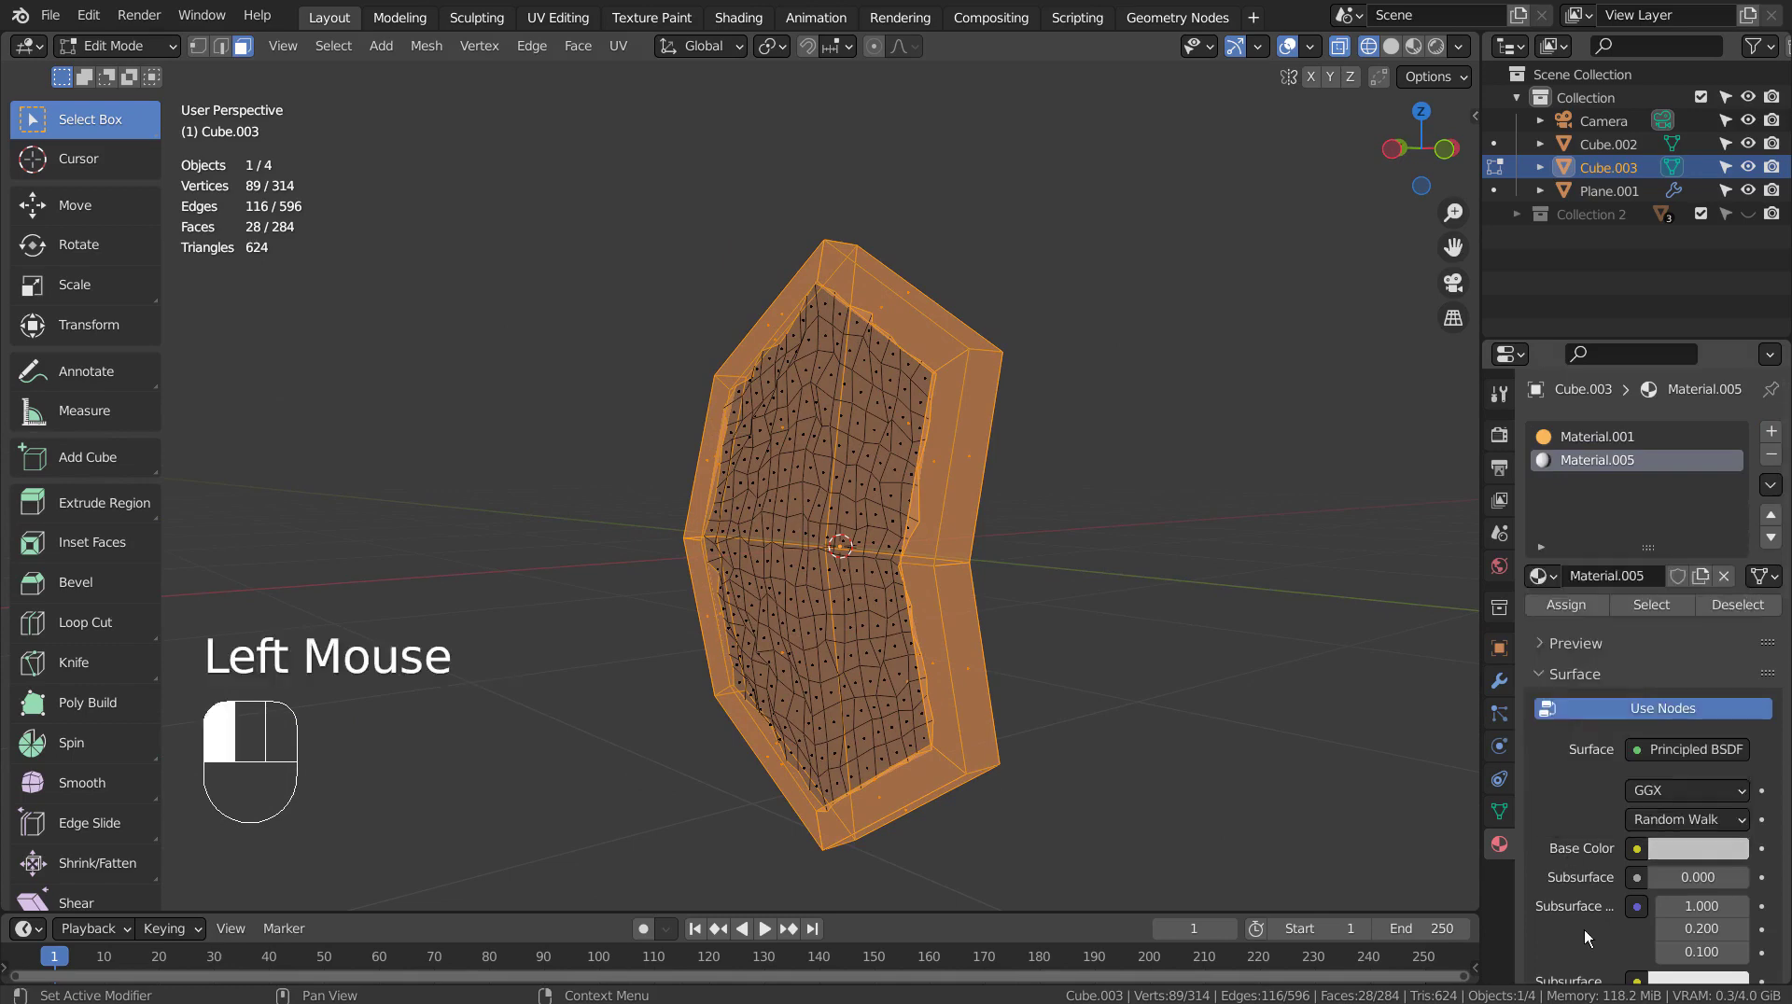
Set the rim material's Metallic to 0.982 and assign it to the rim faces
{"action": "scroll", "coordinate": [1583, 929], "scroll_direction": "down", "scroll_amount": 2}
{"action": "left_click_drag", "start_coordinate": [1651, 845], "coordinate": [1717, 845]}
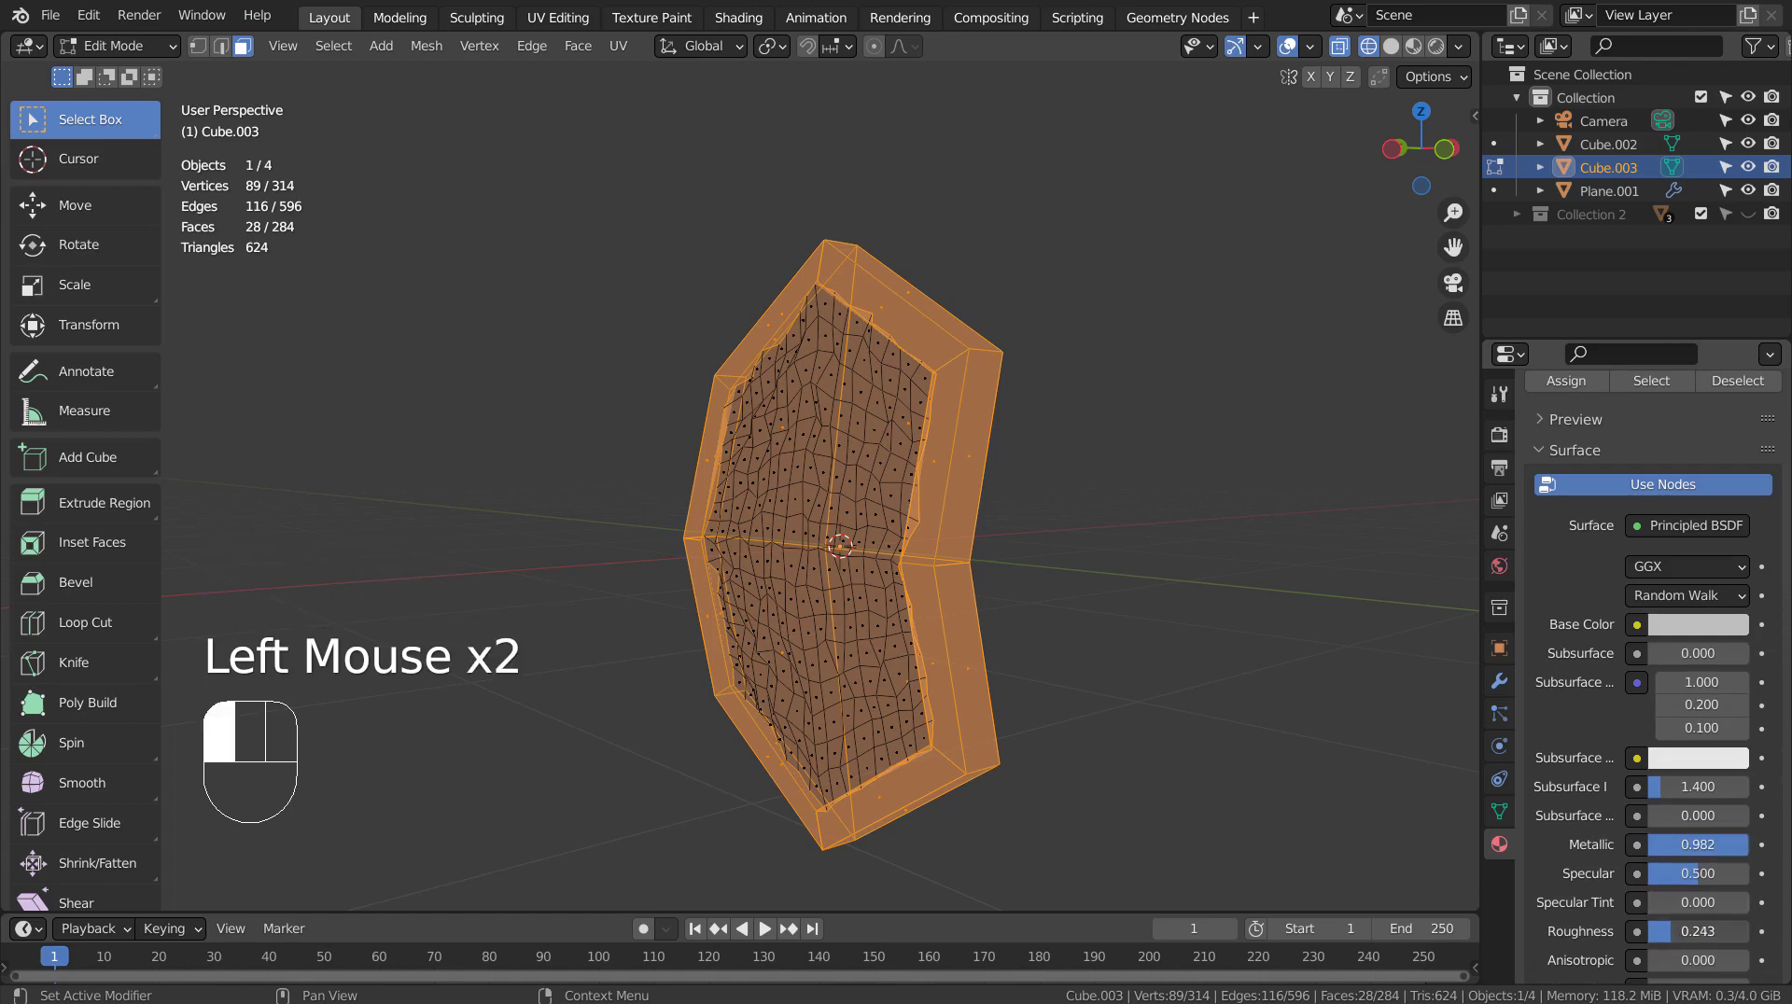
{"action": "scroll", "coordinate": [1614, 662], "scroll_direction": "up", "scroll_amount": 2}
{"action": "left_click", "coordinate": [1584, 488]}
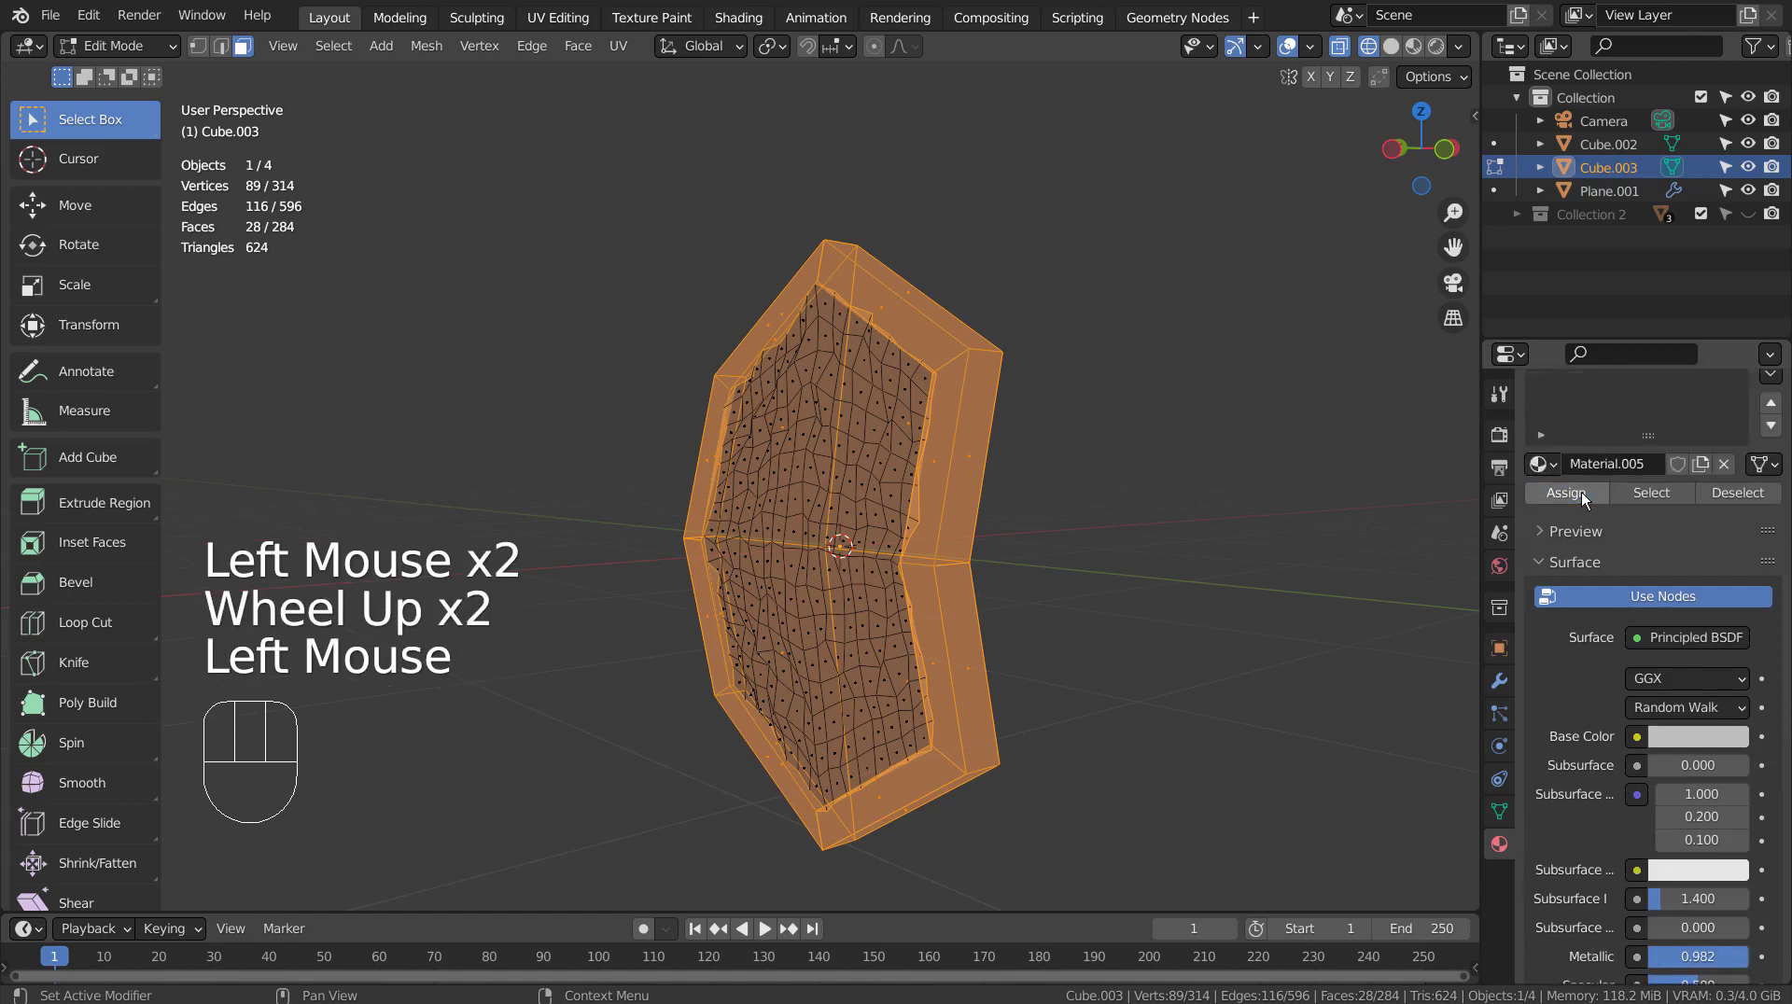
{"action": "key", "text": "Tab"}
{"action": "key", "text": "shift+z"}
{"action": "left_click", "coordinate": [1069, 550]}
{"action": "middle_click_drag", "start_coordinate": [1070, 550], "coordinate": [1118, 572]}
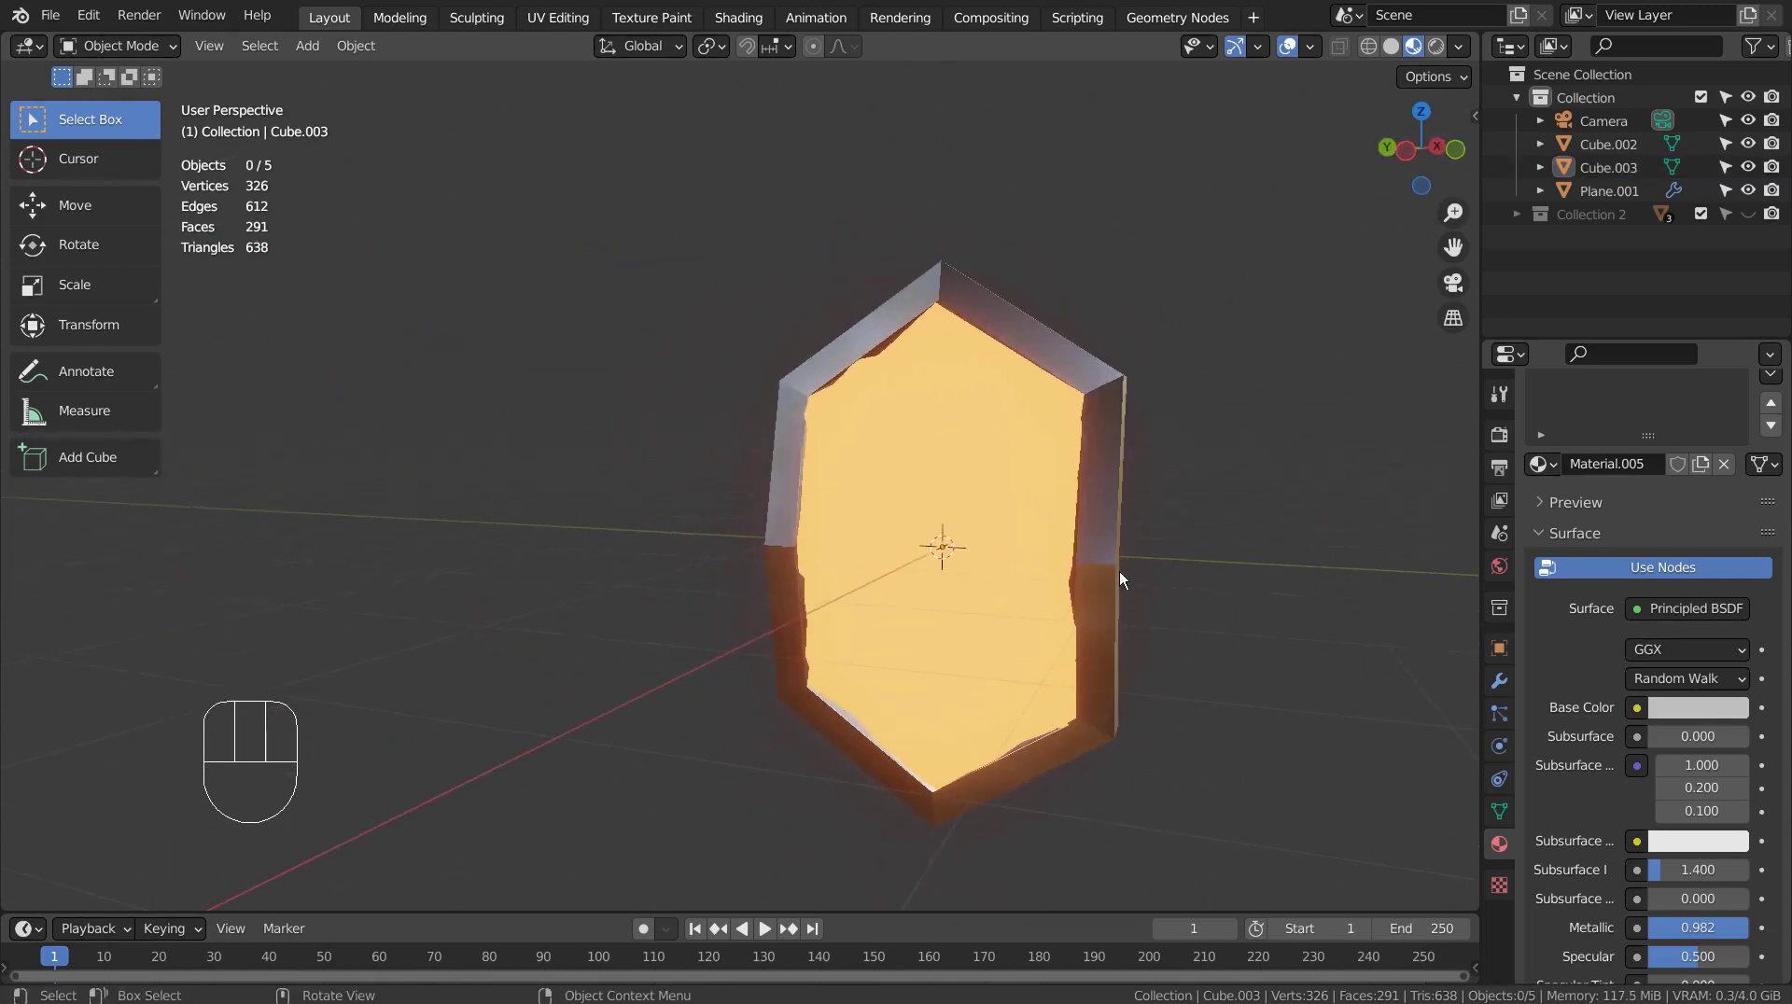
Enable Collision physics on Cube.003 and play the animation to watch particles strike it
{"action": "left_click", "coordinate": [1099, 553]}
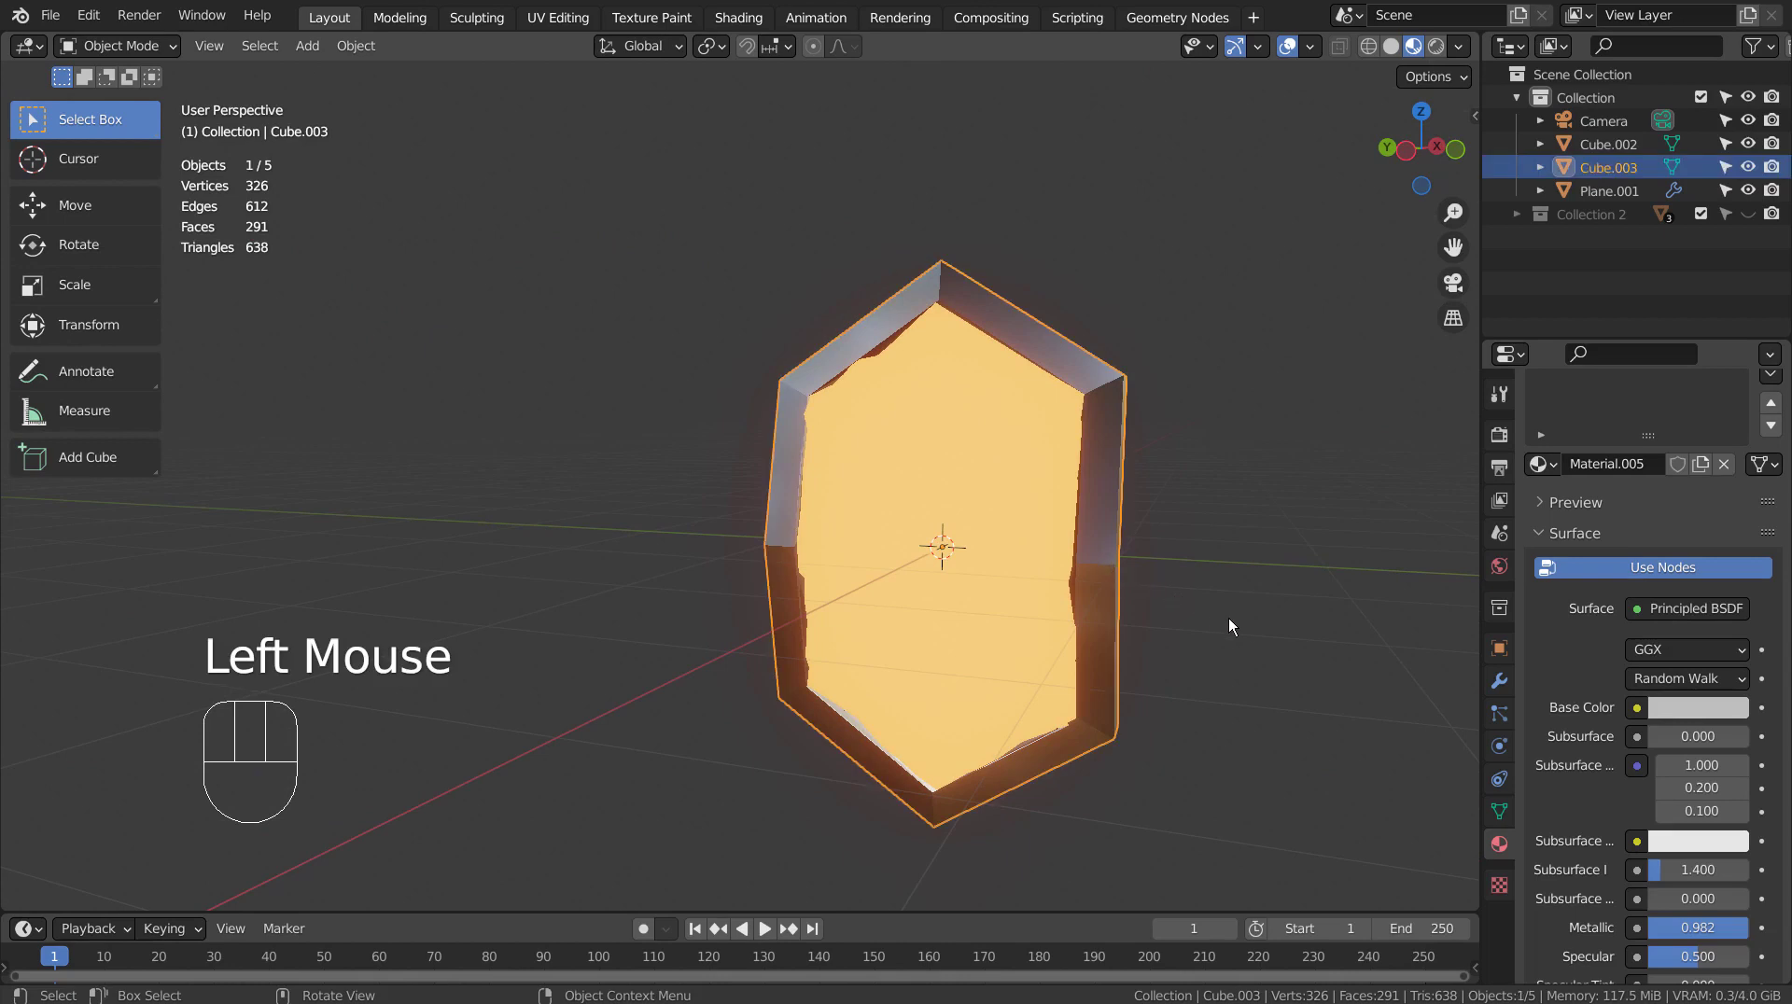
{"action": "scroll", "coordinate": [1251, 619], "scroll_direction": "down", "scroll_amount": 2}
{"action": "middle_click_drag", "start_coordinate": [1252, 619], "coordinate": [902, 719]}
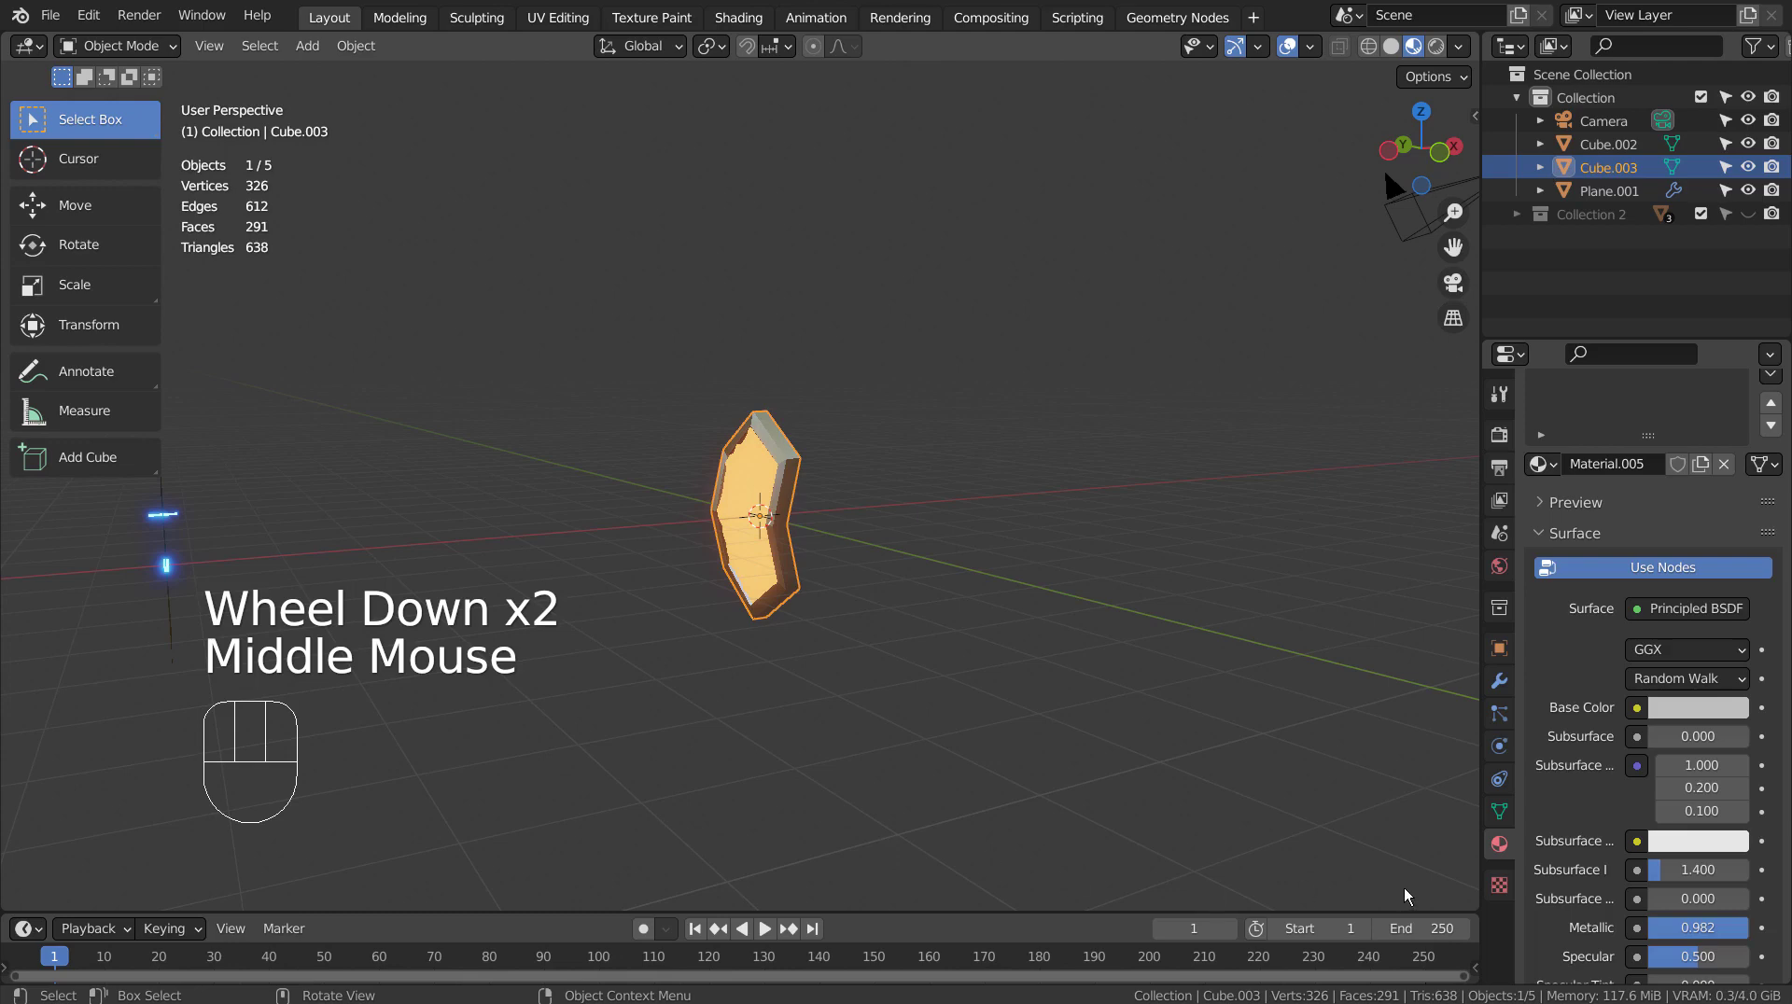
{"action": "left_click", "coordinate": [1499, 746]}
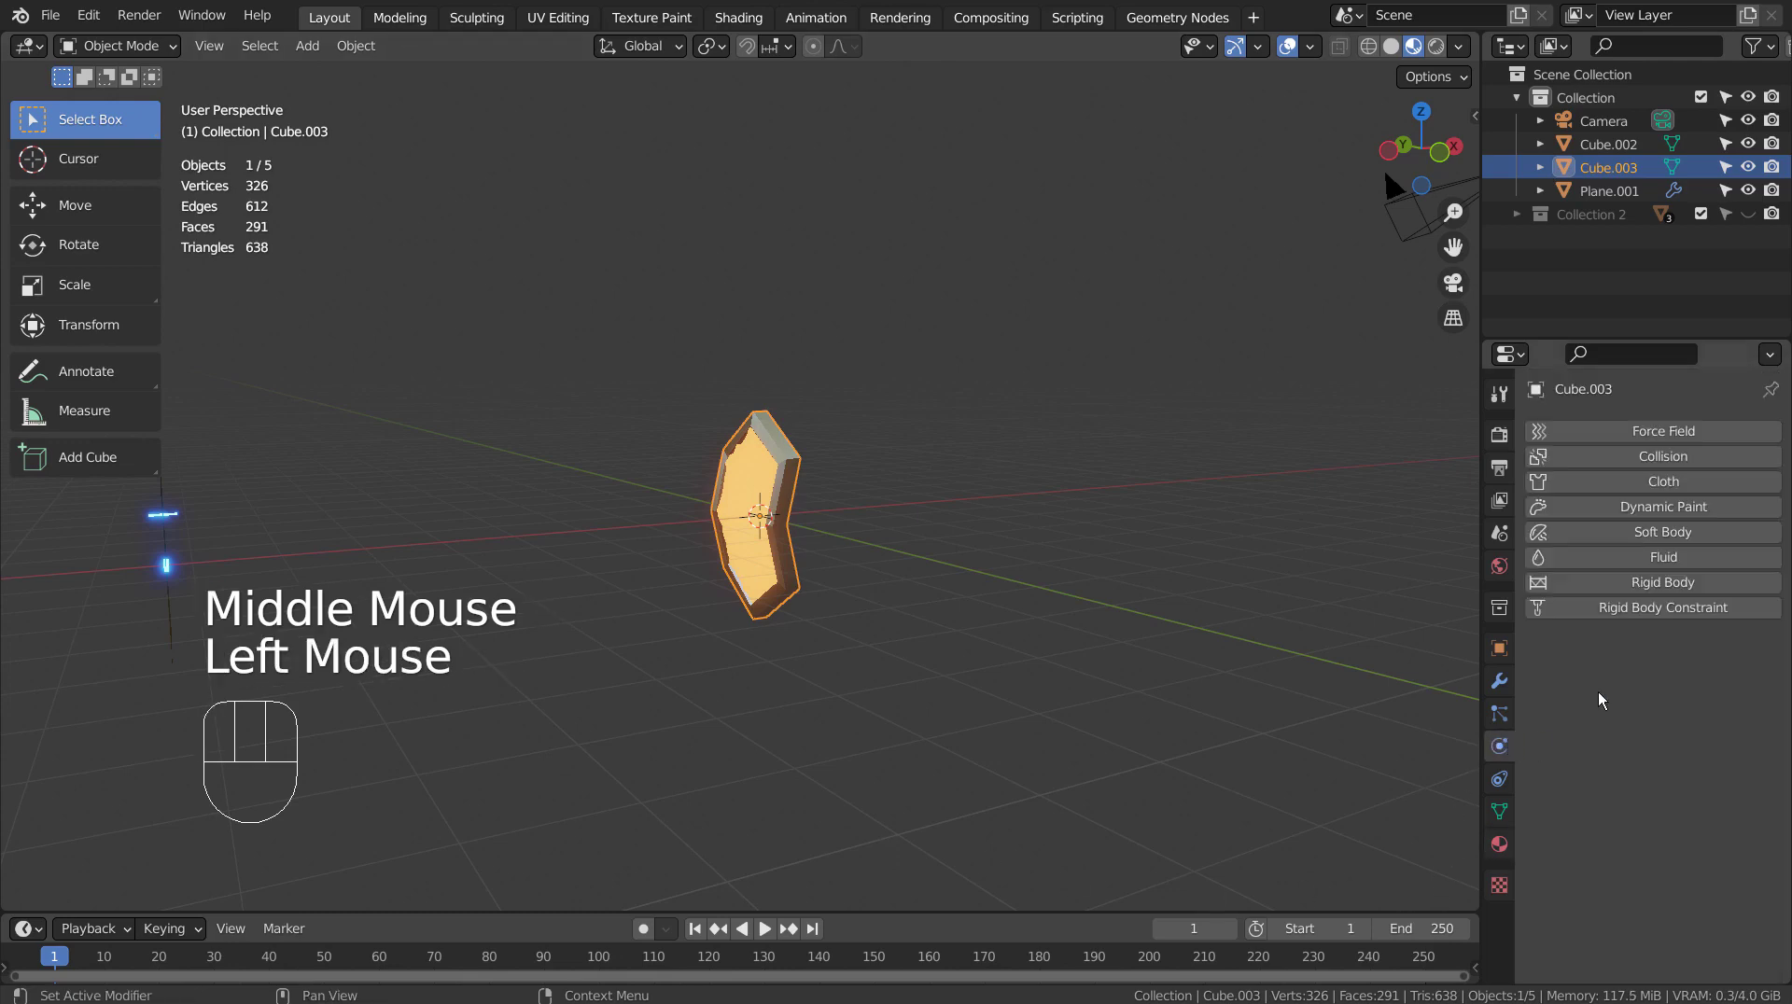
{"action": "left_click", "coordinate": [1654, 457]}
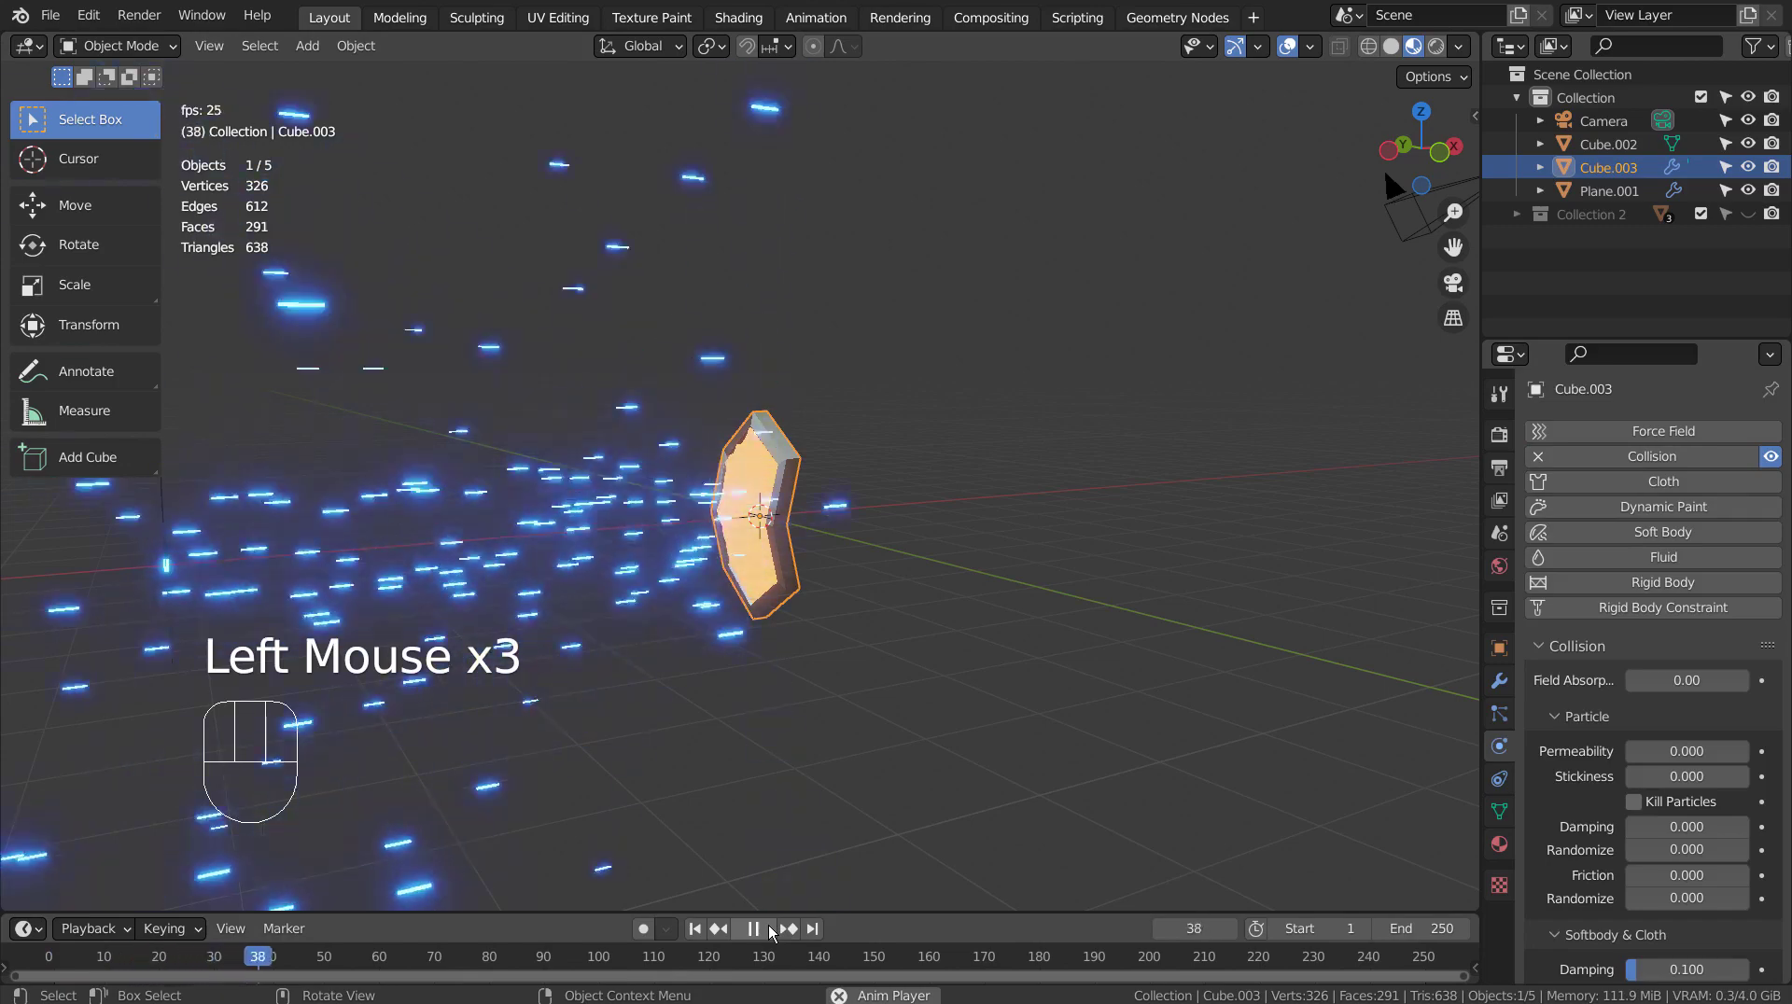
{"action": "middle_click", "coordinate": [884, 693]}
{"action": "middle_click_drag", "start_coordinate": [884, 691], "coordinate": [698, 594]}
{"action": "scroll", "coordinate": [698, 594], "scroll_direction": "up", "scroll_amount": 2}
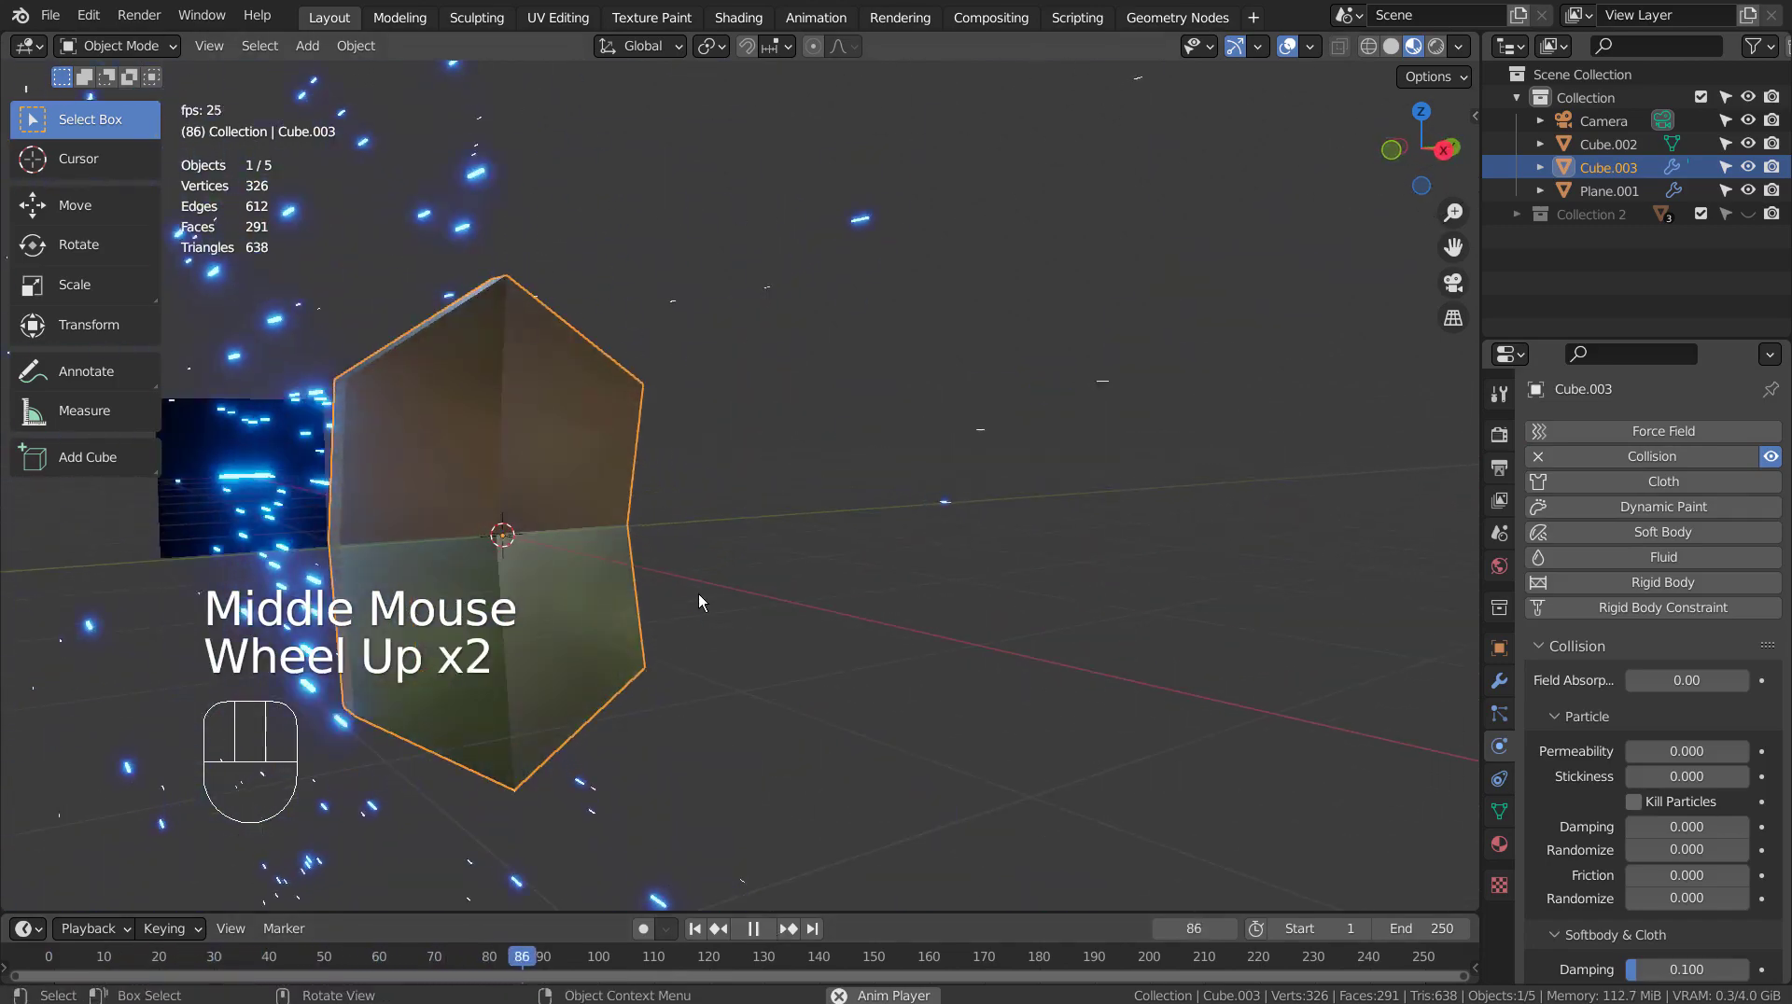